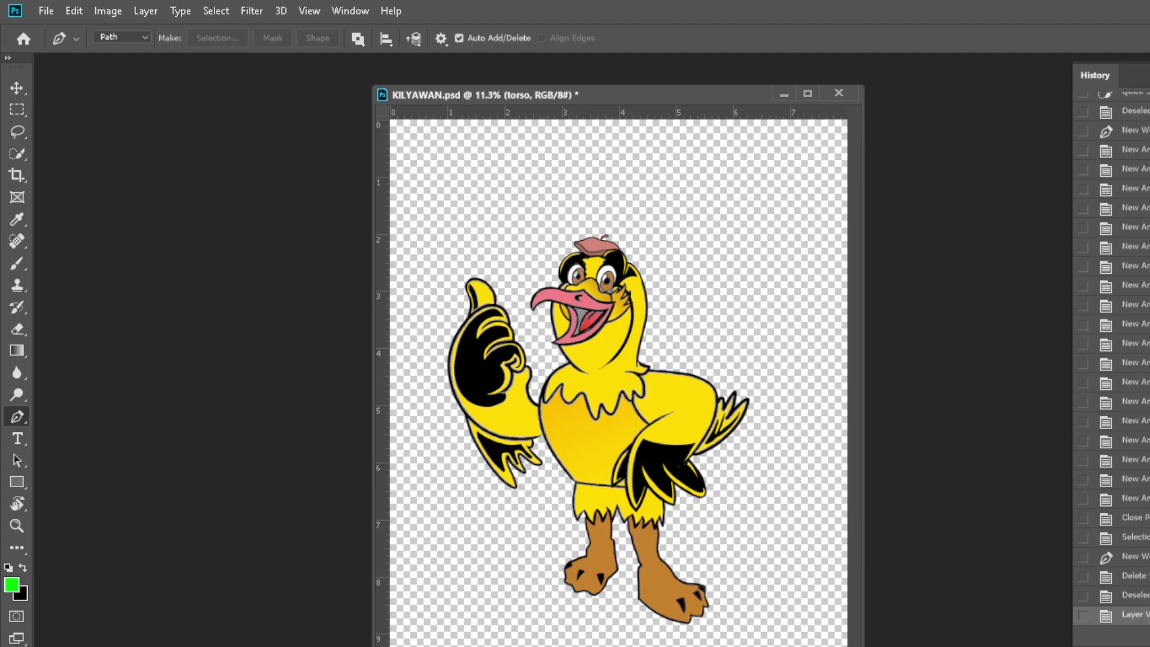
Step: Zoom in on the bird's head
{"action": "key", "text": "z"}
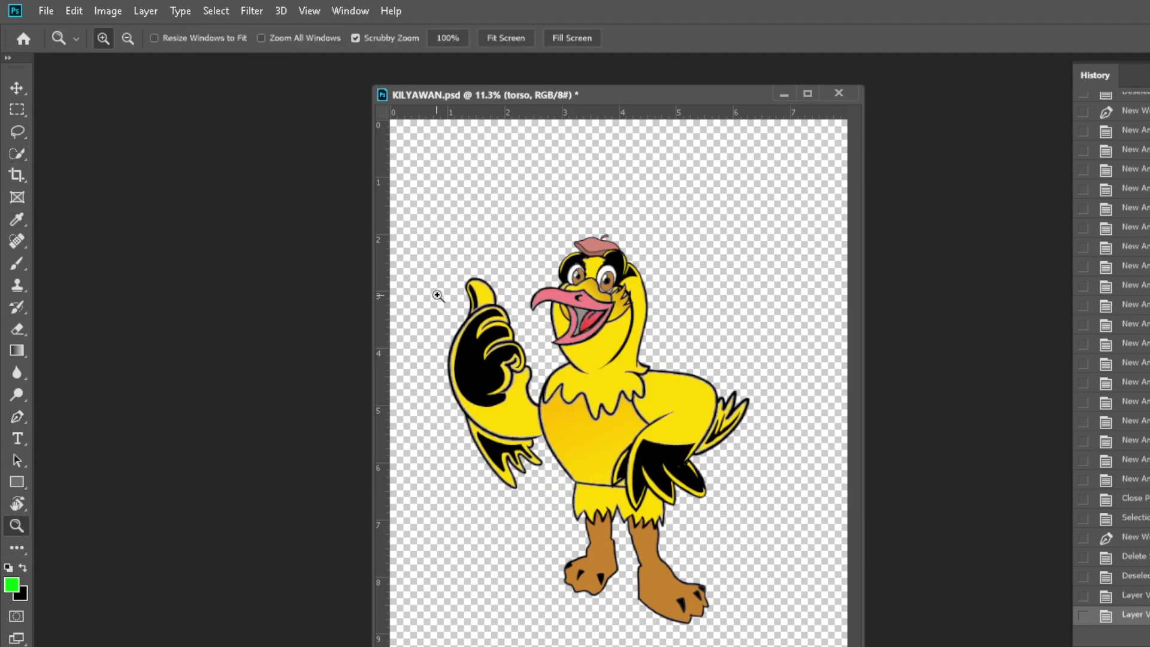
{"action": "scroll", "coordinate": [575, 310], "scroll_direction": "up", "scroll_amount": 3}
{"action": "left_click_drag", "start_coordinate": [598, 294], "coordinate": [568, 421]}
Step: Trace a closed pen path around the bird's head and neck
{"action": "left_click", "coordinate": [17, 416]}
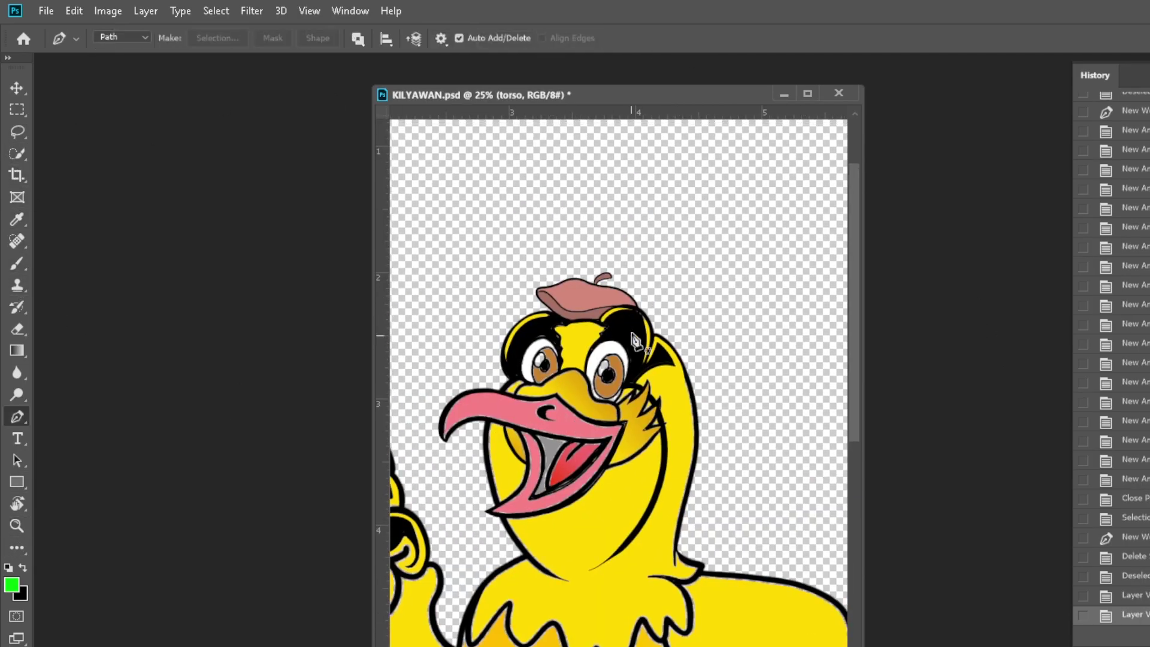
{"action": "left_click", "coordinate": [707, 294]}
{"action": "left_click", "coordinate": [718, 420]}
{"action": "left_click", "coordinate": [710, 507]}
{"action": "left_click", "coordinate": [713, 564]}
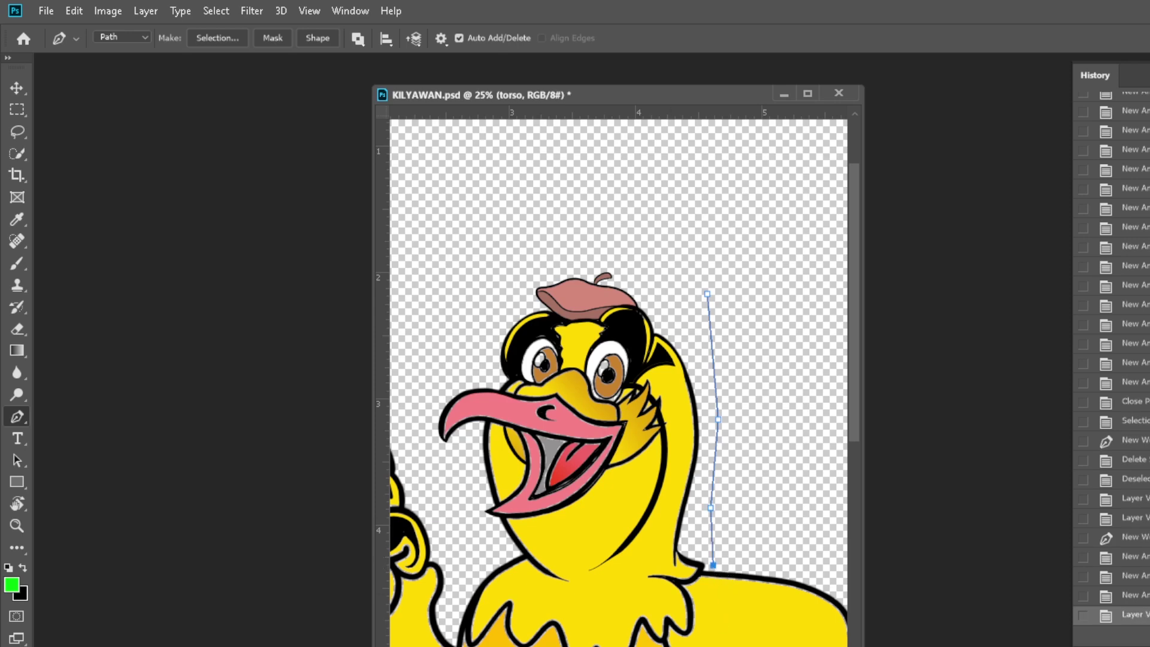
{"action": "left_click", "coordinate": [713, 598]}
{"action": "left_click_drag", "start_coordinate": [454, 593], "coordinate": [458, 580]}
{"action": "left_click", "coordinate": [415, 457]}
{"action": "left_click", "coordinate": [444, 305]}
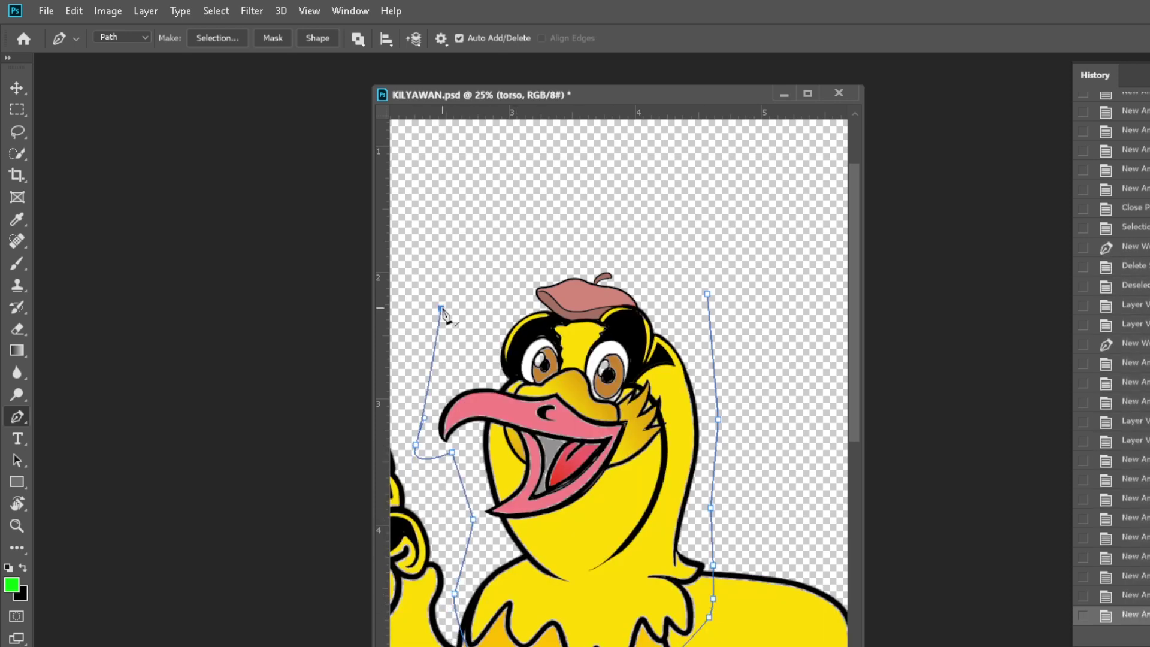
{"action": "left_click", "coordinate": [585, 207]}
{"action": "left_click", "coordinate": [707, 294]}
Step: Turn the head path into a selection and bring up the selection options with the Magic Wand
{"action": "key", "text": "ctrl+Return"}
{"action": "right_click", "coordinate": [615, 446]}
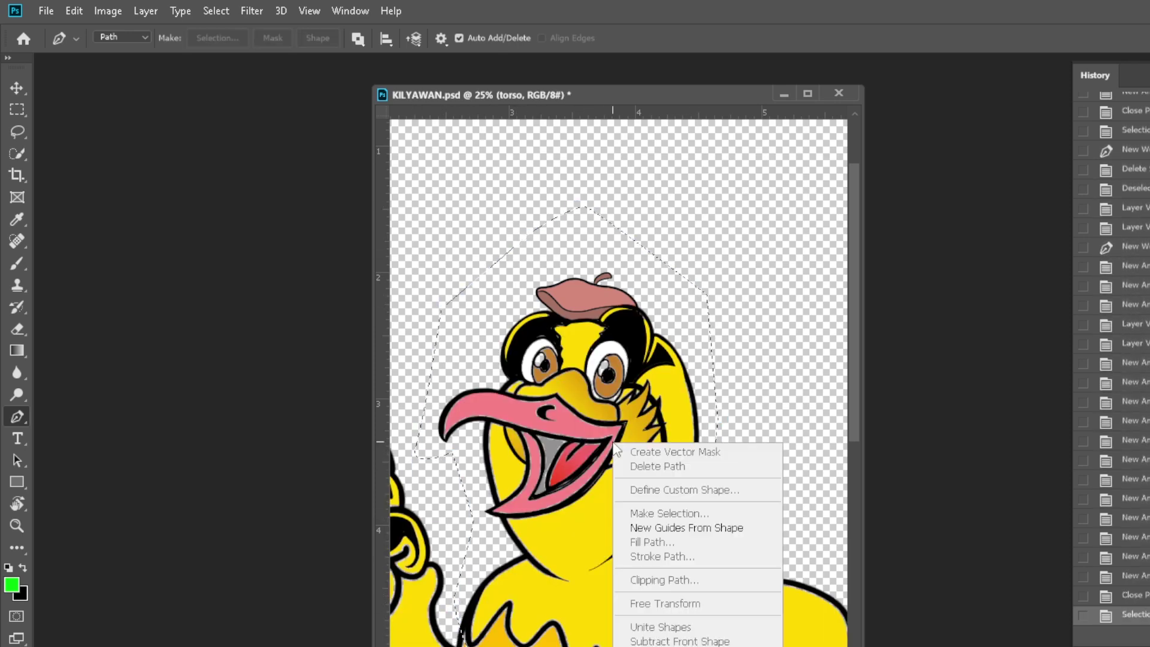
{"action": "left_click", "coordinate": [21, 157]}
{"action": "left_click", "coordinate": [68, 168]}
{"action": "right_click", "coordinate": [623, 393]}
Step: Copy the selected head onto a new layer and compare layer visibility
{"action": "key", "text": "ctrl+j"}
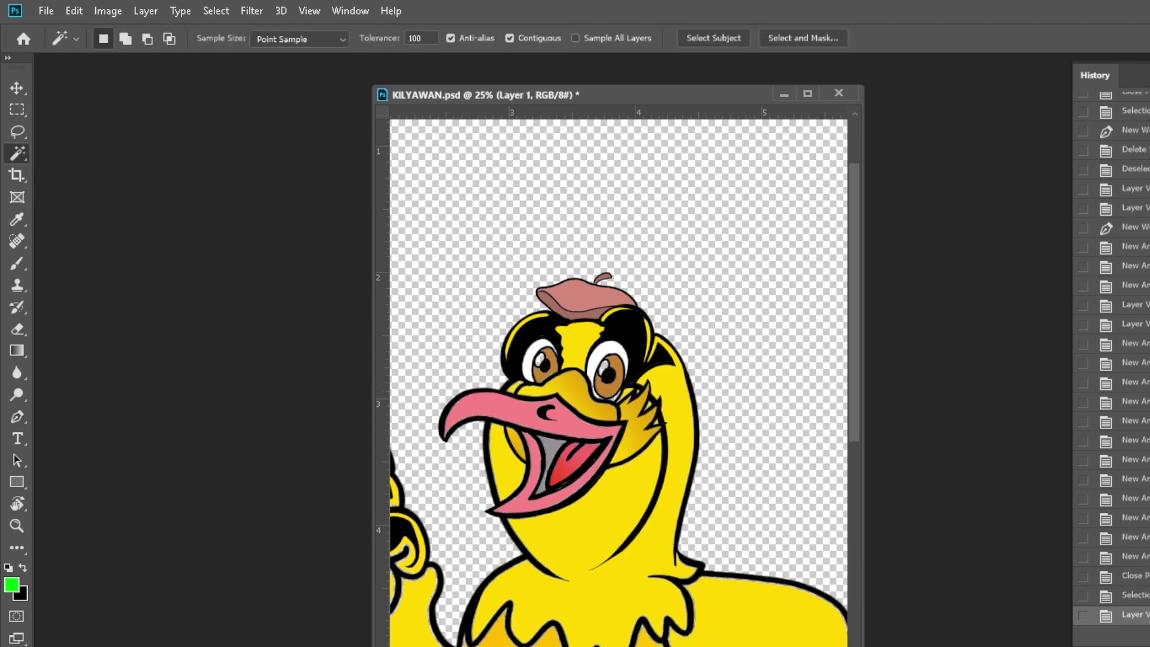
{"action": "key", "text": "ctrl+comma"}
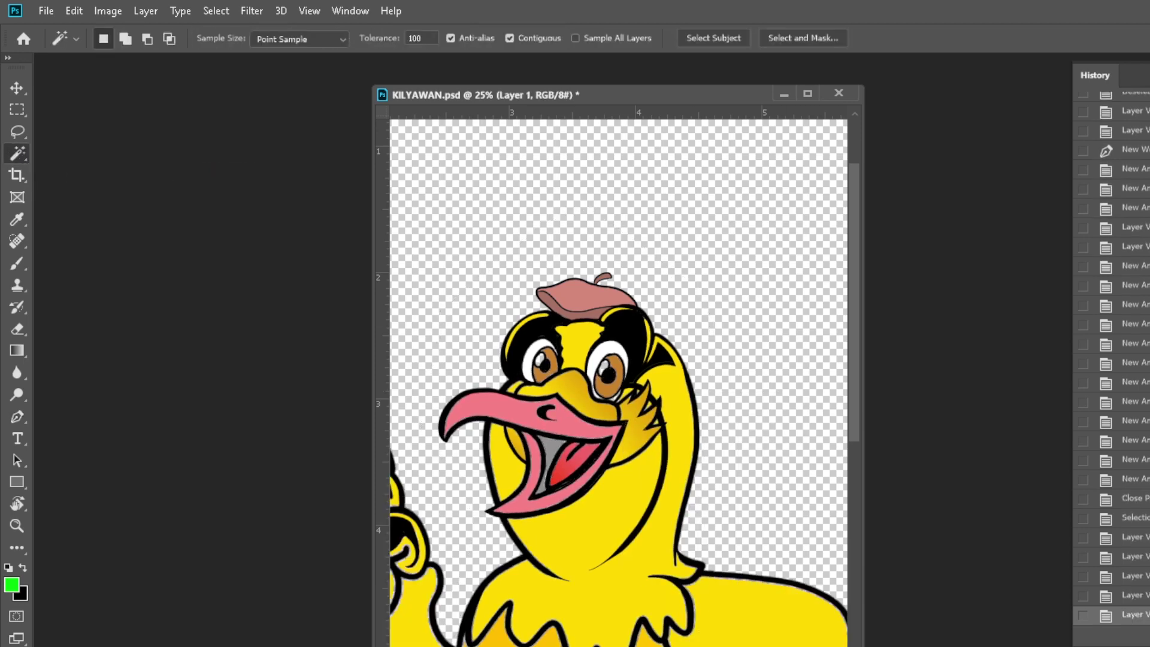
{"action": "key", "text": "ctrl+comma"}
{"action": "key", "text": "ctrl+comma"}
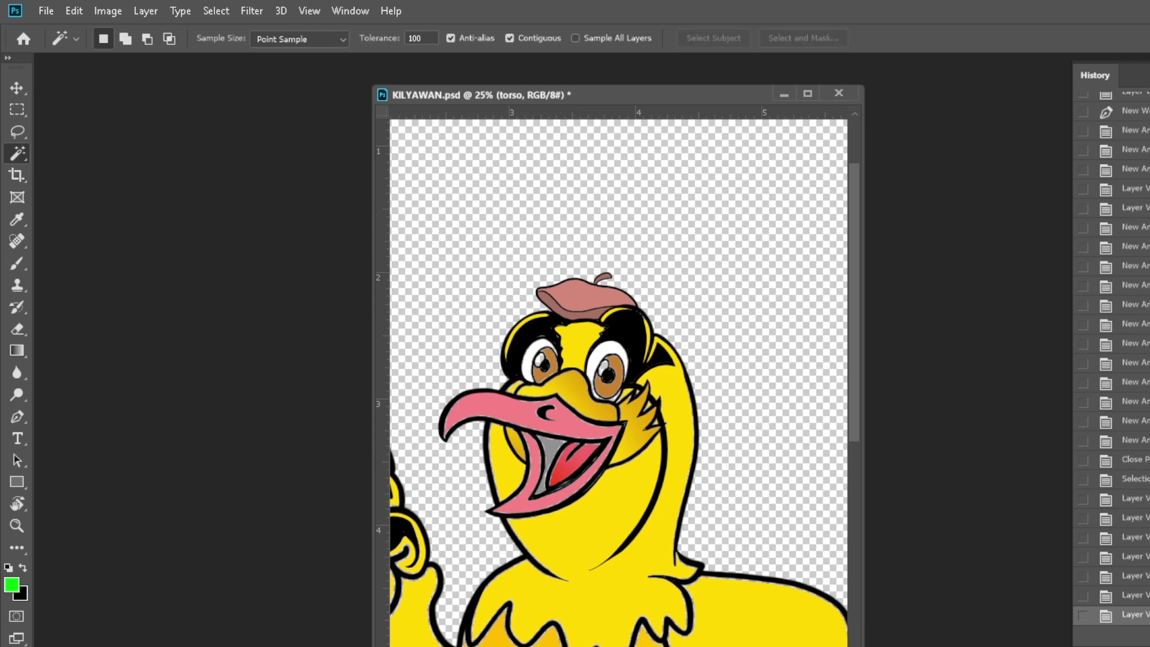
{"action": "key", "text": "ctrl+comma"}
Step: Clone Stamp yellow over the neck lines on the chest
{"action": "key", "text": "s"}
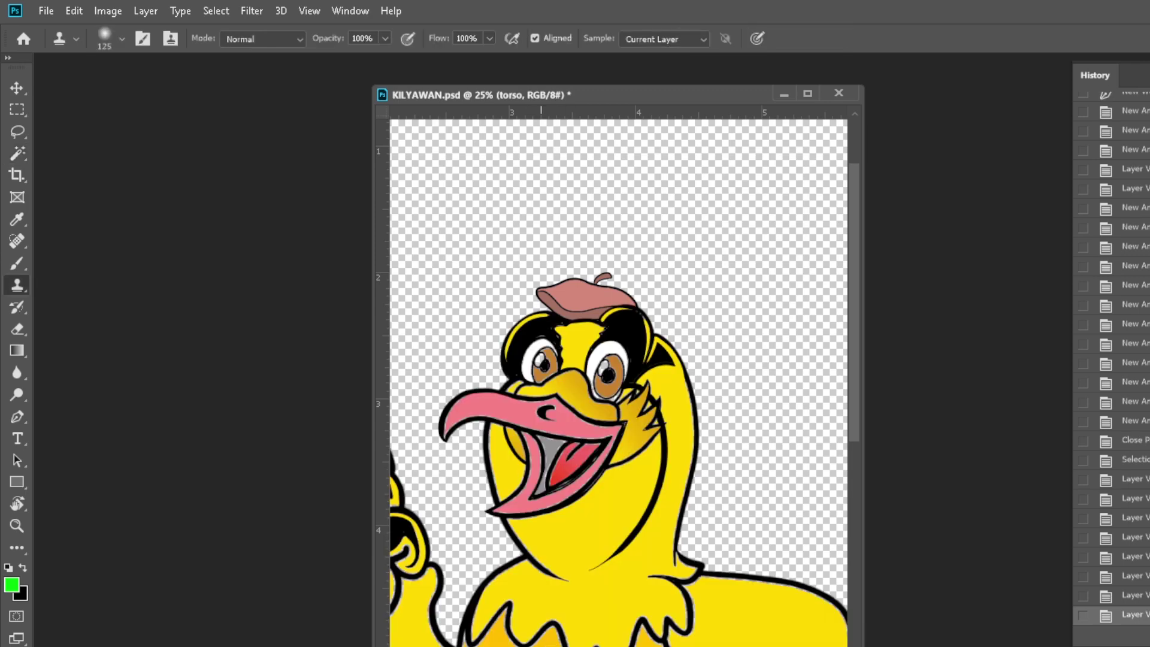
{"action": "left_click", "coordinate": [514, 636]}
{"action": "left_click", "coordinate": [522, 635]}
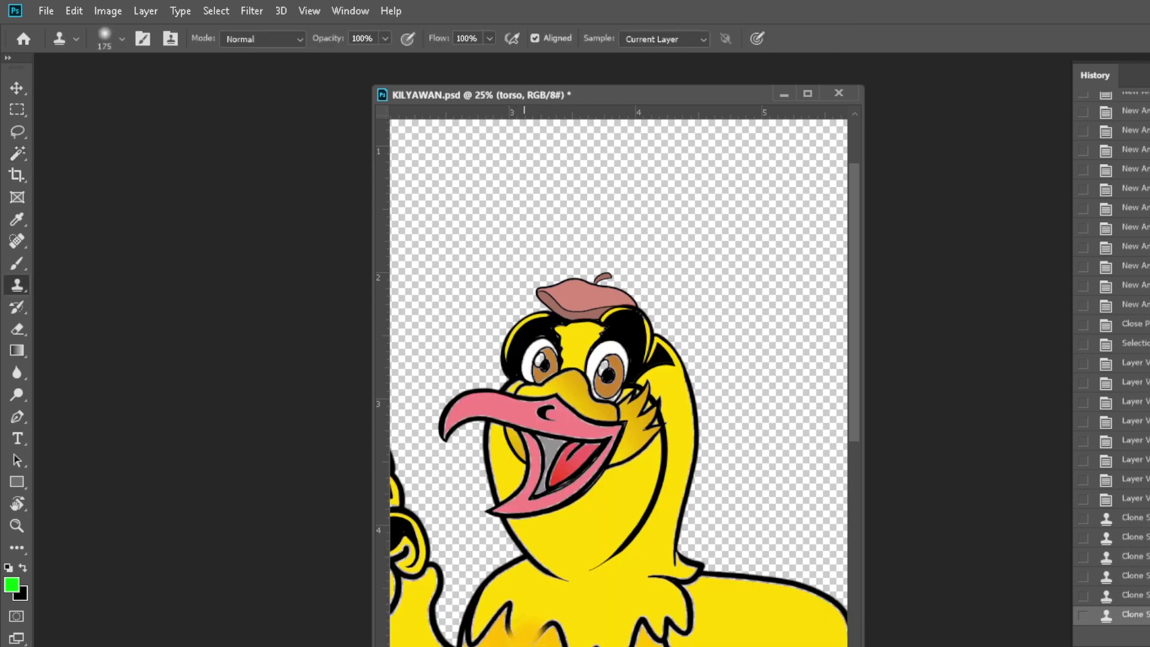
{"action": "left_click", "coordinate": [543, 632]}
{"action": "left_click", "coordinate": [545, 631]}
{"action": "left_click", "coordinate": [547, 631]}
{"action": "left_click", "coordinate": [548, 630]}
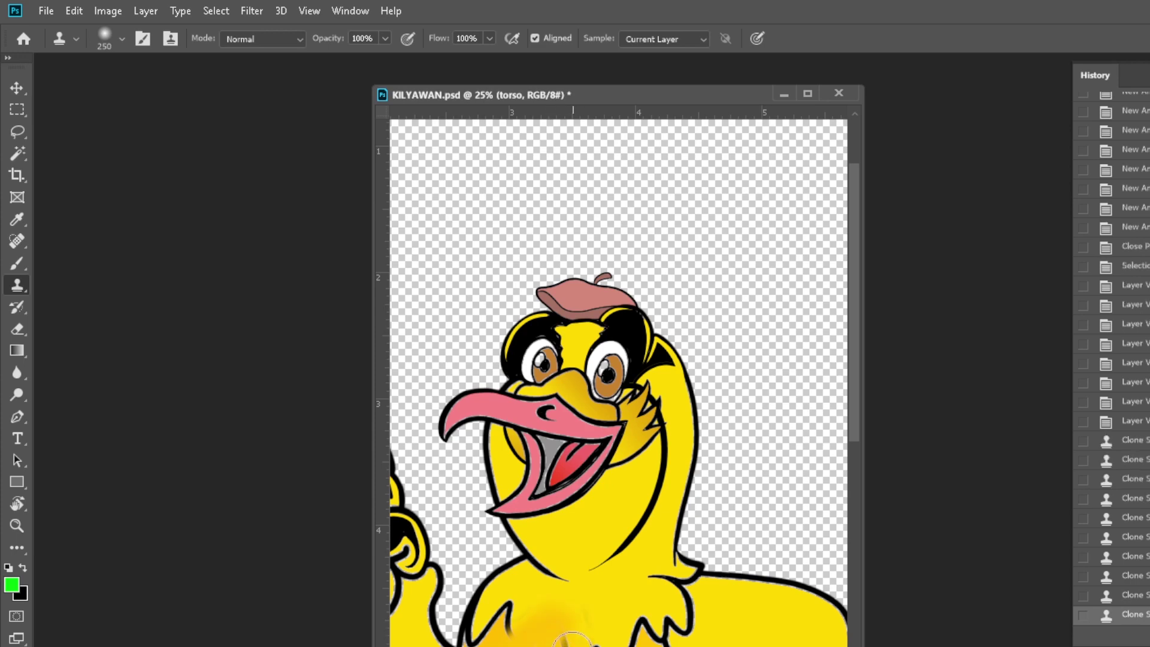
Step: Brush yellow over the lower and upper chest, sampling the body's yellow
{"action": "left_click", "coordinate": [20, 270]}
{"action": "key", "text": "i"}
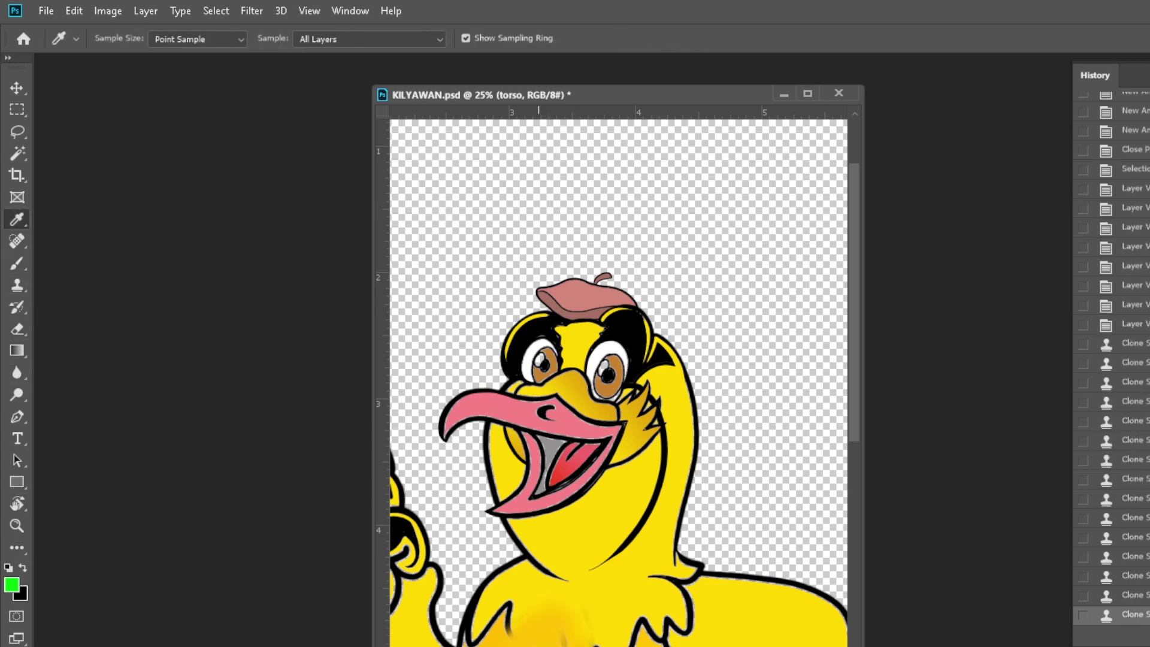
{"action": "key", "text": "b"}
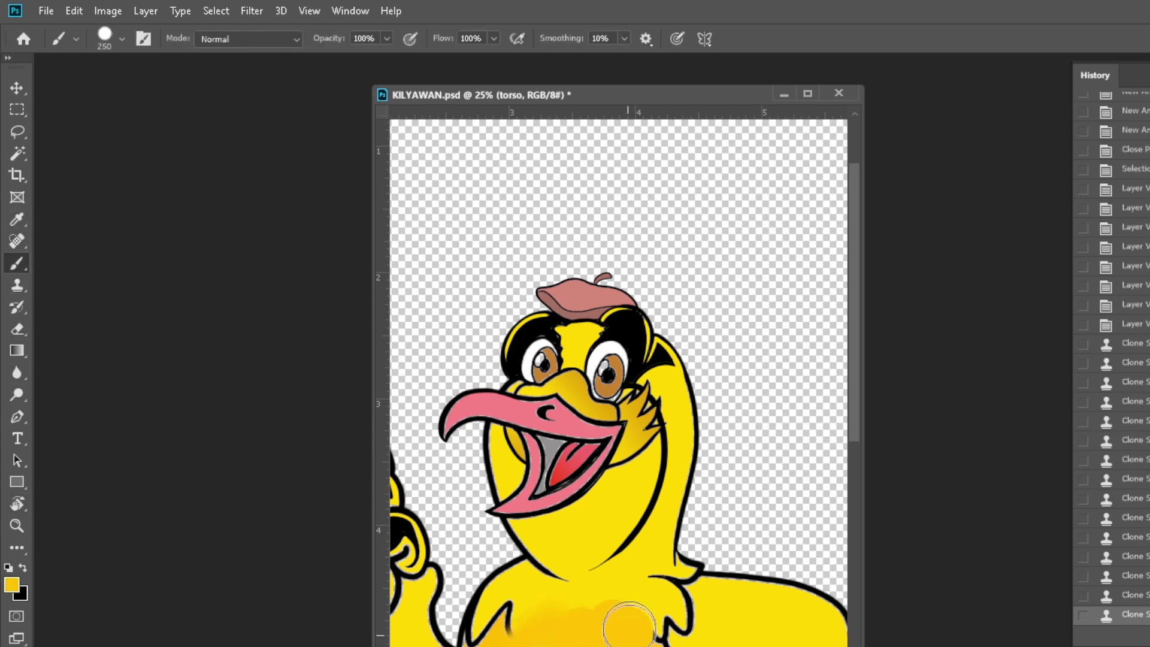
{"action": "mouse_move", "coordinate": [599, 629]}
{"action": "left_mouse_down"}
{"action": "mouse_move", "coordinate": [497, 617]}
{"action": "mouse_move", "coordinate": [797, 635]}
{"action": "left_mouse_up"}
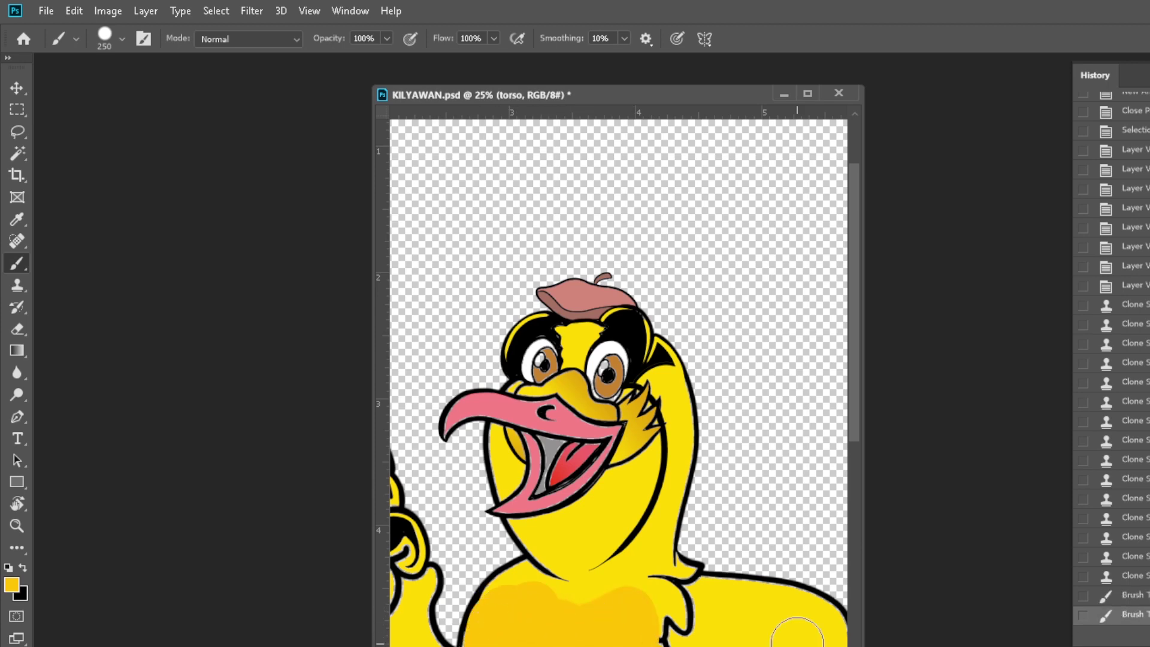
{"action": "mouse_move", "coordinate": [635, 633]}
{"action": "left_mouse_down"}
{"action": "mouse_move", "coordinate": [642, 611]}
{"action": "mouse_move", "coordinate": [561, 627]}
{"action": "mouse_move", "coordinate": [598, 575]}
{"action": "mouse_move", "coordinate": [616, 594]}
{"action": "left_mouse_up"}
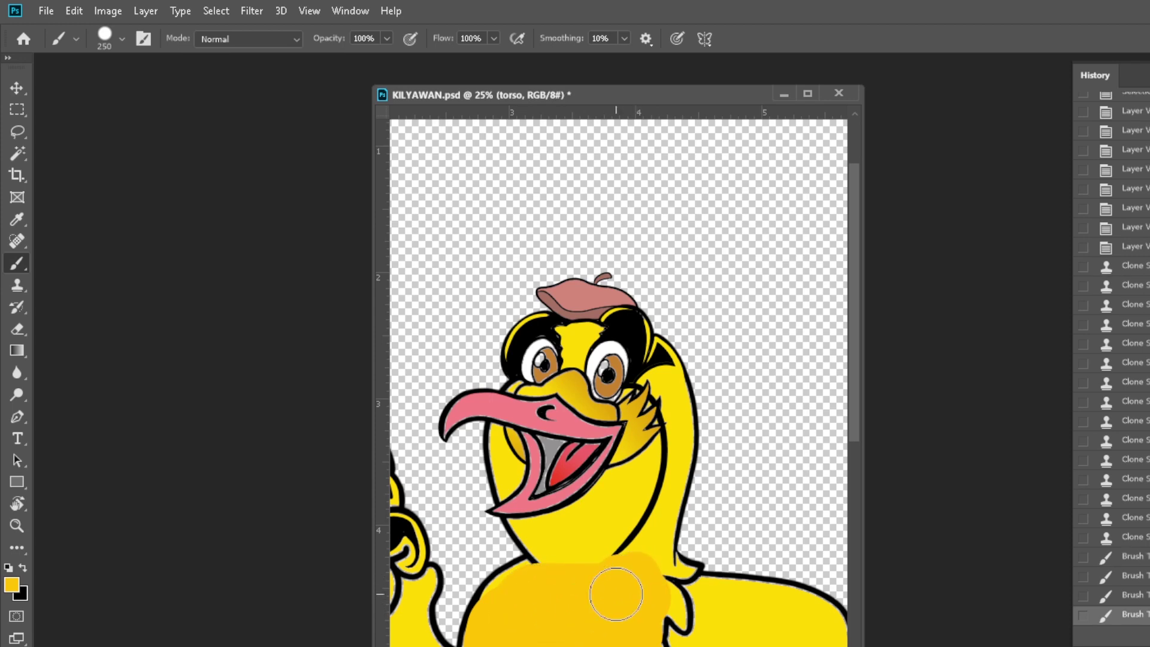
{"action": "left_click", "coordinate": [766, 616], "text": "alt"}
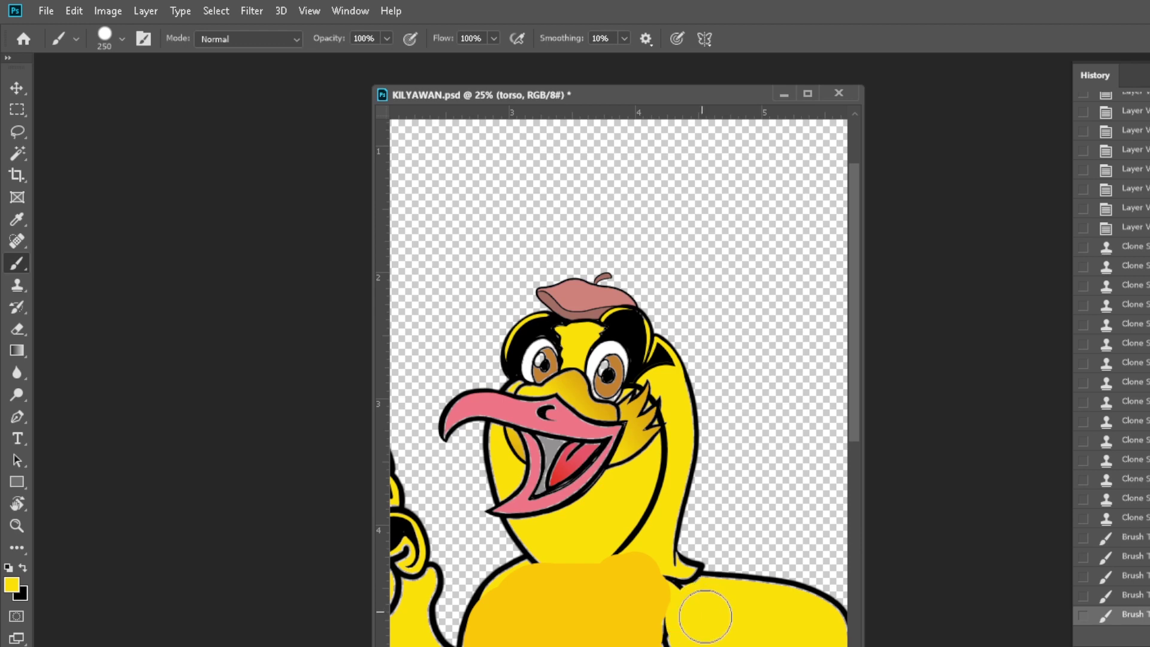
Step: Undo the last brush stroke and show the head layer again
{"action": "scroll", "coordinate": [705, 616], "scroll_direction": "down", "scroll_amount": 2}
{"action": "key", "text": "ctrl+z"}
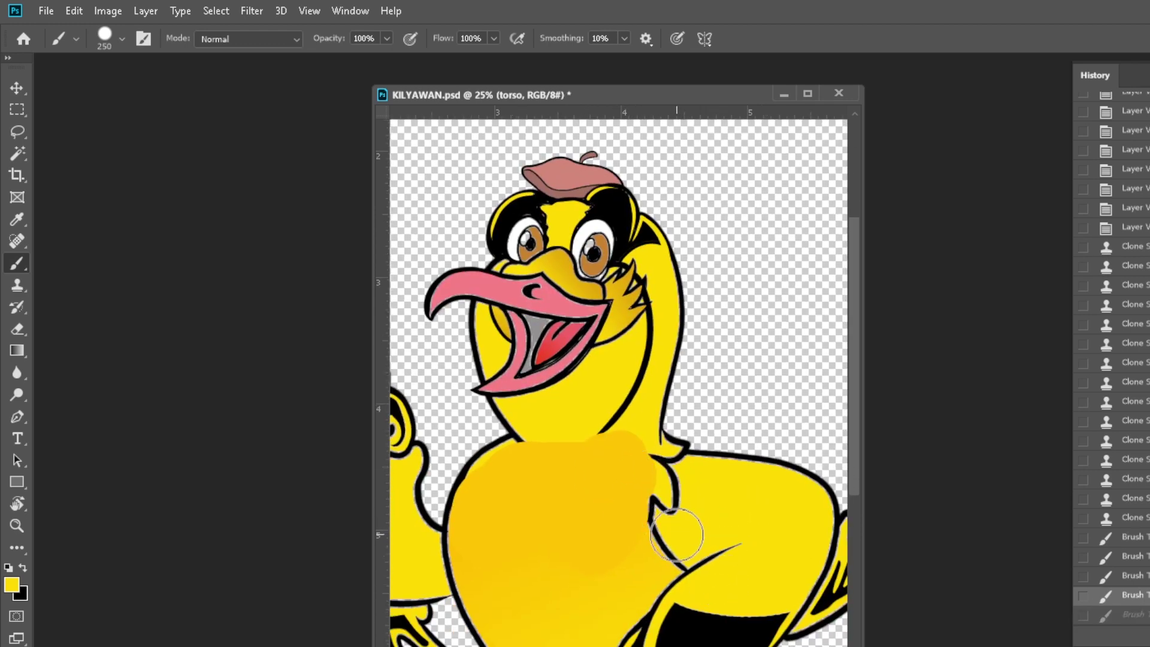
{"action": "key", "text": "ctrl+comma"}
Step: Shift the head layer up-right and delete two stray yellow patches near the neck
{"action": "key", "text": "v"}
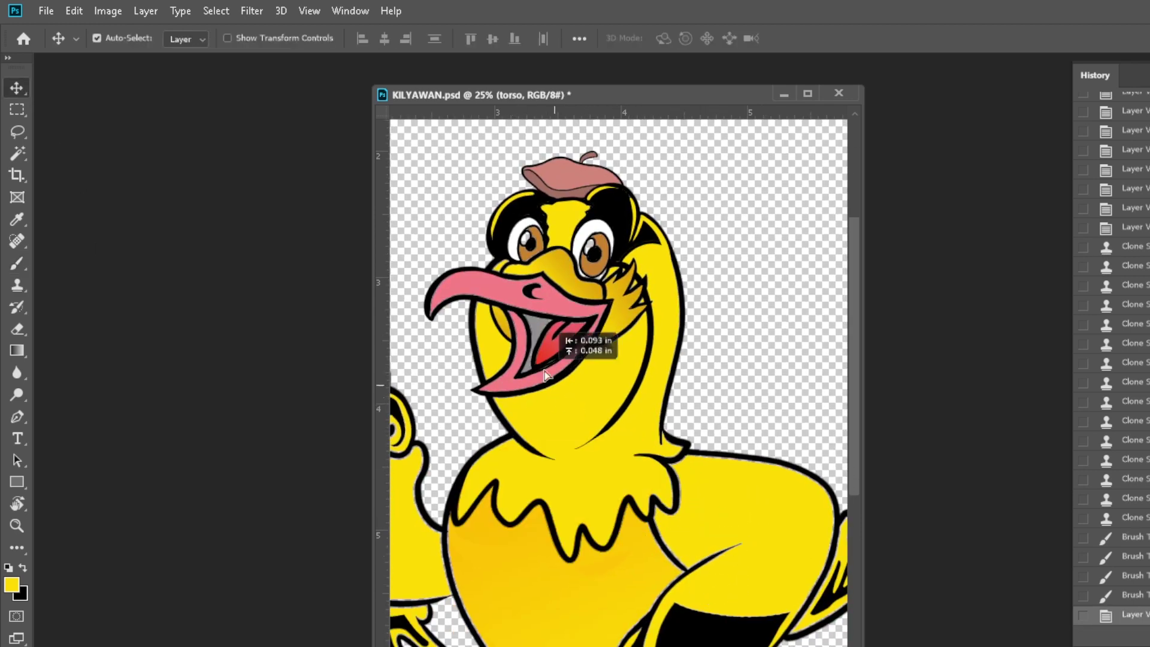
{"action": "left_click_drag", "start_coordinate": [563, 389], "coordinate": [613, 333]}
{"action": "key", "text": "w"}
{"action": "left_click", "coordinate": [738, 419]}
{"action": "key", "text": "Delete"}
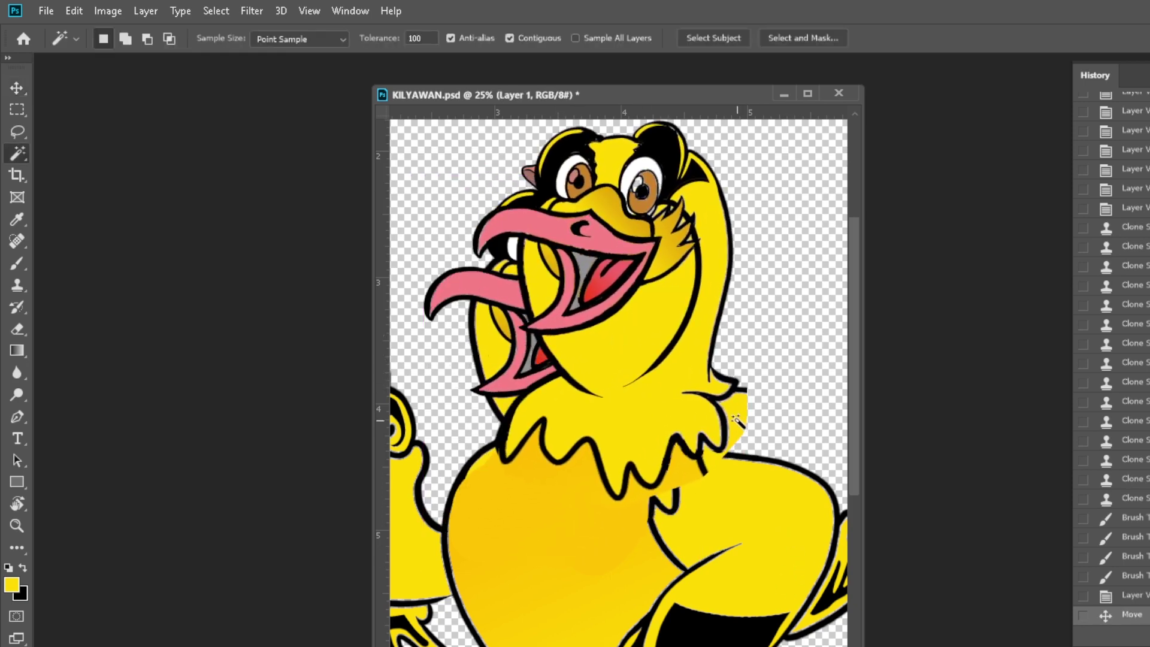
{"action": "left_click", "coordinate": [695, 467]}
{"action": "key", "text": "Delete"}
{"action": "key", "text": "ctrl+d"}
Step: Move the head layer again and erase the black stroke tip below the neck fringe
{"action": "key", "text": "v"}
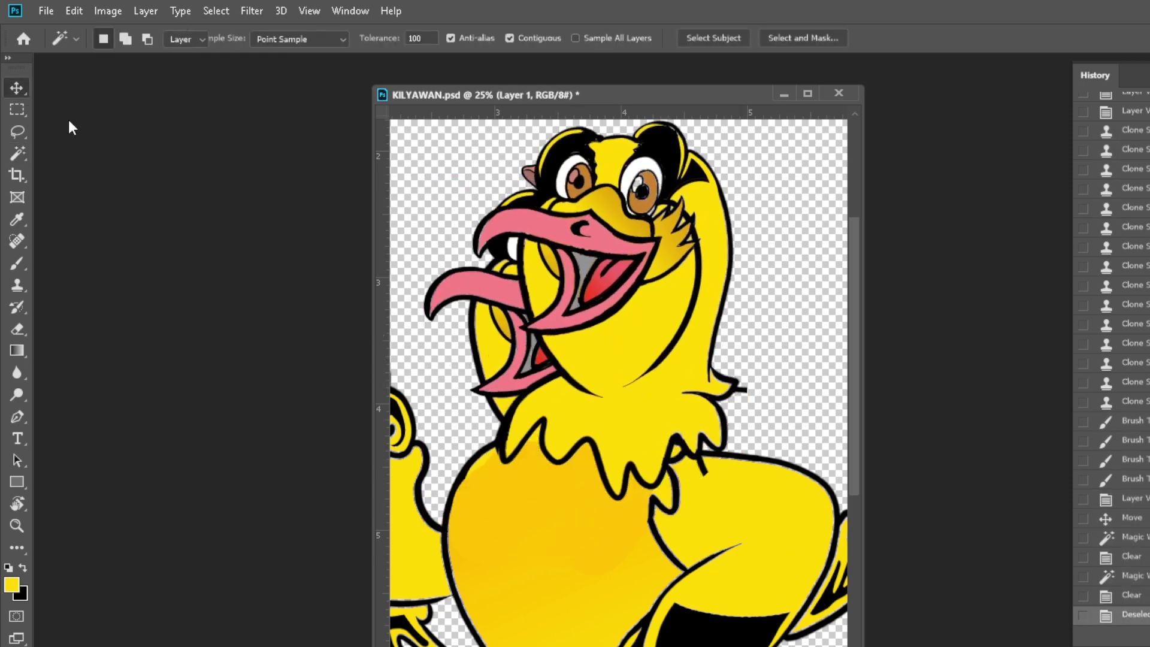
{"action": "left_click_drag", "start_coordinate": [565, 423], "coordinate": [599, 371]}
{"action": "key", "text": "e"}
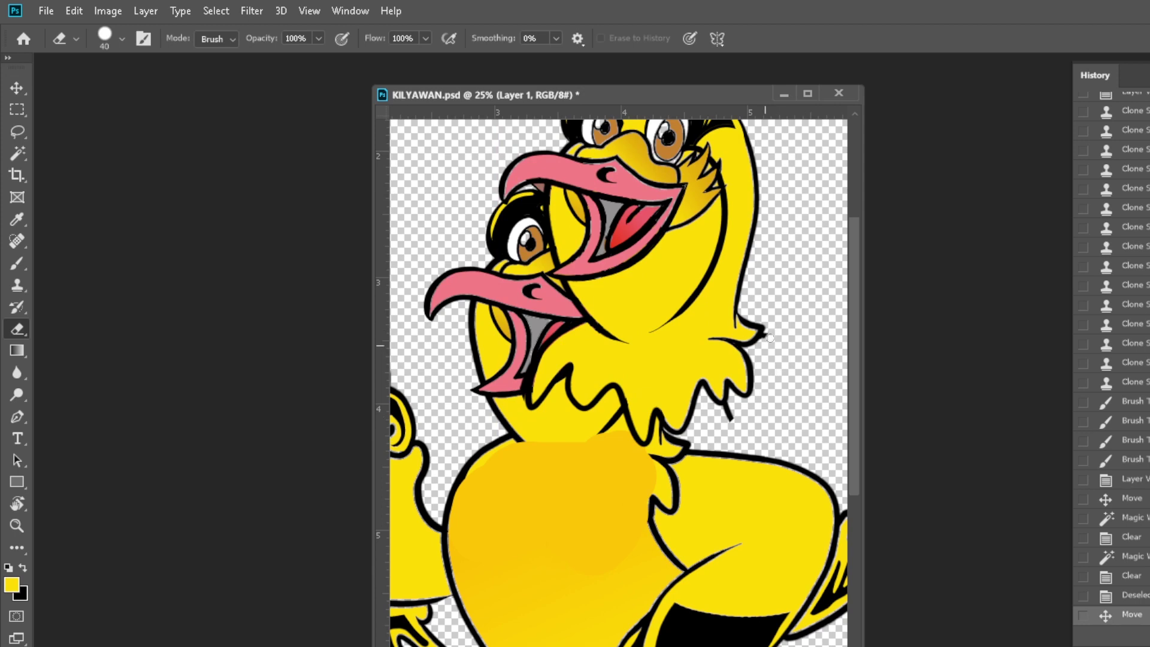
{"action": "left_click_drag", "start_coordinate": [742, 419], "coordinate": [720, 402]}
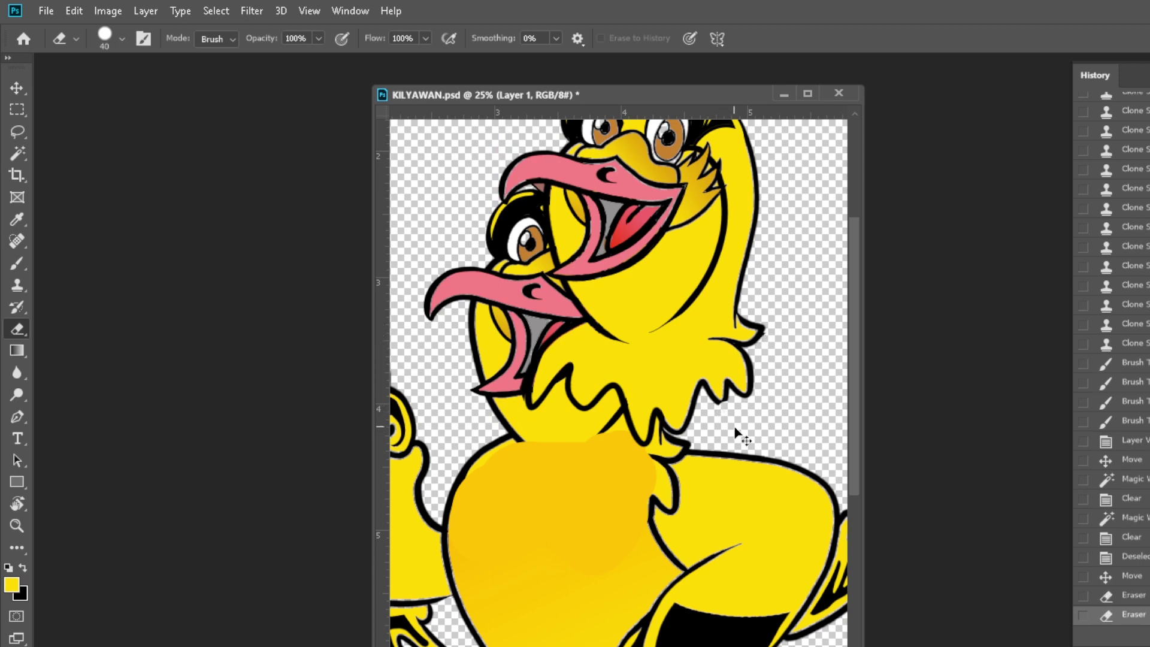
{"action": "key", "text": "ctrl+z"}
{"action": "key", "text": "ctrl+shift+z"}
Step: Move the upper head copy right and test erasing spots on the neck outline
{"action": "left_click", "coordinate": [17, 88]}
{"action": "left_click_drag", "start_coordinate": [528, 365], "coordinate": [689, 339]}
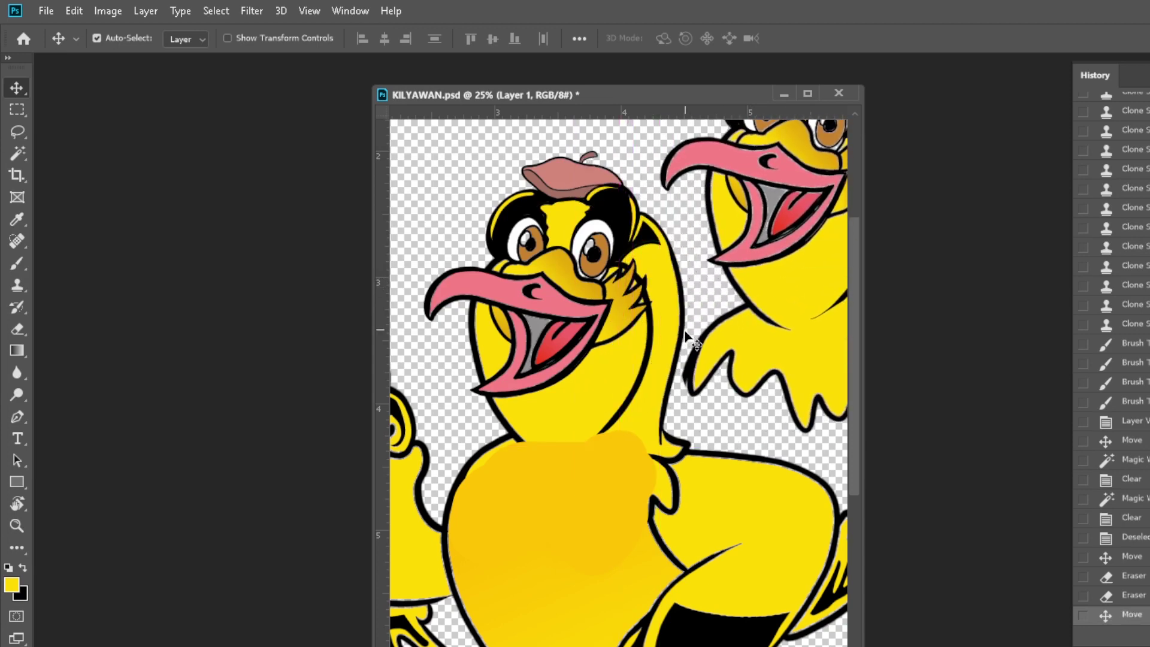
{"action": "key", "text": "e"}
{"action": "left_click", "coordinate": [695, 333]}
{"action": "key", "text": "ctrl+z"}
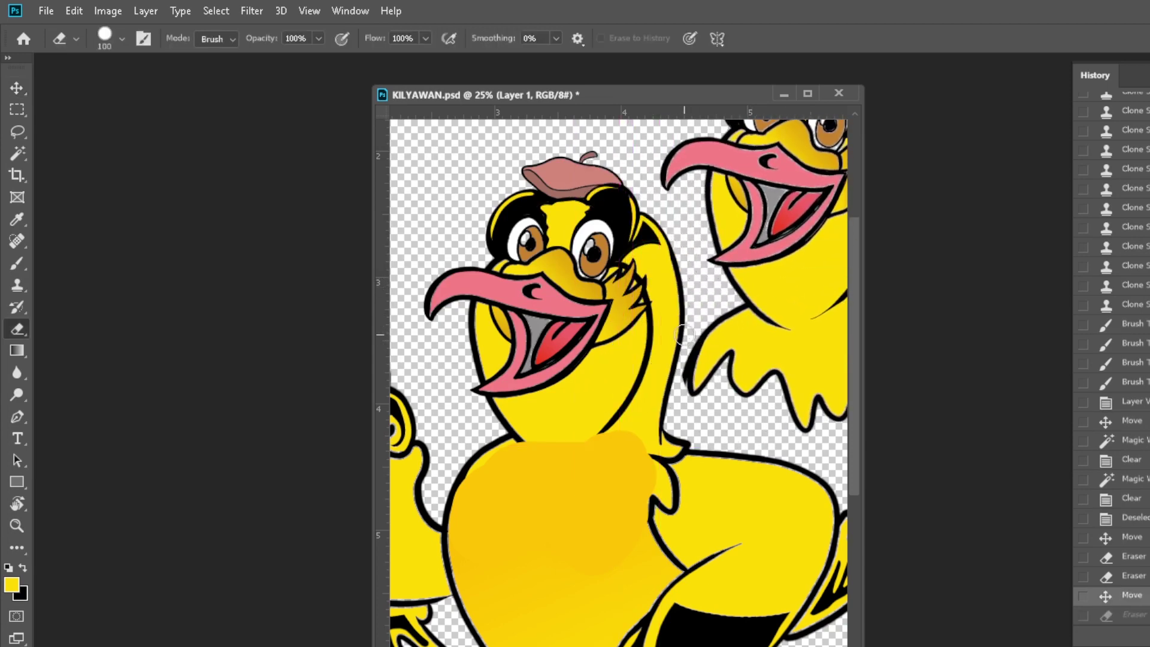
{"action": "left_click", "coordinate": [675, 373]}
{"action": "key", "text": "ctrl+z"}
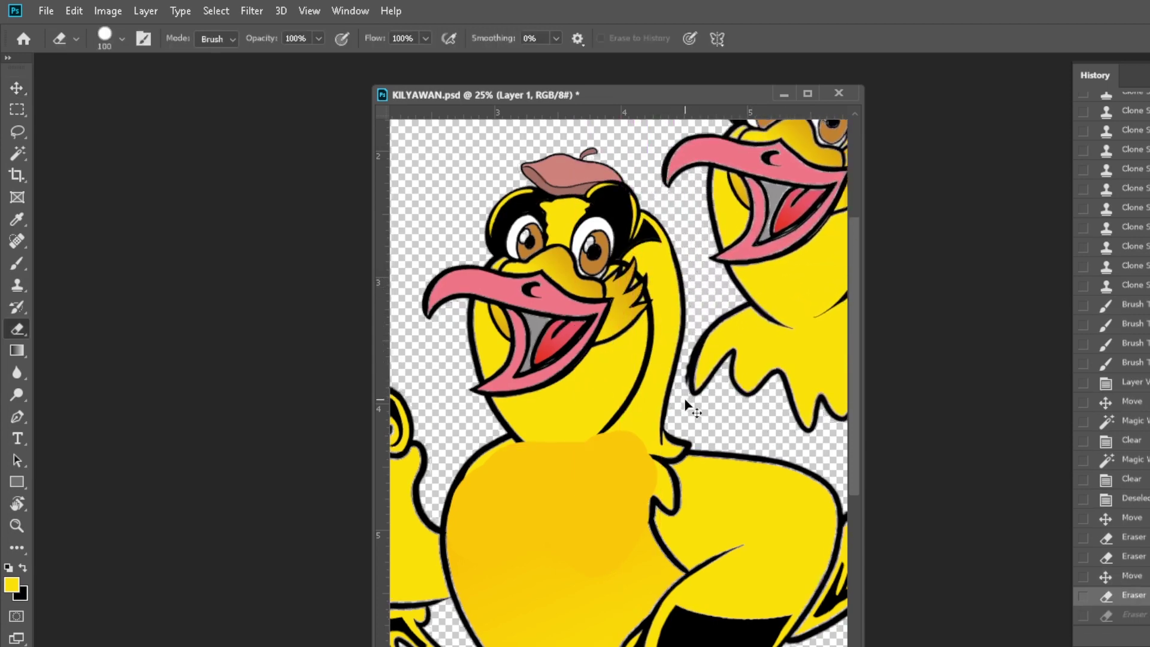
Step: Erase along the neck outline
{"action": "scroll", "coordinate": [688, 403], "scroll_direction": "up", "scroll_amount": 5}
{"action": "left_click_drag", "start_coordinate": [503, 483], "coordinate": [526, 243]}
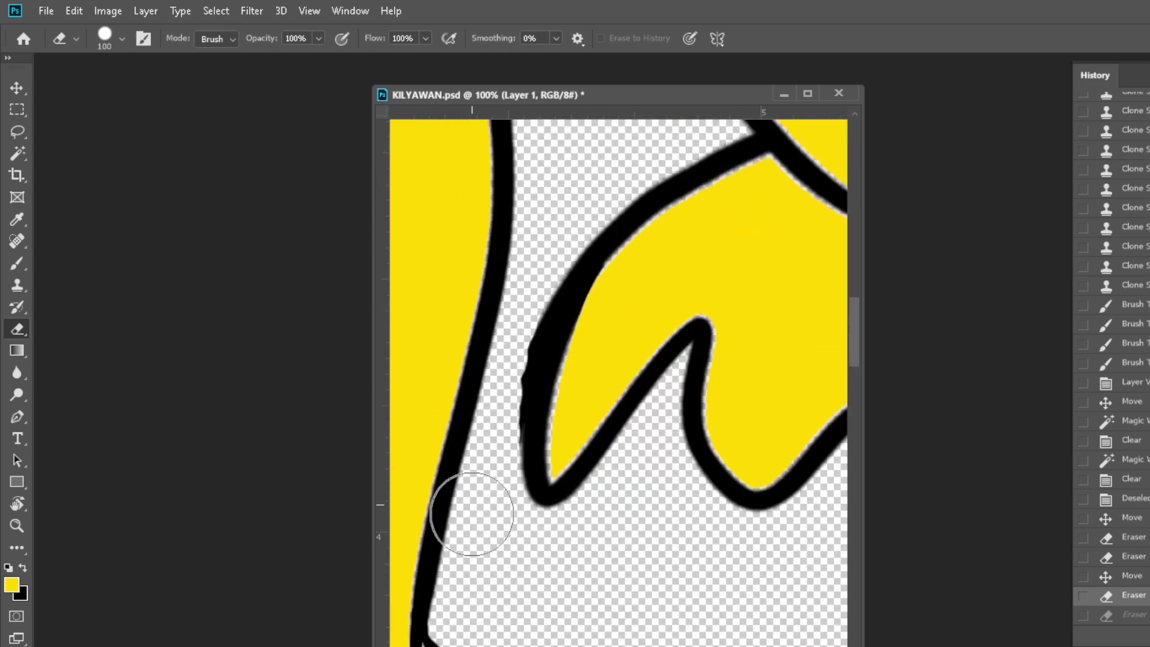
{"action": "key", "text": "ctrl+shift+z"}
{"action": "left_click_drag", "start_coordinate": [494, 315], "coordinate": [478, 379]}
{"action": "scroll", "coordinate": [479, 508], "scroll_direction": "down", "scroll_amount": 5}
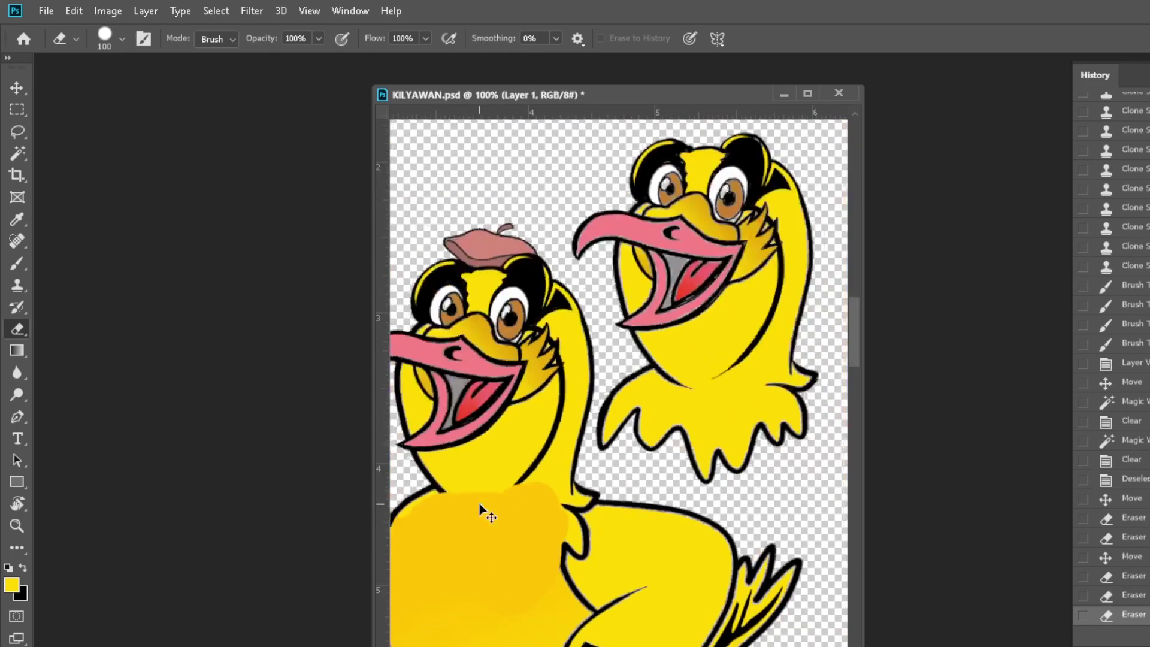
Step: Erase the original head and leftover pixels from the top of the torso layer
{"action": "left_click", "coordinate": [539, 328], "text": "ctrl"}
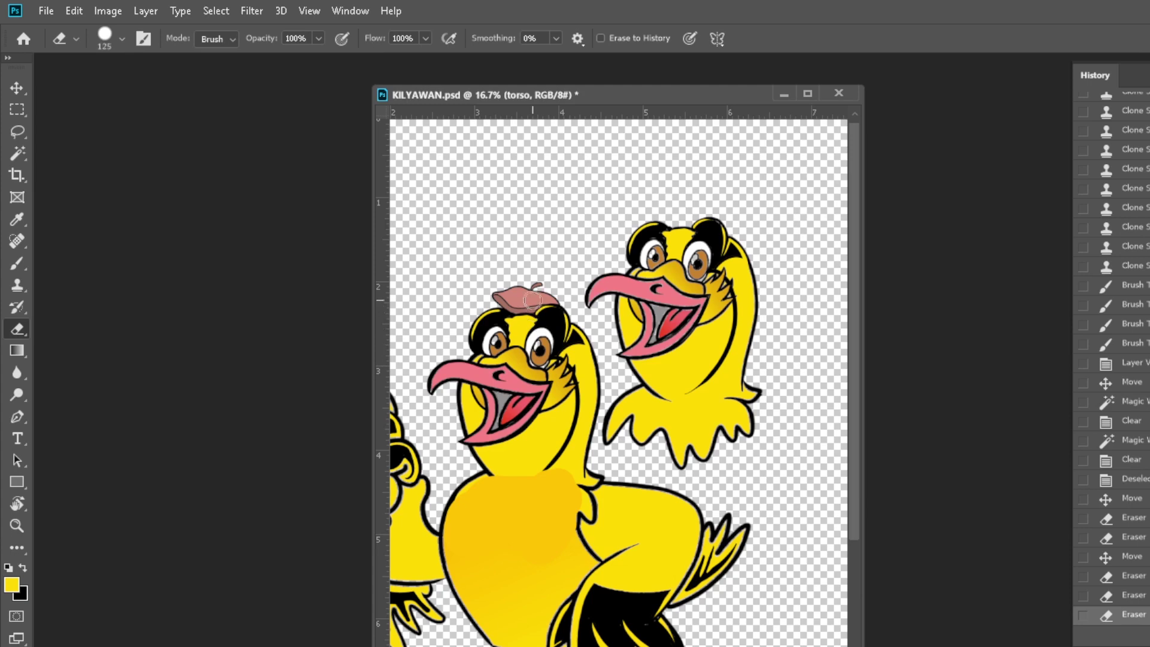
{"action": "key", "text": "bracketright"}
{"action": "key", "text": "bracketright"}
{"action": "key", "text": "bracketright"}
{"action": "mouse_move", "coordinate": [532, 300]}
{"action": "left_mouse_down"}
{"action": "mouse_move", "coordinate": [453, 405]}
{"action": "mouse_move", "coordinate": [475, 423]}
{"action": "left_mouse_up"}
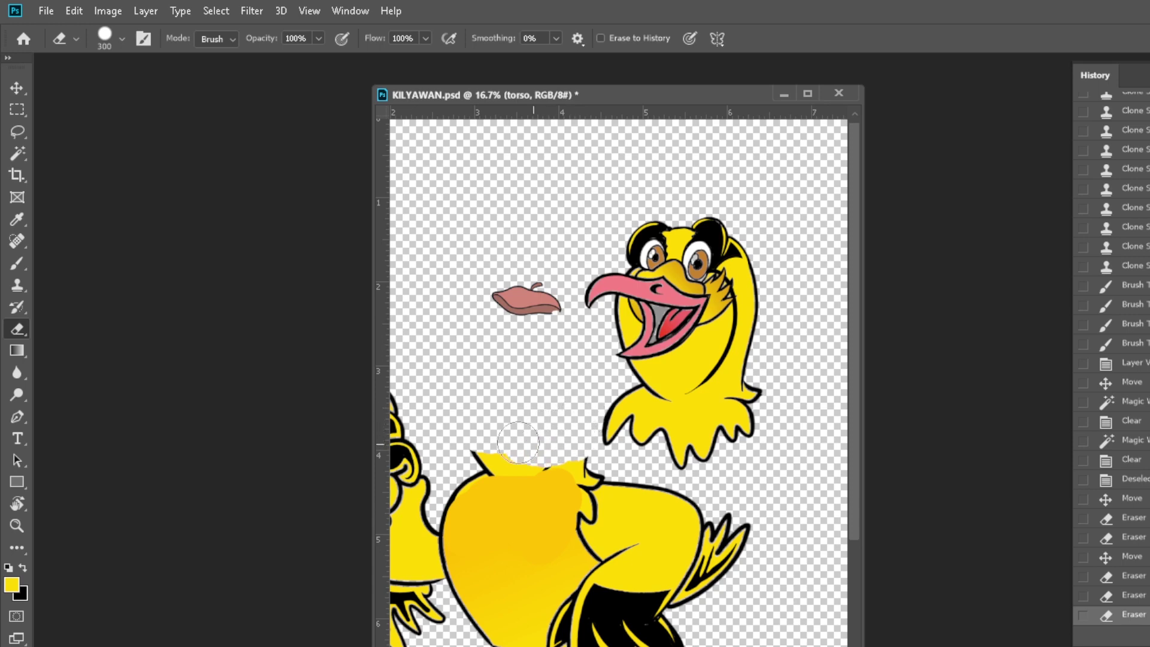
{"action": "left_click_drag", "start_coordinate": [475, 445], "coordinate": [482, 448]}
Step: Move the head down onto the body, keeping it in front of the body
{"action": "key", "text": "v"}
{"action": "left_click_drag", "start_coordinate": [710, 370], "coordinate": [552, 443]}
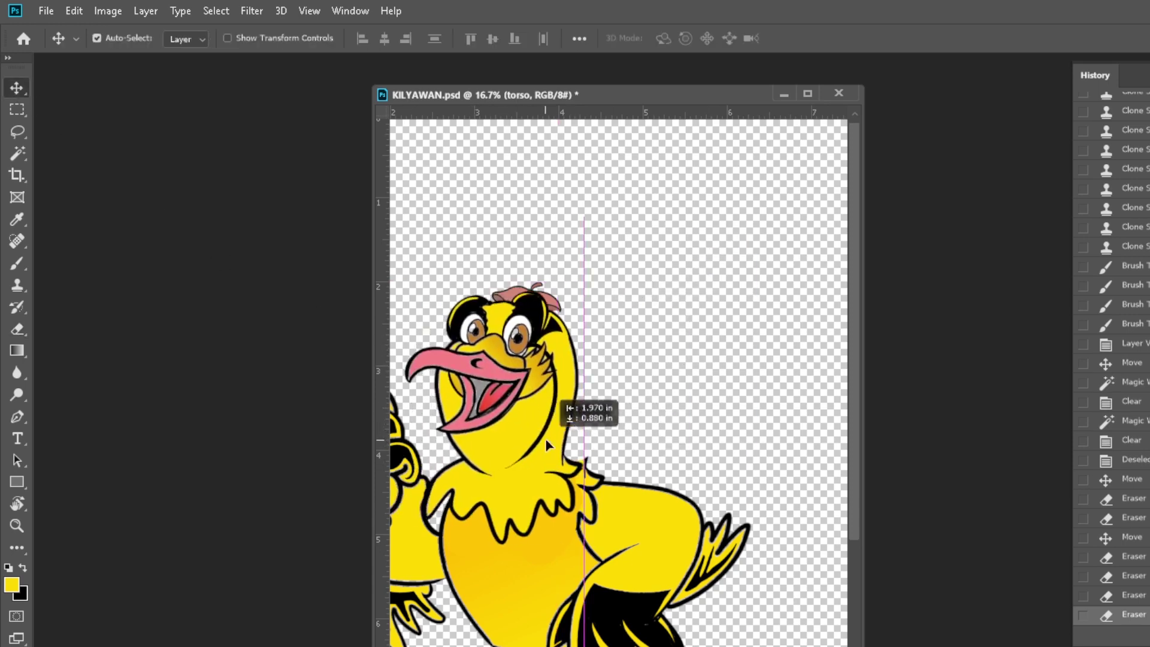
{"action": "key", "text": "ctrl+bracketleft"}
{"action": "key", "text": "ctrl+bracketleft"}
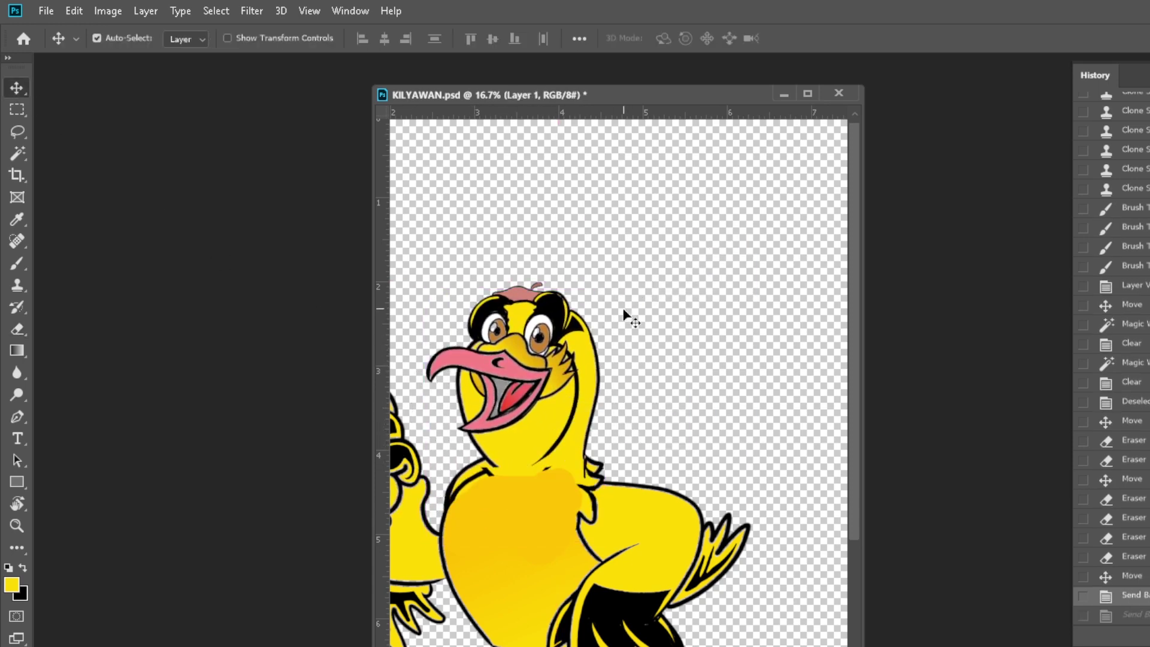
{"action": "key", "text": "ctrl+bracketright"}
{"action": "key", "text": "ctrl+bracketright"}
{"action": "key", "text": "ctrl+bracketright"}
Step: Place the hat on the head, send it behind the head, and enlarge it
{"action": "left_click", "coordinate": [524, 298], "text": "ctrl"}
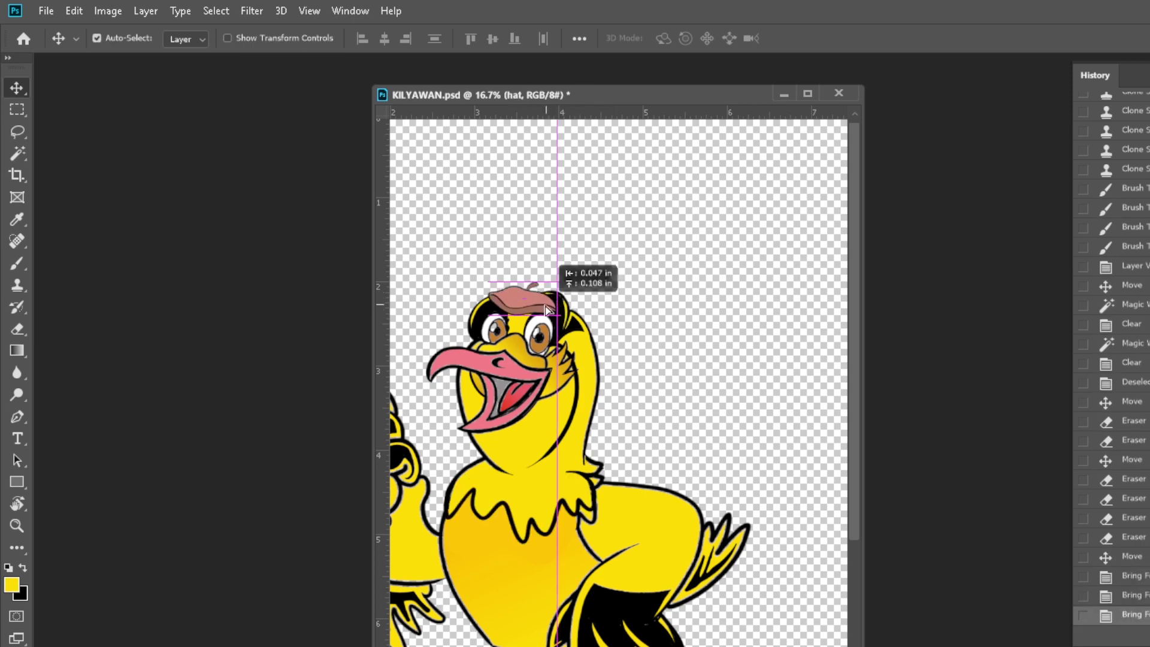
{"action": "mouse_move", "coordinate": [523, 296]}
{"action": "left_mouse_down"}
{"action": "mouse_move", "coordinate": [515, 290]}
{"action": "mouse_move", "coordinate": [592, 319]}
{"action": "left_mouse_up"}
{"action": "key", "text": "ctrl+bracketleft"}
{"action": "key", "text": "ctrl+t"}
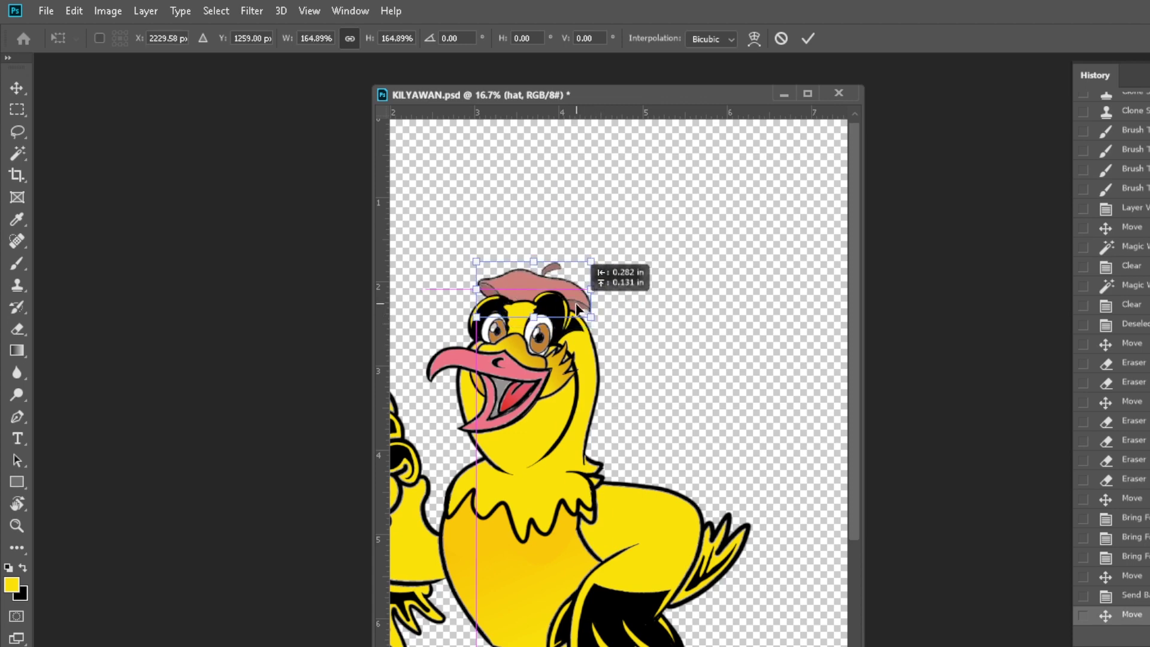
{"action": "key", "text": "Return"}
Step: Zoom in, move the hat up-right, and sample its pink-brown colour for painting
{"action": "key", "text": "z"}
{"action": "left_click", "coordinate": [484, 348]}
{"action": "key", "text": "v"}
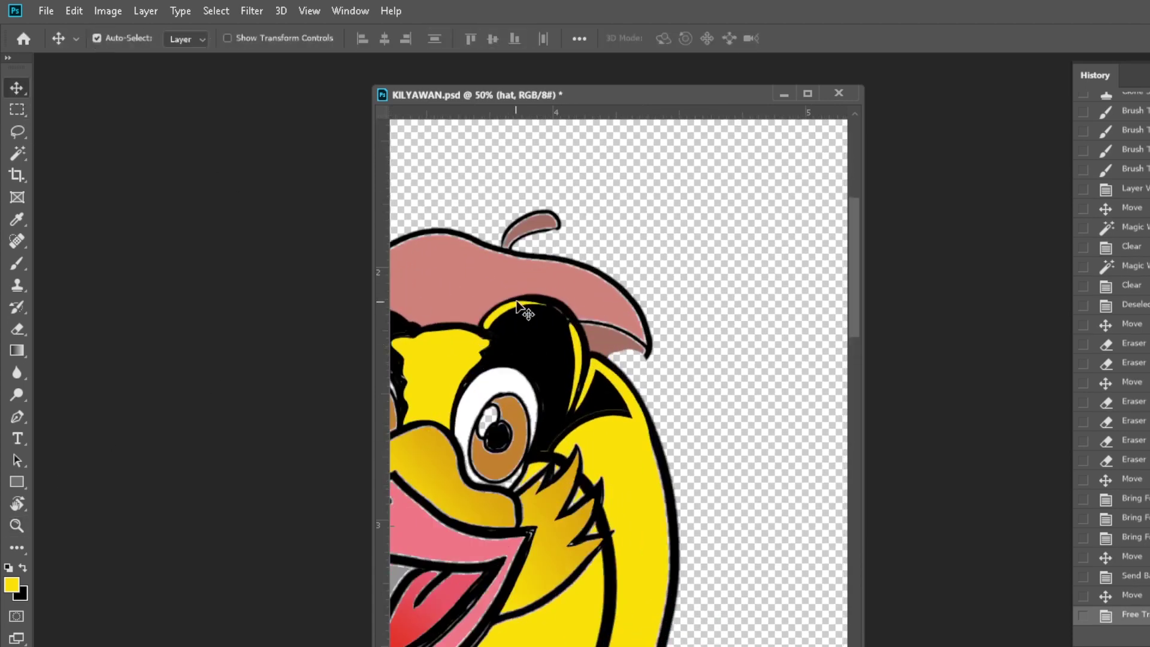
{"action": "left_click_drag", "start_coordinate": [495, 285], "coordinate": [538, 244]}
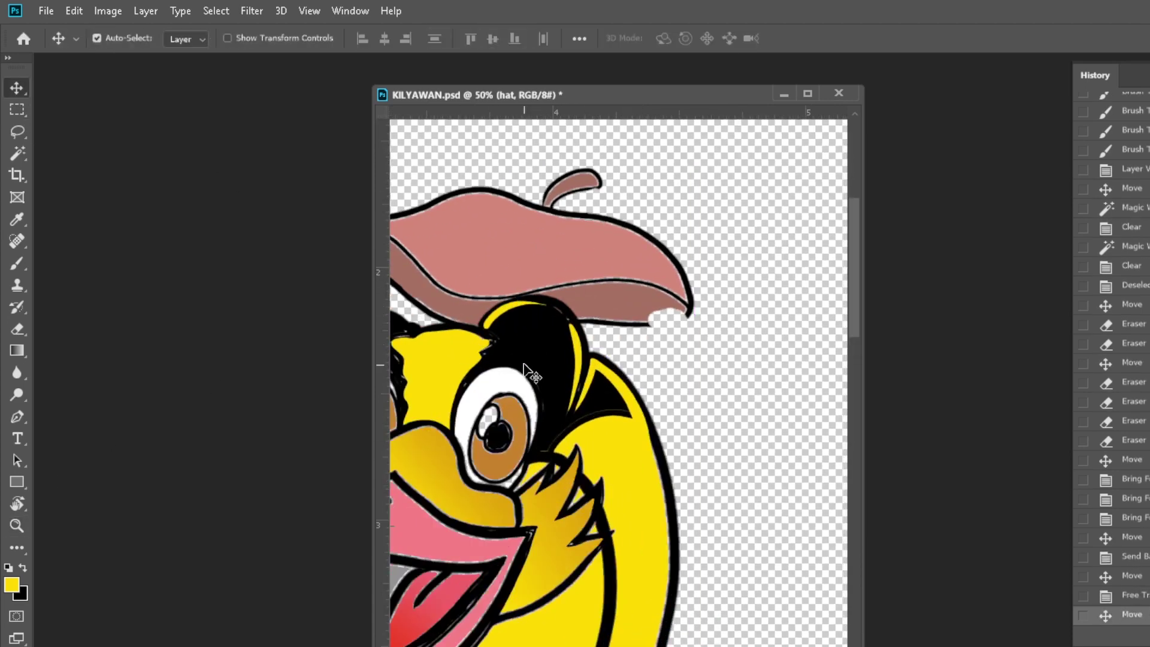
{"action": "key", "text": "i"}
{"action": "left_click", "coordinate": [617, 291]}
{"action": "key", "text": "b"}
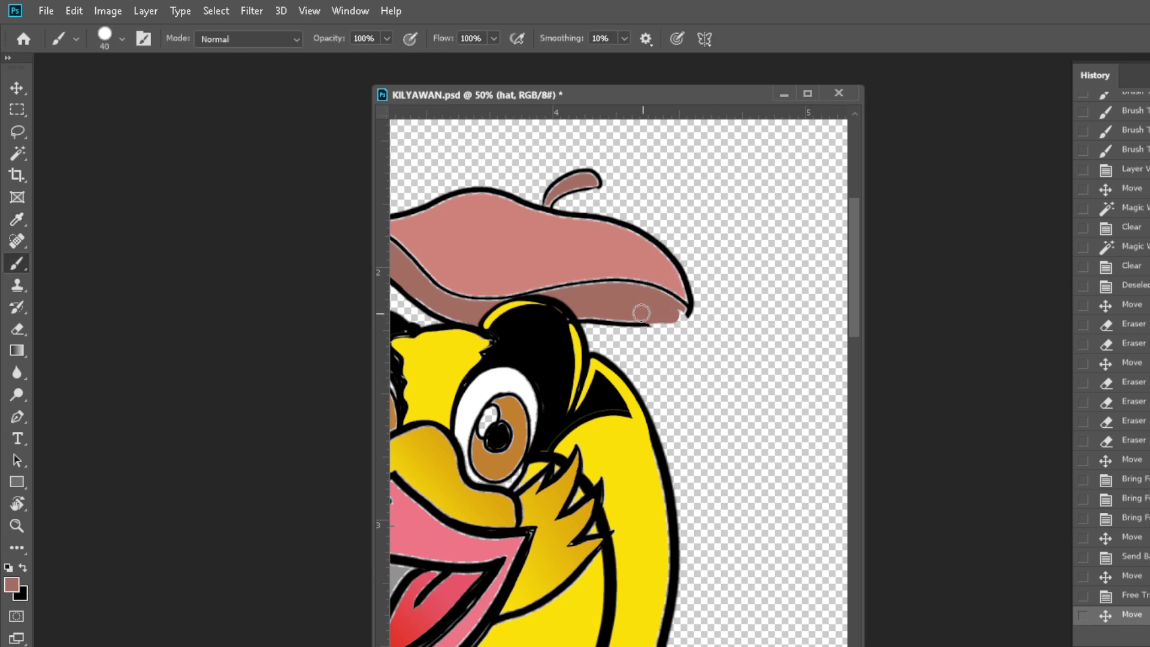
Step: Paint hat colour into the brim gap and shift the hat slightly left
{"action": "left_click", "coordinate": [653, 315]}
{"action": "left_click", "coordinate": [16, 88]}
{"action": "left_click_drag", "start_coordinate": [516, 244], "coordinate": [497, 243]}
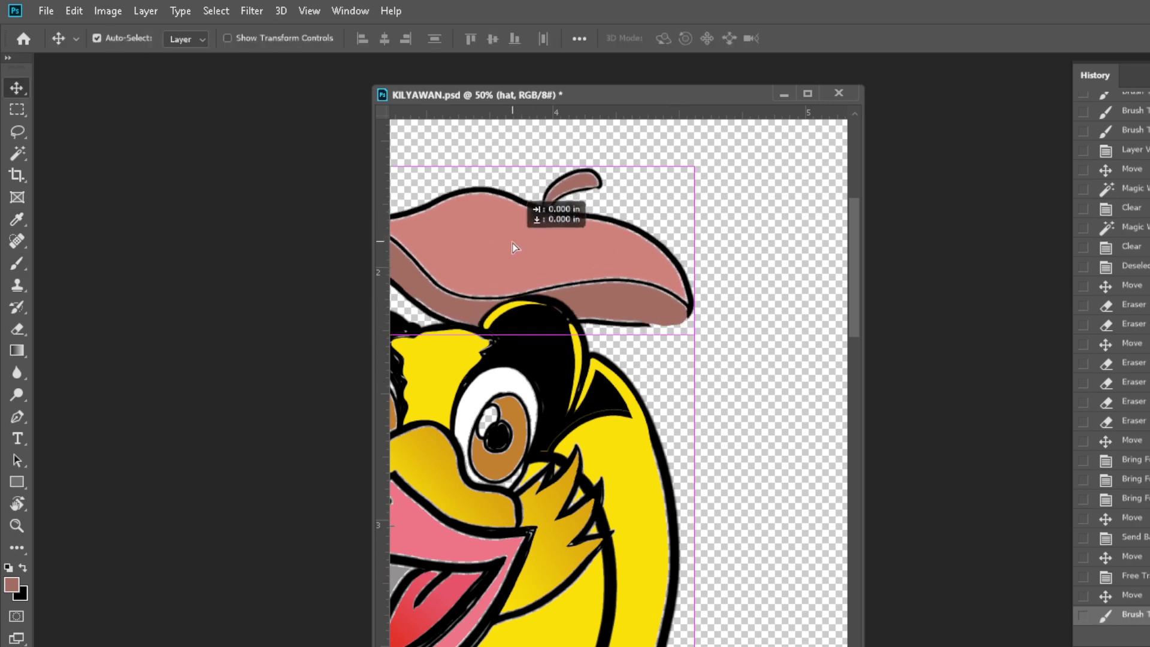
Step: Paint a thin black outline along the brim's lower edge and corner
{"action": "key", "text": "z"}
{"action": "left_click", "coordinate": [590, 307]}
{"action": "left_click", "coordinate": [590, 308]}
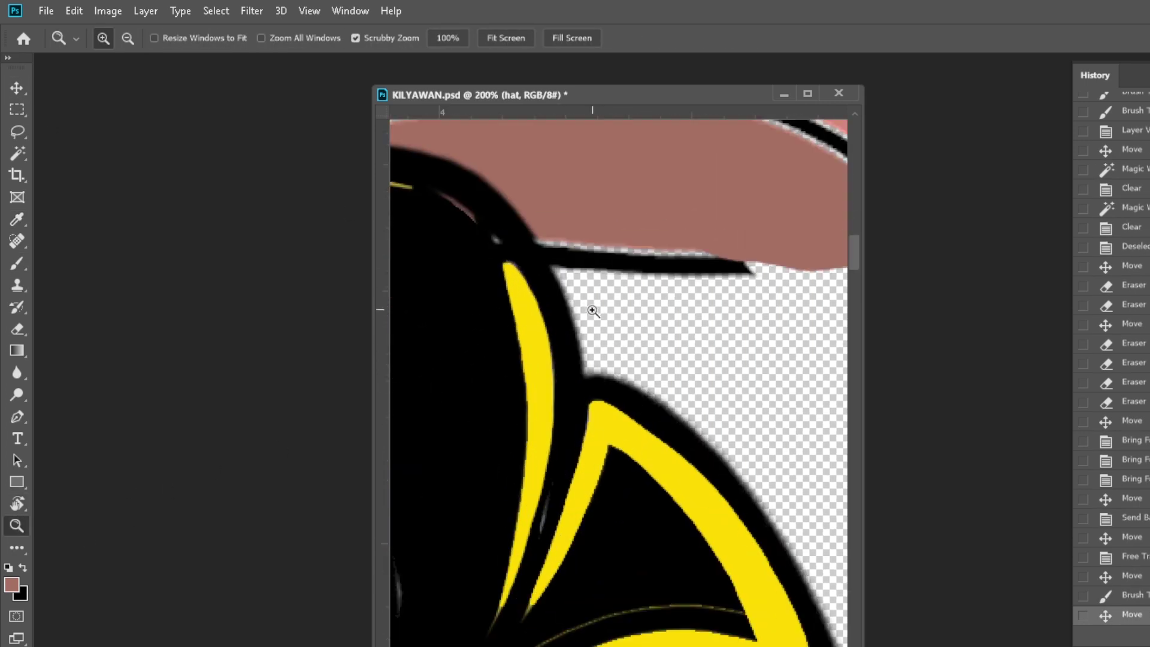
{"action": "key", "text": "x"}
{"action": "key", "text": "b"}
{"action": "scroll", "coordinate": [591, 333], "scroll_direction": "up", "scroll_amount": 3}
{"action": "key", "text": "bracketleft"}
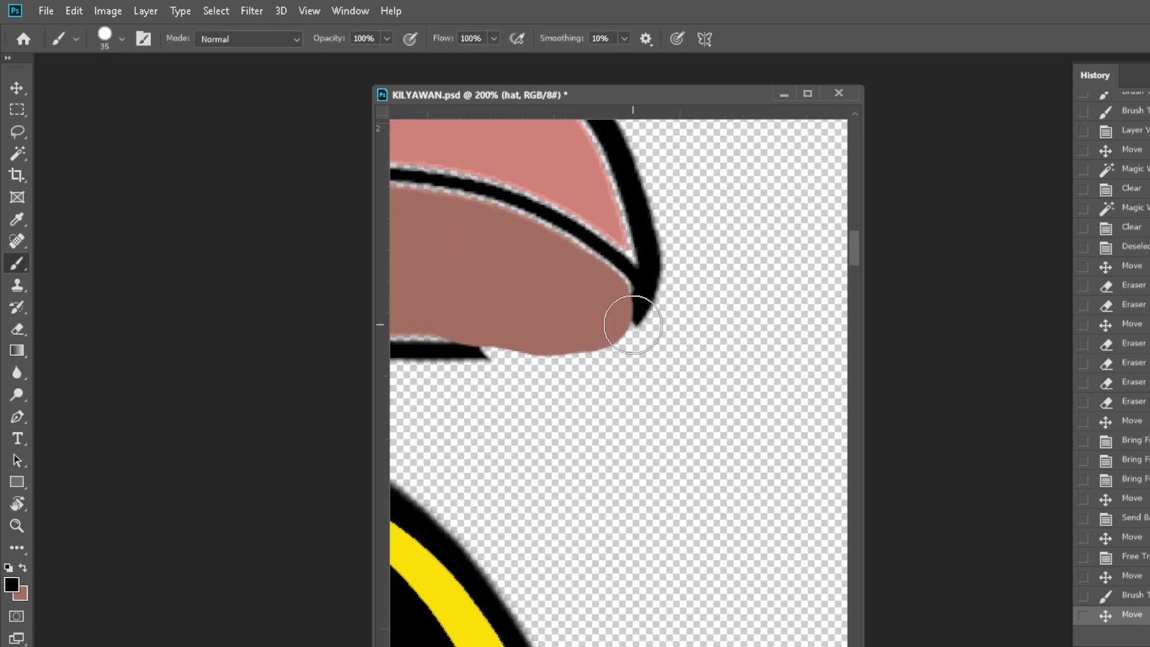
{"action": "left_click_drag", "start_coordinate": [636, 298], "coordinate": [636, 329]}
{"action": "mouse_move", "coordinate": [472, 355]}
{"action": "left_mouse_down"}
{"action": "mouse_move", "coordinate": [550, 359]}
{"action": "mouse_move", "coordinate": [626, 328]}
{"action": "mouse_move", "coordinate": [647, 296]}
{"action": "mouse_move", "coordinate": [628, 311]}
{"action": "mouse_move", "coordinate": [636, 303]}
{"action": "left_mouse_up"}
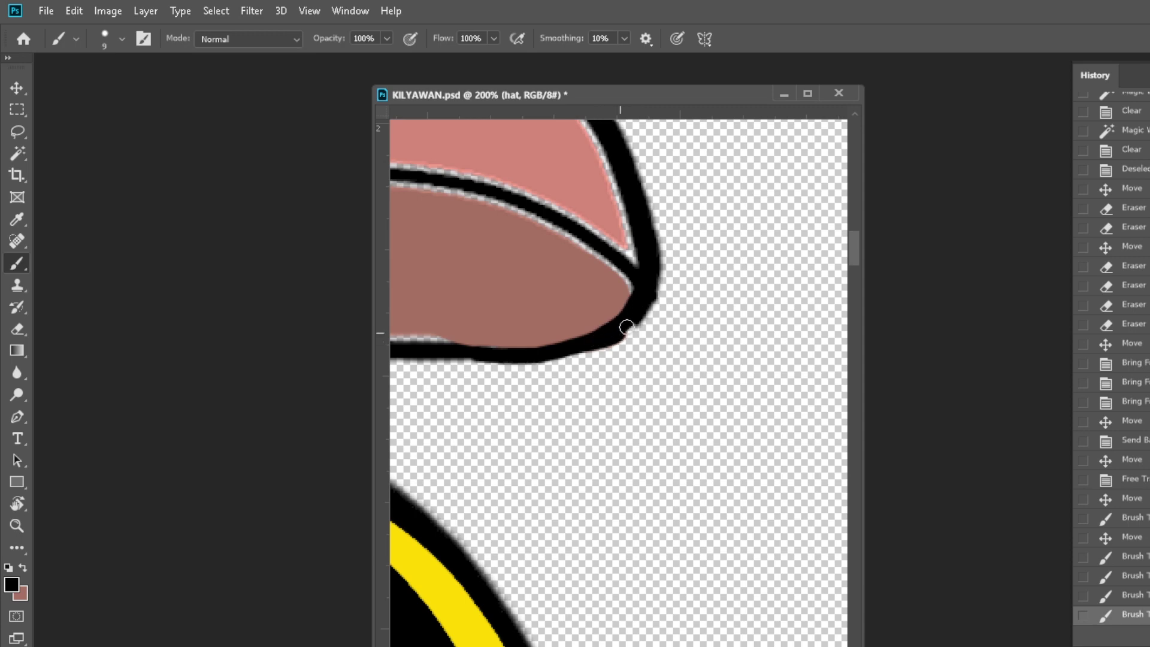
{"action": "left_click", "coordinate": [653, 260]}
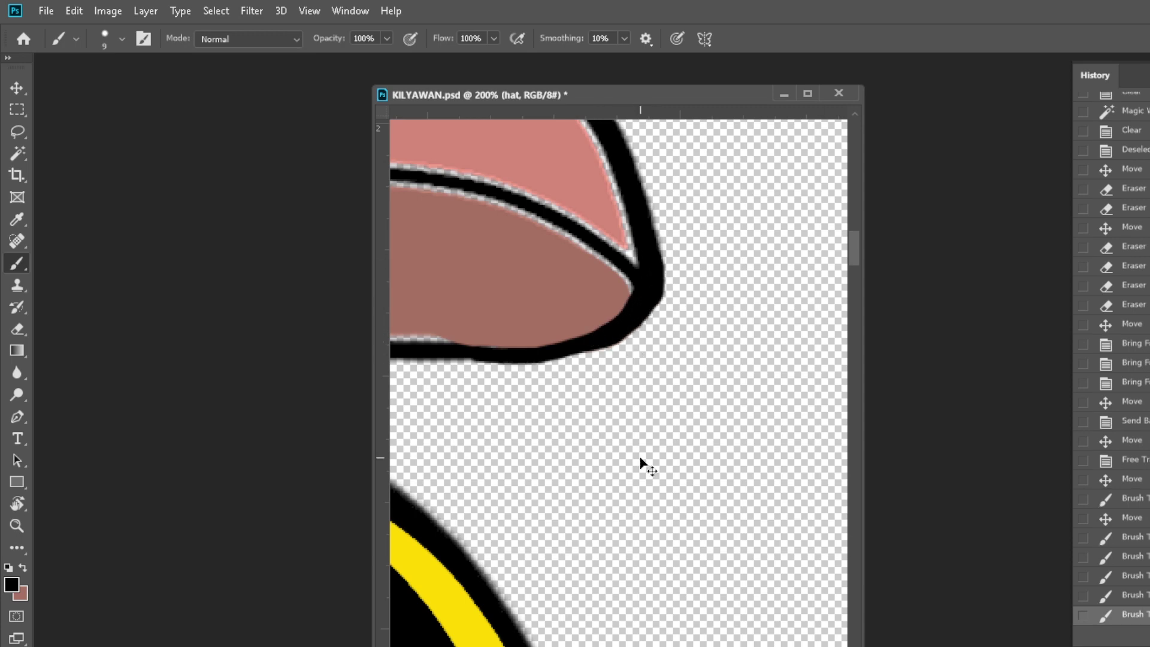
Step: Zoom out, lift the beret up-left, and bring up Hue/Saturation
{"action": "key", "text": "ctrl+minus"}
{"action": "key", "text": "ctrl+minus"}
{"action": "key", "text": "ctrl+minus"}
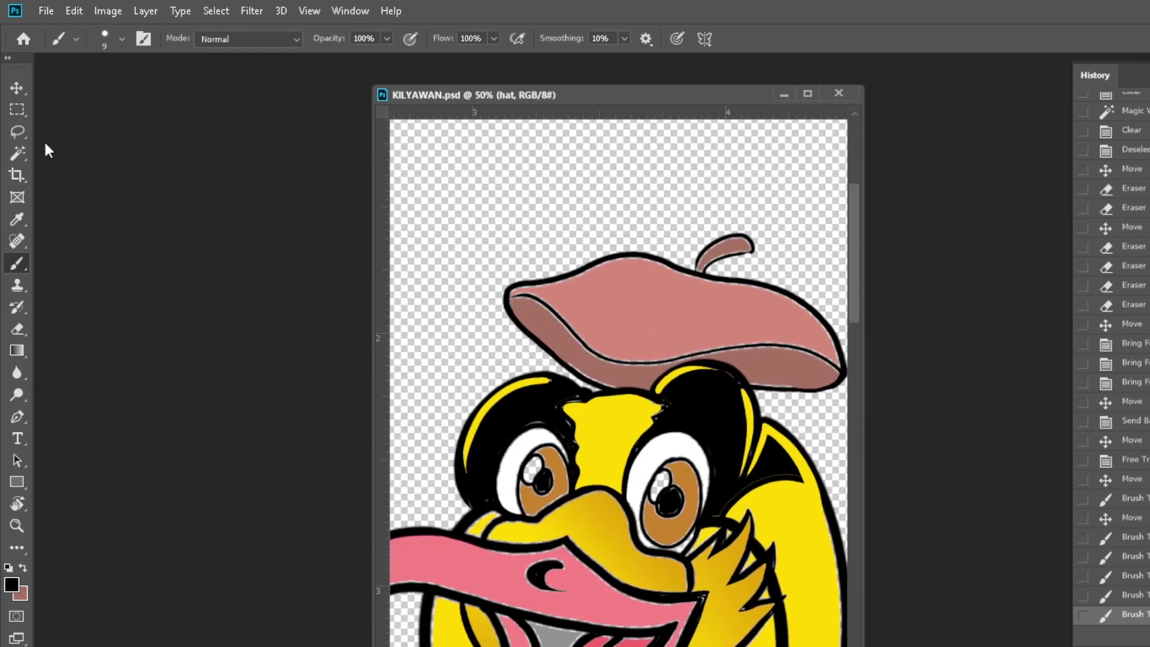
{"action": "key", "text": "v"}
{"action": "left_click_drag", "start_coordinate": [652, 334], "coordinate": [619, 293]}
{"action": "key", "text": "ctrl+u"}
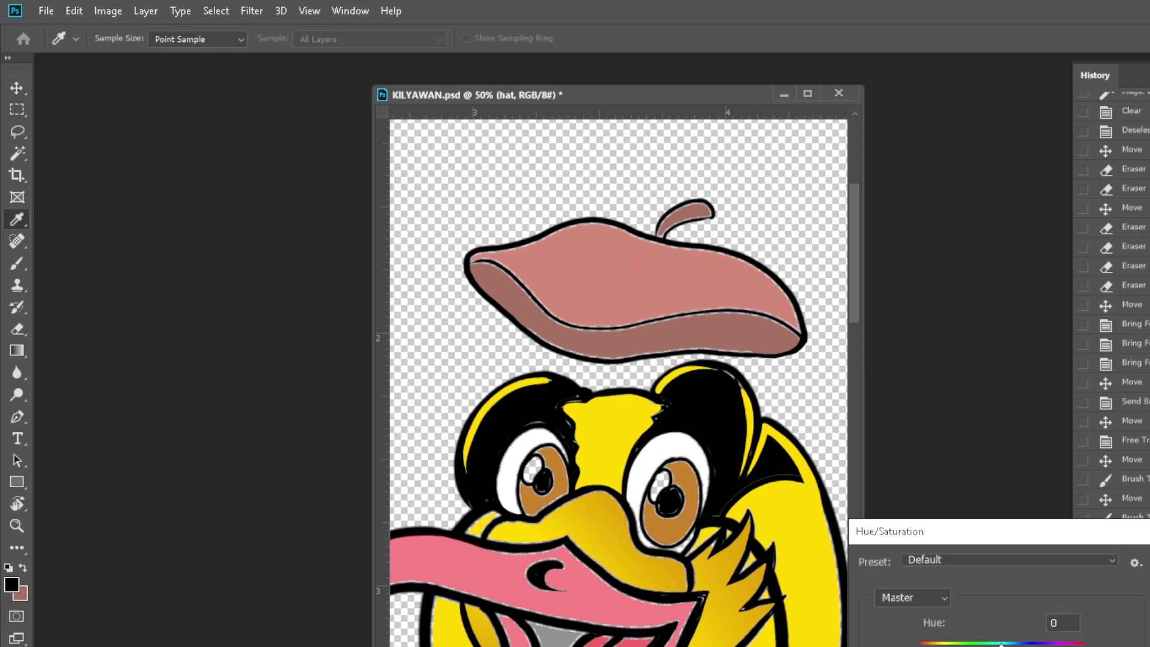
Step: Set the beret's hue to -147 for blue and place it back on the head
{"action": "left_click_drag", "start_coordinate": [1001, 644], "coordinate": [929, 644]}
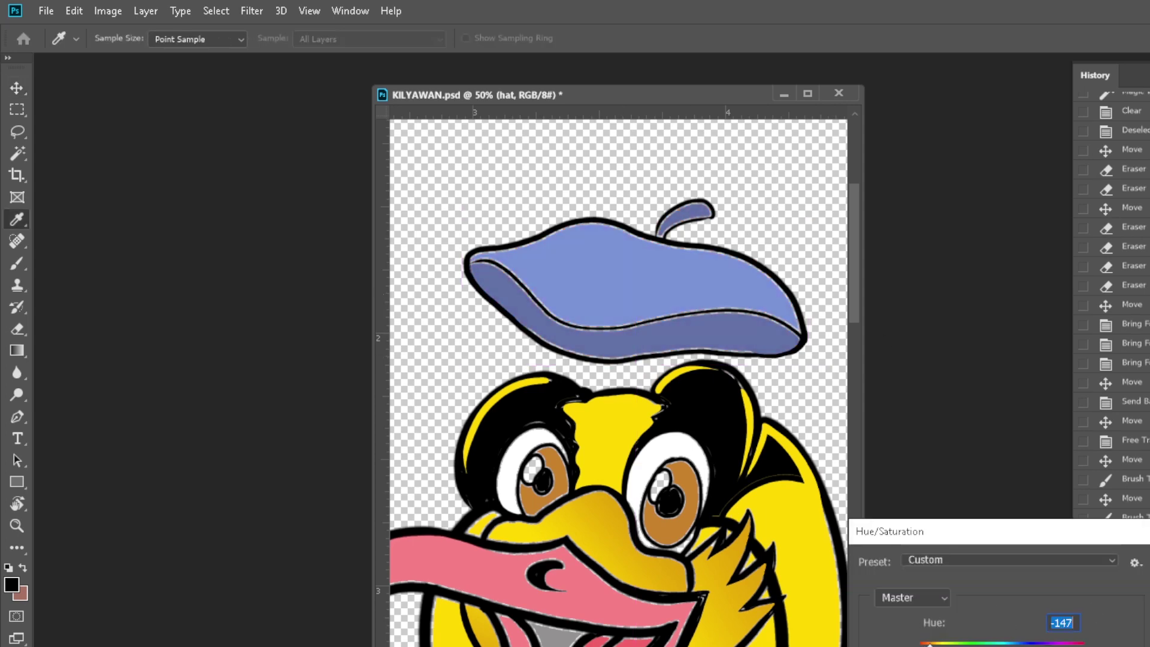
{"action": "key", "text": "Return"}
{"action": "key", "text": "ctrl+minus"}
{"action": "key", "text": "ctrl+minus"}
{"action": "key", "text": "ctrl+minus"}
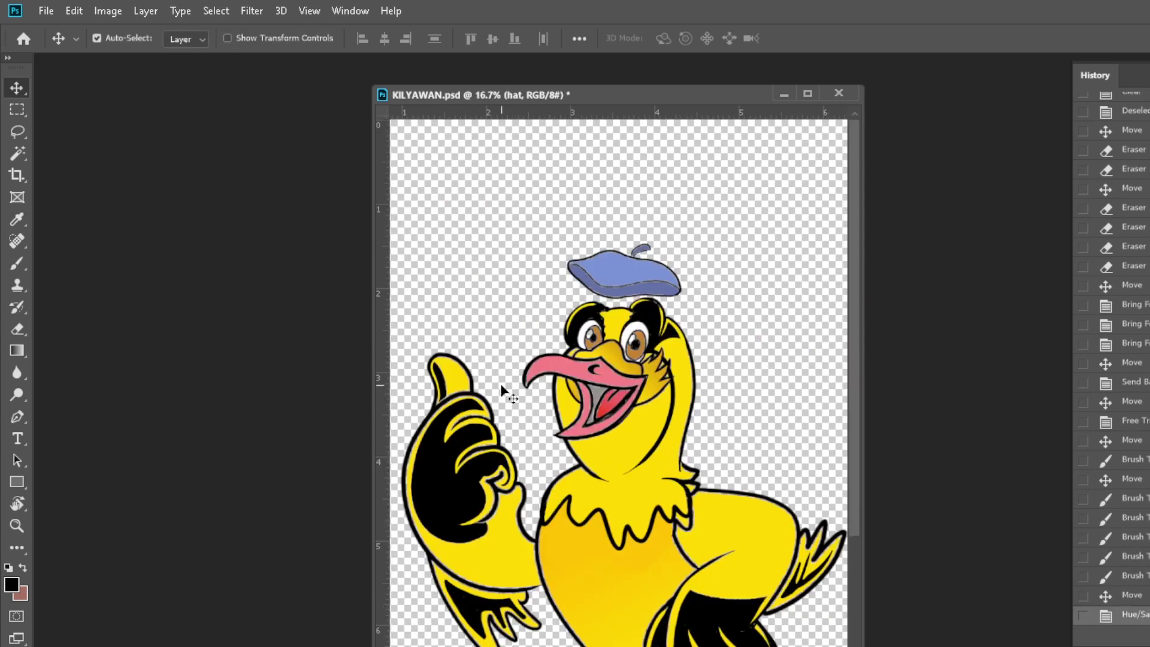
{"action": "left_click_drag", "start_coordinate": [606, 272], "coordinate": [612, 296]}
Step: Zoom in on the arm and chest
{"action": "left_click", "coordinate": [16, 526]}
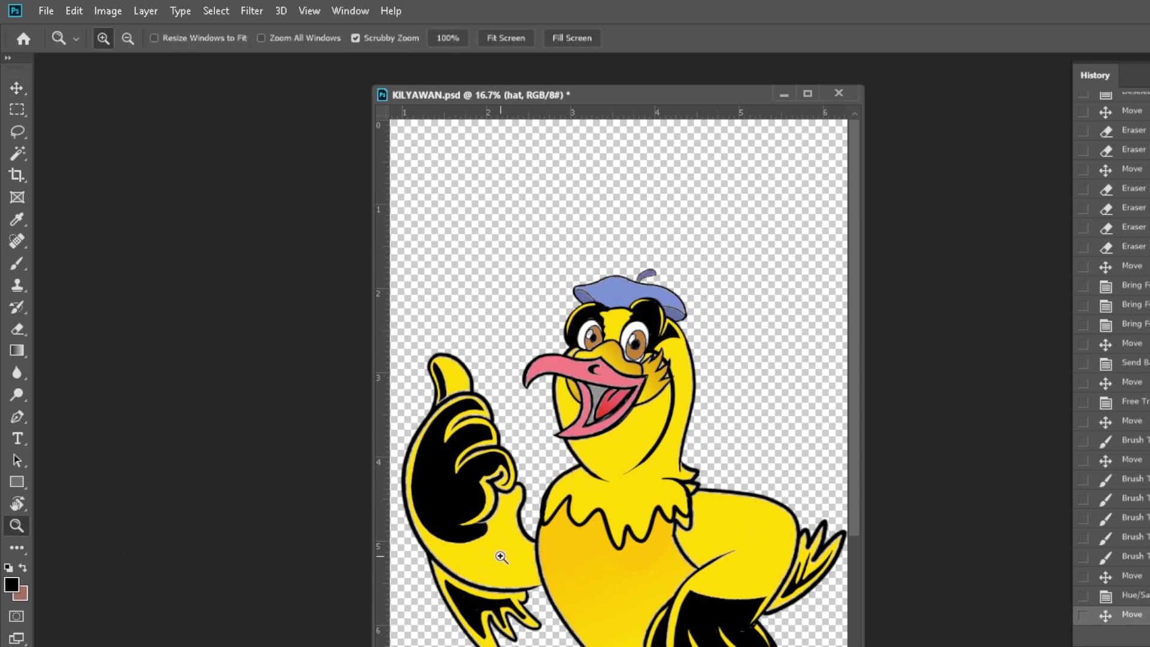
{"action": "left_click", "coordinate": [501, 552]}
{"action": "key", "text": "ctrl+comma"}
{"action": "key", "text": "ctrl+comma"}
Step: Start a pen path where the arm meets the body, along the body outline
{"action": "key", "text": "p"}
{"action": "left_click", "coordinate": [573, 487]}
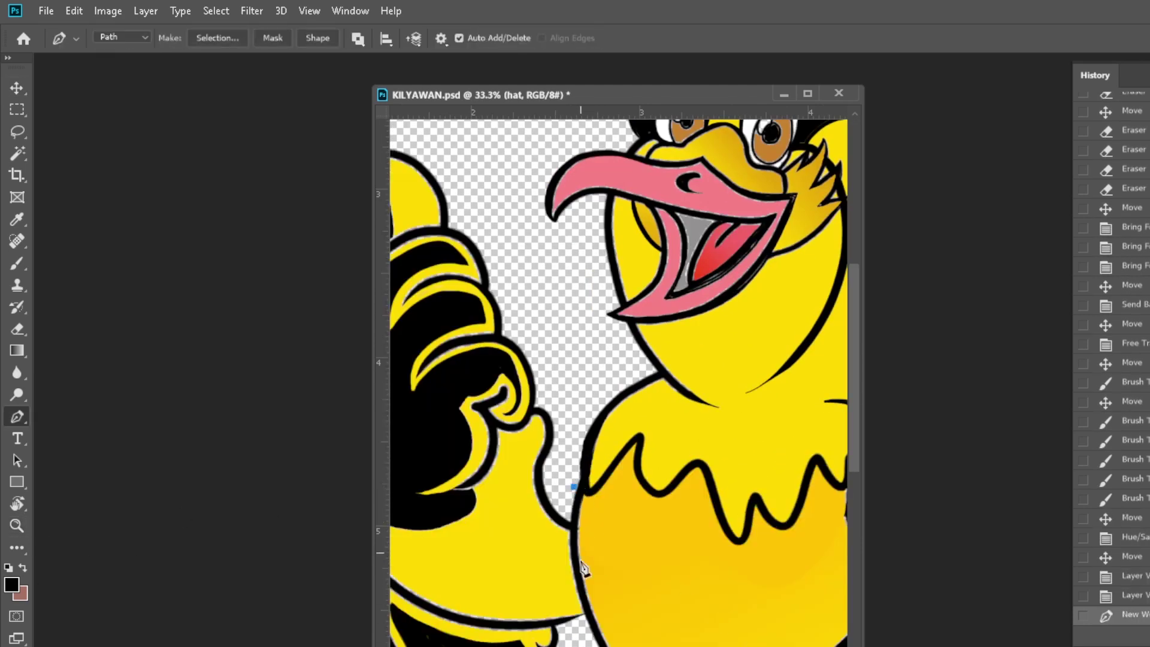
{"action": "left_click", "coordinate": [592, 636]}
{"action": "left_click", "coordinate": [583, 563]}
{"action": "left_click_drag", "start_coordinate": [583, 563], "coordinate": [573, 564]}
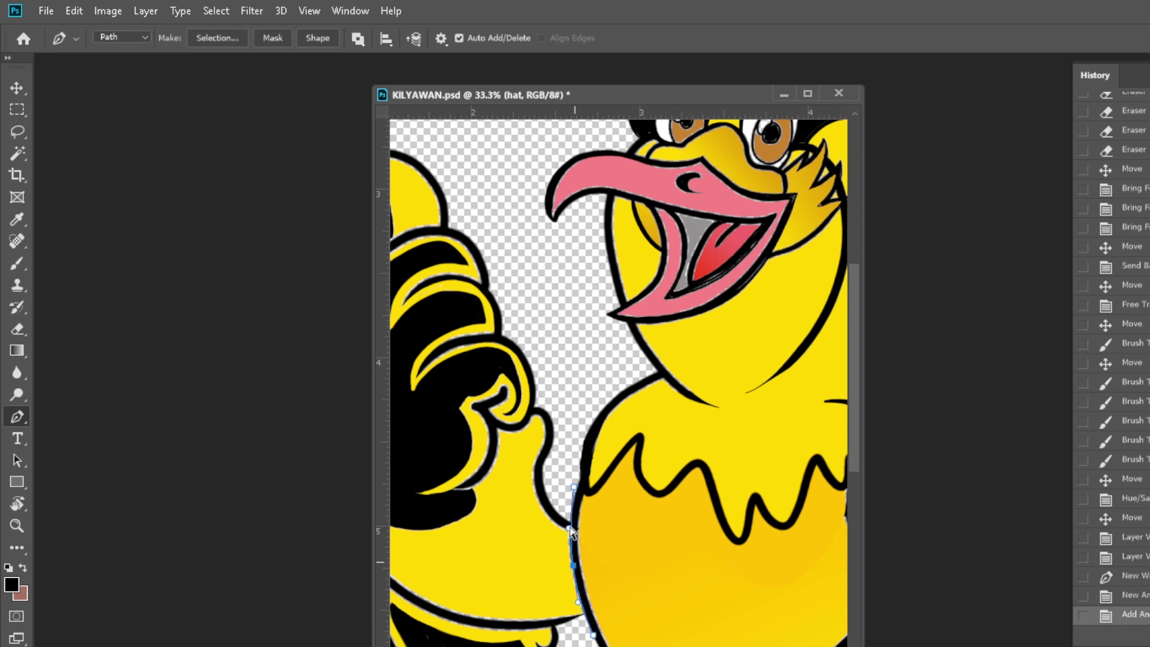
{"action": "left_click", "coordinate": [557, 293]}
{"action": "key", "text": "ctrl+z"}
Step: Continue the path around the arm and thumb and close it
{"action": "left_click", "coordinate": [457, 544]}
{"action": "scroll", "coordinate": [437, 442], "scroll_direction": "up", "scroll_amount": 5}
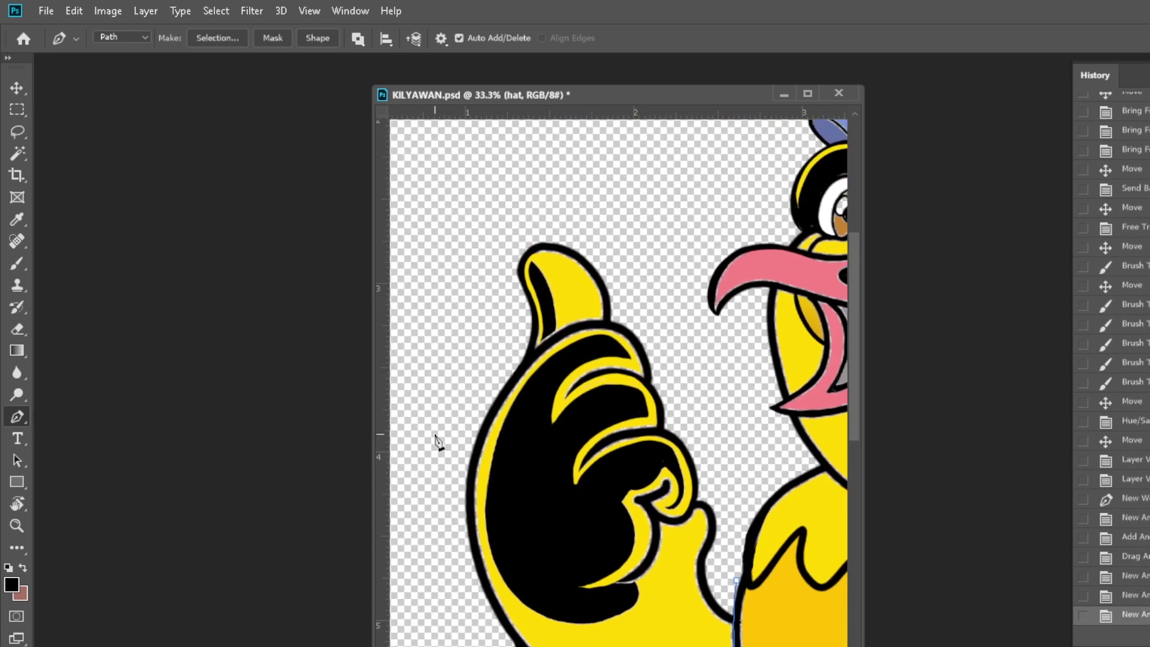
{"action": "left_click", "coordinate": [427, 413]}
{"action": "left_click", "coordinate": [473, 235]}
{"action": "left_click", "coordinate": [536, 187]}
{"action": "left_click", "coordinate": [612, 228]}
{"action": "left_click", "coordinate": [721, 400]}
{"action": "left_click", "coordinate": [736, 580]}
Step: Convert the arm outline to a selection and cut it onto new Layer 2
{"action": "key", "text": "ctrl+Return"}
{"action": "right_click", "coordinate": [648, 180]}
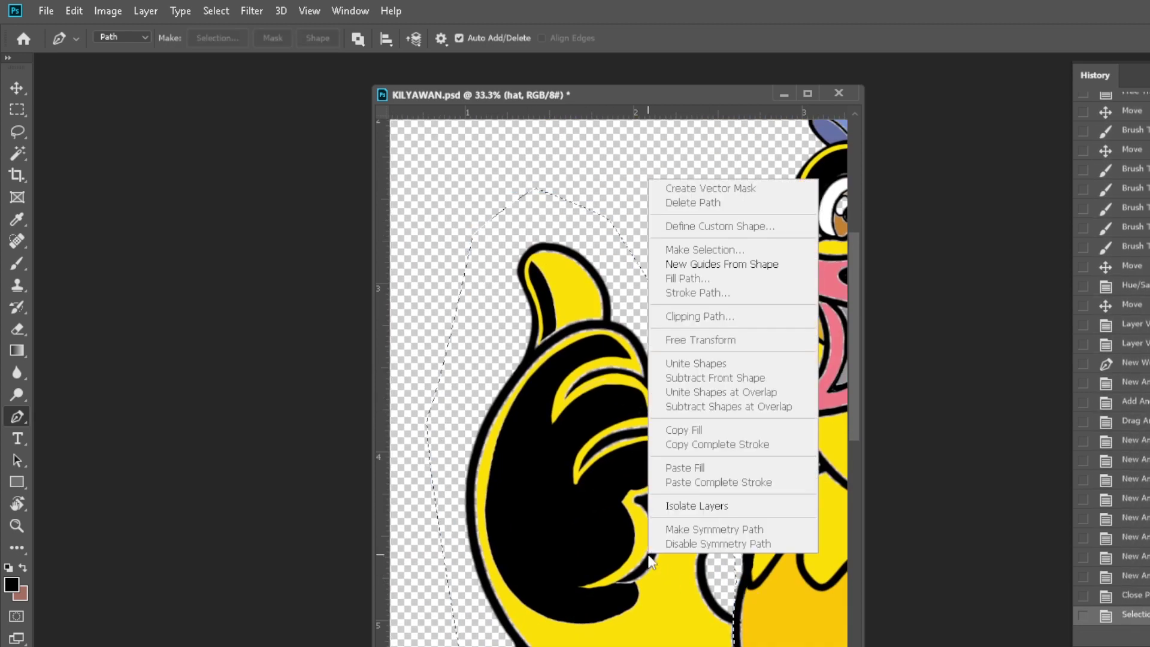
{"action": "key", "text": "Escape"}
{"action": "key", "text": "w"}
{"action": "right_click", "coordinate": [596, 442]}
{"action": "key", "text": "Escape"}
{"action": "key", "text": "ctrl+j"}
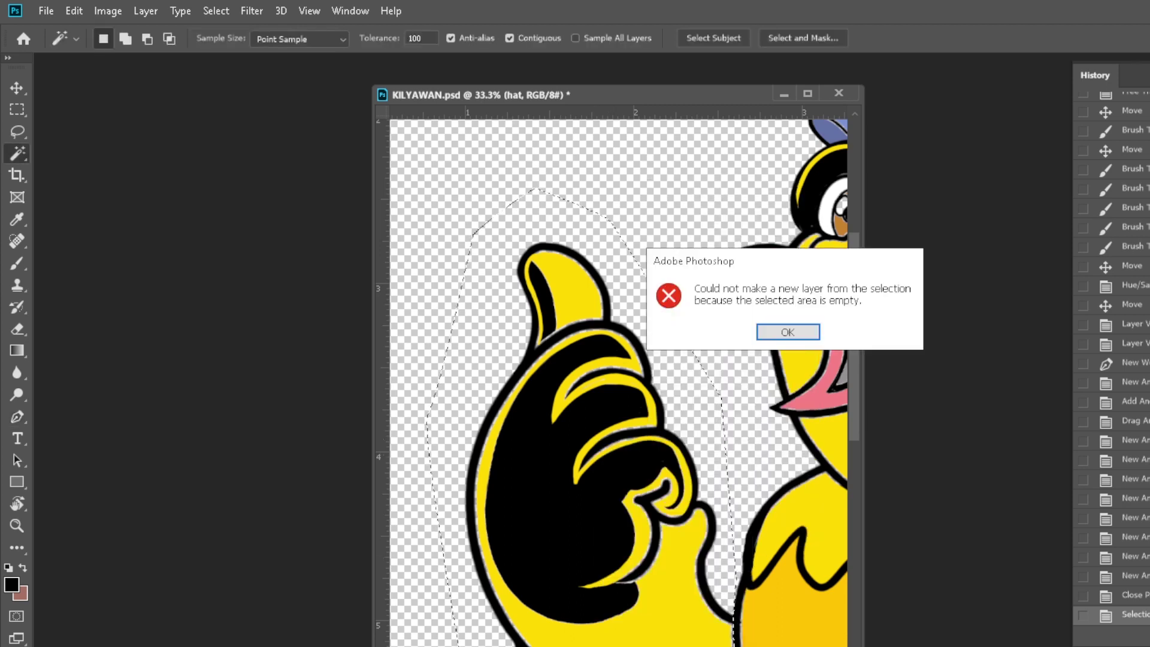
{"action": "key", "text": "Return"}
{"action": "right_click", "coordinate": [636, 138]}
{"action": "left_click", "coordinate": [677, 444]}
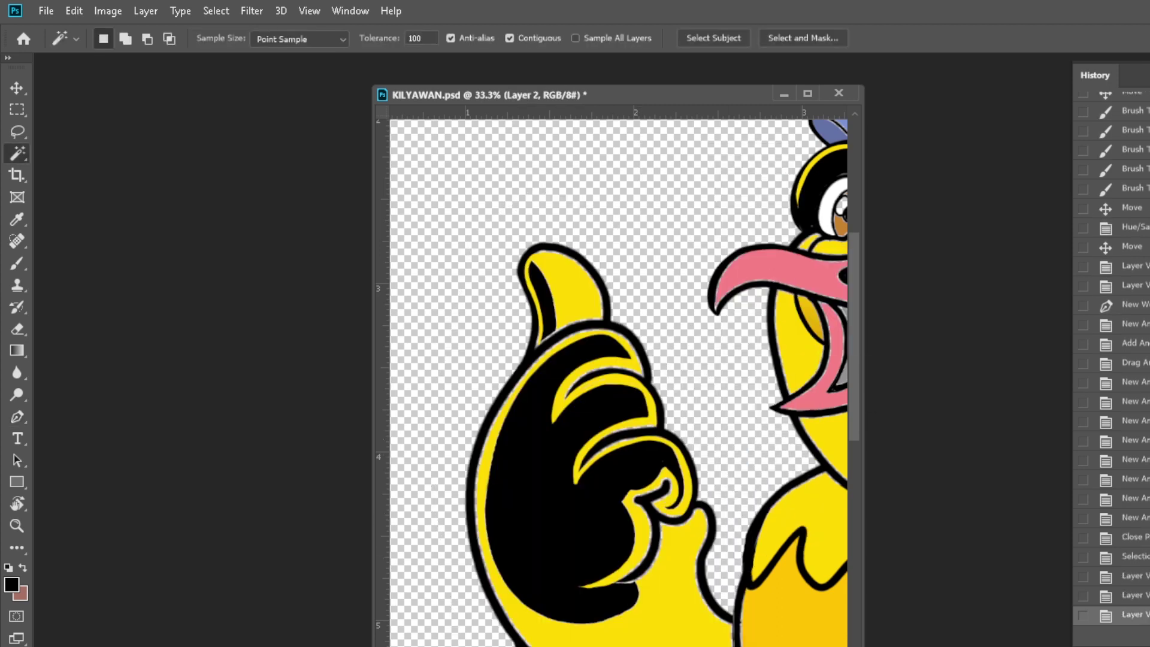
Step: Name the new arm layer and put it into a renamed group
{"action": "key", "text": "Return"}
{"action": "key", "text": "ctrl+s"}
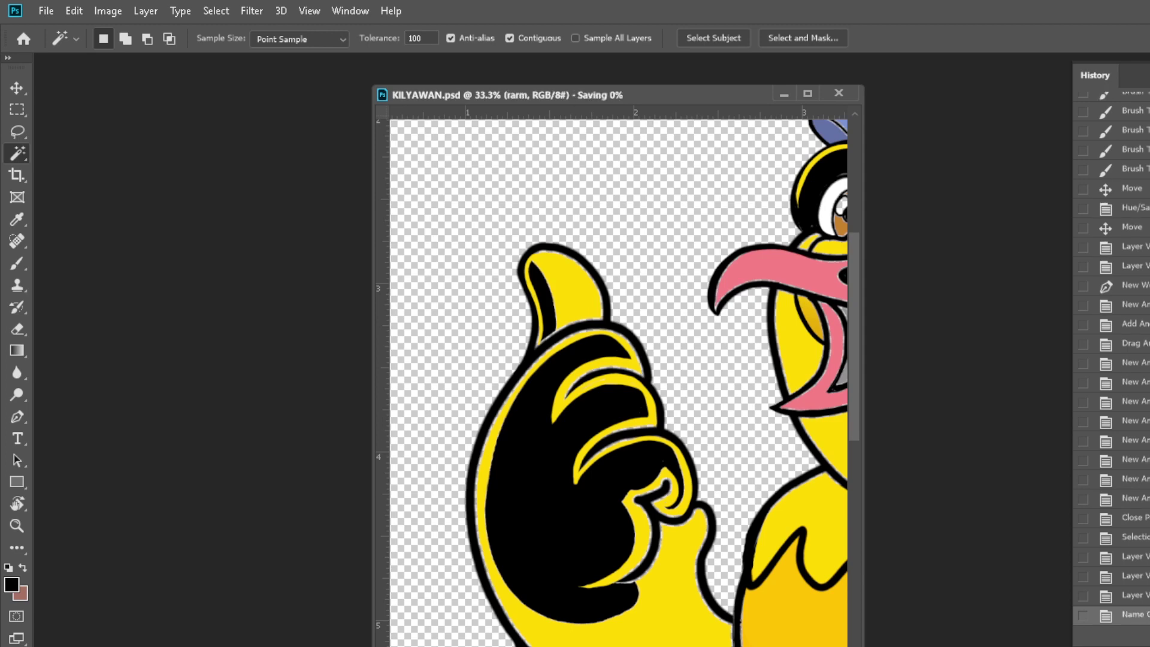
{"action": "key", "text": "ctrl+g"}
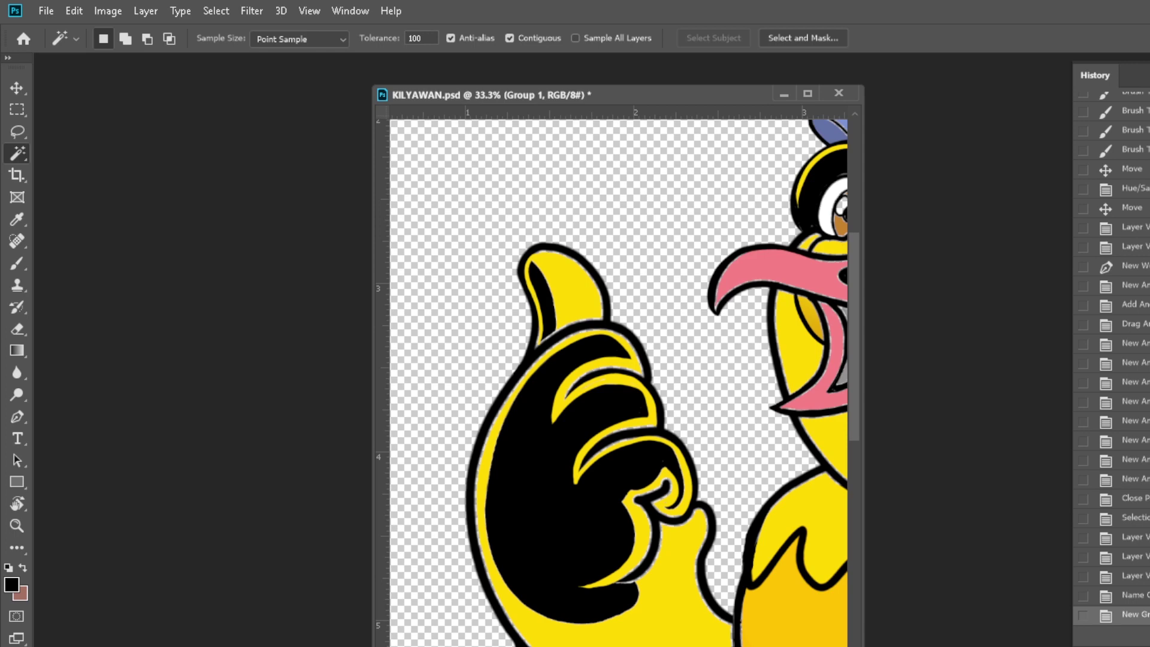
{"action": "key", "text": "Return"}
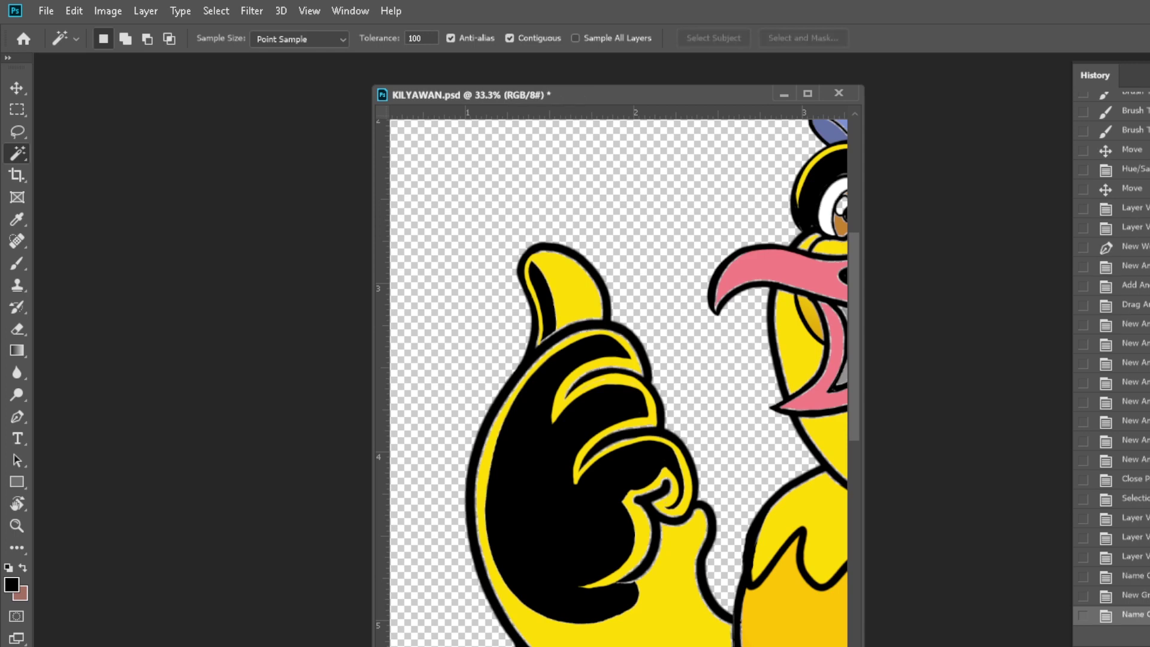
Step: Select the birdy layer, add a group and name the new layer hat, checking its visibility
{"action": "key", "text": "alt+bracketright"}
{"action": "key", "text": "ctrl+g"}
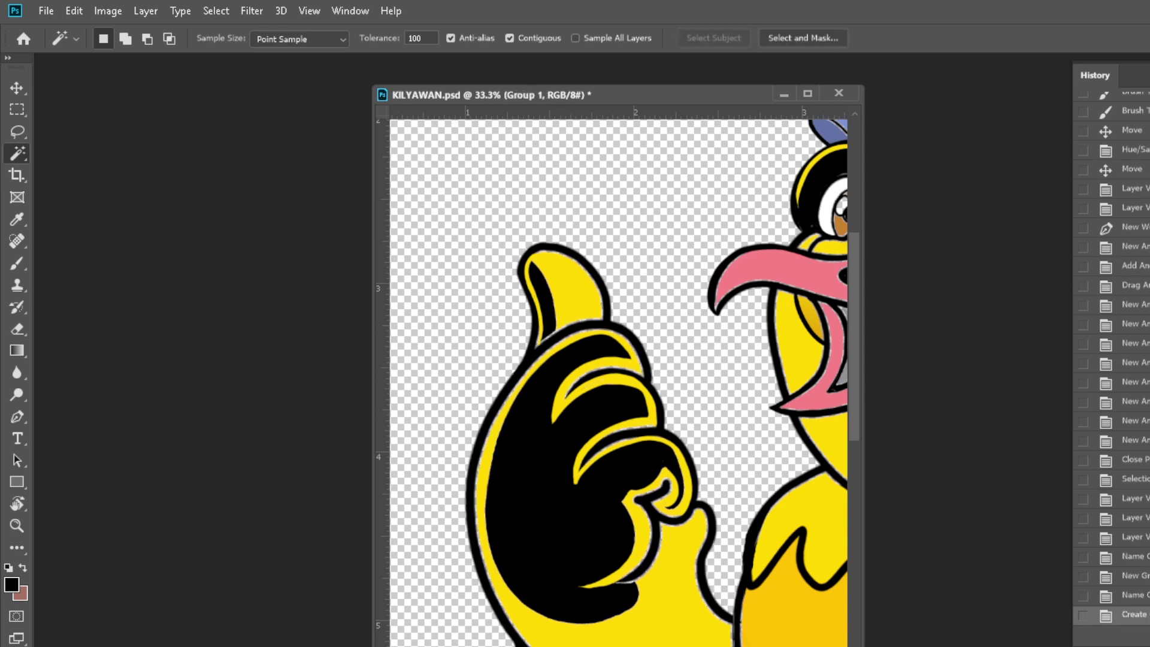
{"action": "key", "text": "ctrl+comma"}
{"action": "key", "text": "ctrl+comma"}
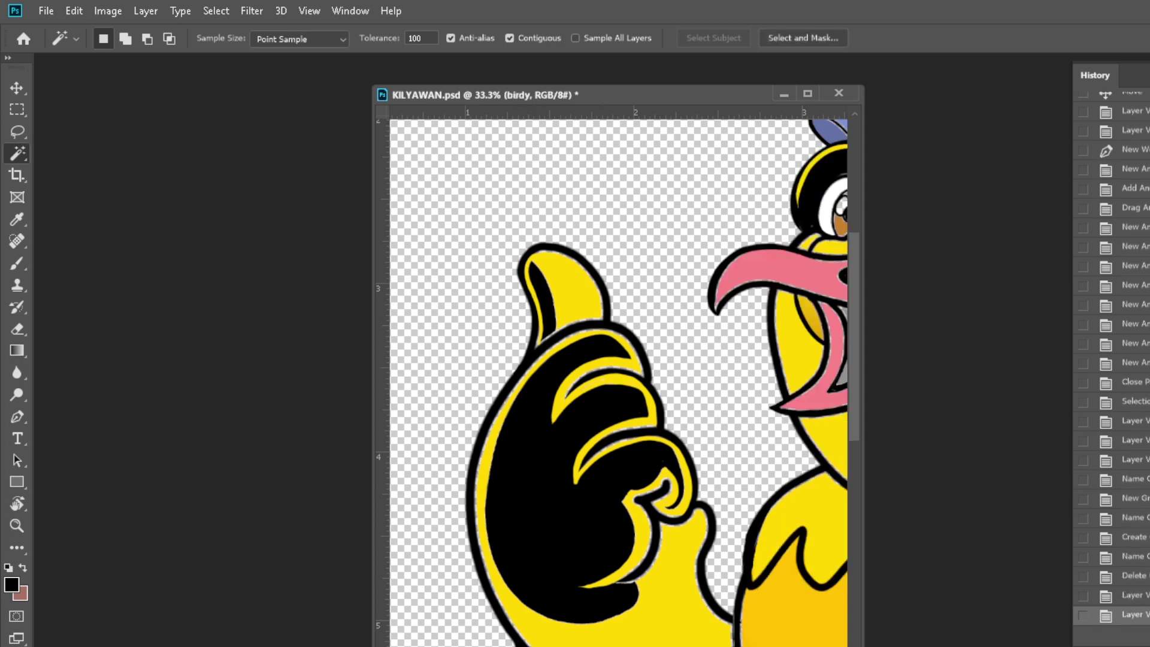
{"action": "key", "text": "Return"}
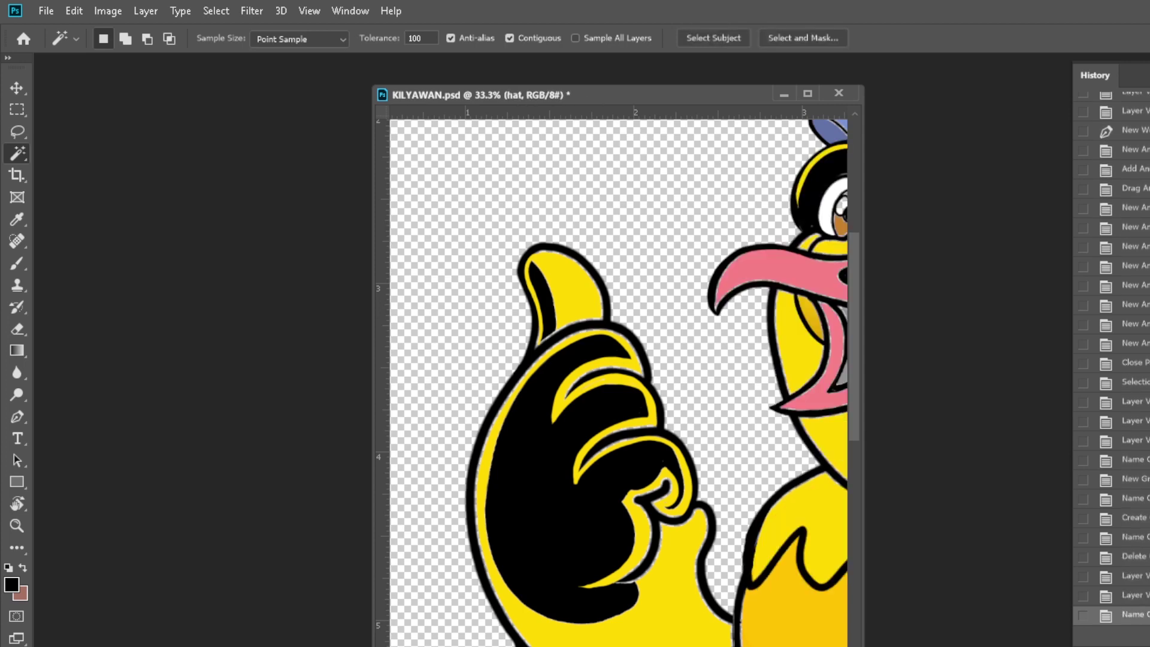
{"action": "key", "text": "ctrl+comma"}
{"action": "key", "text": "ctrl+comma"}
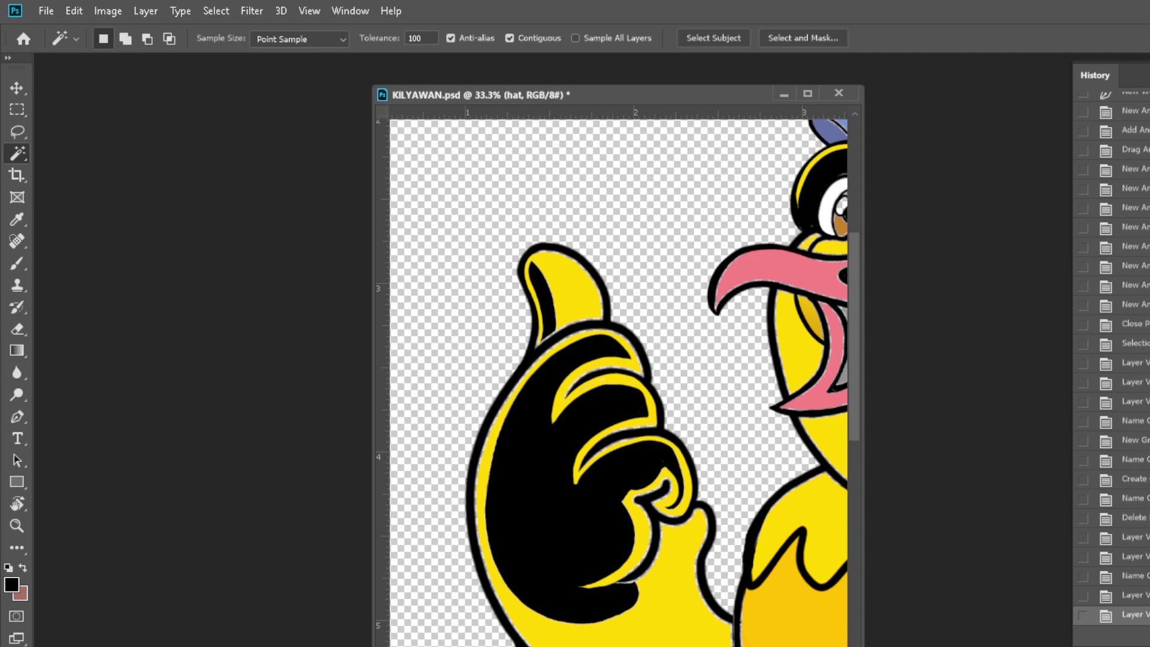
Step: Send the feet layer backward in the stack behind the bird's body
{"action": "key", "text": "alt+bracketleft"}
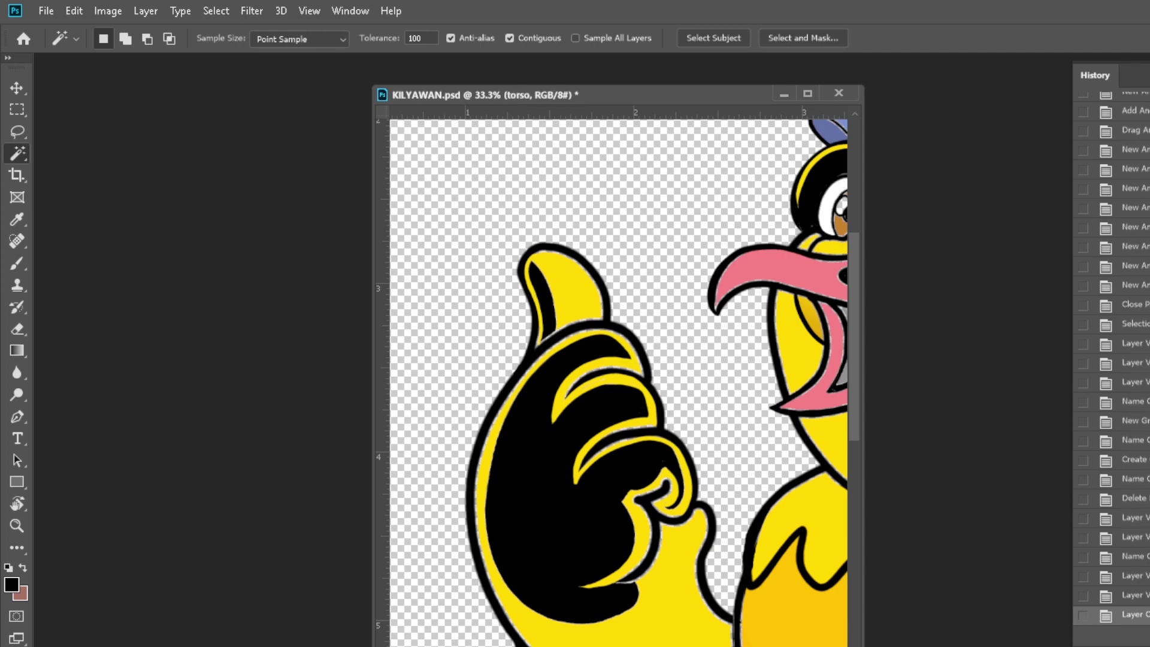
{"action": "key", "text": "ctrl+comma"}
{"action": "key", "text": "alt+bracketleft"}
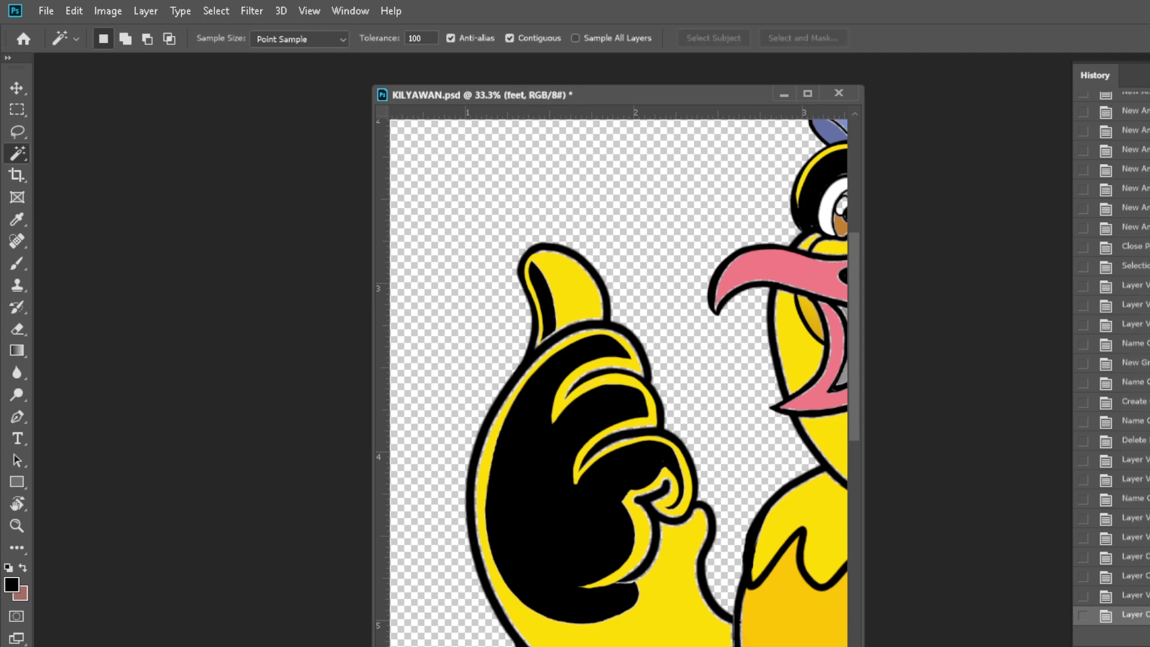
{"action": "key", "text": "ctrl+minus"}
{"action": "key", "text": "ctrl+minus"}
{"action": "key", "text": "ctrl+minus"}
{"action": "key", "text": "ctrl+comma"}
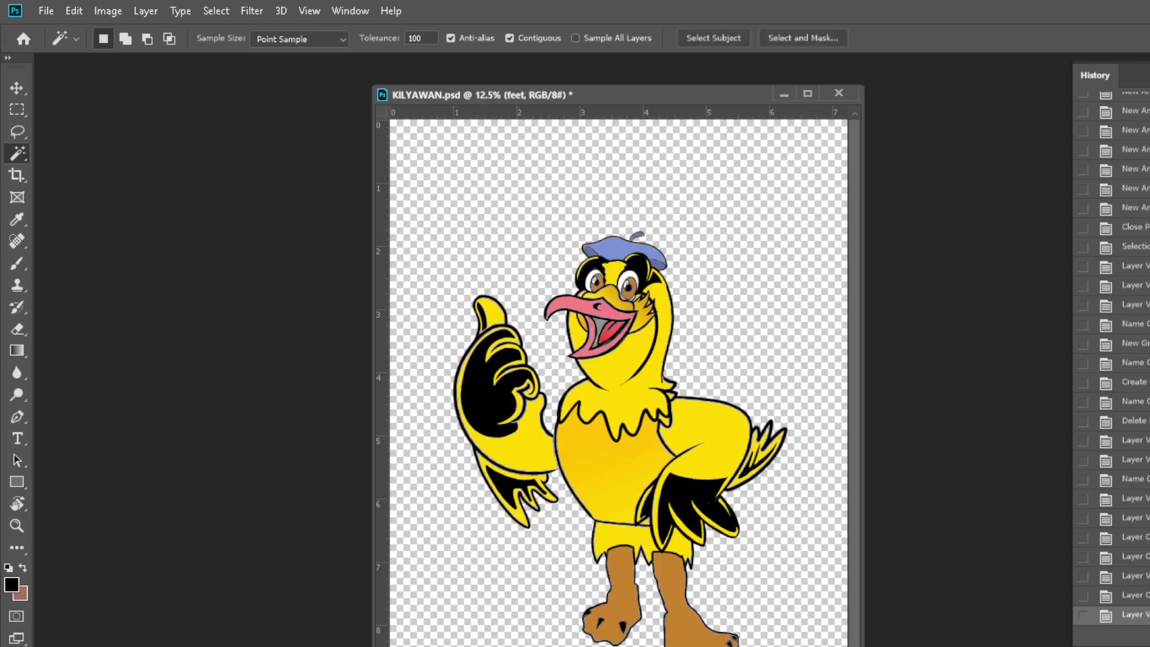
{"action": "key", "text": "ctrl+bracketleft"}
{"action": "key", "text": "ctrl+bracketleft"}
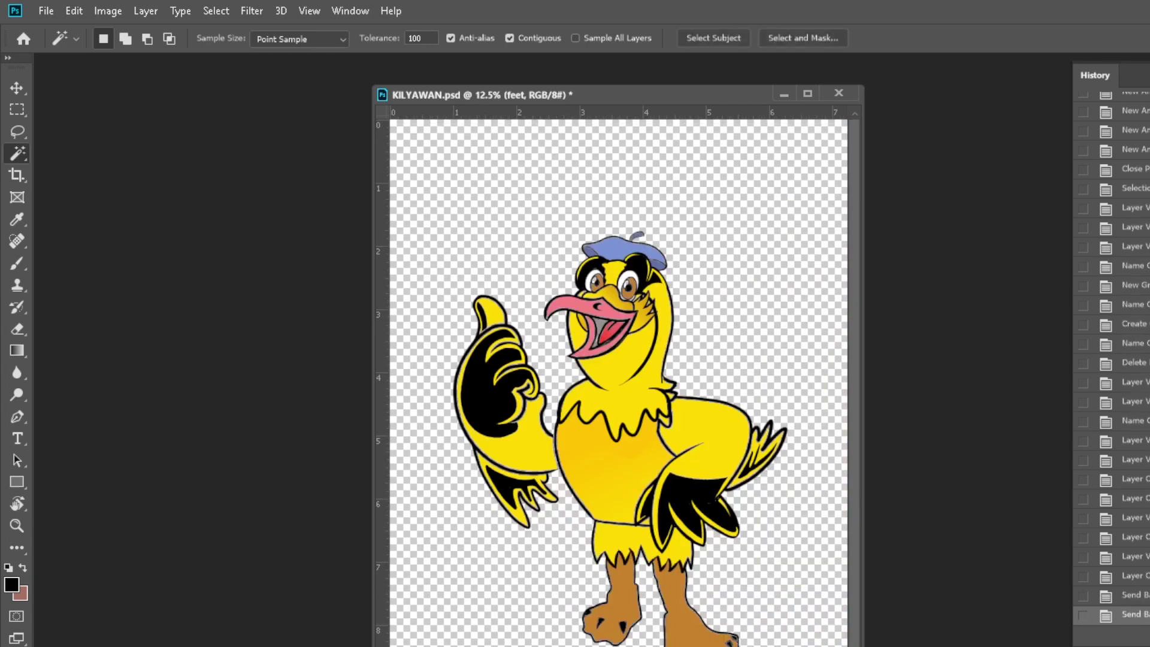
{"action": "key", "text": "ctrl+comma"}
{"action": "key", "text": "ctrl+comma"}
{"action": "key", "text": "z"}
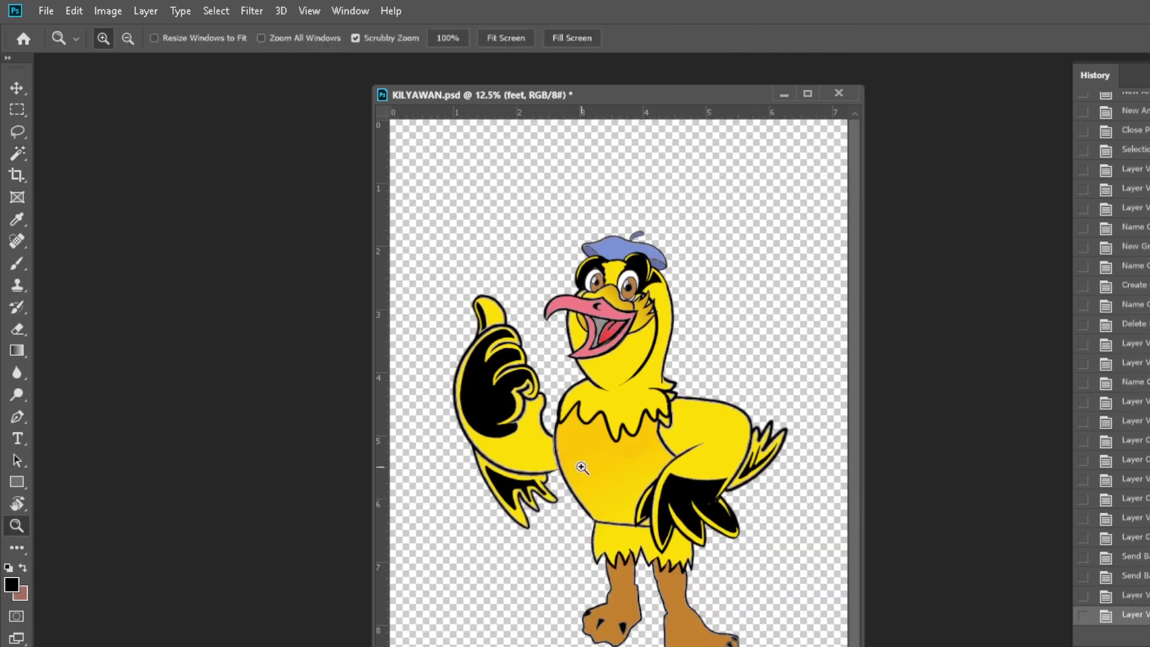
{"action": "left_click", "coordinate": [580, 473]}
{"action": "key", "text": "ctrl+comma"}
{"action": "key", "text": "ctrl+comma"}
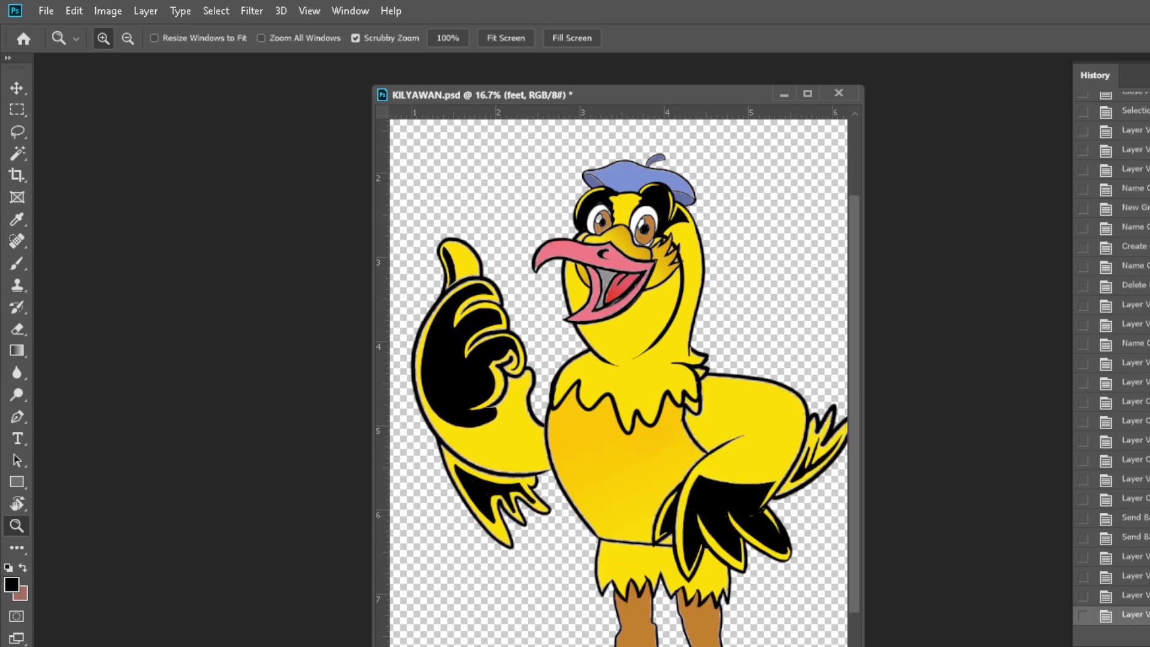
Step: Group the chosen layers into a new group named head and bring it forward
{"action": "key", "text": "ctrl+g"}
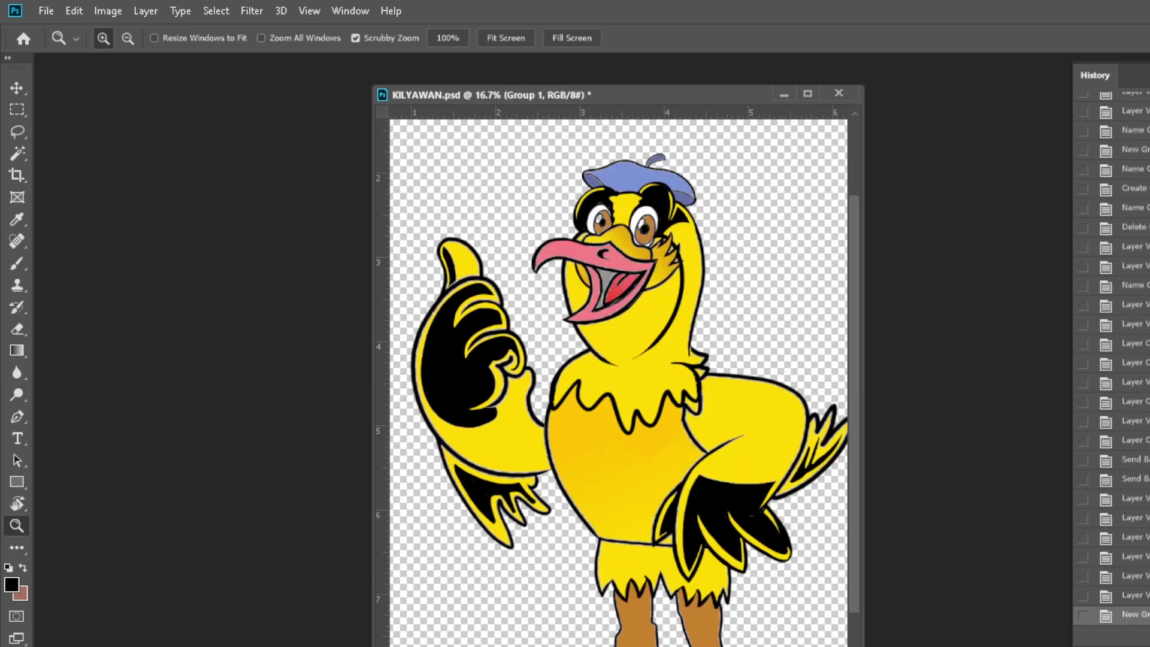
{"action": "type", "text": "head"}
{"action": "key", "text": "Return"}
{"action": "key", "text": "ctrl+bracketright"}
{"action": "key", "text": "ctrl+bracketright"}
{"action": "key", "text": "ctrl+bracketright"}
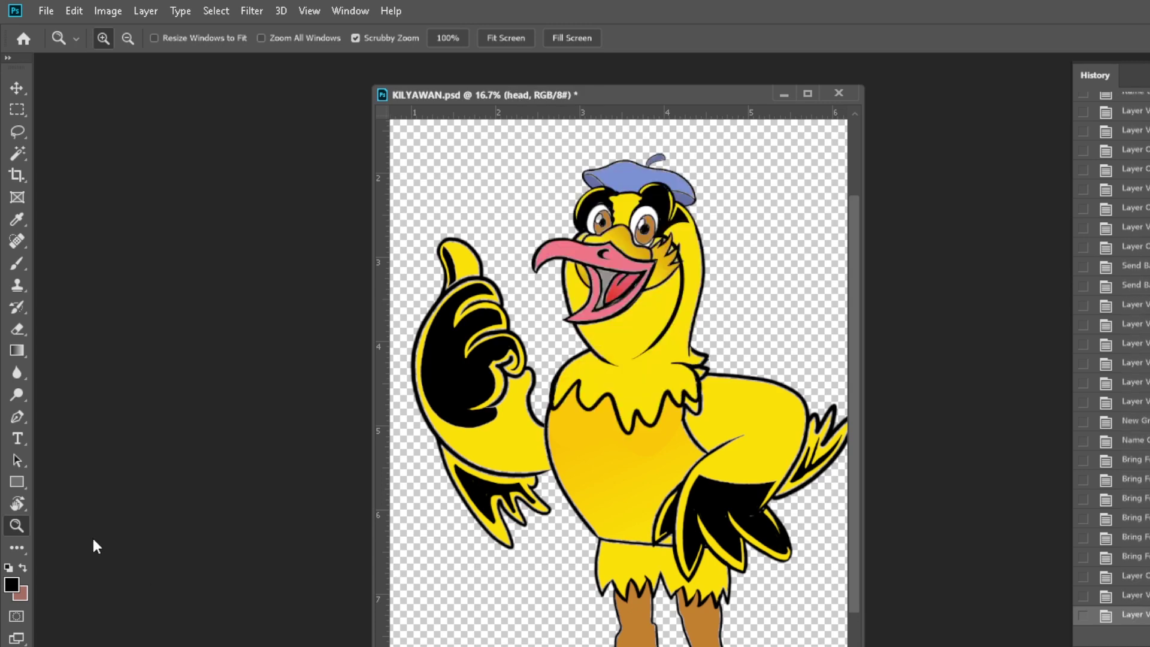
Step: Zoom in on the right eye and quick-select its iris, removing the pupil
{"action": "left_click_drag", "start_coordinate": [617, 233], "coordinate": [652, 234]}
{"action": "left_click_drag", "start_coordinate": [598, 197], "coordinate": [528, 311]}
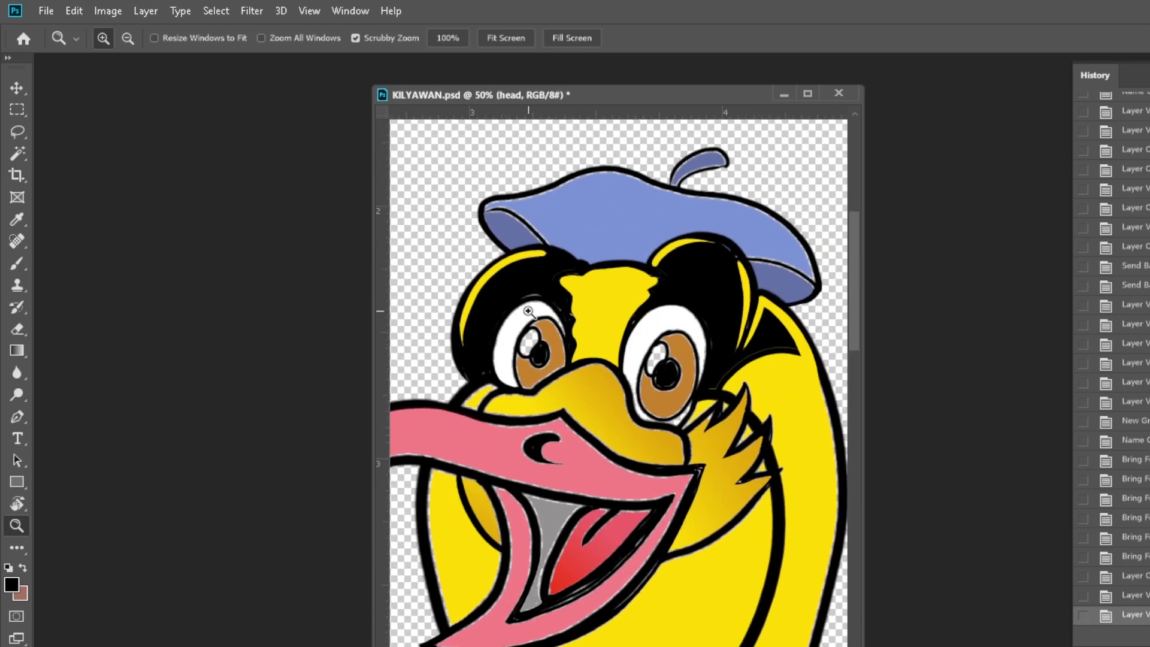
{"action": "left_click", "coordinate": [658, 381]}
{"action": "right_click", "coordinate": [18, 155]}
{"action": "left_click", "coordinate": [90, 161]}
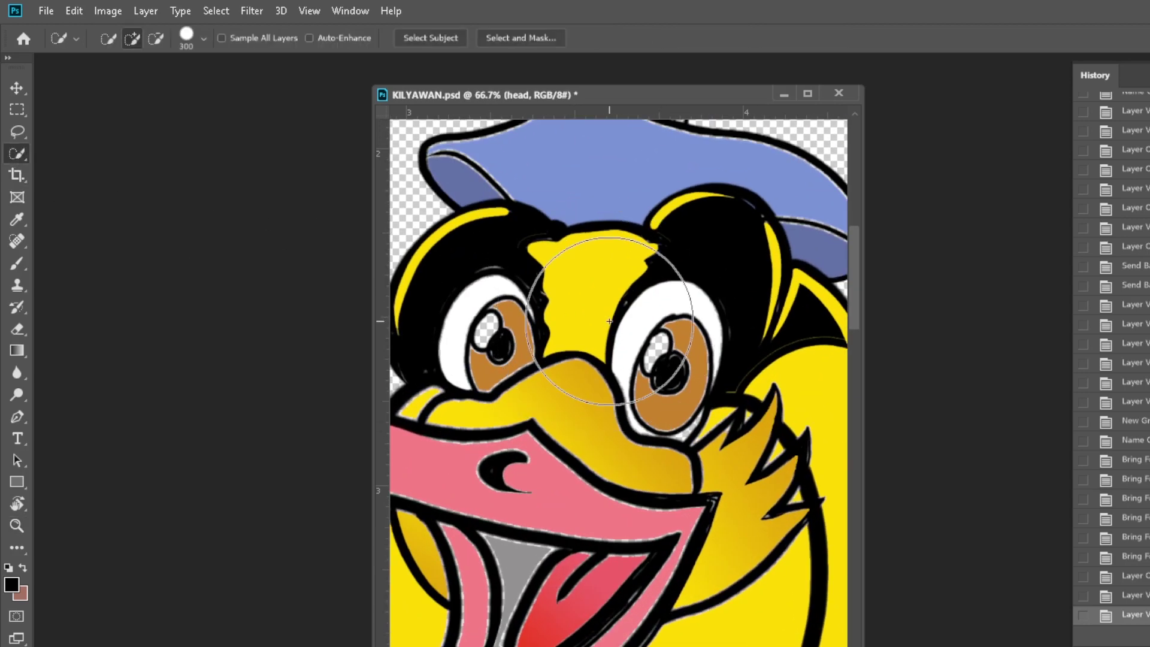
{"action": "left_click", "coordinate": [677, 370]}
{"action": "left_click", "coordinate": [679, 369]}
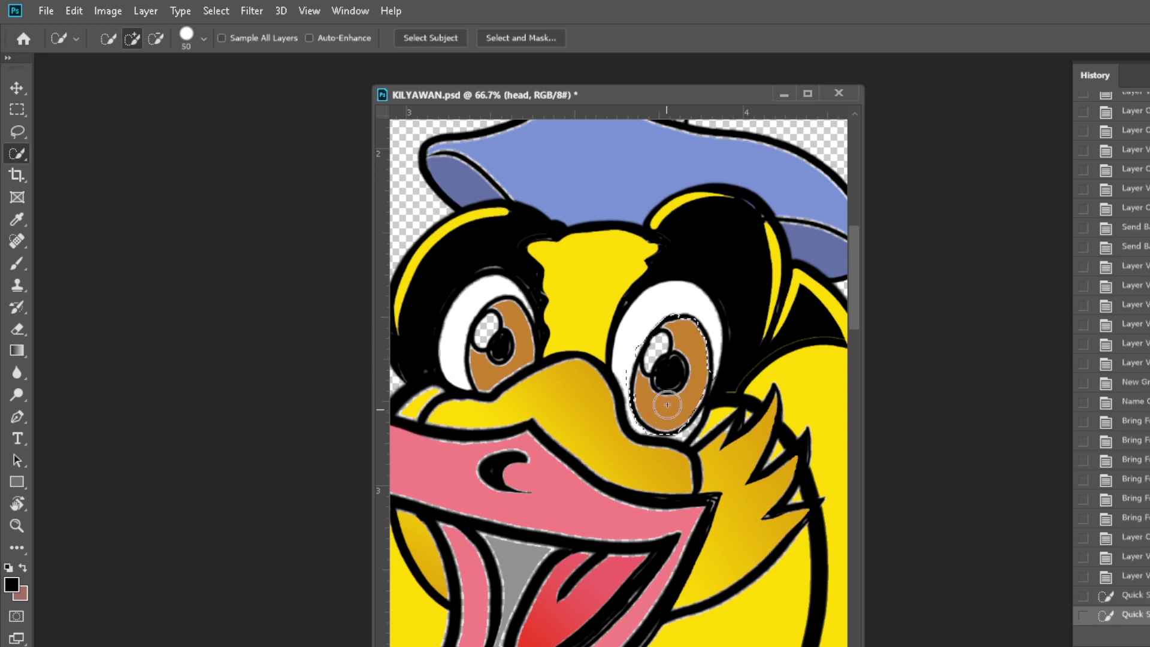
{"action": "left_click", "coordinate": [680, 366]}
{"action": "left_click", "coordinate": [680, 366]}
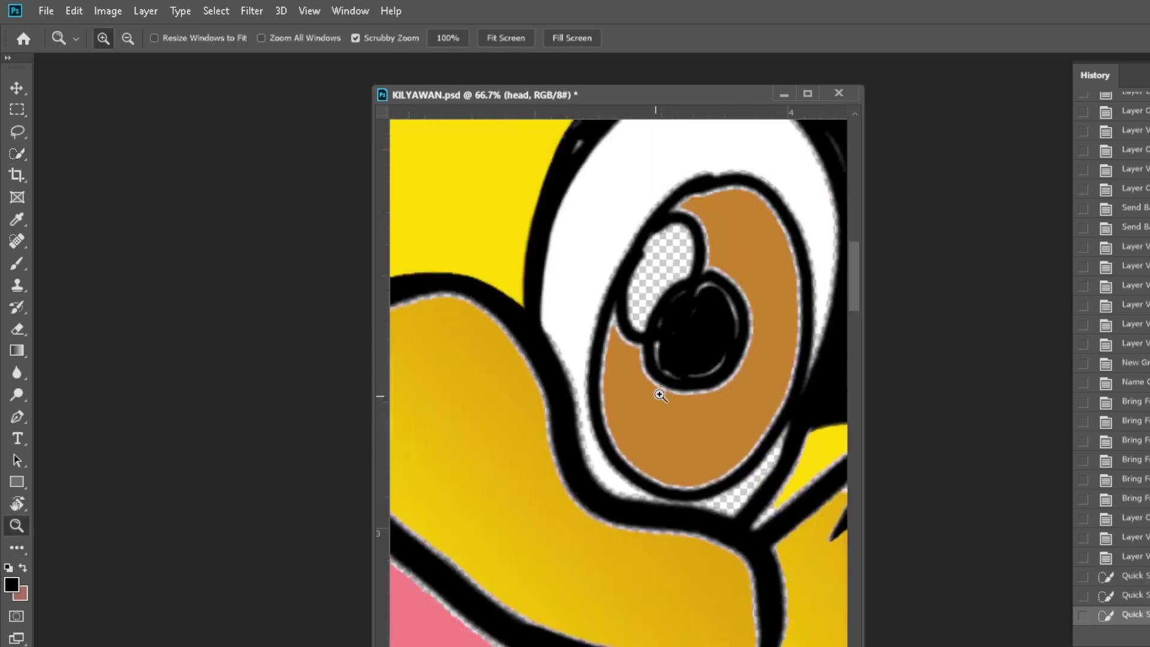
{"action": "left_click", "coordinate": [692, 325], "text": "alt"}
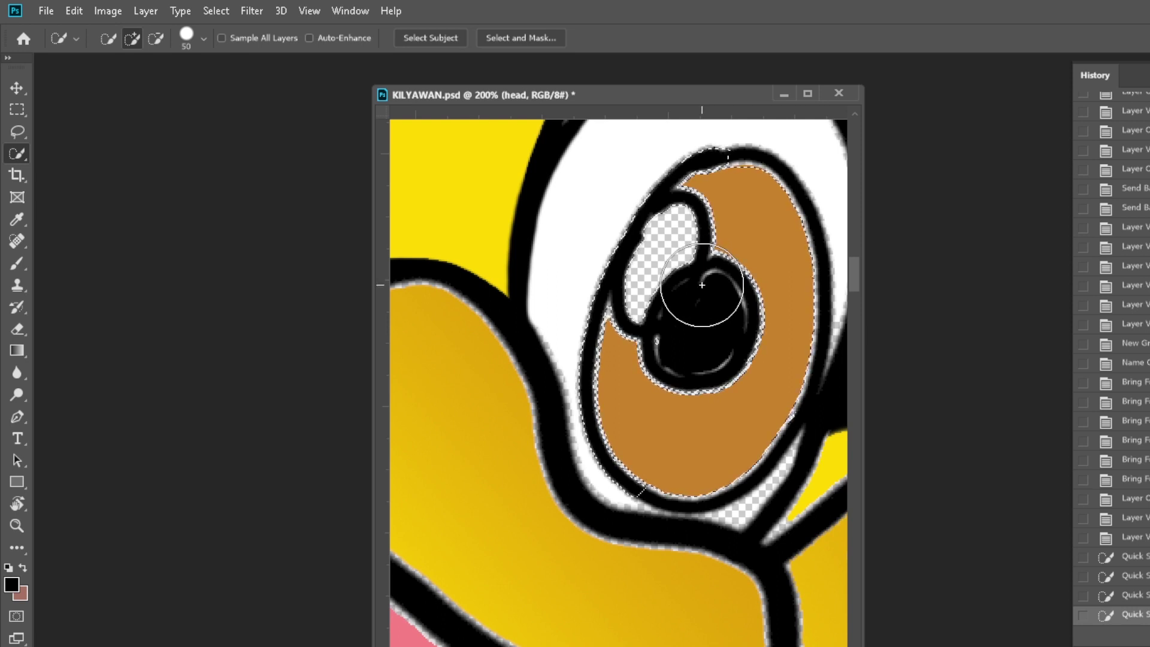
Step: Refine the iris selection outline with freehand Lasso traces
{"action": "left_click", "coordinate": [17, 131]}
{"action": "left_click_drag", "start_coordinate": [691, 226], "coordinate": [691, 229]}
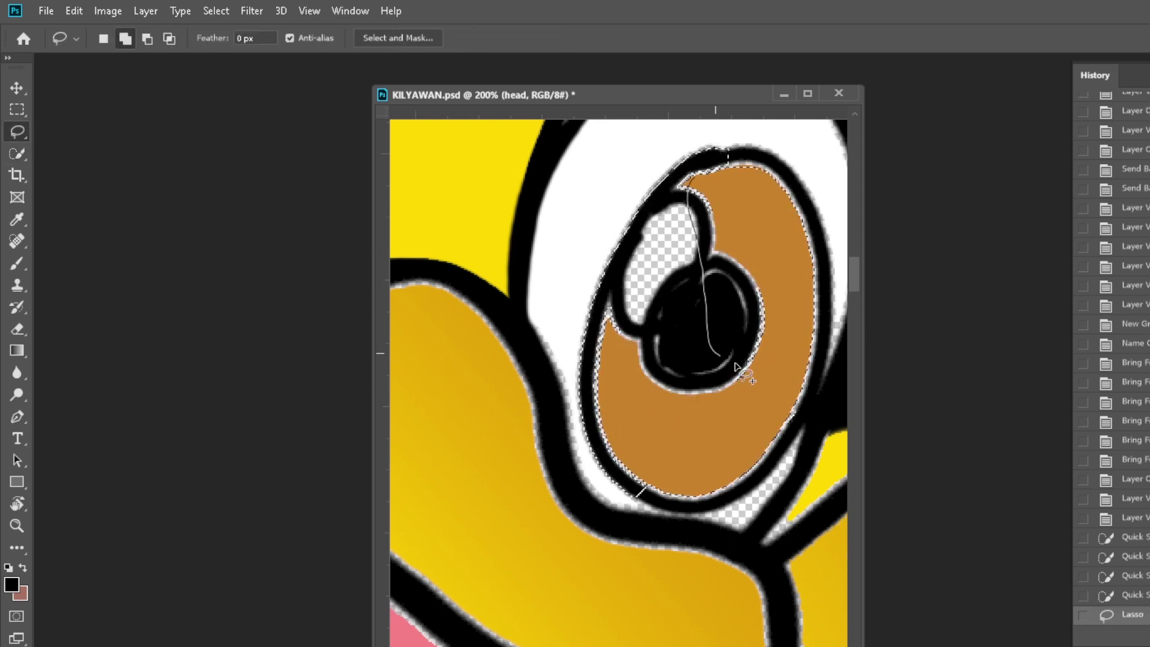
{"action": "left_click_drag", "start_coordinate": [711, 250], "coordinate": [604, 322]}
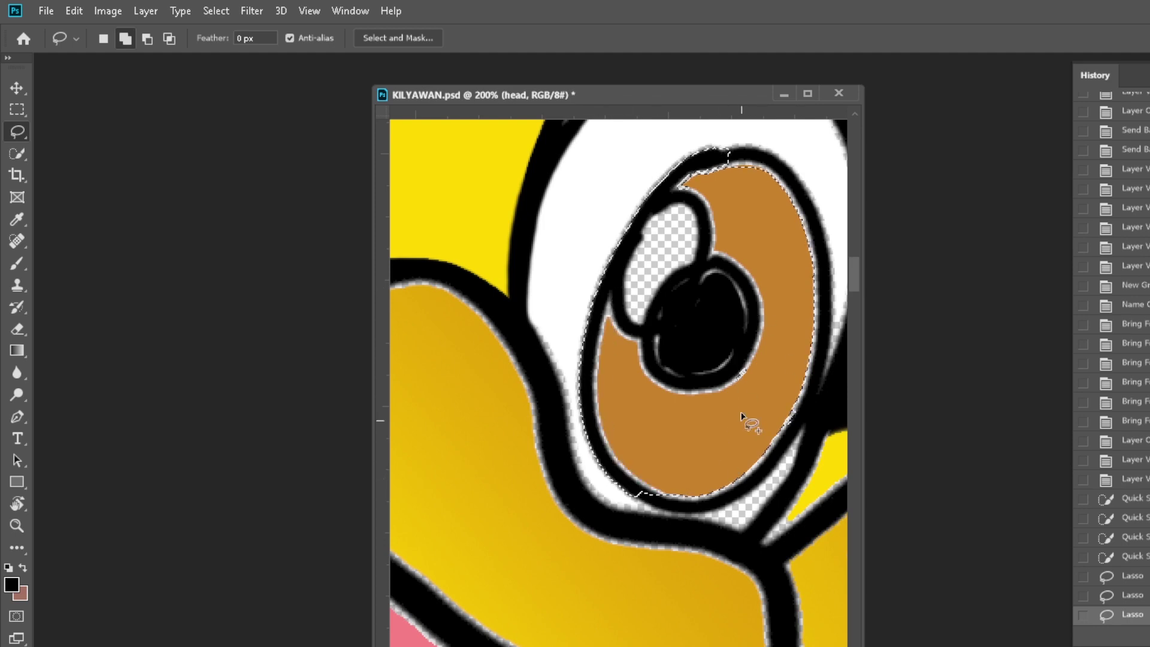
{"action": "left_click_drag", "start_coordinate": [647, 497], "coordinate": [713, 168]}
{"action": "scroll", "coordinate": [644, 257], "scroll_direction": "up", "scroll_amount": 3}
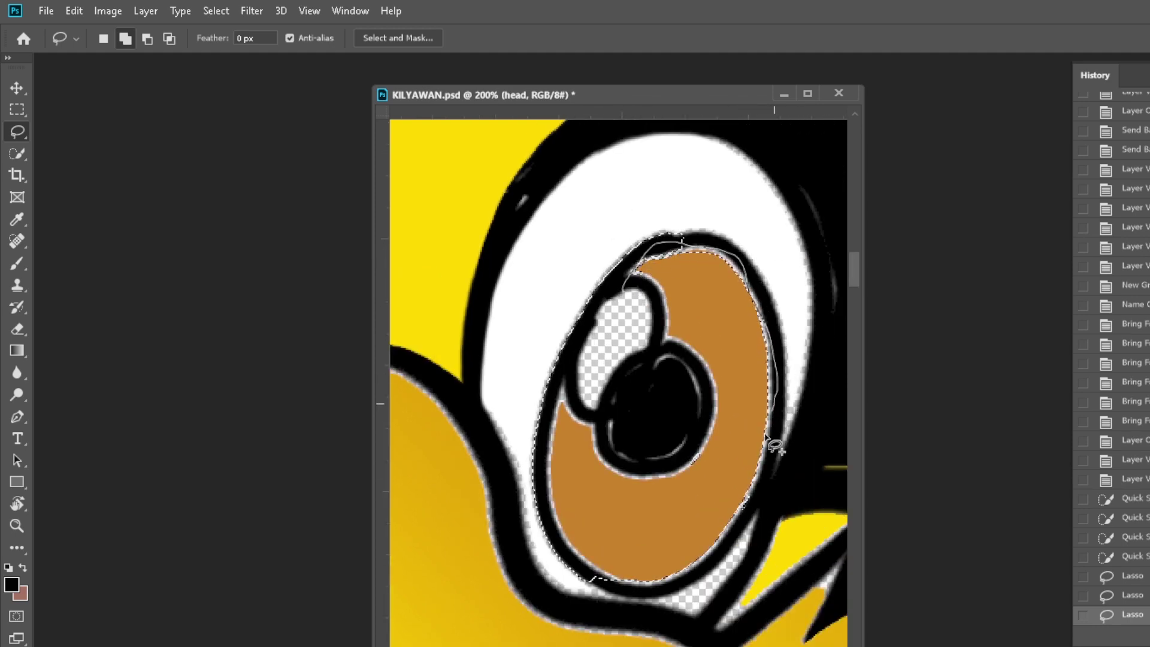
{"action": "left_click_drag", "start_coordinate": [624, 331], "coordinate": [625, 329]}
{"action": "left_click_drag", "start_coordinate": [743, 326], "coordinate": [742, 379]}
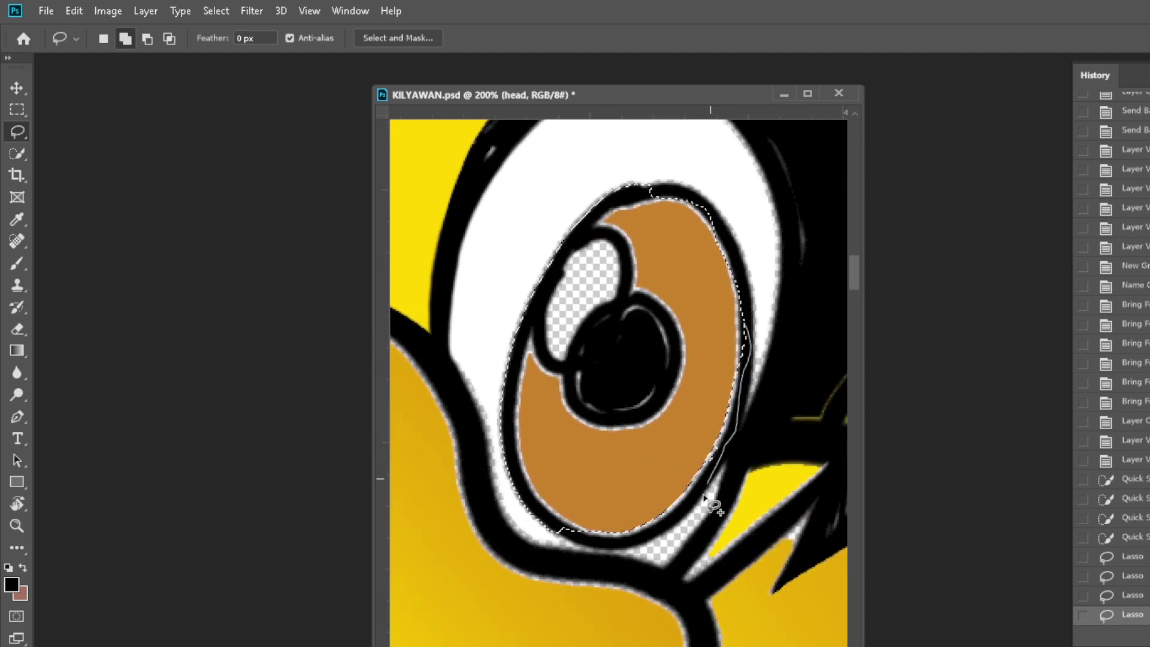
{"action": "left_click_drag", "start_coordinate": [618, 541], "coordinate": [640, 226]}
{"action": "scroll", "coordinate": [599, 251], "scroll_direction": "right", "scroll_amount": 2}
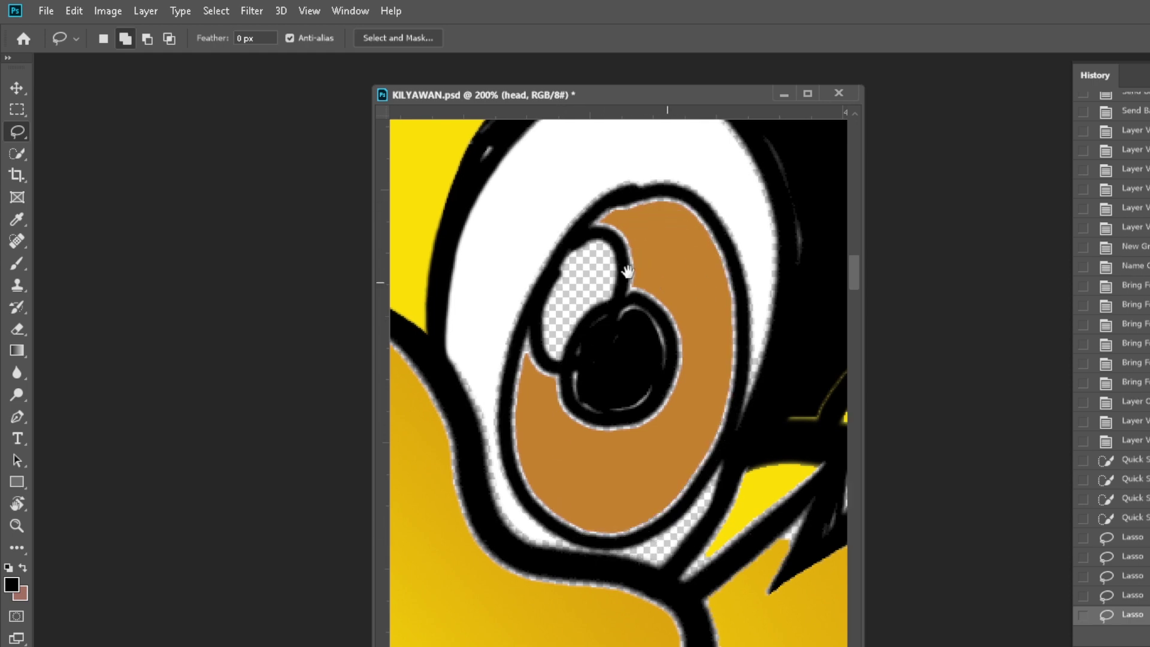
Step: Expand the iris selection to its outer edge, then trim it around the pupil with the Lasso
{"action": "key", "text": "b"}
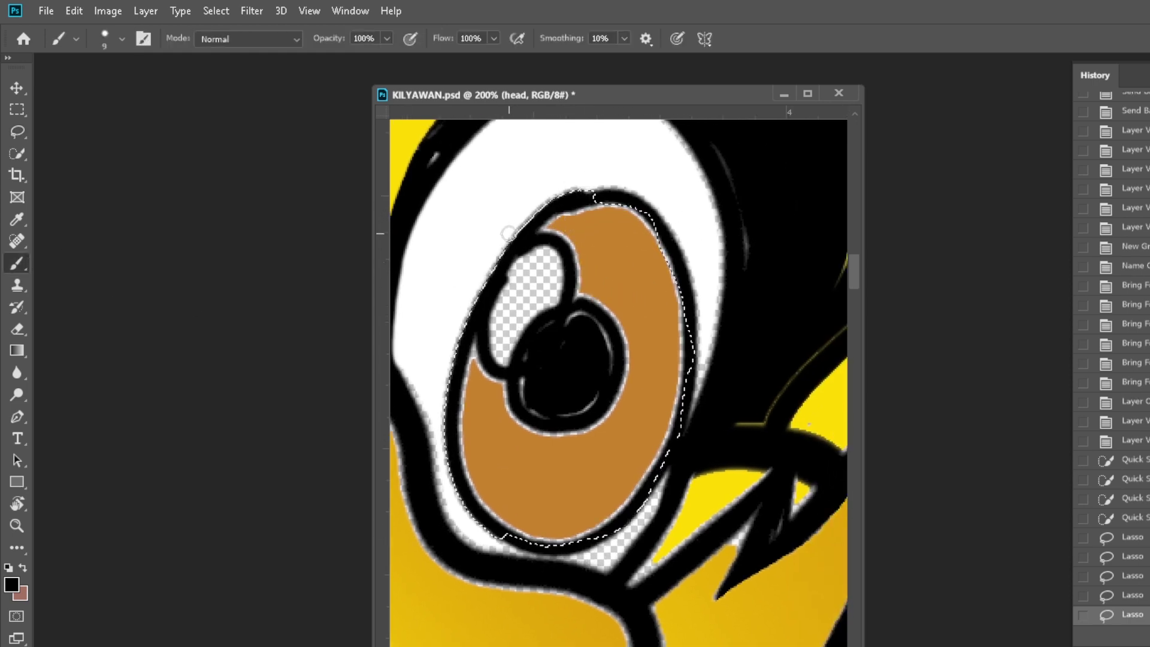
{"action": "left_click", "coordinate": [17, 154]}
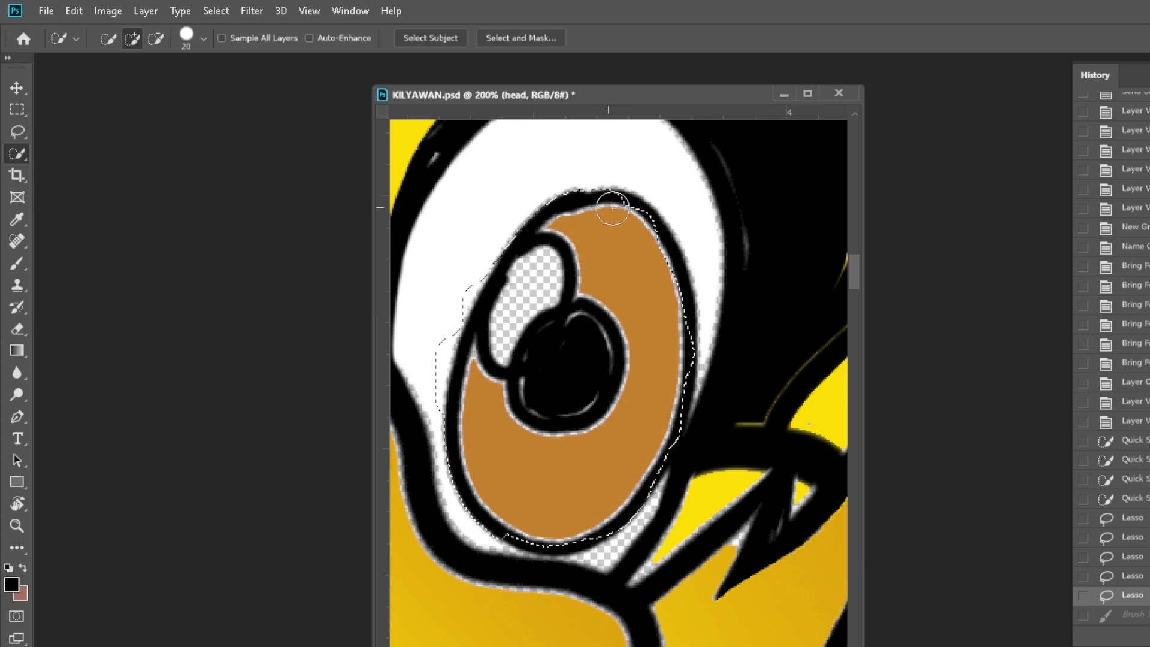
{"action": "mouse_move", "coordinate": [606, 203]}
{"action": "left_mouse_down"}
{"action": "mouse_move", "coordinate": [650, 252]}
{"action": "mouse_move", "coordinate": [662, 236]}
{"action": "mouse_move", "coordinate": [681, 307]}
{"action": "mouse_move", "coordinate": [616, 428]}
{"action": "left_mouse_up"}
{"action": "scroll", "coordinate": [655, 339], "scroll_direction": "down", "scroll_amount": 2}
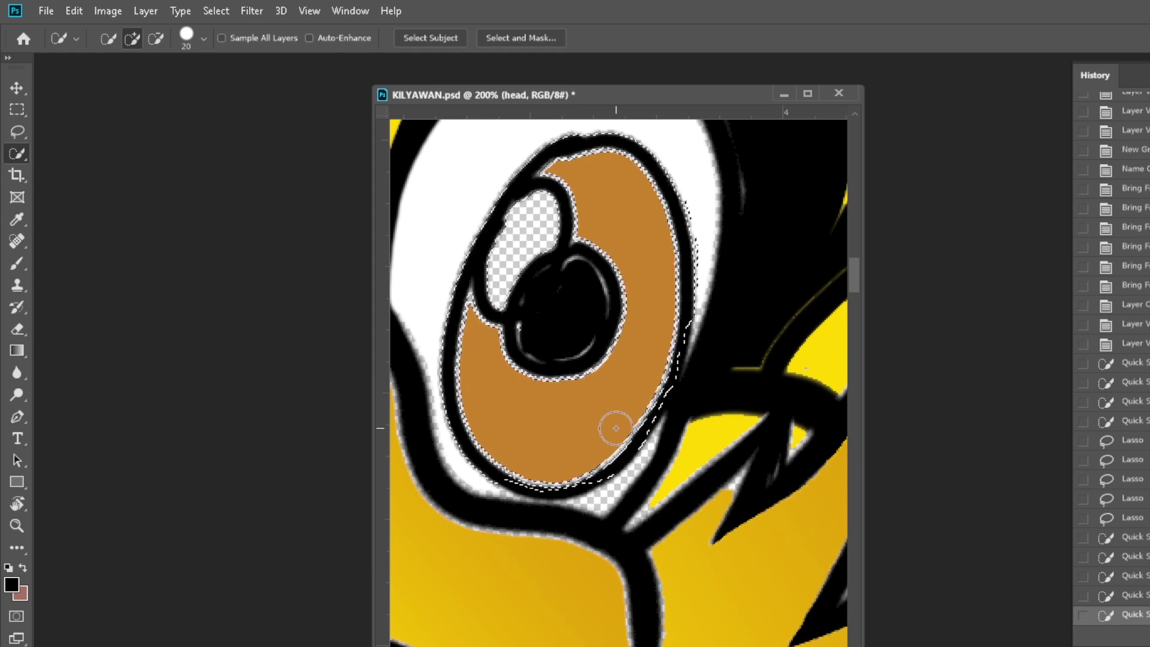
{"action": "key", "text": "l"}
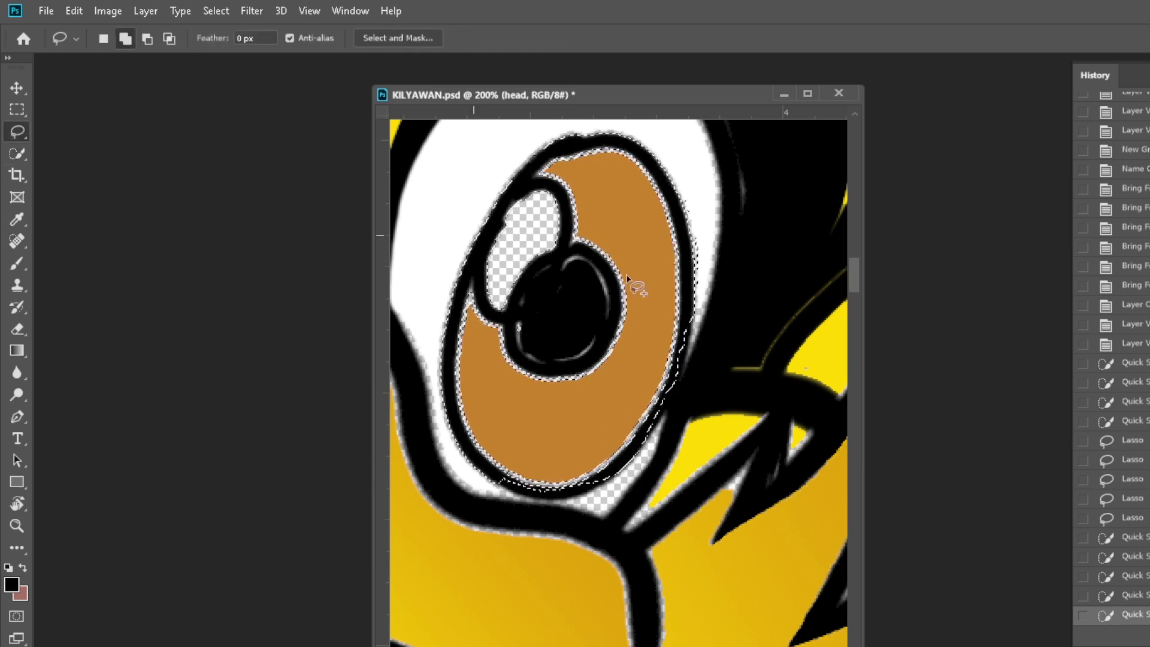
{"action": "left_click_drag", "start_coordinate": [628, 277], "coordinate": [589, 295]}
{"action": "left_click_drag", "start_coordinate": [578, 351], "coordinate": [520, 308]}
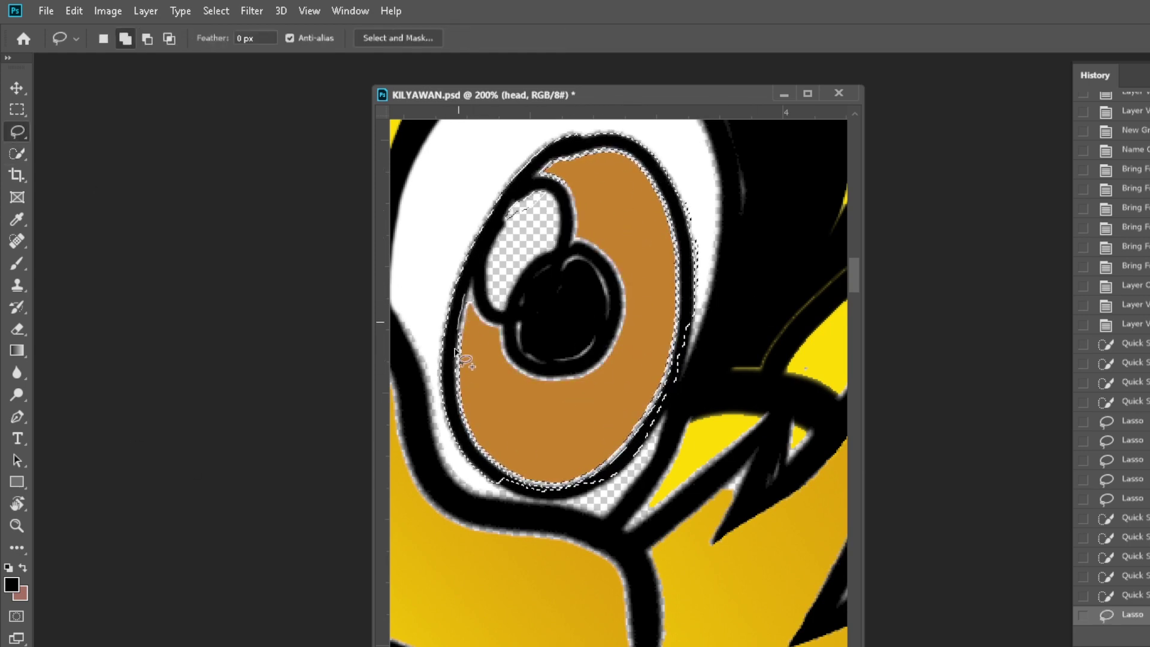
{"action": "scroll", "coordinate": [603, 207], "scroll_direction": "down", "scroll_amount": 1}
{"action": "scroll", "coordinate": [603, 206], "scroll_direction": "up", "scroll_amount": 1}
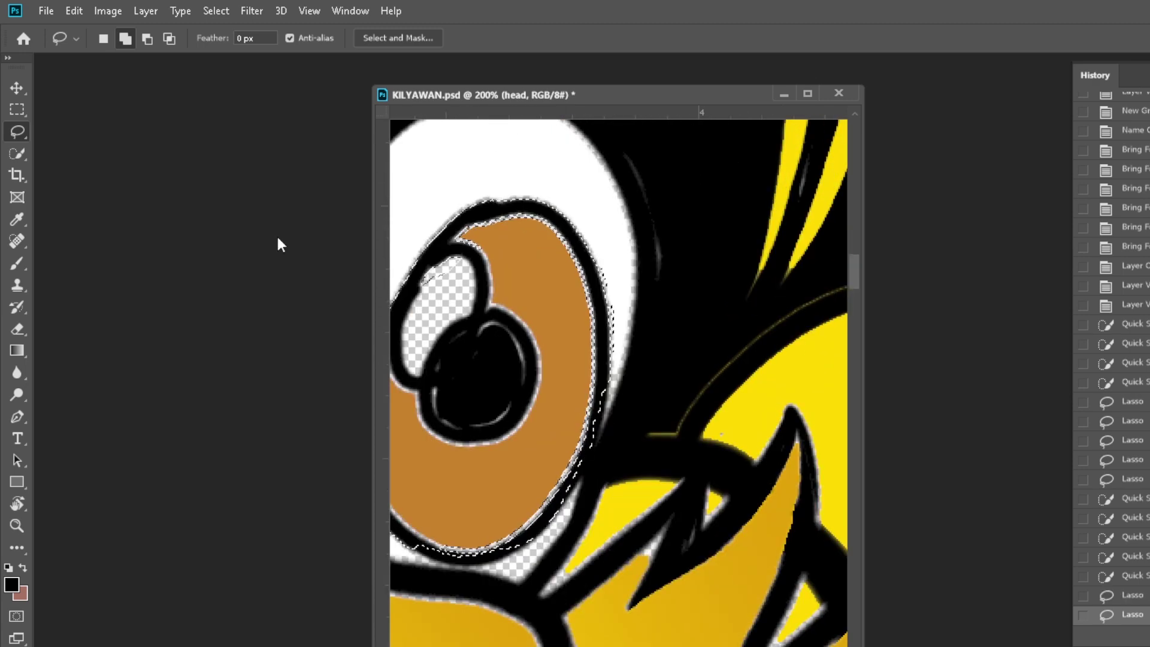
Step: Start a Pen path along the eye's top edge
{"action": "key", "text": "p"}
{"action": "left_click", "coordinate": [428, 269]}
{"action": "left_click_drag", "start_coordinate": [527, 210], "coordinate": [537, 210]}
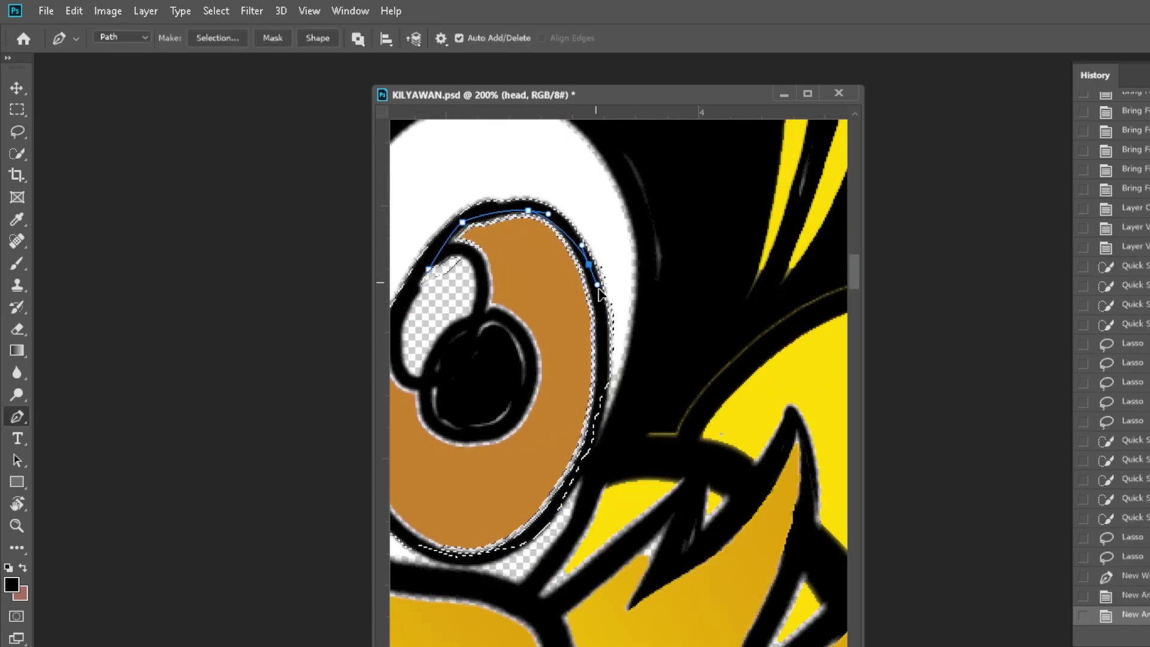
Step: Close the Pen outline around the right eye's iris and convert it to a selection
{"action": "left_click", "coordinate": [589, 264]}
{"action": "left_click_drag", "start_coordinate": [603, 411], "coordinate": [599, 435]}
{"action": "left_click_drag", "start_coordinate": [553, 522], "coordinate": [527, 542]}
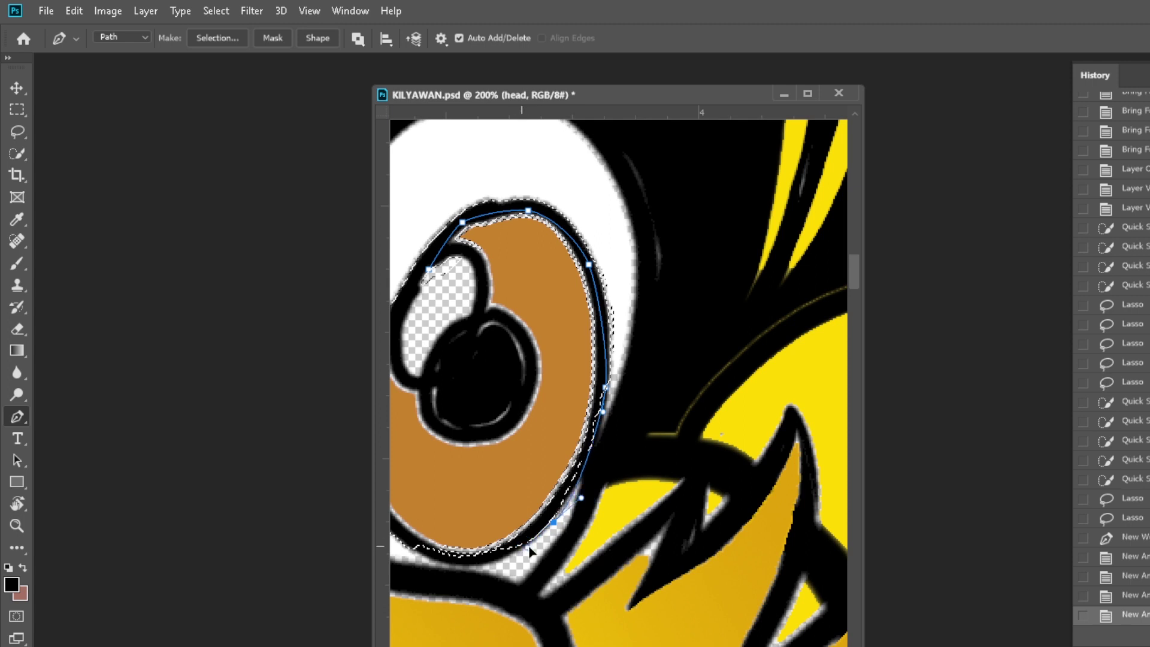
{"action": "left_click", "coordinate": [478, 564]}
{"action": "left_click", "coordinate": [426, 559]}
{"action": "left_click_drag", "start_coordinate": [418, 432], "coordinate": [428, 420]}
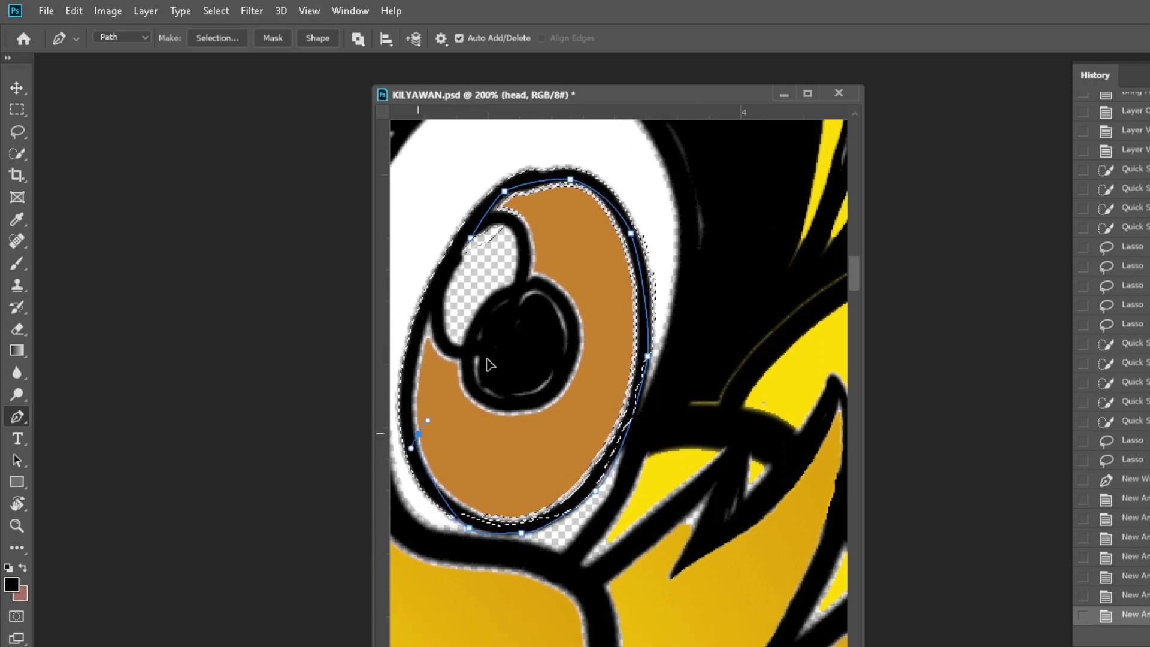
{"action": "left_click", "coordinate": [471, 239]}
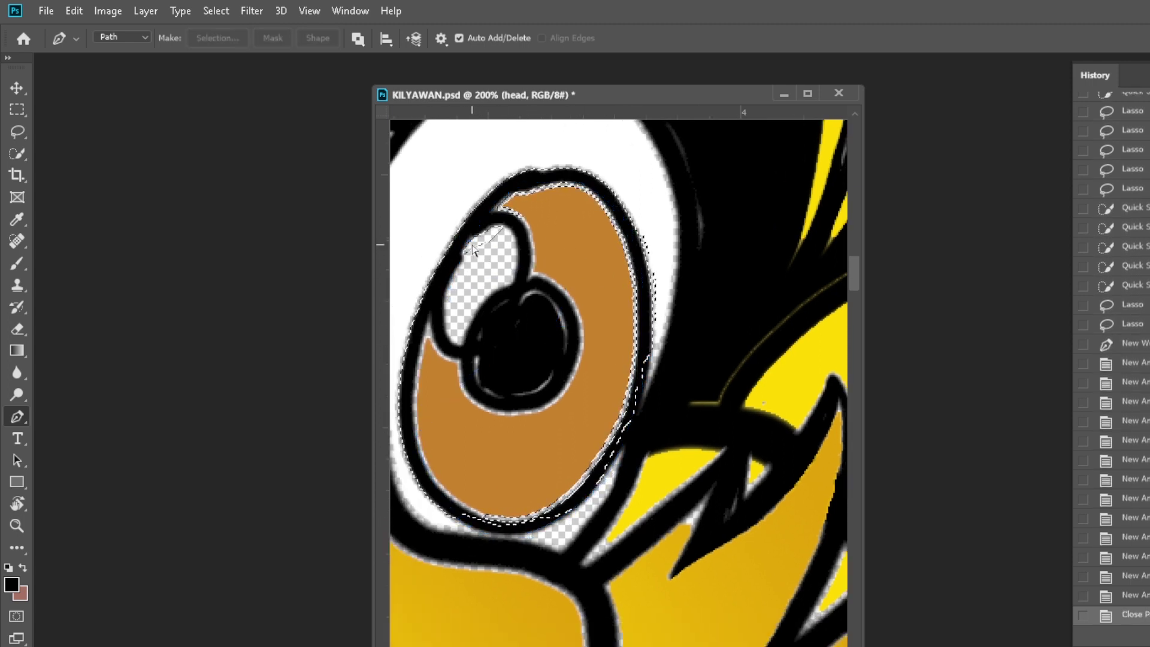
{"action": "key", "text": "ctrl+Return"}
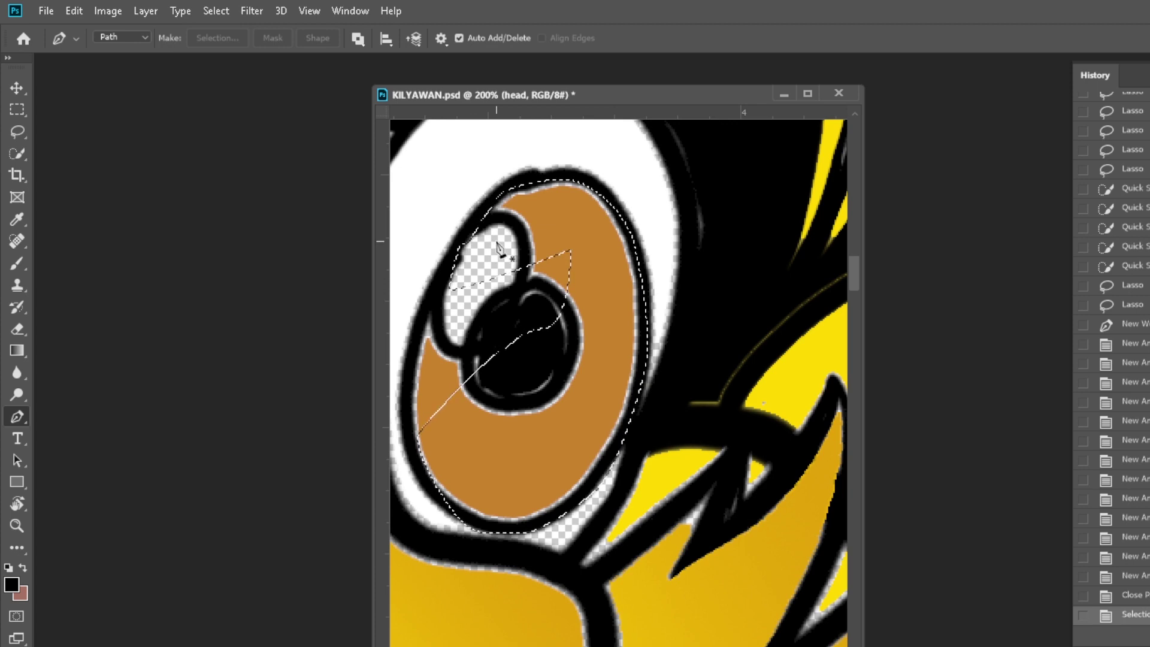
Step: Discard that outline and retrace a new closed path around the iris
{"action": "key", "text": "ctrl+z"}
{"action": "key", "text": "ctrl+z"}
{"action": "key", "text": "ctrl+z"}
{"action": "key", "text": "ctrl+z"}
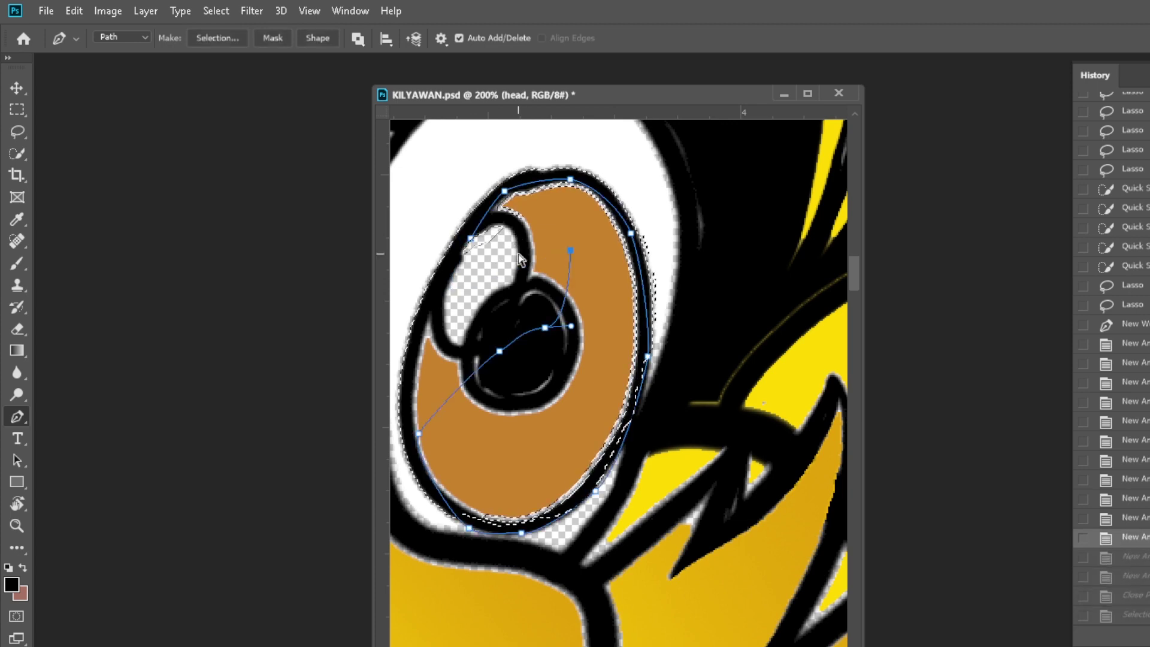
{"action": "key", "text": "Delete"}
{"action": "key", "text": "Delete"}
{"action": "key", "text": "ctrl+d"}
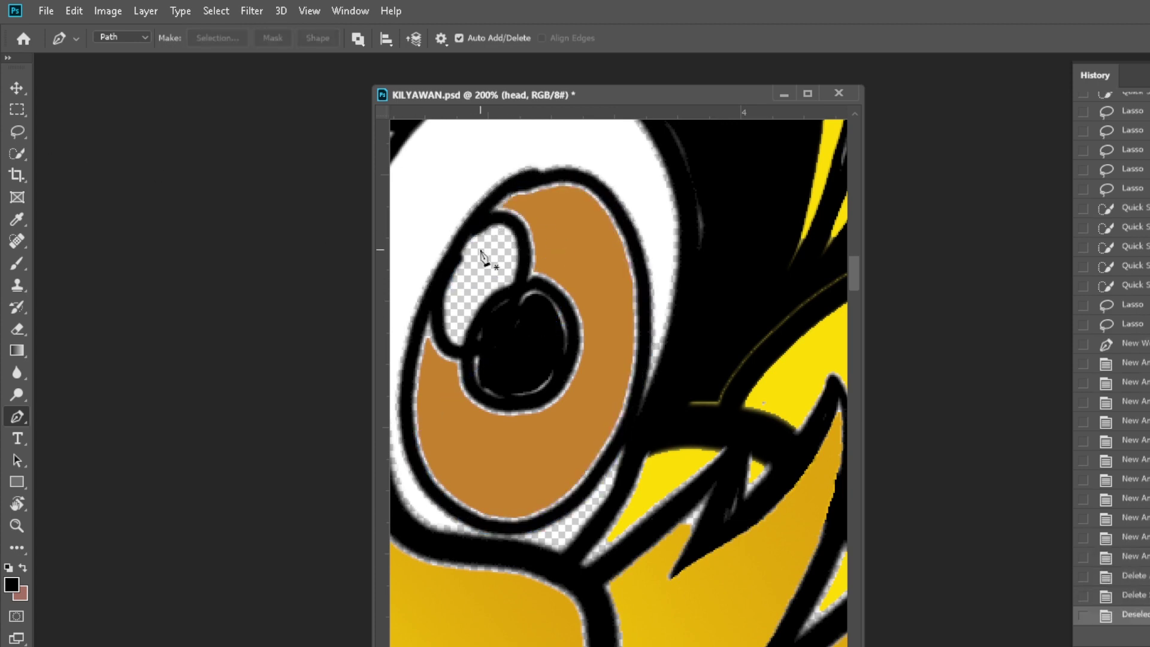
{"action": "left_click", "coordinate": [417, 298]}
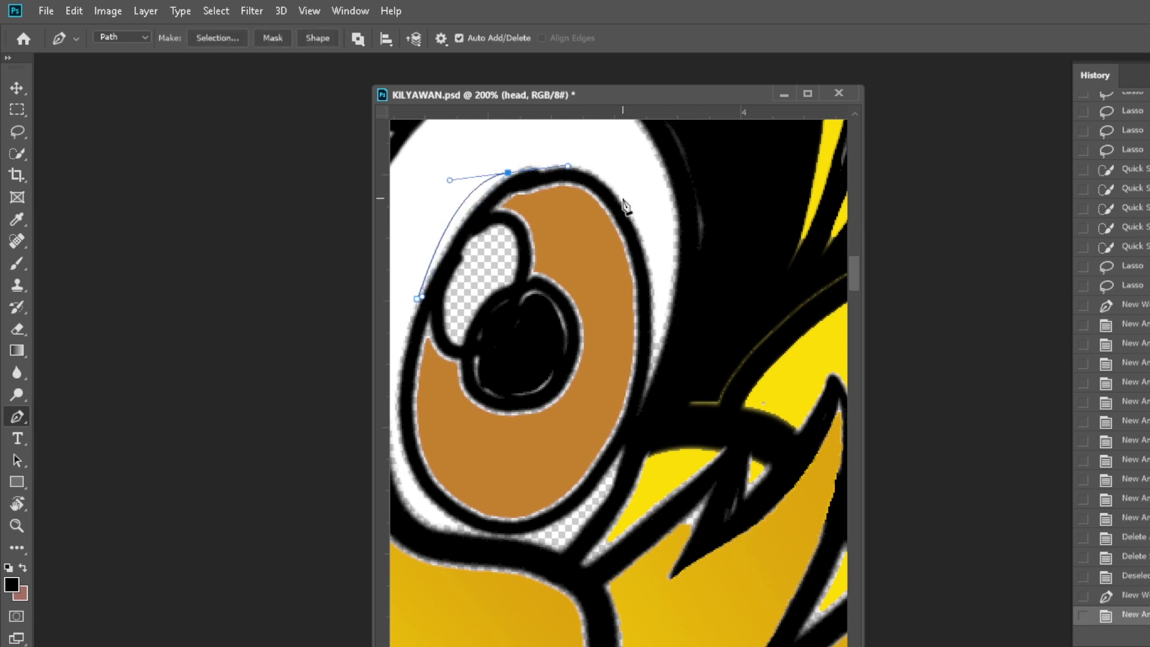
{"action": "left_click_drag", "start_coordinate": [623, 205], "coordinate": [650, 247]}
{"action": "scroll", "coordinate": [653, 269], "scroll_direction": "down", "scroll_amount": 3}
{"action": "left_click_drag", "start_coordinate": [657, 300], "coordinate": [645, 347]}
{"action": "left_click_drag", "start_coordinate": [598, 413], "coordinate": [574, 436]}
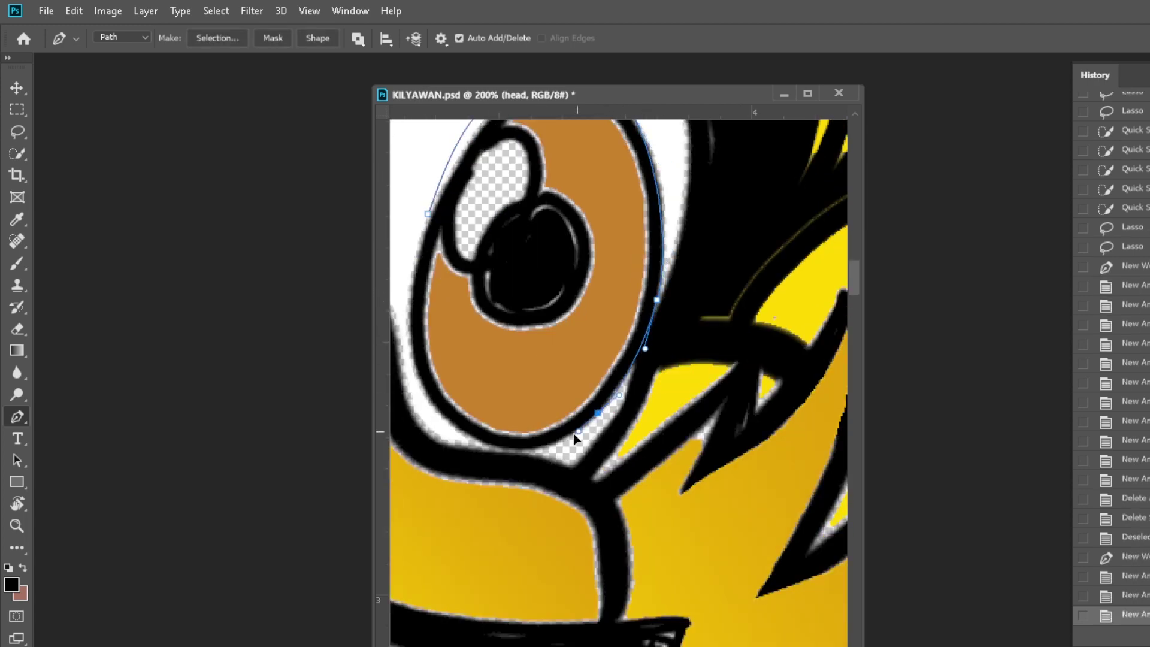
{"action": "left_click_drag", "start_coordinate": [492, 447], "coordinate": [452, 424]}
{"action": "left_click_drag", "start_coordinate": [413, 337], "coordinate": [414, 292]}
{"action": "left_click", "coordinate": [414, 292]}
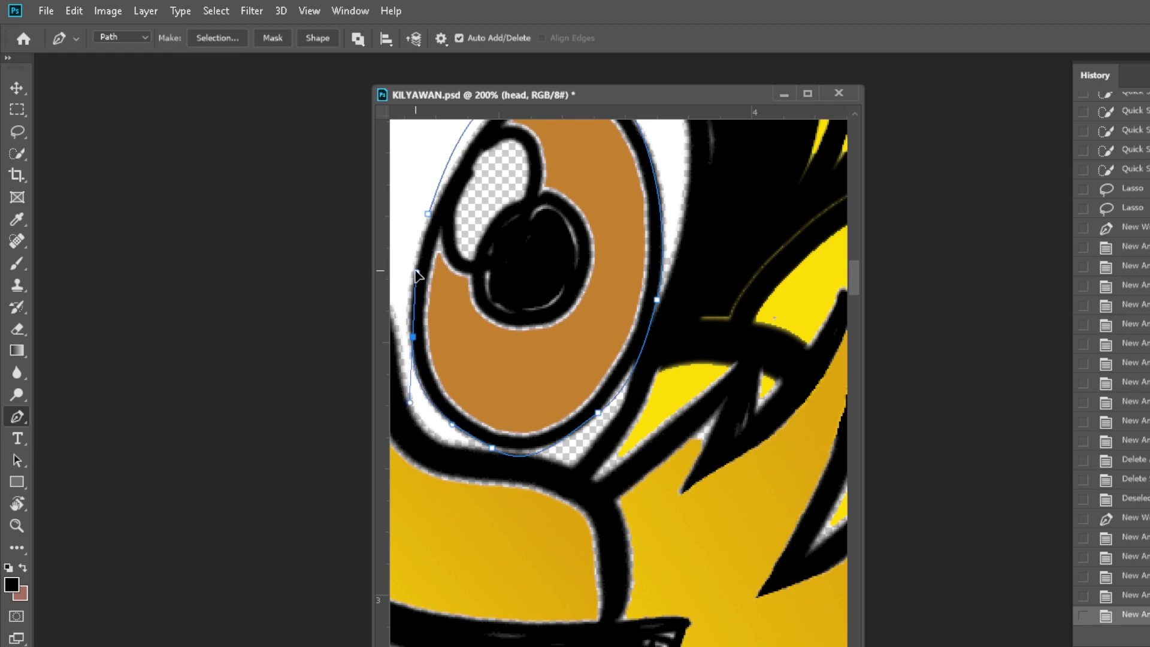
{"action": "scroll", "coordinate": [419, 275], "scroll_direction": "up", "scroll_amount": 2}
Step: Turn the new outline into a selection and cut the iris and pupil onto a layer via Layer Via Cut
{"action": "key", "text": "ctrl+Return"}
{"action": "right_click", "coordinate": [581, 271]}
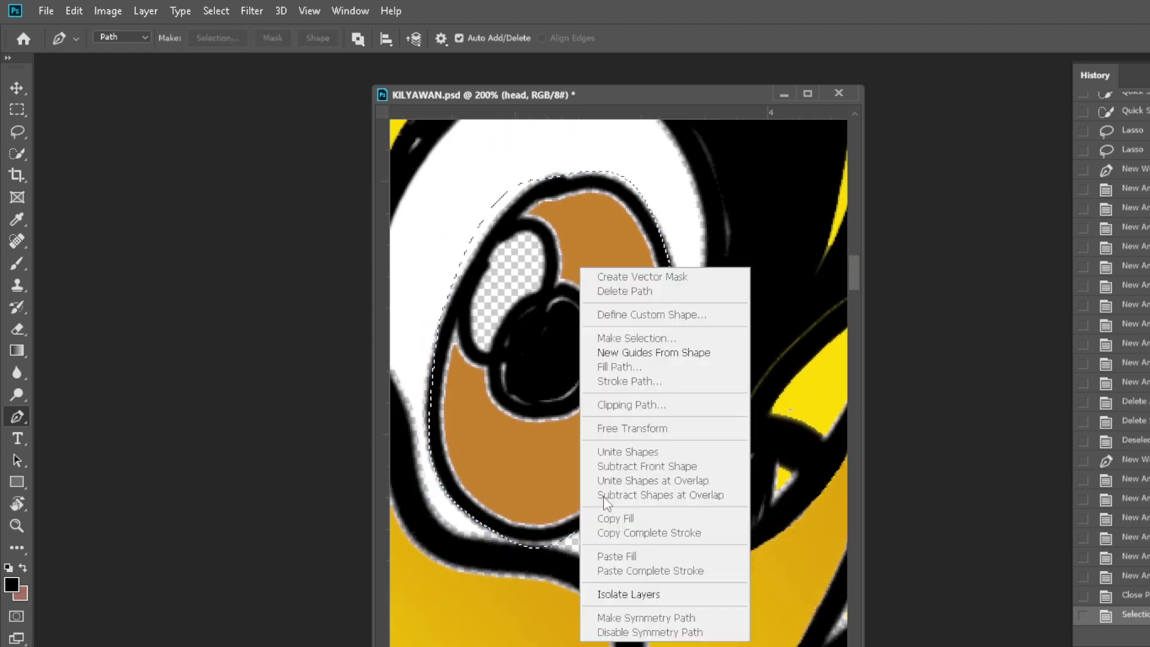
{"action": "left_click", "coordinate": [590, 248]}
{"action": "key", "text": "w"}
{"action": "right_click", "coordinate": [621, 295]}
{"action": "left_click", "coordinate": [704, 428]}
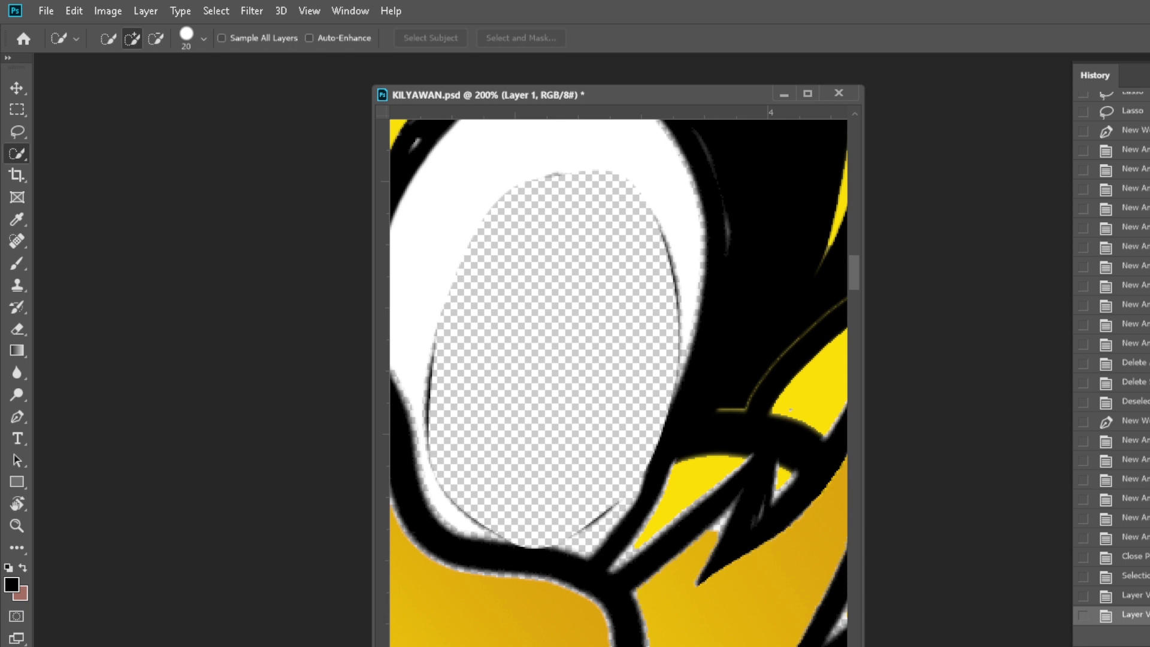
Step: Select the head layer and brush white over the empty eye hole
{"action": "left_click", "coordinate": [17, 88]}
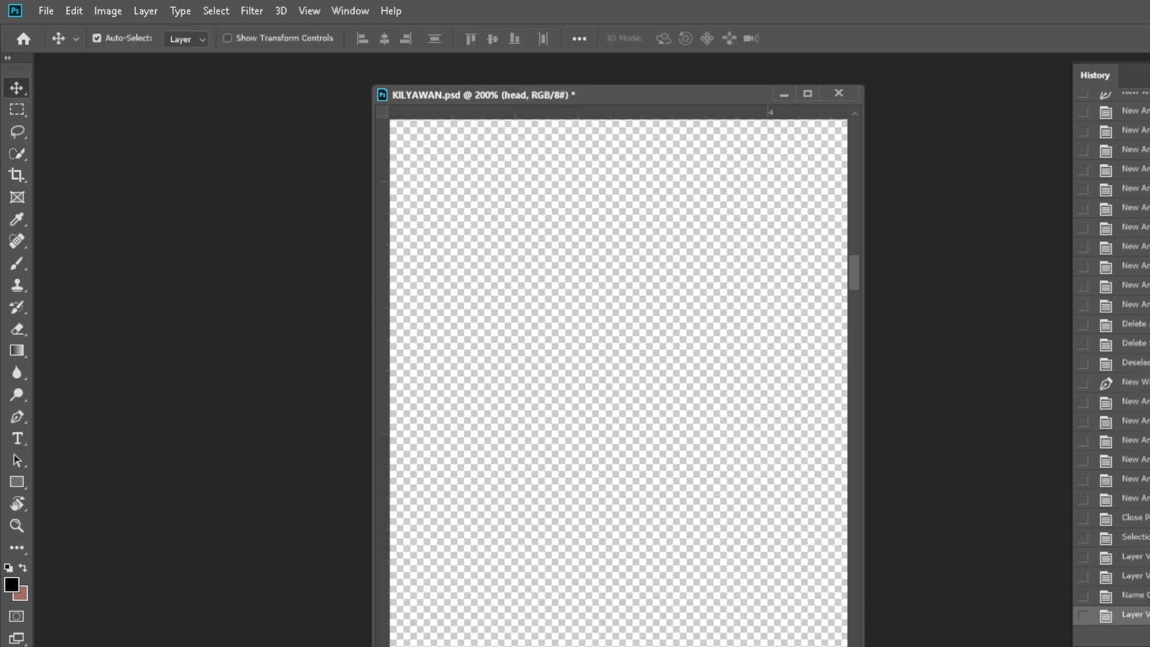
{"action": "left_click", "coordinate": [7, 568]}
{"action": "key", "text": "b"}
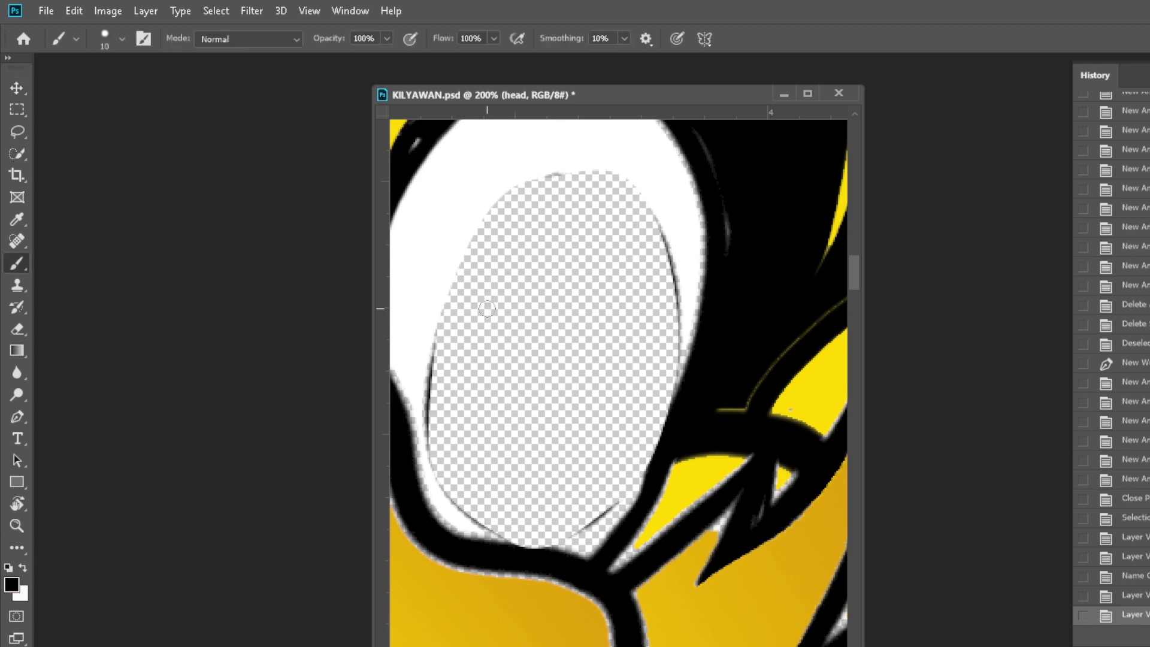
{"action": "left_click_drag", "start_coordinate": [455, 317], "coordinate": [442, 389]}
{"action": "key", "text": "ctrl+z"}
{"action": "key", "text": "x"}
{"action": "mouse_move", "coordinate": [560, 176]}
{"action": "left_mouse_down"}
{"action": "mouse_move", "coordinate": [487, 237]}
{"action": "mouse_move", "coordinate": [539, 515]}
{"action": "left_mouse_up"}
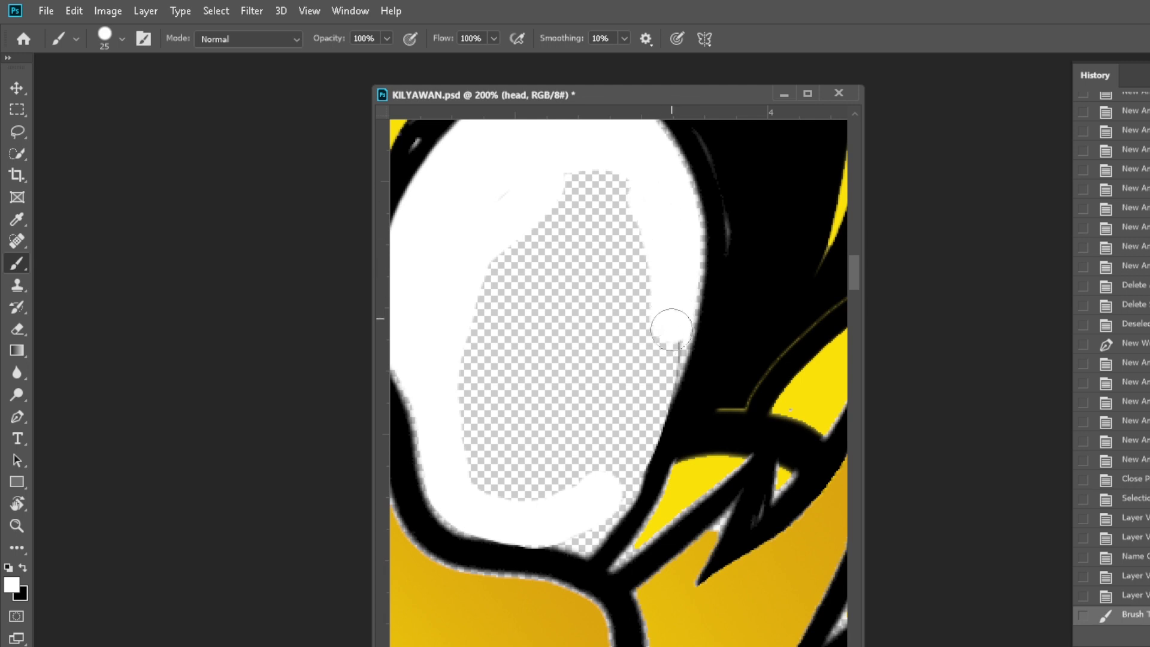
{"action": "mouse_move", "coordinate": [677, 282]}
{"action": "left_mouse_down"}
{"action": "mouse_move", "coordinate": [656, 384]}
{"action": "mouse_move", "coordinate": [605, 431]}
{"action": "left_mouse_up"}
Step: Magic Wand the leftover transparent area, fill it white, deselect and touch up with the brush
{"action": "key", "text": "w"}
{"action": "left_click", "coordinate": [574, 353]}
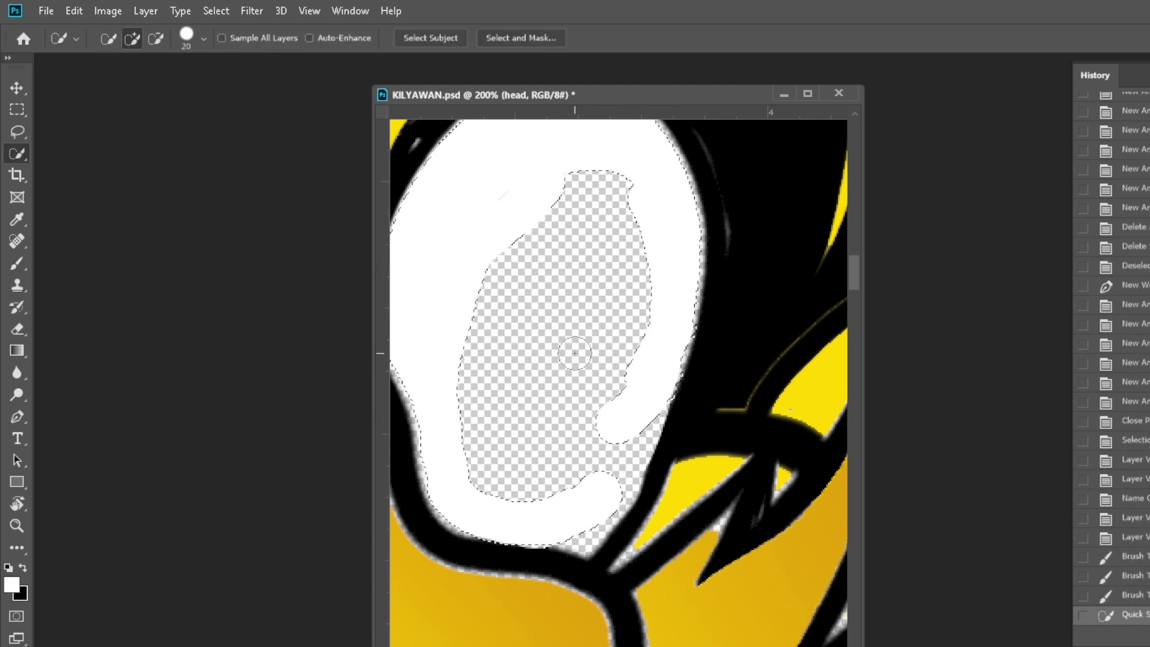
{"action": "right_click", "coordinate": [18, 153]}
{"action": "left_click", "coordinate": [123, 175]}
{"action": "left_click", "coordinate": [609, 373]}
{"action": "key", "text": "alt+BackSpace"}
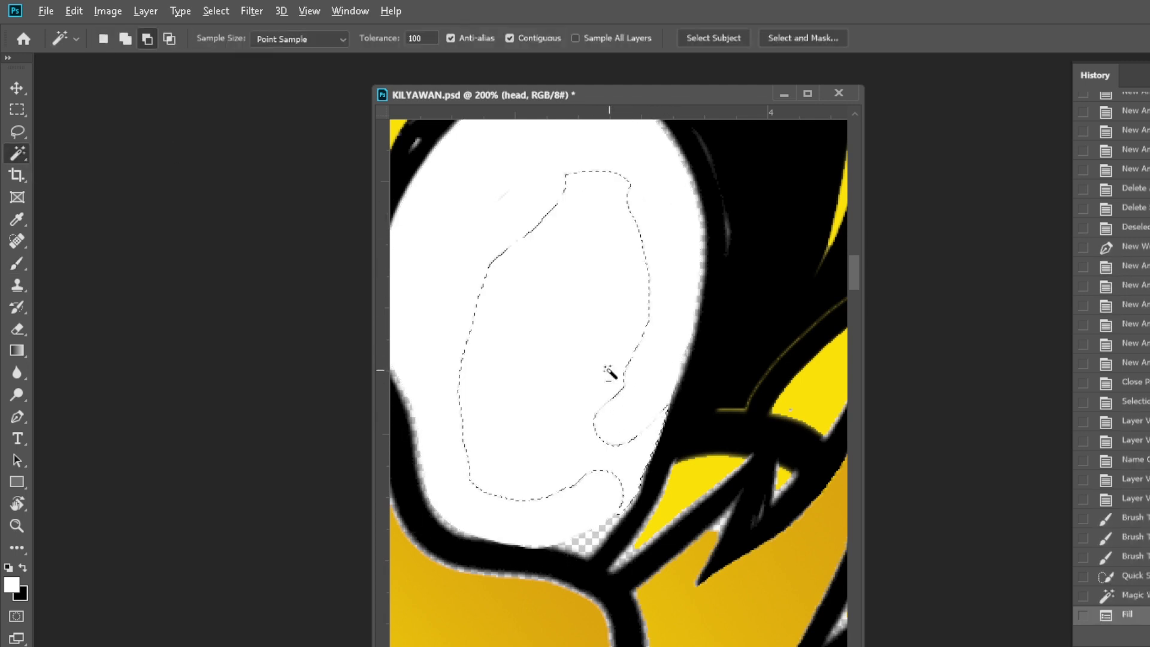
{"action": "key", "text": "ctrl+d"}
{"action": "key", "text": "b"}
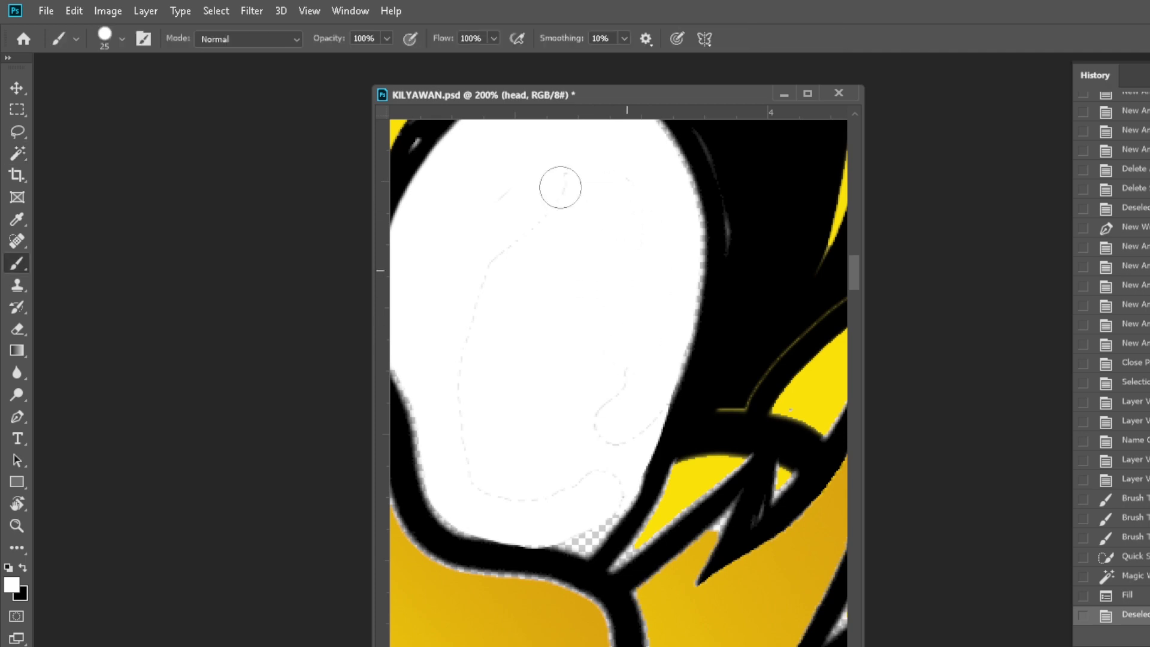
{"action": "left_click_drag", "start_coordinate": [607, 413], "coordinate": [575, 534]}
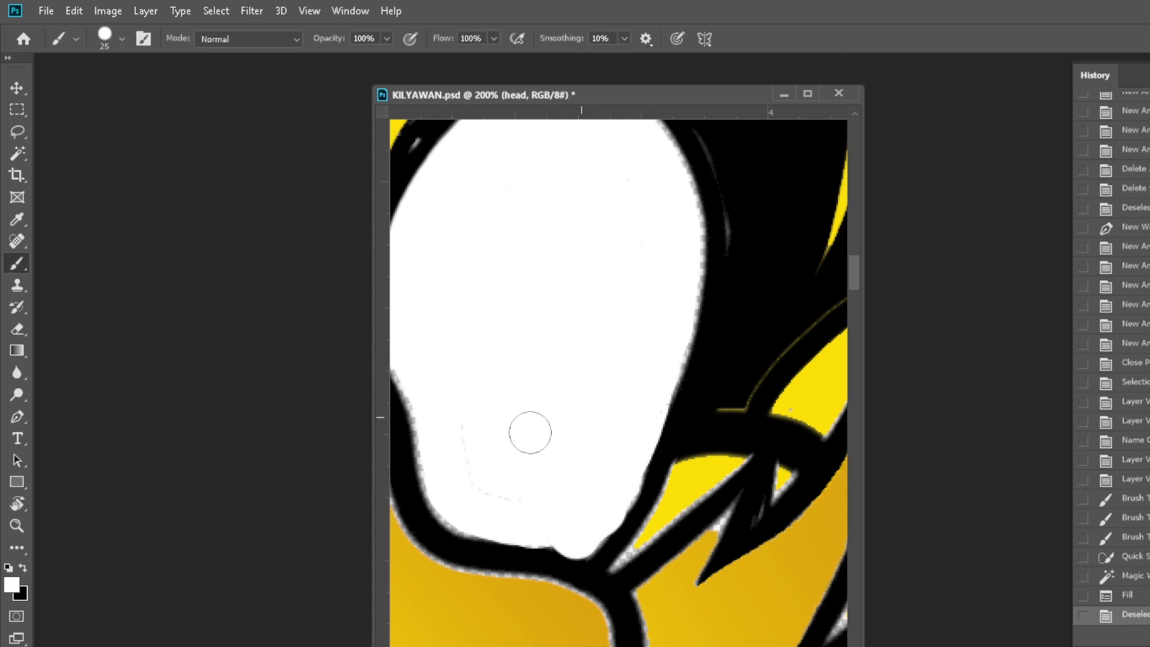
{"action": "key", "text": "ctrl+minus"}
{"action": "key", "text": "ctrl+minus"}
{"action": "key", "text": "ctrl+minus"}
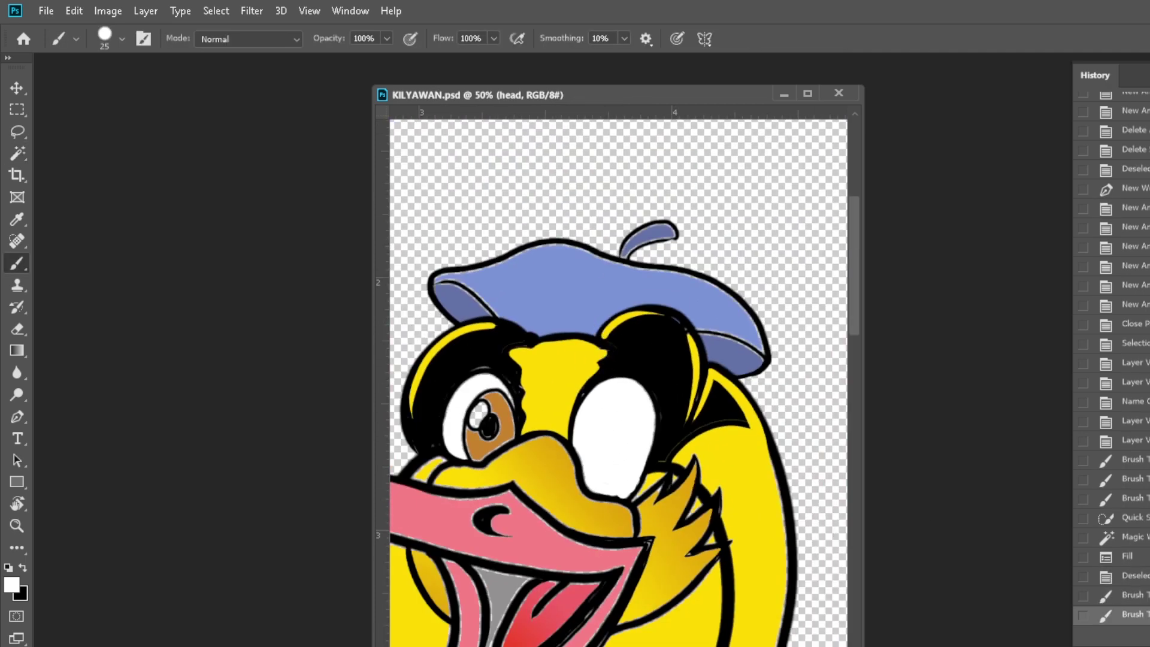
Step: Hide the iris layer, zoom to the left eye and brush white over its iris
{"action": "key", "text": "ctrl+comma"}
{"action": "key", "text": "ctrl+comma"}
{"action": "key", "text": "ctrl+comma"}
{"action": "key", "text": "ctrl+comma"}
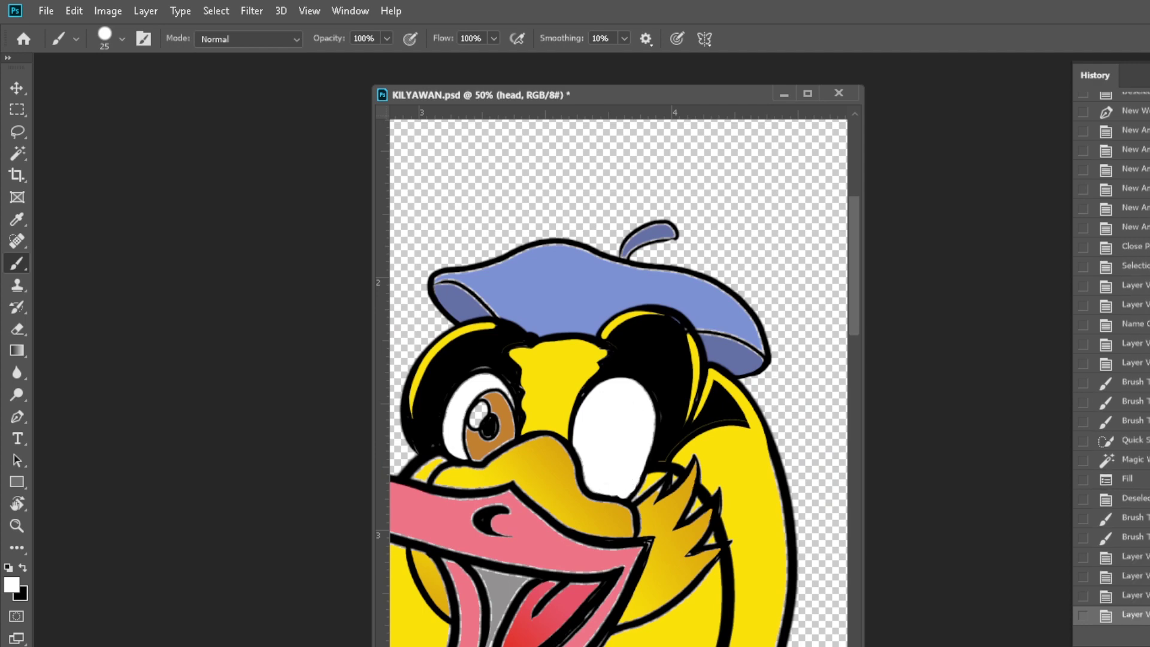
{"action": "key", "text": "ctrl+comma"}
{"action": "key", "text": "ctrl+comma"}
{"action": "key", "text": "z"}
{"action": "left_click", "coordinate": [463, 429]}
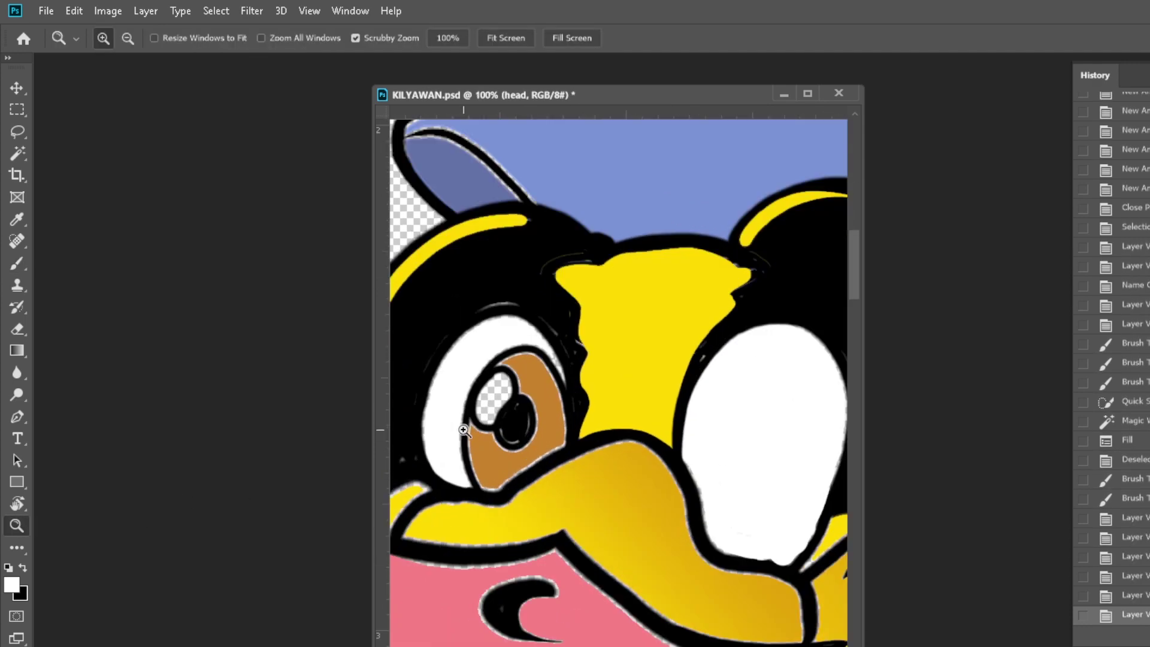
{"action": "key", "text": "ctrl+comma"}
{"action": "key", "text": "ctrl+comma"}
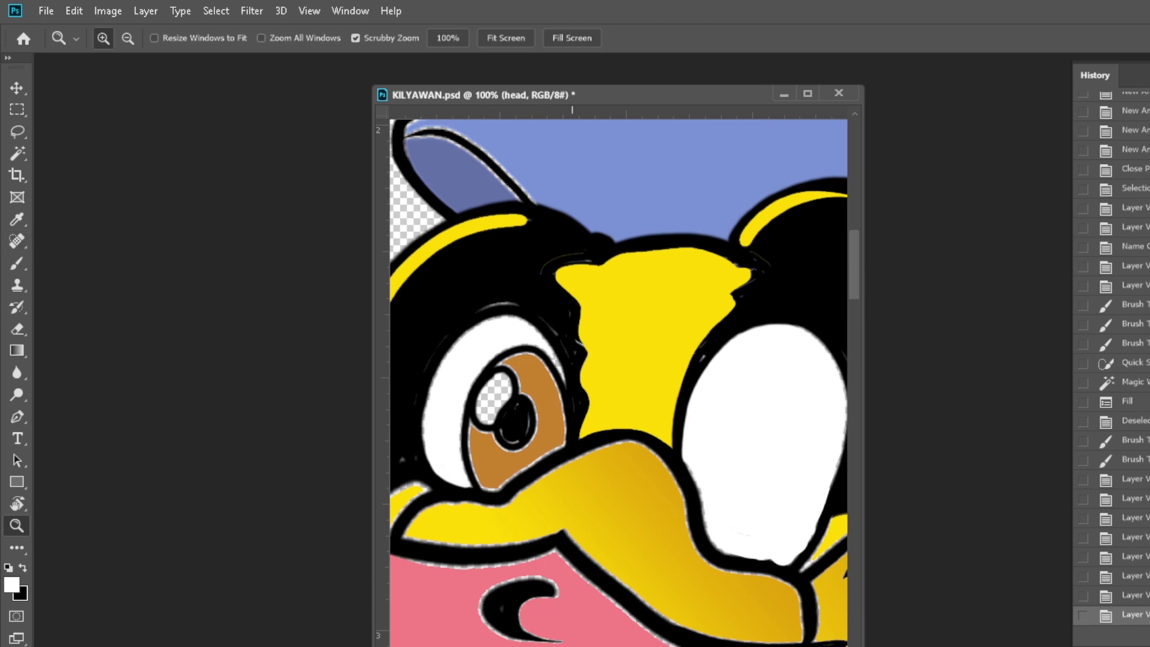
{"action": "key", "text": "b"}
{"action": "mouse_move", "coordinate": [533, 350]}
{"action": "left_mouse_down"}
{"action": "mouse_move", "coordinate": [473, 443]}
{"action": "mouse_move", "coordinate": [551, 419]}
{"action": "left_mouse_up"}
{"action": "scroll", "coordinate": [527, 419], "scroll_direction": "up", "scroll_amount": 3}
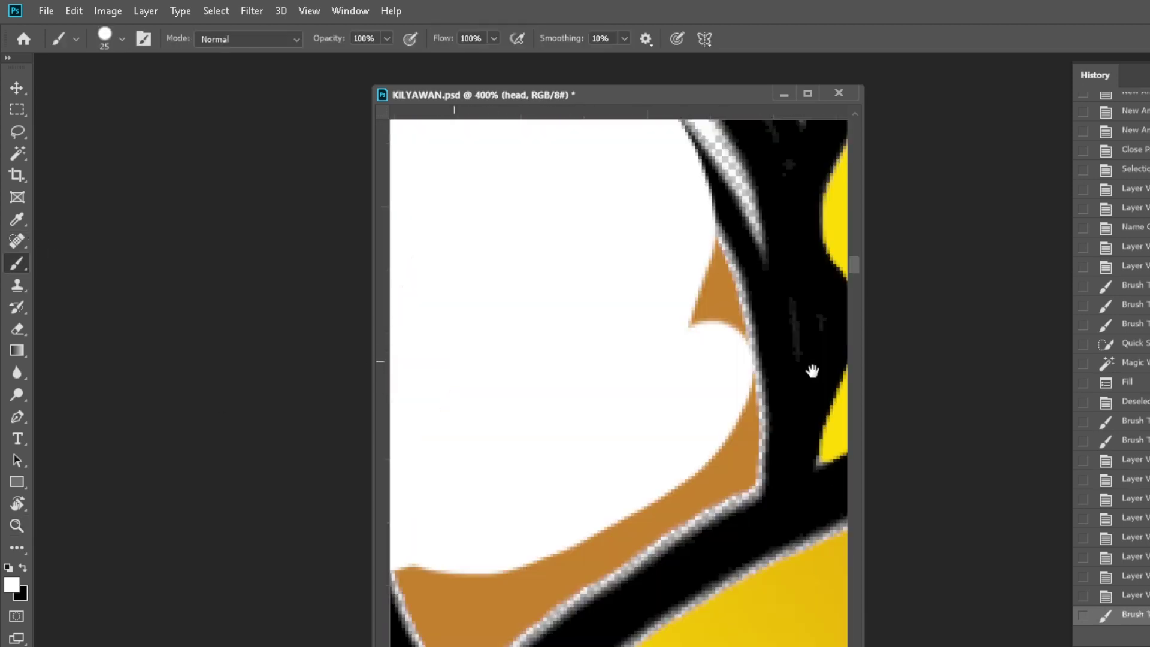
Step: Magic Wand the leftover orange areas, fill them white and brush the lower edge clean
{"action": "key", "text": "w"}
{"action": "left_click", "coordinate": [534, 588]}
{"action": "key", "text": "alt+BackSpace"}
{"action": "left_click", "coordinate": [722, 317]}
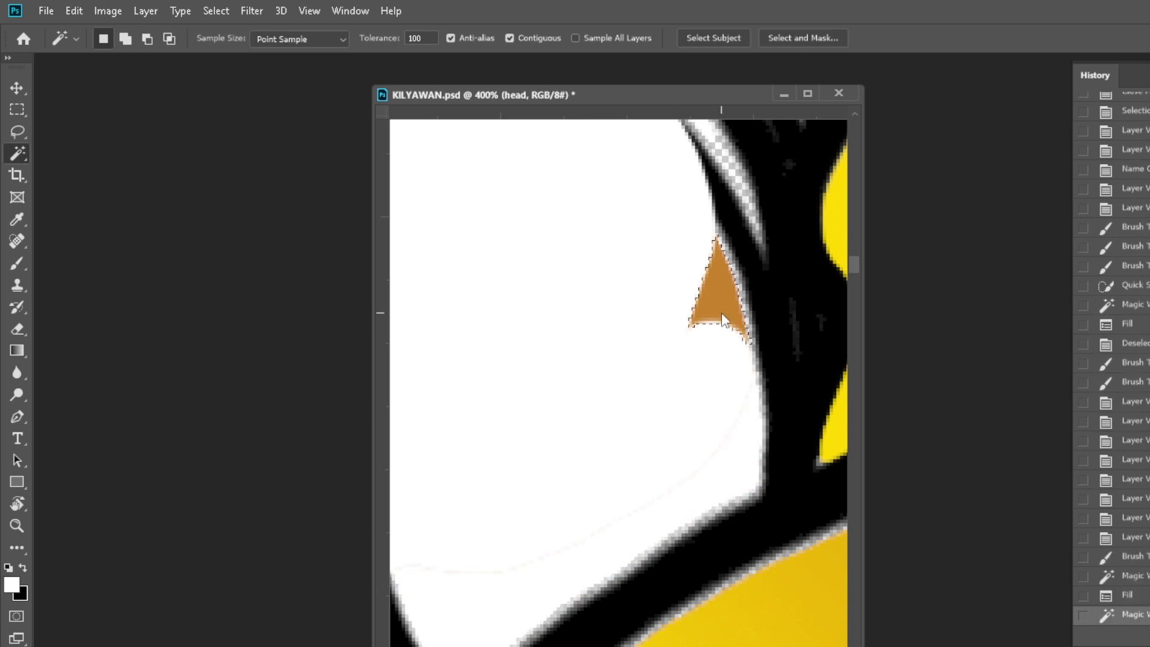
{"action": "key", "text": "alt+BackSpace"}
{"action": "key", "text": "ctrl+d"}
{"action": "key", "text": "b"}
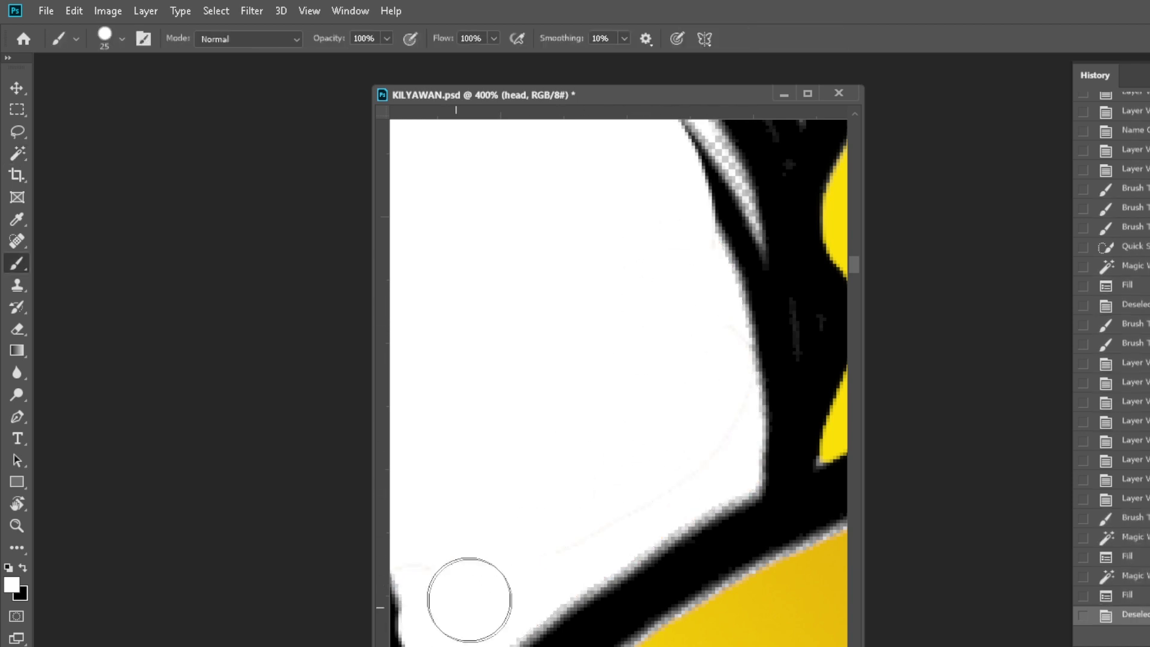
{"action": "mouse_move", "coordinate": [486, 626]}
{"action": "left_mouse_down"}
{"action": "mouse_move", "coordinate": [642, 521]}
{"action": "mouse_move", "coordinate": [706, 560]}
{"action": "left_mouse_up"}
Step: Touch up the left eye's dark edges with a 50 px white brush
{"action": "key", "text": "ctrl+minus"}
{"action": "key", "text": "ctrl+minus"}
{"action": "key", "text": "ctrl+minus"}
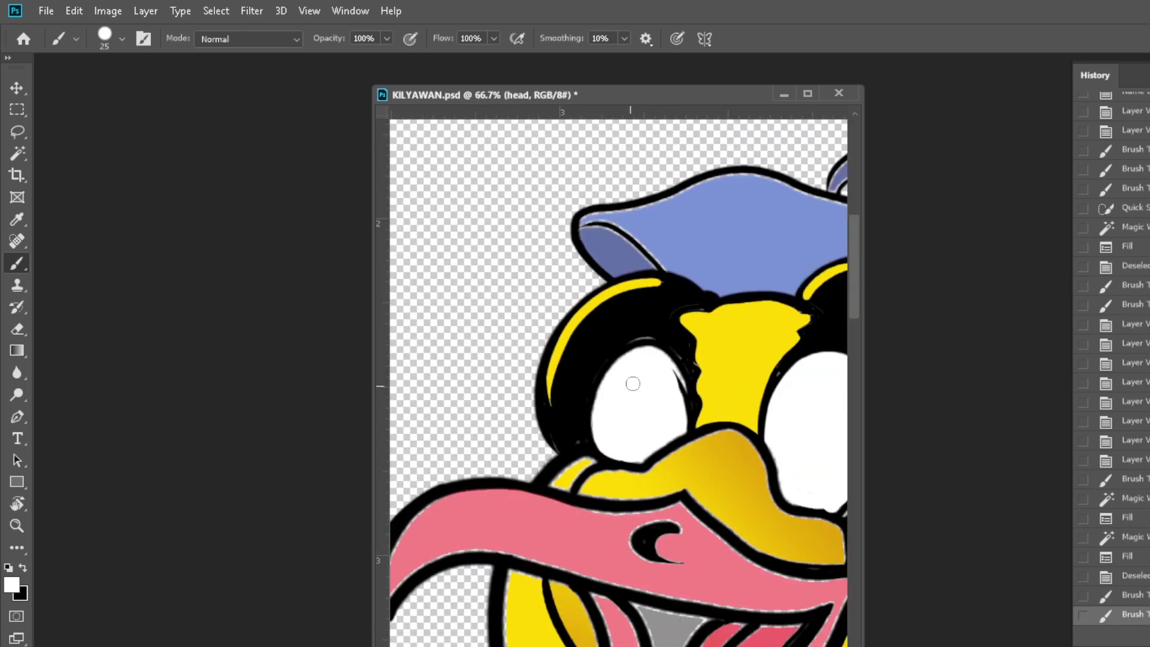
{"action": "key", "text": "ctrl+plus"}
{"action": "key", "text": "ctrl+plus"}
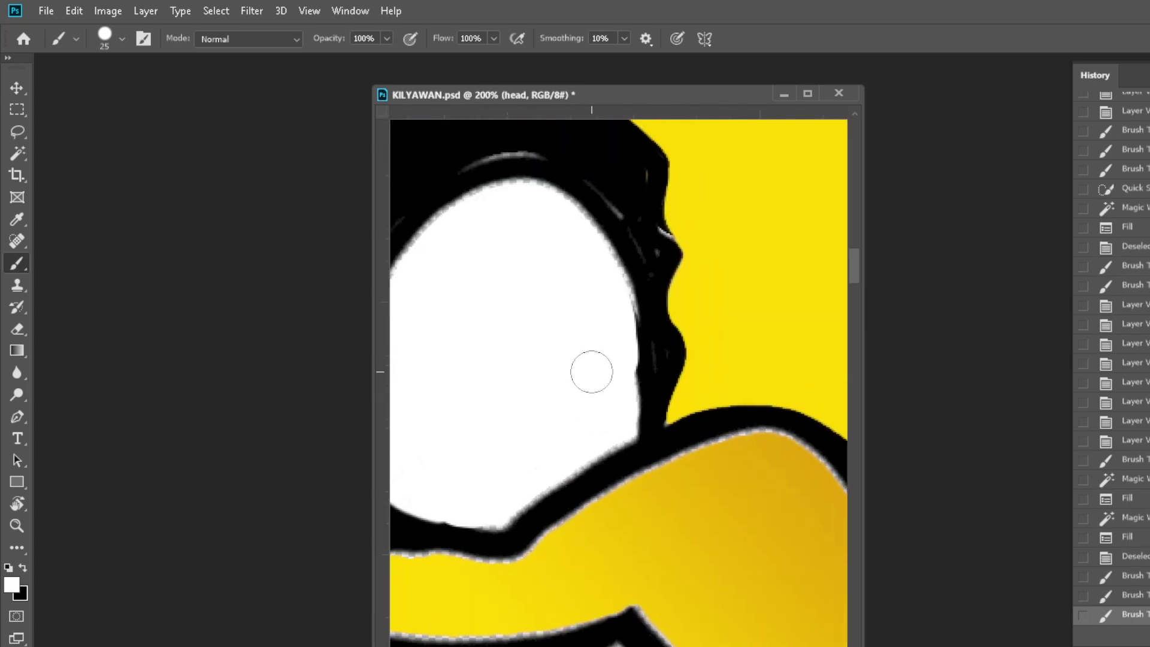
{"action": "key", "text": "bracketright"}
{"action": "key", "text": "bracketright"}
{"action": "key", "text": "bracketright"}
{"action": "left_click_drag", "start_coordinate": [601, 372], "coordinate": [596, 404]}
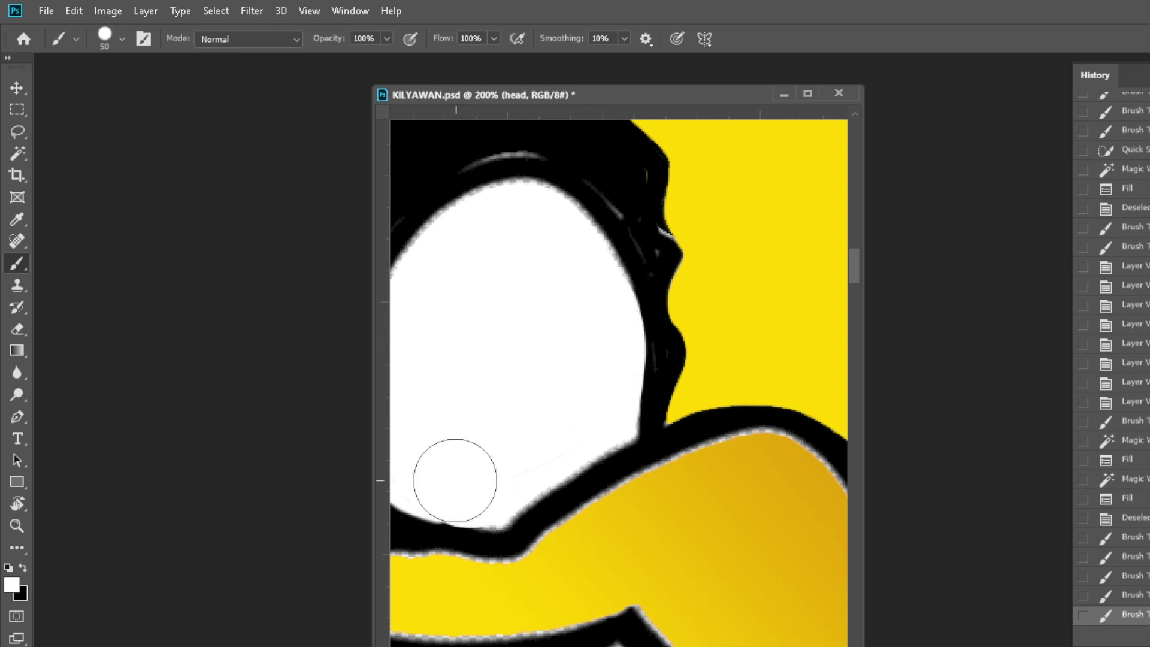
{"action": "left_click_drag", "start_coordinate": [451, 477], "coordinate": [457, 479]}
{"action": "key", "text": "ctrl+minus"}
{"action": "key", "text": "ctrl+minus"}
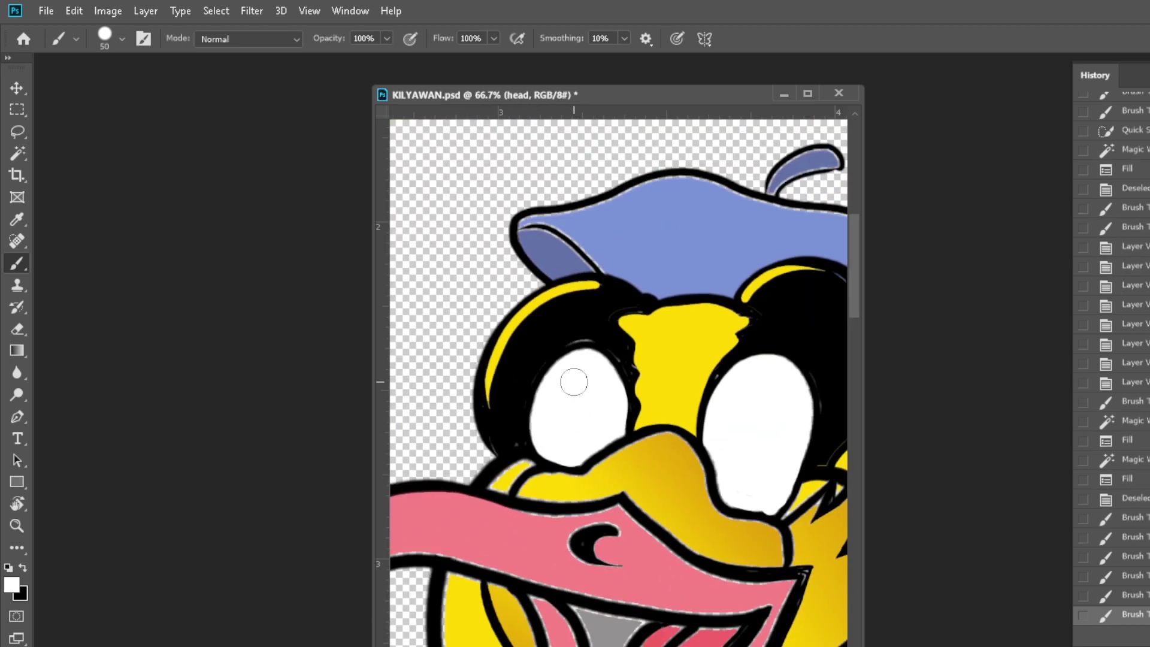
Step: Magic Wand the white of the left eye
{"action": "key", "text": "v"}
{"action": "key", "text": "w"}
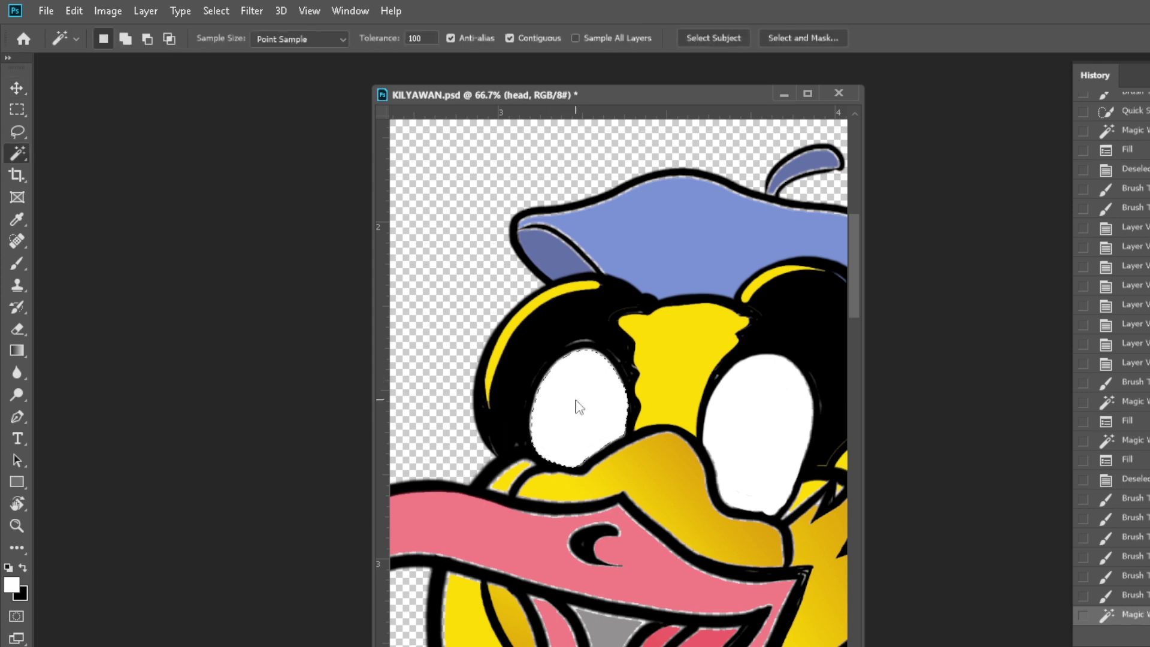
{"action": "left_click", "coordinate": [575, 407]}
{"action": "right_click", "coordinate": [595, 414]}
{"action": "key", "text": "Escape"}
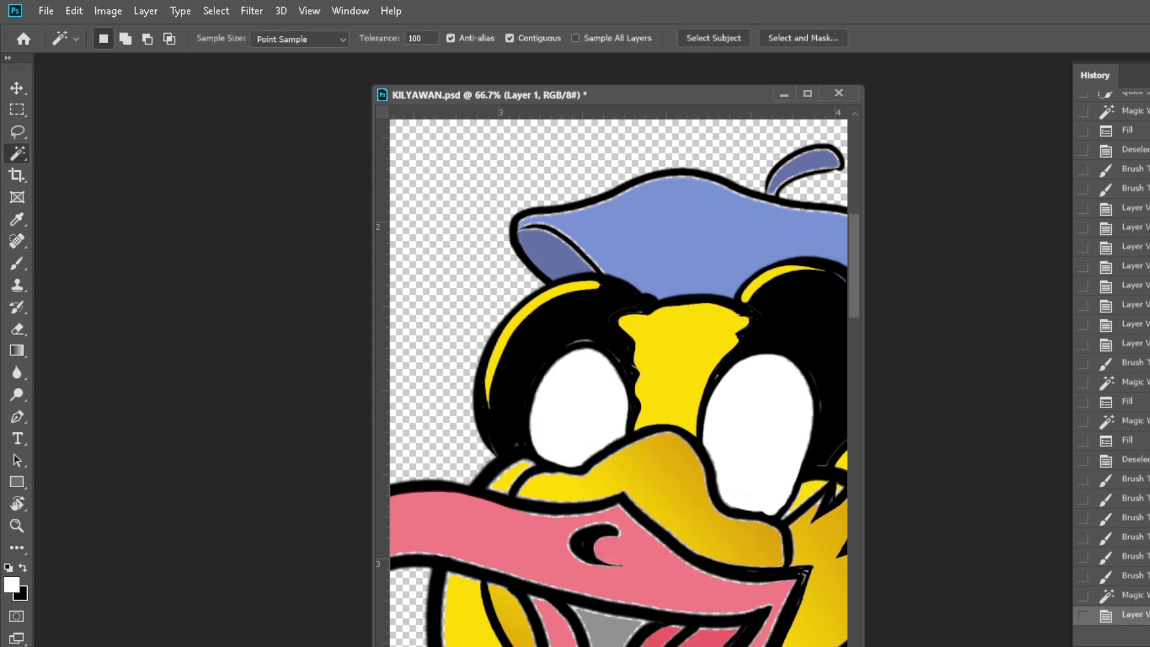
Step: Copy the selected eye white onto its own layer and rename it white
{"action": "left_click", "coordinate": [771, 444]}
{"action": "right_click", "coordinate": [769, 444]}
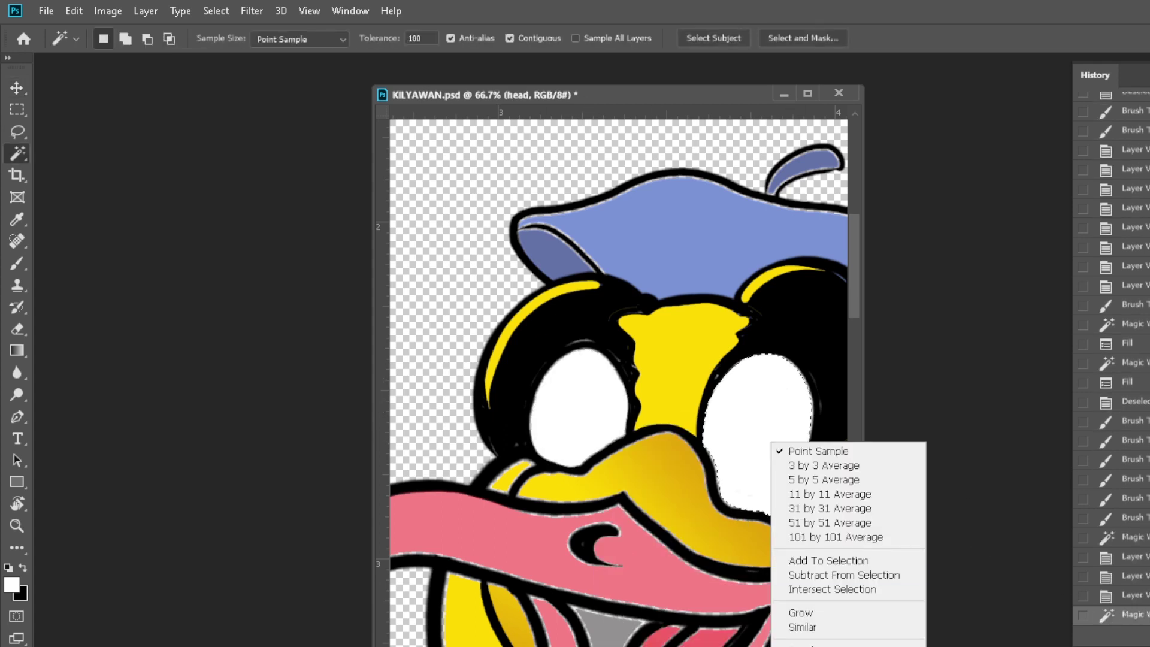
{"action": "key", "text": "ctrl+j"}
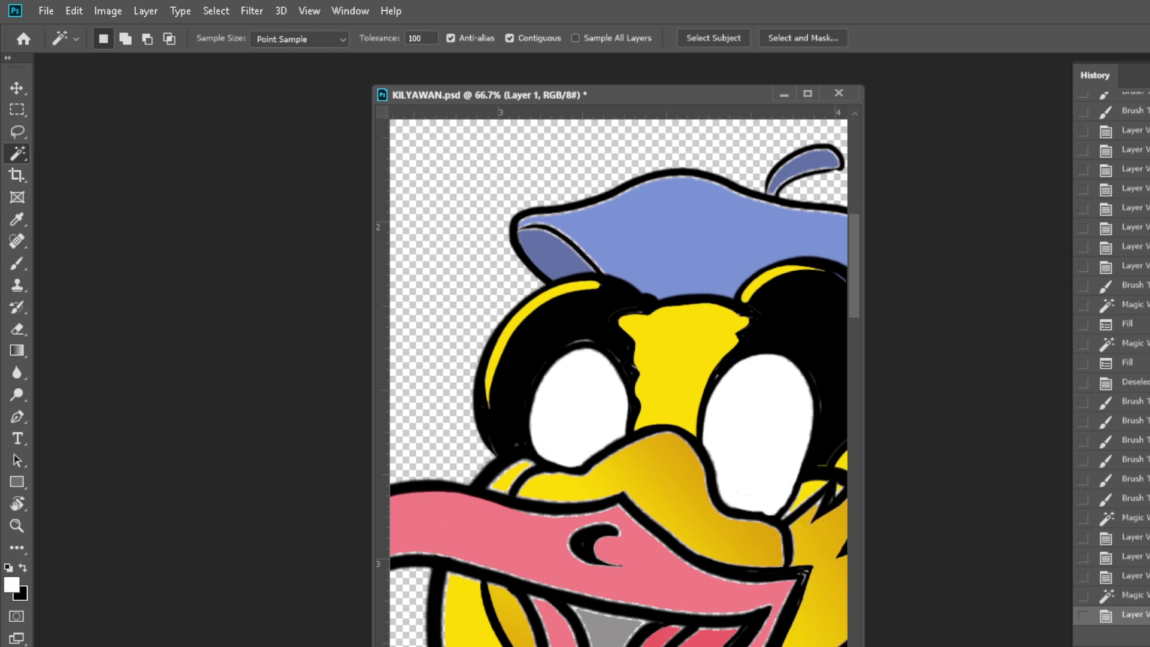
{"action": "key", "text": "Return"}
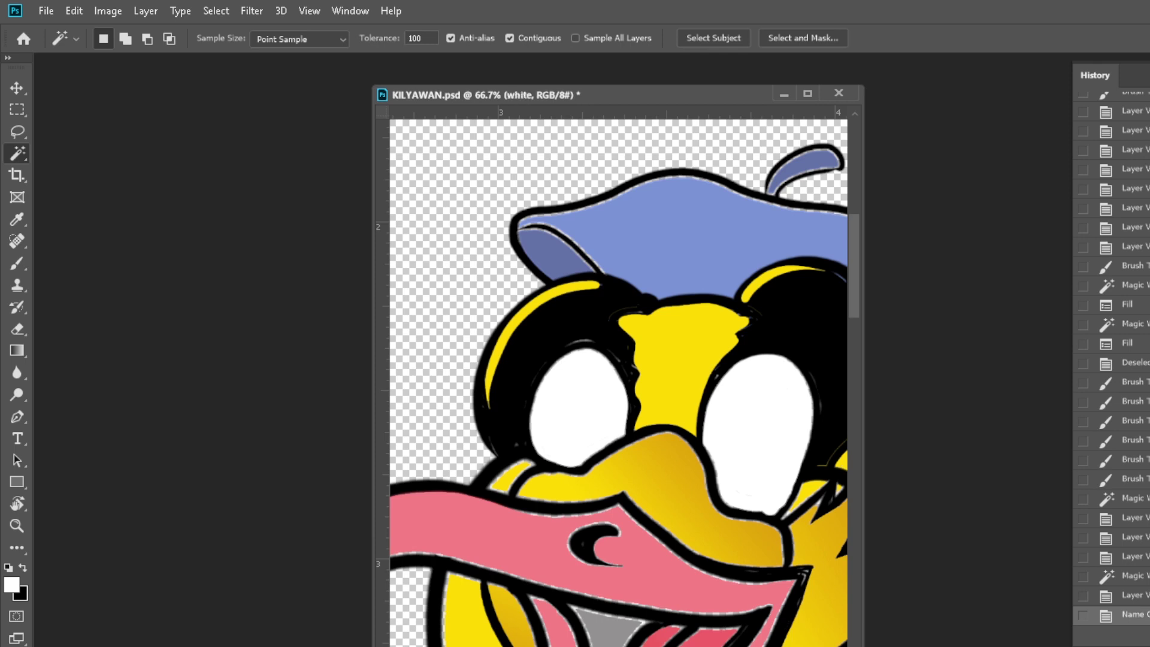
Step: Copy another layer named Leyeball and show the orange eyeball in the right eye
{"action": "key", "text": "ctrl+j"}
{"action": "key", "text": "ctrl+j"}
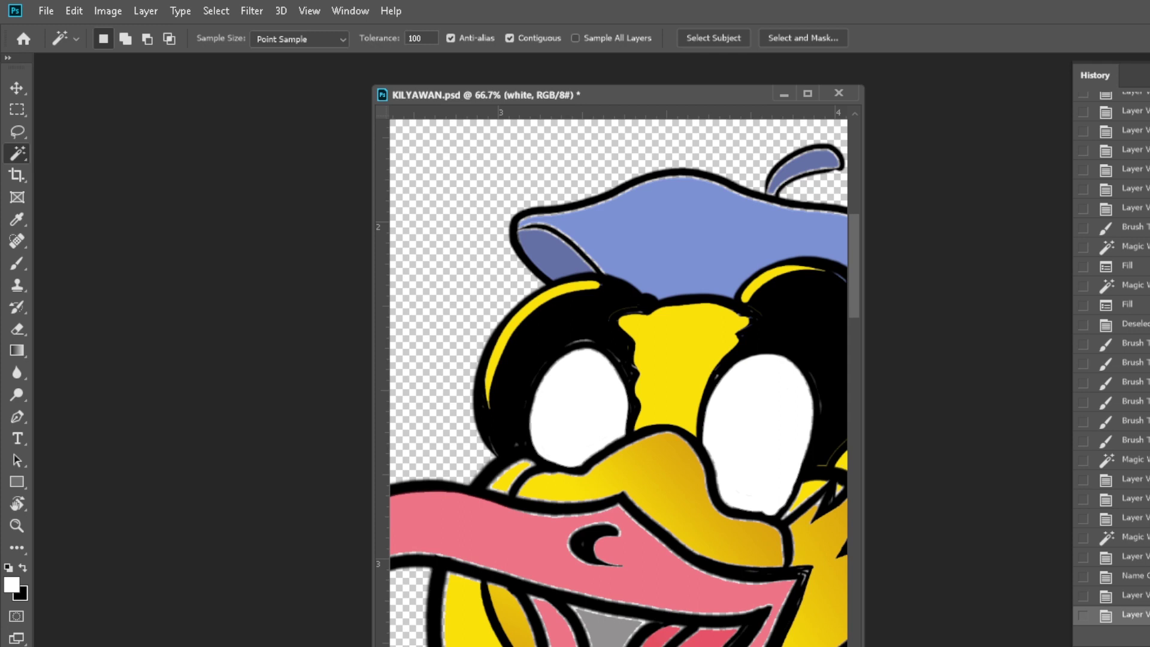
{"action": "key", "text": "Return"}
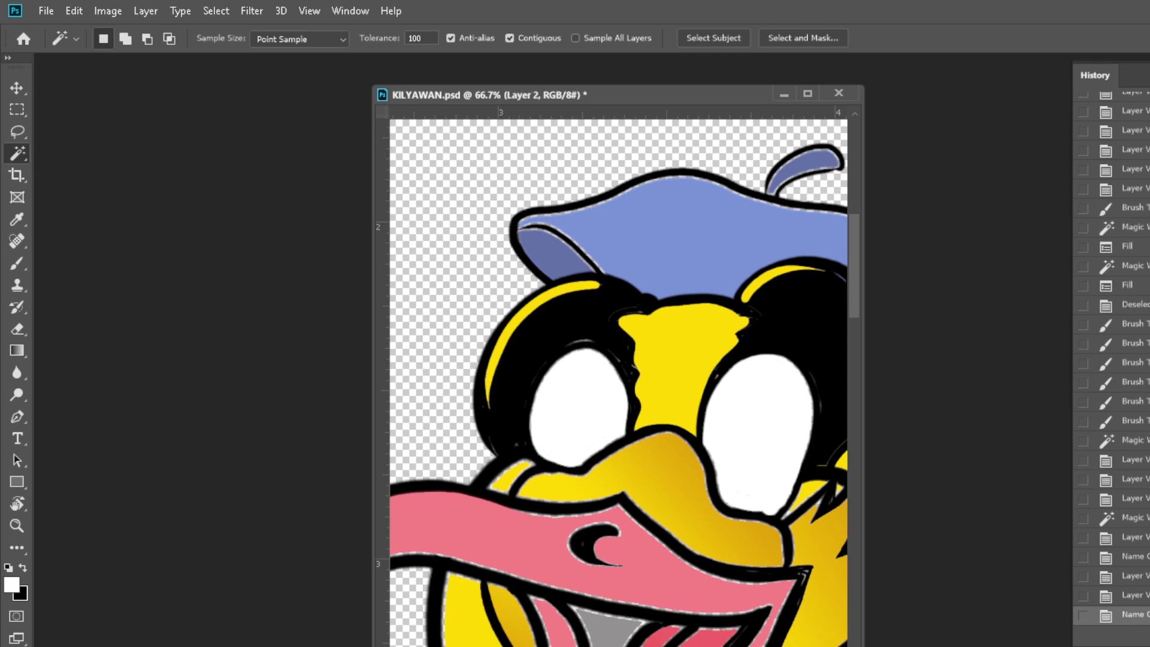
{"action": "key", "text": "Return"}
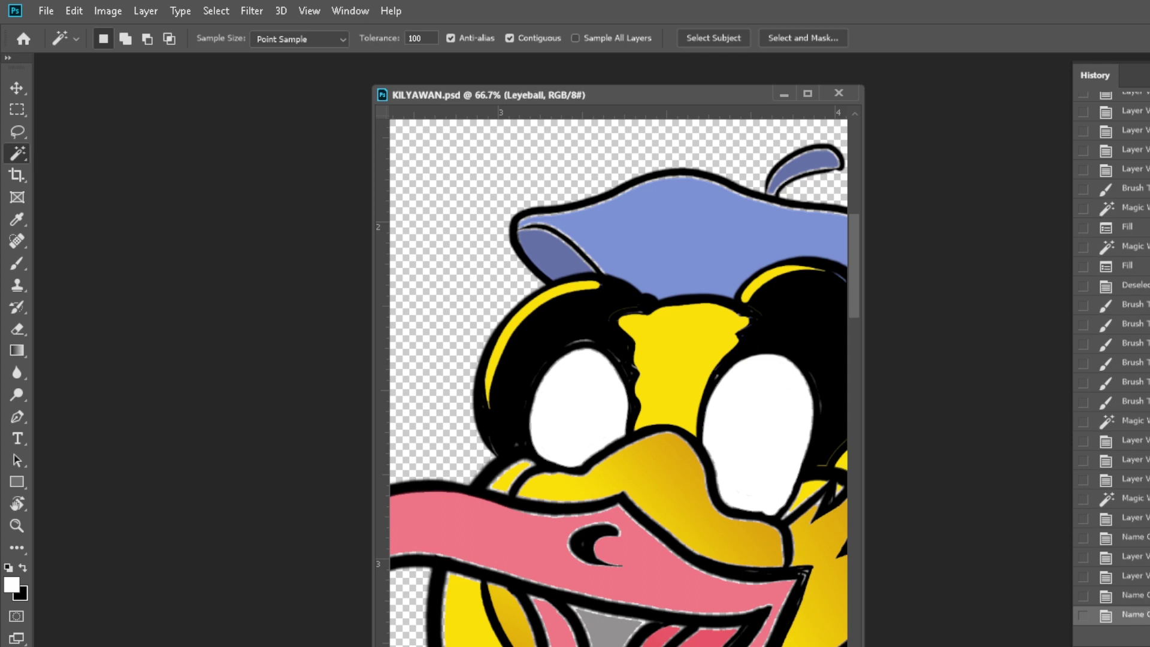
{"action": "key", "text": "ctrl+comma"}
Step: Alt-drag a copy of the orange eyeball into the left eye and scale it to 80%
{"action": "left_click", "coordinate": [815, 458]}
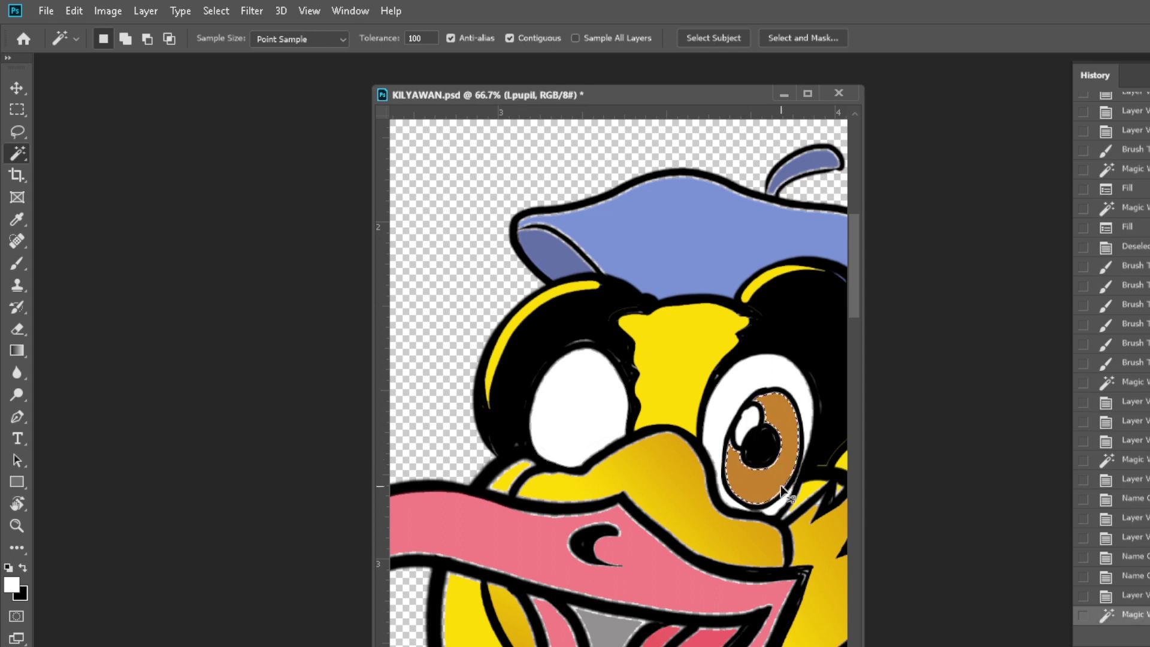
{"action": "key", "text": "ctrl+d"}
{"action": "key", "text": "v"}
{"action": "mouse_move", "coordinate": [766, 500]}
{"action": "left_mouse_down"}
{"action": "mouse_move", "coordinate": [586, 452]}
{"action": "mouse_move", "coordinate": [601, 422]}
{"action": "left_mouse_up"}
{"action": "key", "text": "ctrl+t"}
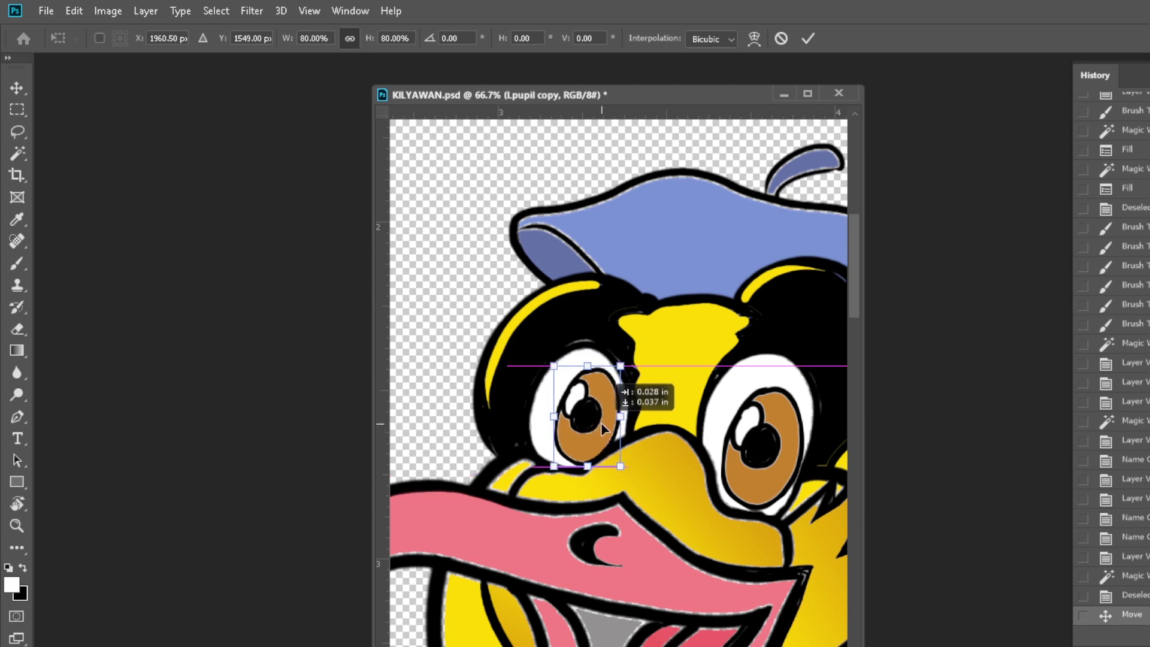
{"action": "key", "text": "Return"}
Step: Send the eyeball copy behind the eye white, checking the layer stacking order
{"action": "key", "text": "ctrl+bracketleft"}
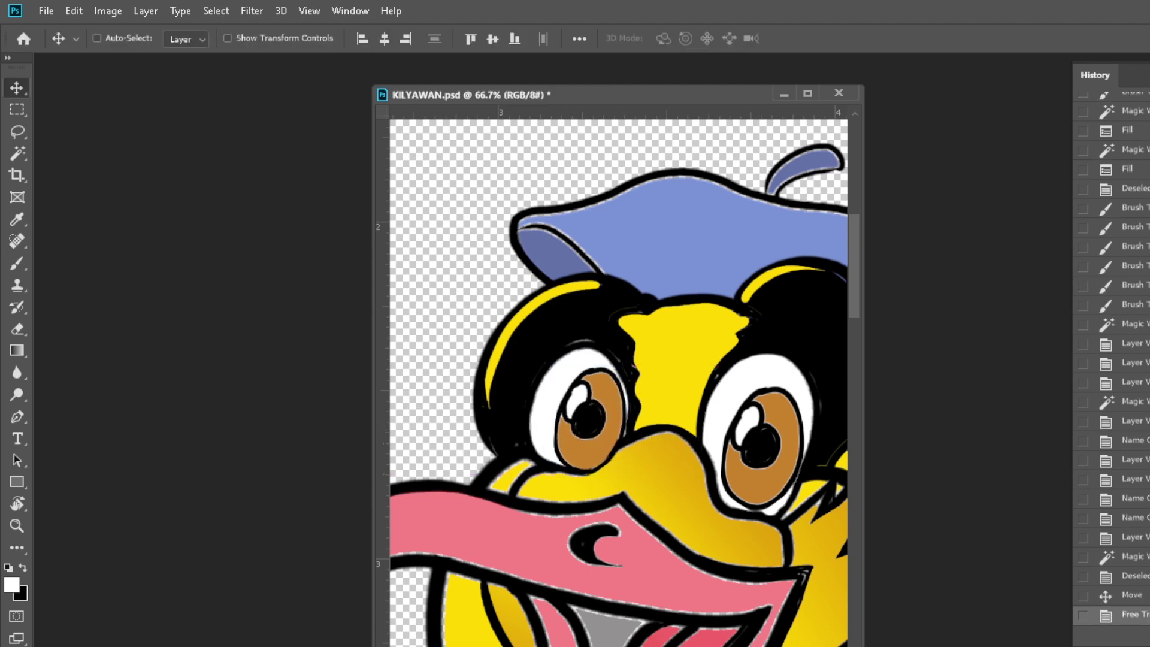
{"action": "key", "text": "ctrl+bracketleft"}
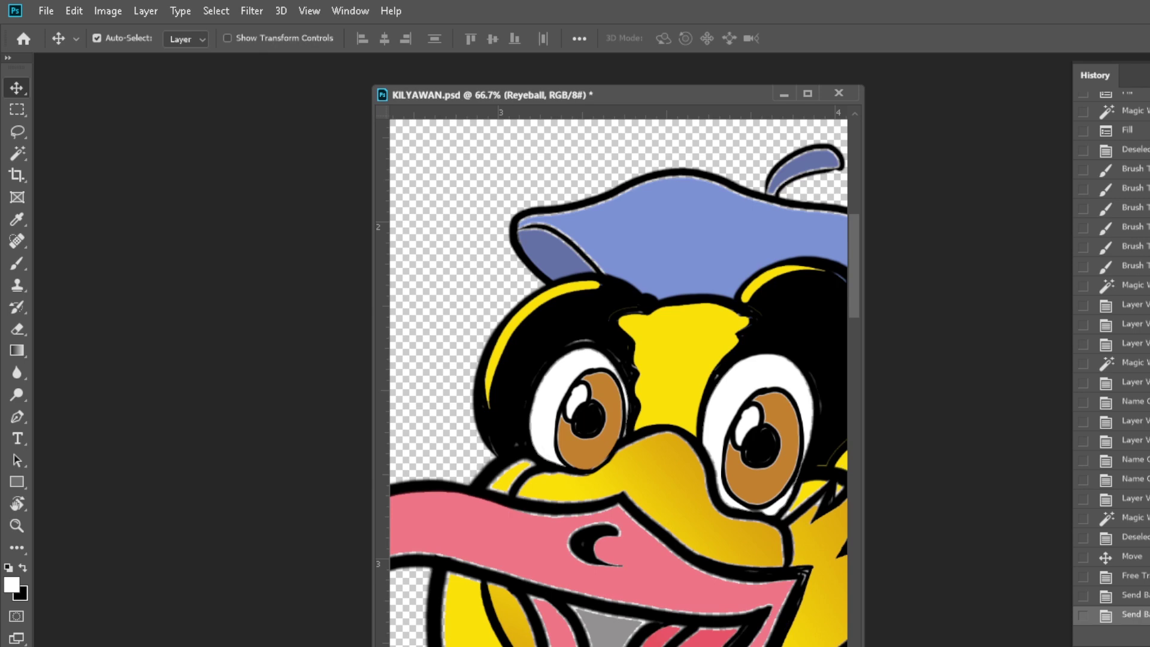
{"action": "key", "text": "ctrl+alt+a"}
{"action": "key", "text": "ctrl+bracketleft"}
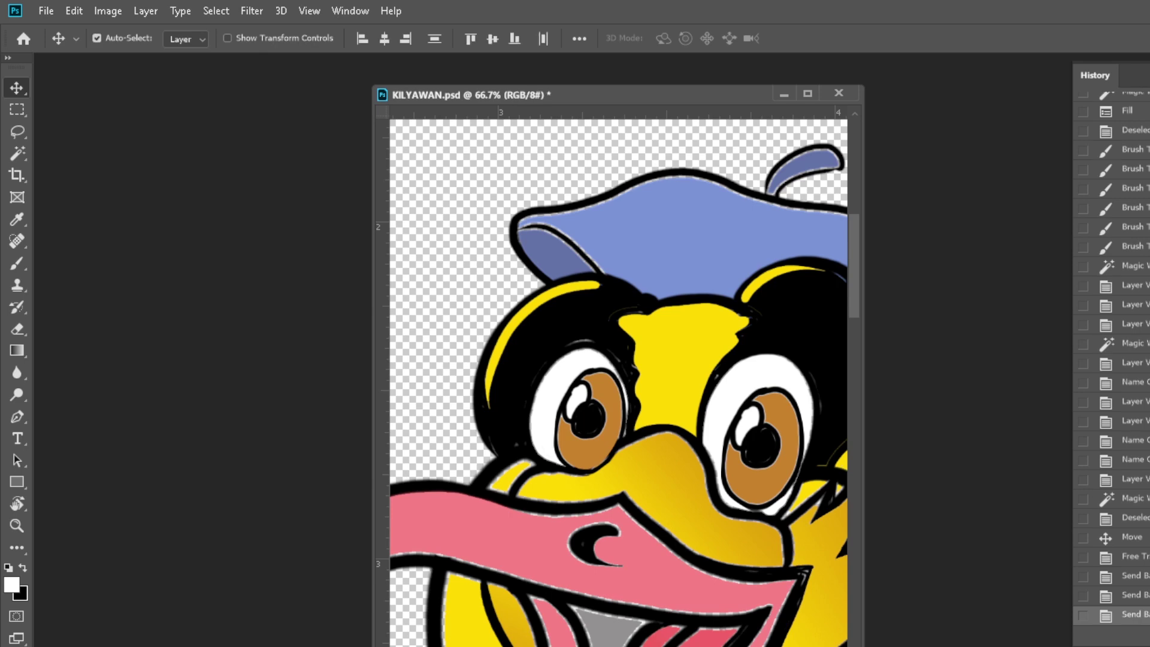
{"action": "key", "text": "ctrl+bracketleft"}
{"action": "key", "text": "ctrl+bracketleft"}
{"action": "key", "text": "ctrl+bracketleft"}
{"action": "key", "text": "ctrl+bracketleft"}
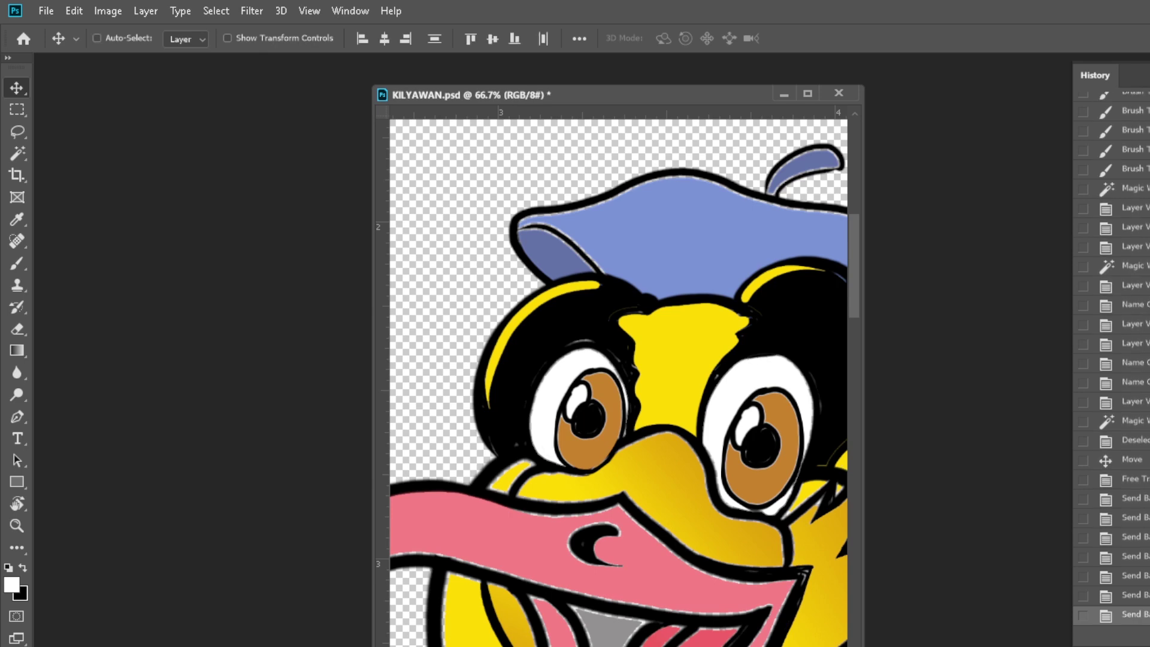
{"action": "key", "text": "ctrl+bracketright"}
{"action": "key", "text": "ctrl+bracketright"}
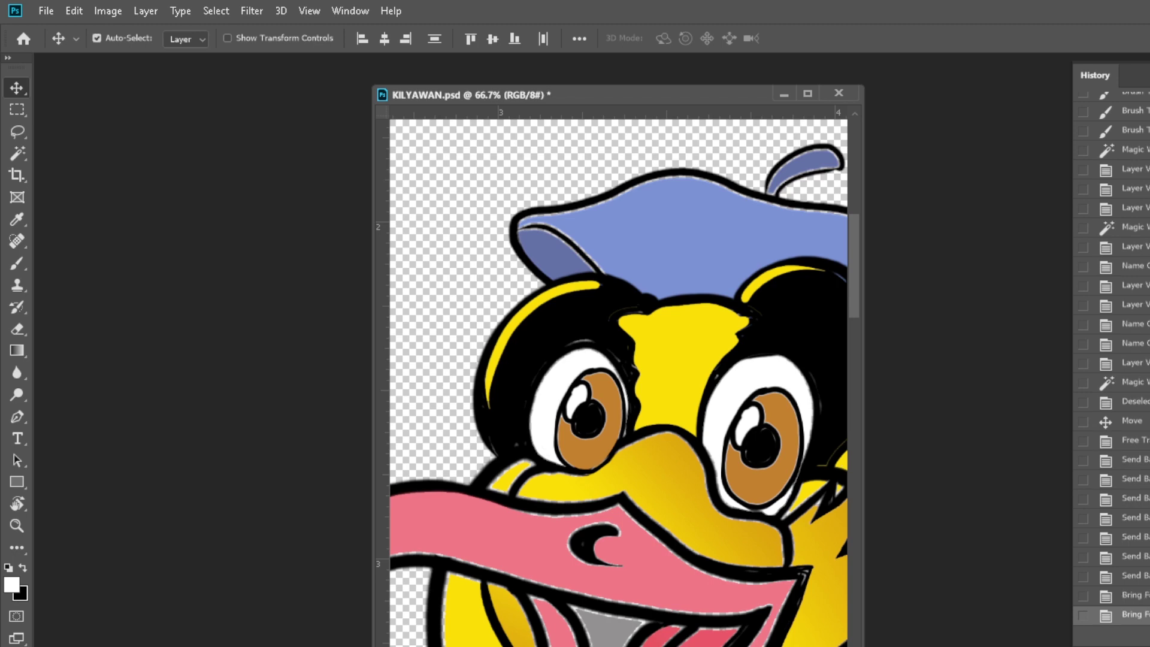
{"action": "key", "text": "ctrl+comma"}
{"action": "key", "text": "ctrl+comma"}
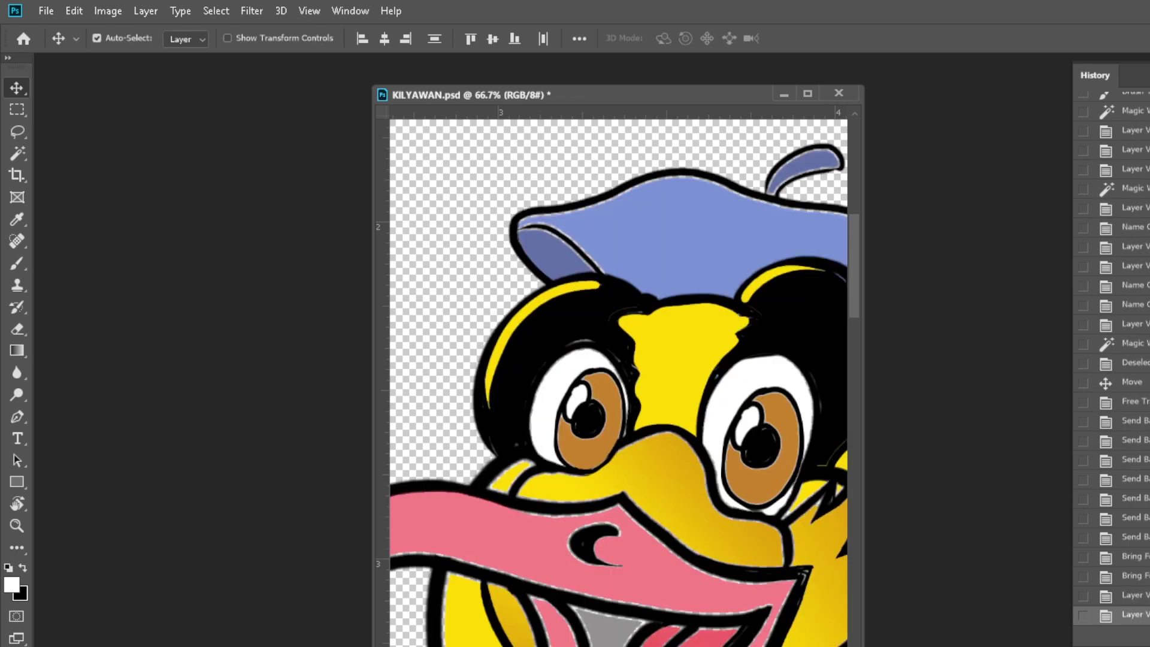
{"action": "key", "text": "ctrl+comma"}
{"action": "key", "text": "ctrl+comma"}
{"action": "key", "text": "ctrl+bracketleft"}
{"action": "key", "text": "ctrl+bracketleft"}
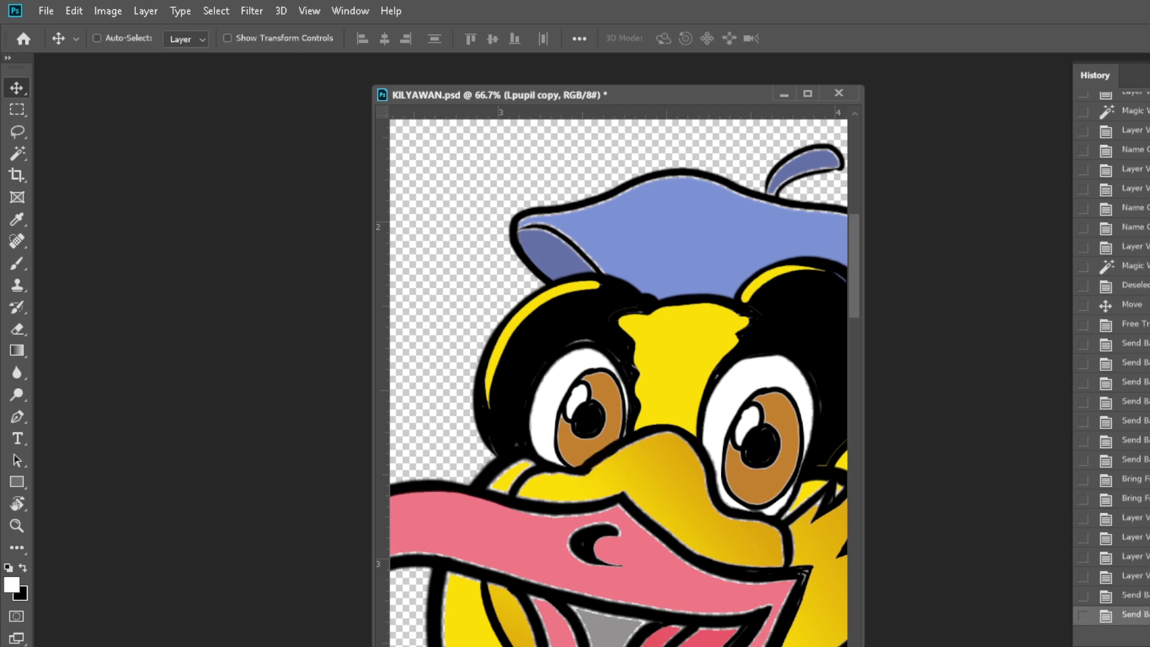
{"action": "key", "text": "ctrl+comma"}
{"action": "key", "text": "ctrl+comma"}
Step: Nudge the right-eye pupil, save, and group the eye layers as EYES
{"action": "mouse_move", "coordinate": [781, 468]}
{"action": "left_mouse_down"}
{"action": "mouse_move", "coordinate": [779, 487]}
{"action": "mouse_move", "coordinate": [778, 475]}
{"action": "left_mouse_up"}
{"action": "key", "text": "alt+bracketleft"}
{"action": "key", "text": "ctrl+s"}
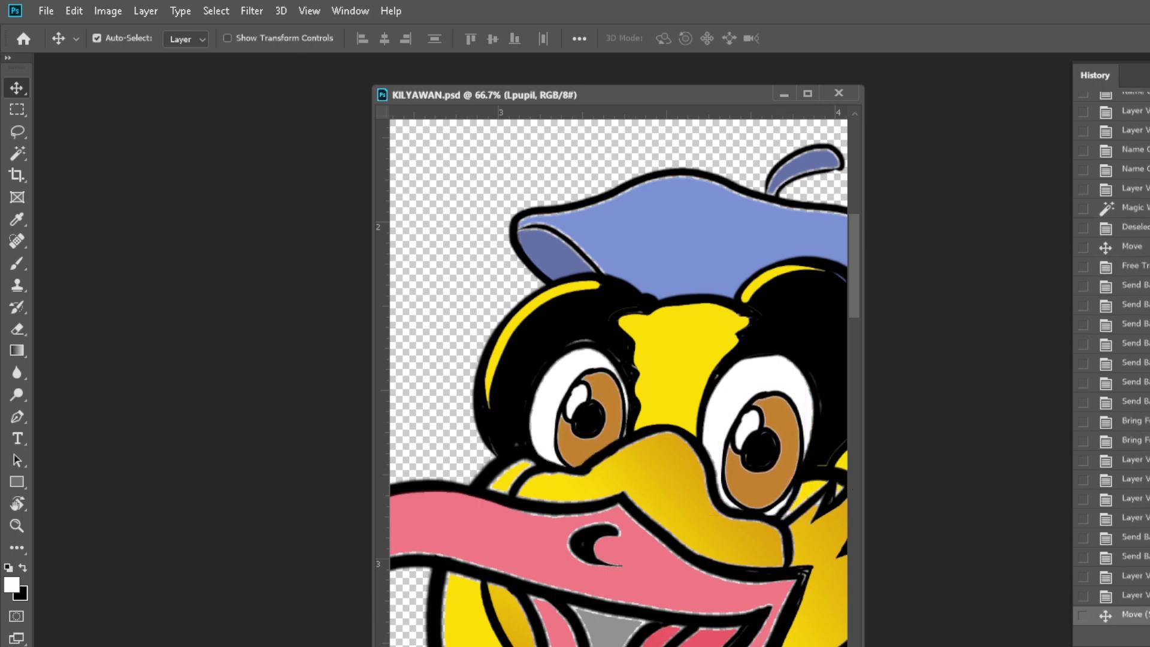
{"action": "key", "text": "ctrl+g"}
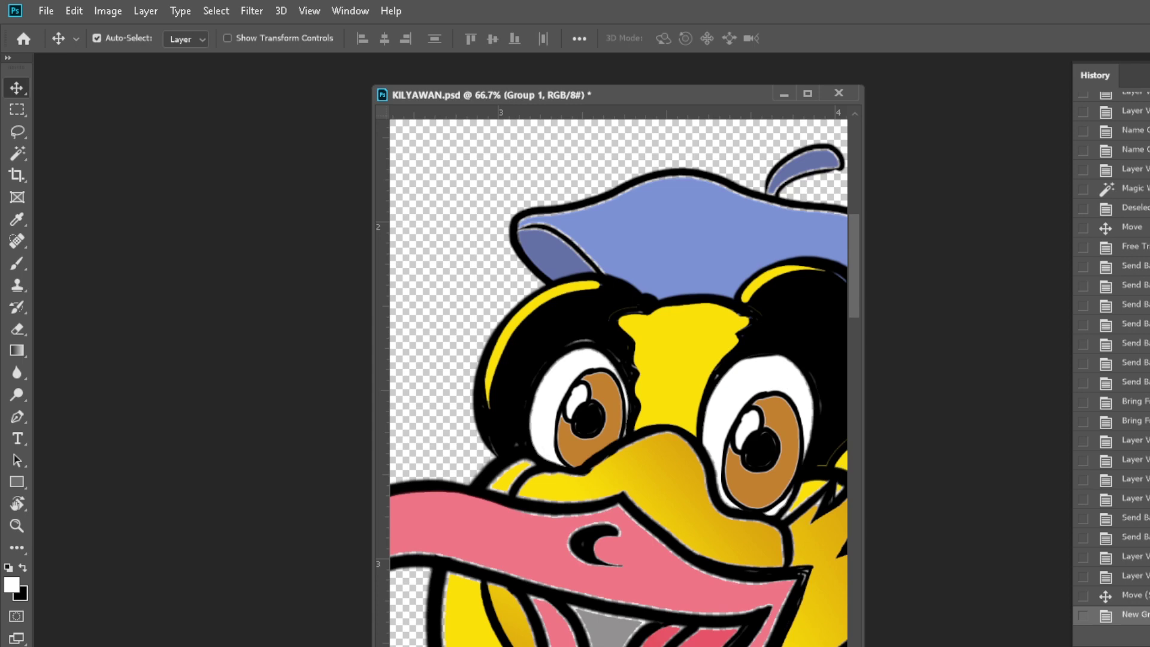
{"action": "key", "text": "Return"}
{"action": "key", "text": "ctrl+bracketleft"}
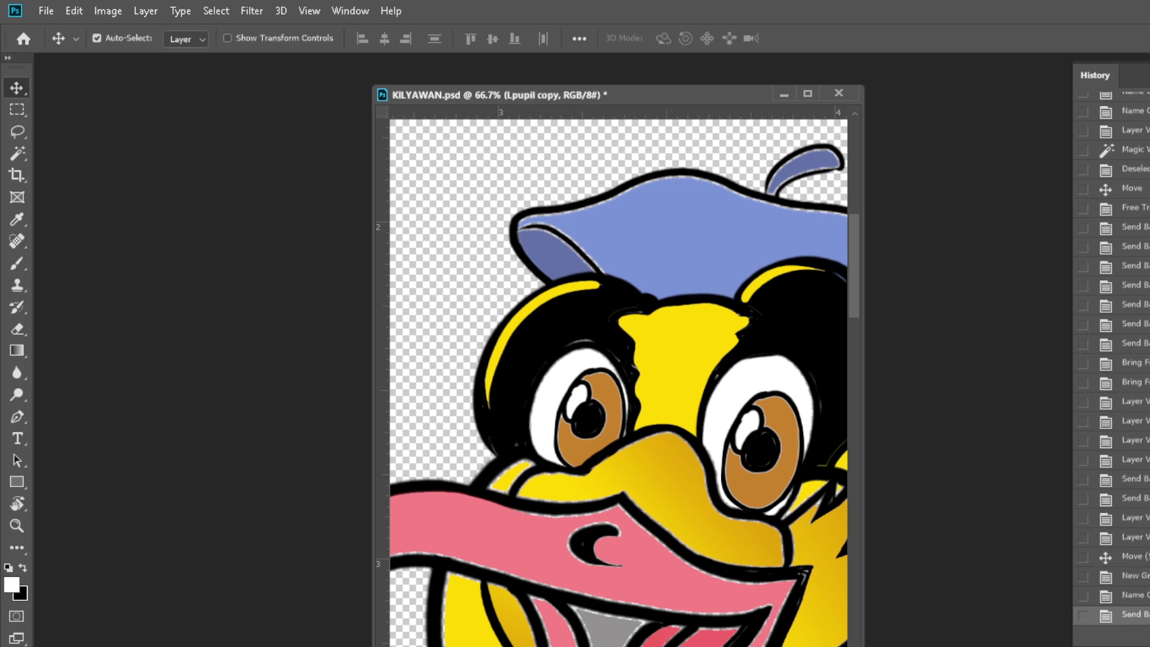
{"action": "key", "text": "ctrl+bracketleft"}
{"action": "key", "text": "ctrl+bracketleft"}
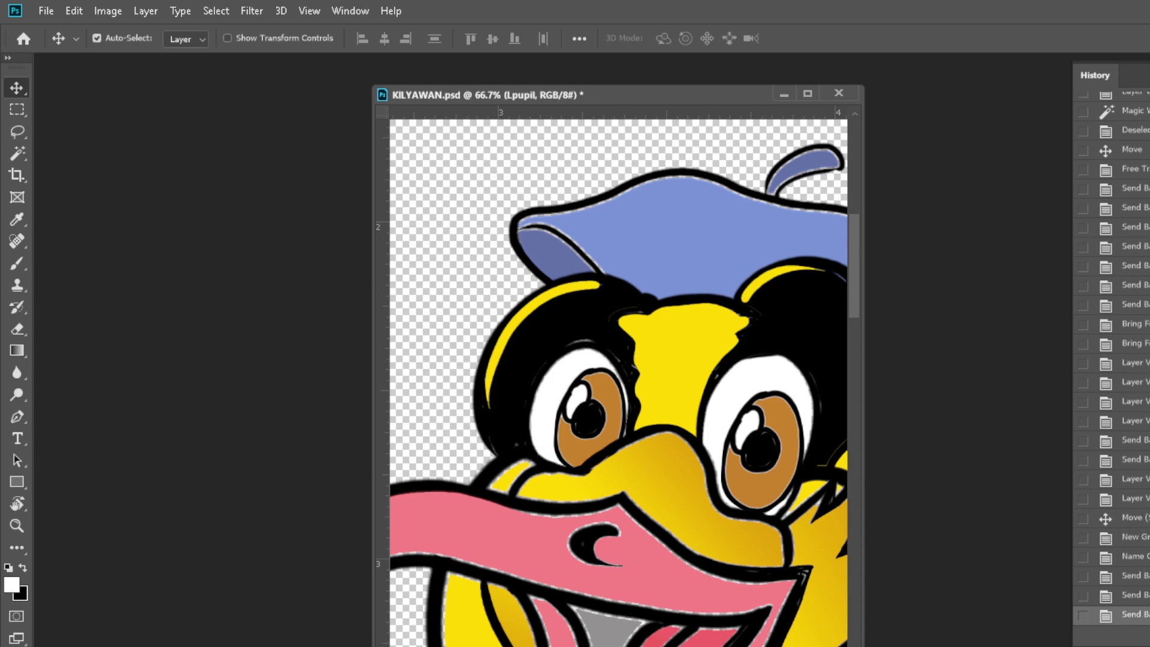
{"action": "key", "text": "ctrl+comma"}
{"action": "key", "text": "ctrl+comma"}
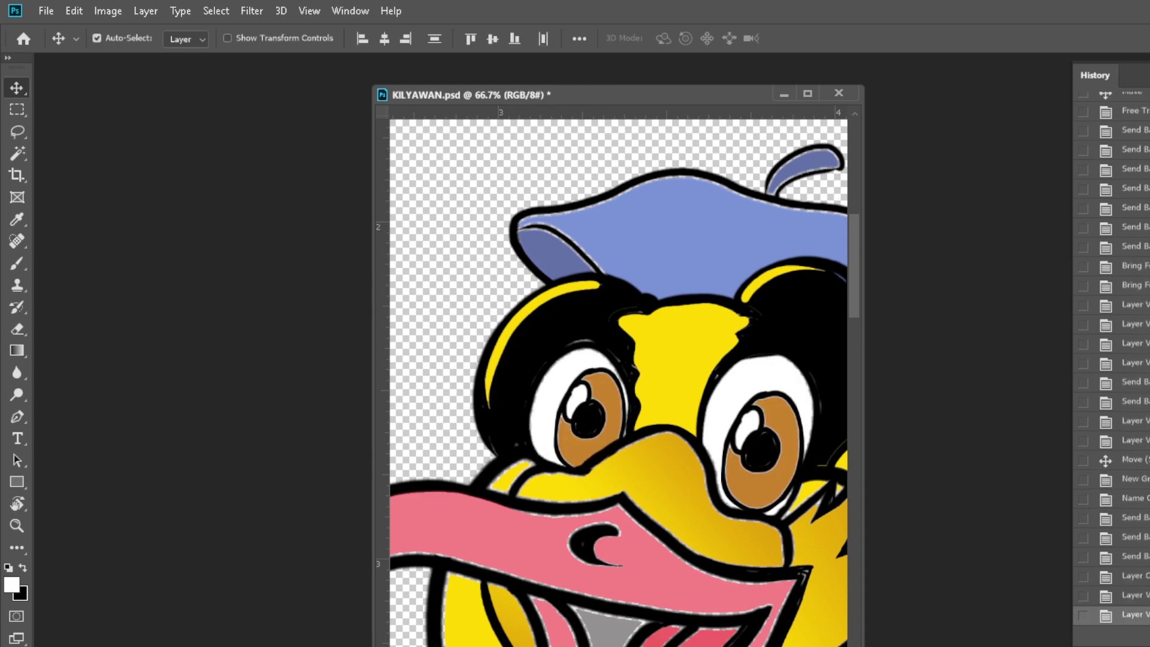
Step: Zoom out and reframe the view on the bird's head
{"action": "key", "text": "ctrl+minus"}
{"action": "key", "text": "ctrl+minus"}
{"action": "key", "text": "ctrl+minus"}
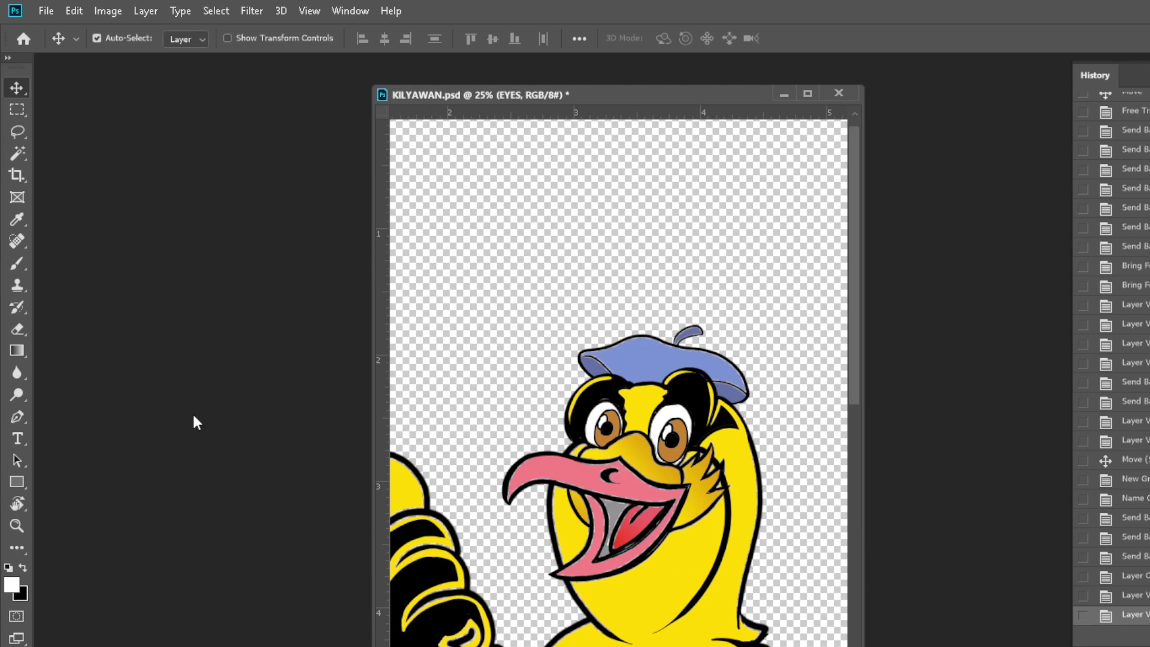
{"action": "key", "text": "z"}
{"action": "left_click", "coordinate": [577, 517]}
{"action": "key", "text": "v"}
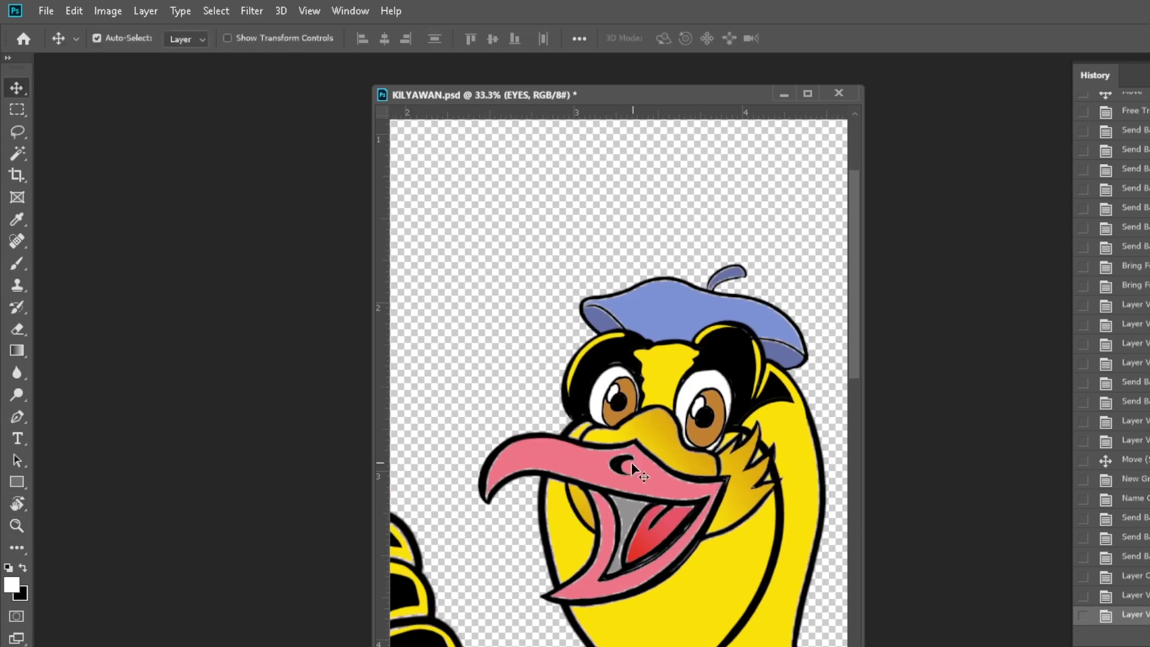
{"action": "key", "text": "ctrl+comma"}
{"action": "key", "text": "ctrl+comma"}
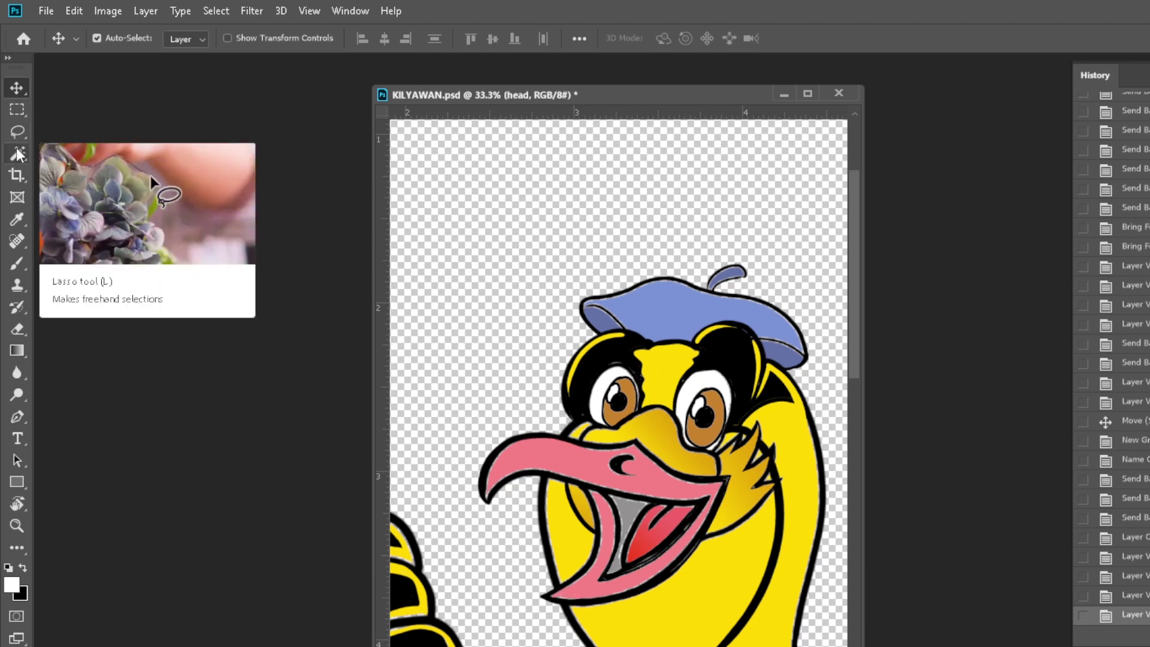
Step: Try a quick brush selection on the pink beak, then drop it
{"action": "key", "text": "shift+w"}
{"action": "mouse_move", "coordinate": [622, 478]}
{"action": "left_mouse_down"}
{"action": "mouse_move", "coordinate": [650, 492]}
{"action": "mouse_move", "coordinate": [609, 516]}
{"action": "left_mouse_up"}
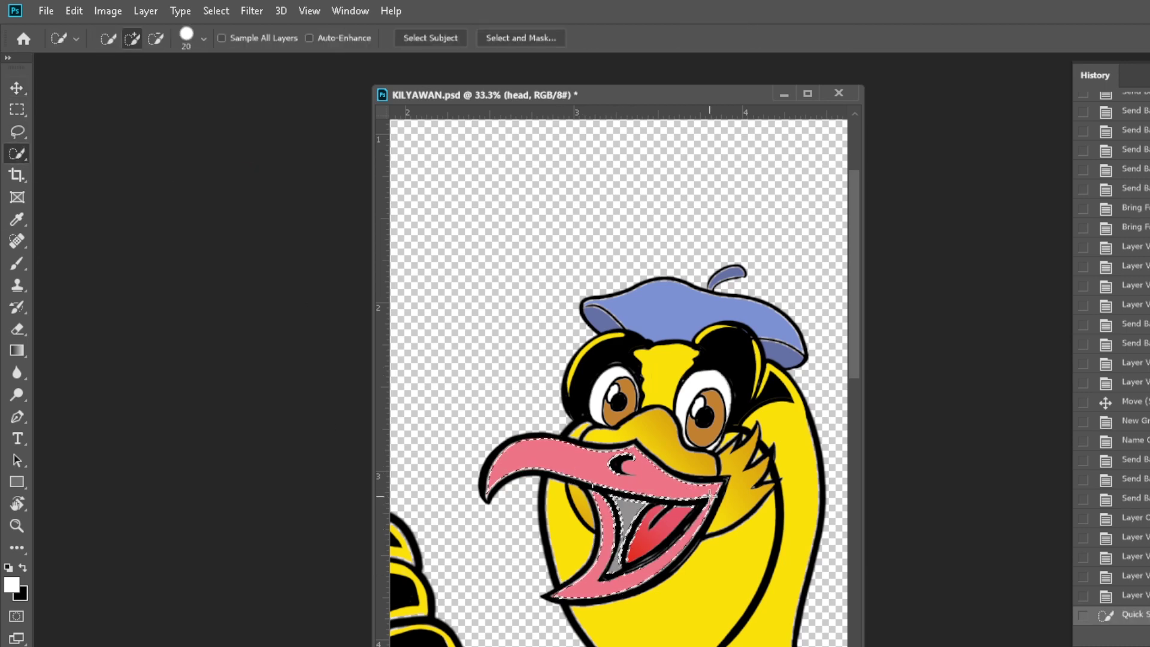
{"action": "key", "text": "ctrl+plus"}
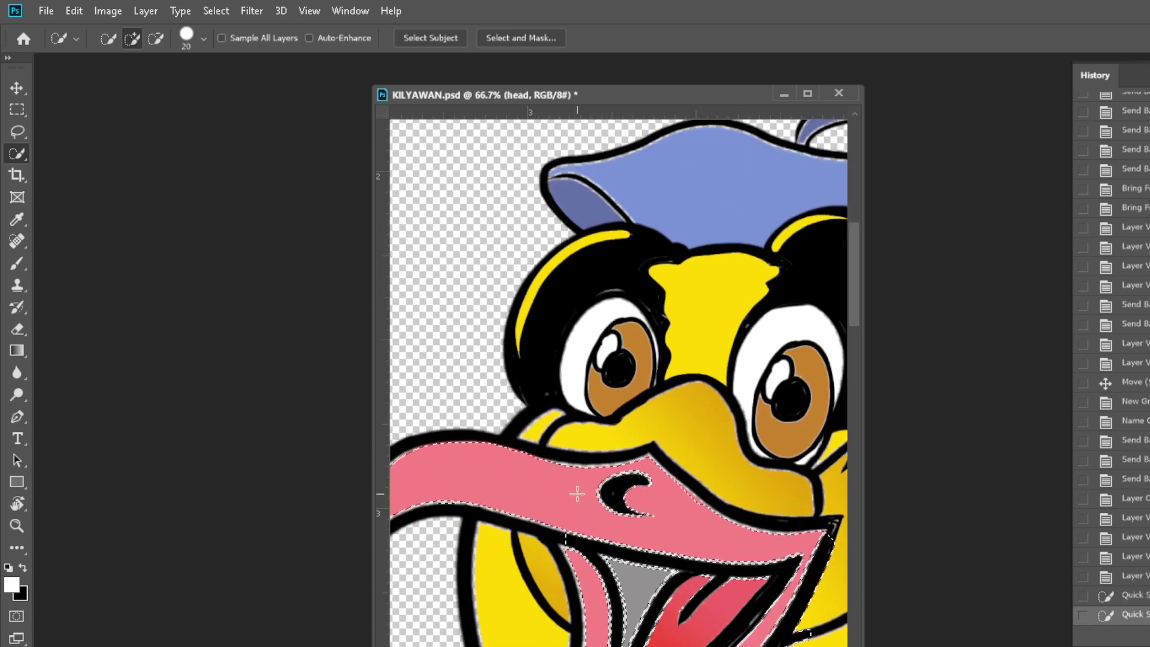
{"action": "key", "text": "ctrl+d"}
{"action": "key", "text": "p"}
Step: Start a Pen path along the upper beak and around the lower beak tip
{"action": "left_click", "coordinate": [650, 428]}
{"action": "scroll", "coordinate": [642, 506], "scroll_direction": "up", "scroll_amount": 2}
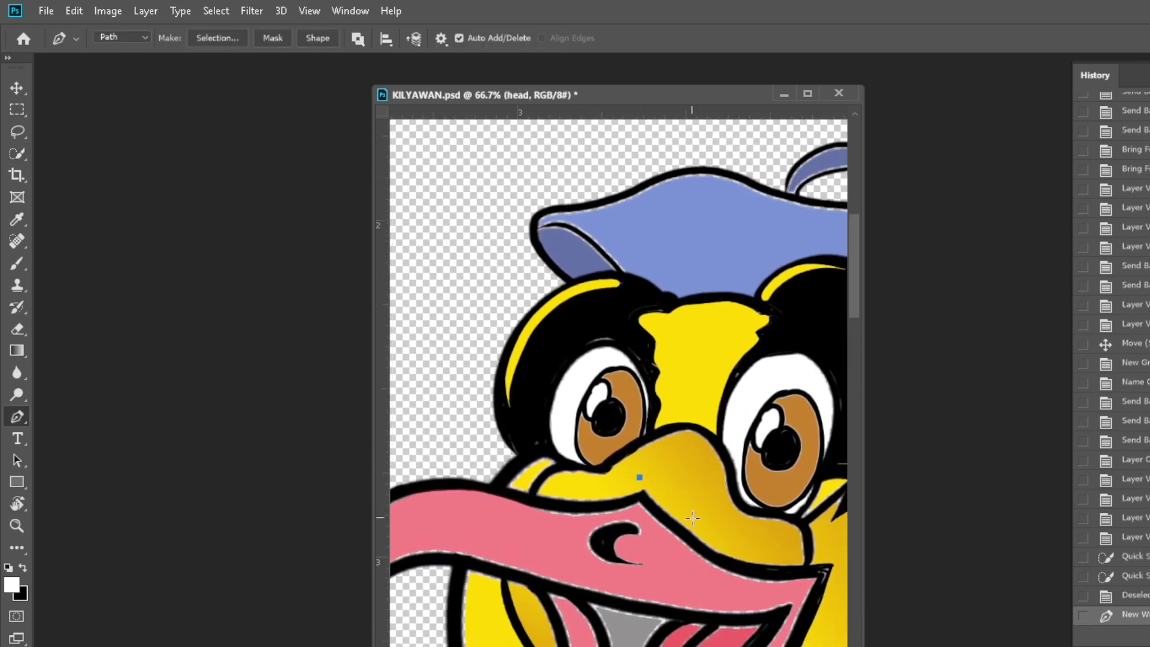
{"action": "left_click", "coordinate": [786, 556]}
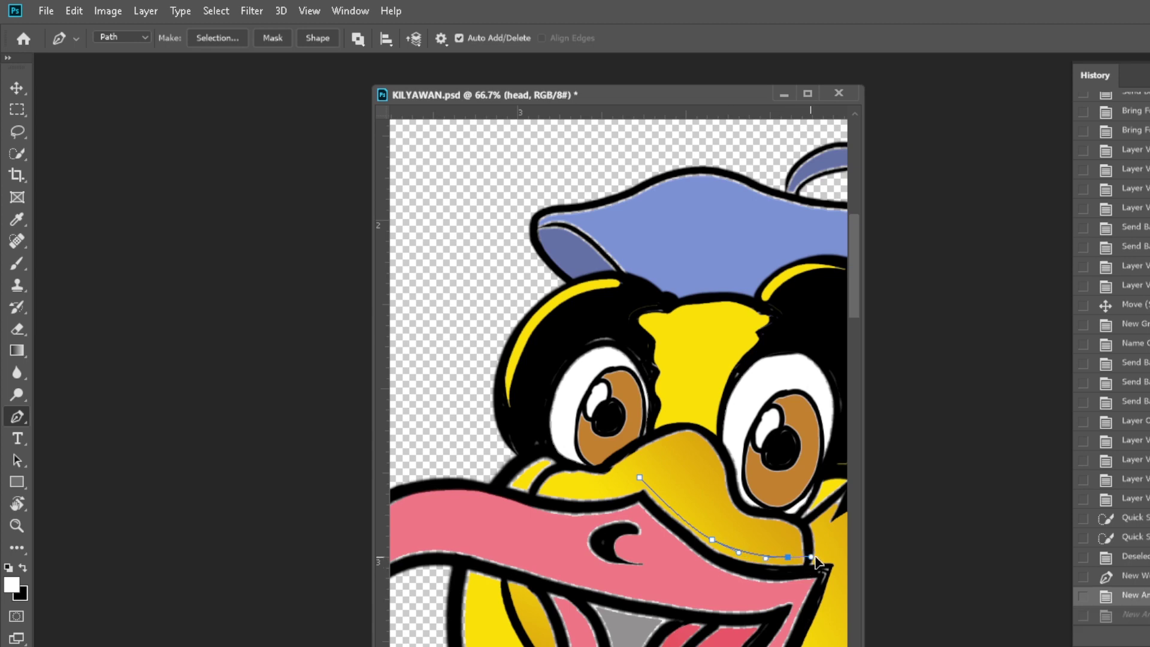
{"action": "left_click", "coordinate": [843, 552]}
{"action": "scroll", "coordinate": [837, 539], "scroll_direction": "down", "scroll_amount": 1}
{"action": "scroll", "coordinate": [791, 641], "scroll_direction": "down", "scroll_amount": 3}
{"action": "scroll", "coordinate": [791, 640], "scroll_direction": "left", "scroll_amount": 1}
{"action": "left_click_drag", "start_coordinate": [663, 622], "coordinate": [704, 624]}
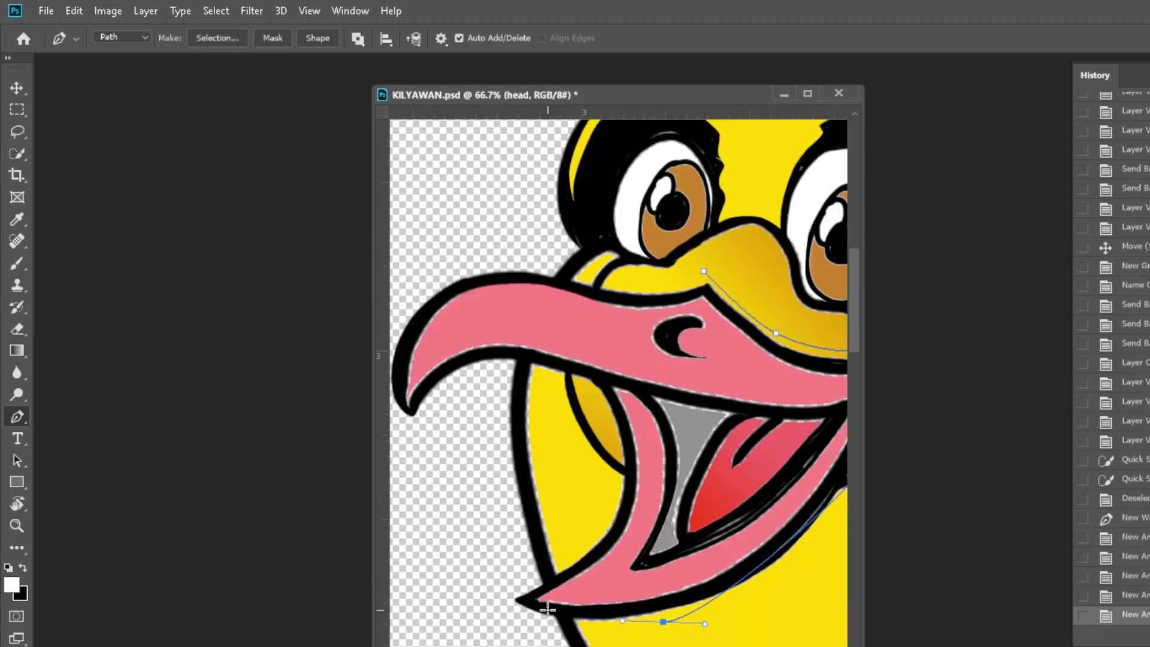
{"action": "mouse_move", "coordinate": [522, 612]}
{"action": "left_mouse_down"}
{"action": "mouse_move", "coordinate": [511, 597]}
{"action": "mouse_move", "coordinate": [587, 554]}
{"action": "left_mouse_up"}
Step: Trace the path up the mouth edge and close it at its starting point
{"action": "left_click", "coordinate": [497, 579]}
{"action": "left_click_drag", "start_coordinate": [615, 490], "coordinate": [621, 460]}
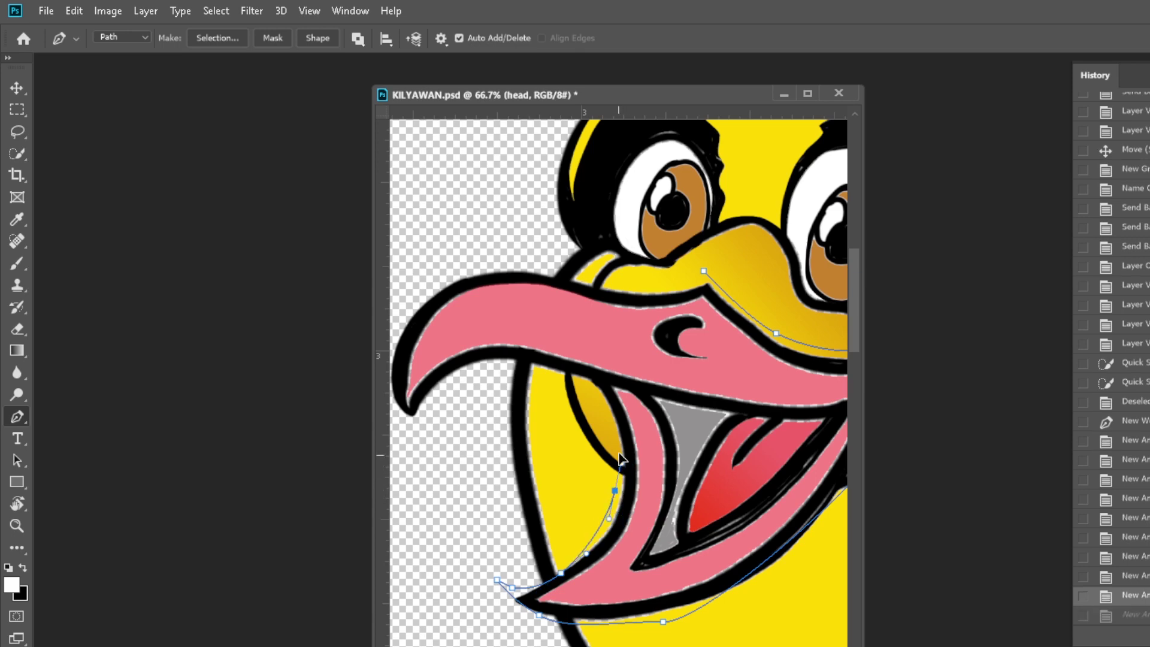
{"action": "left_click_drag", "start_coordinate": [599, 400], "coordinate": [587, 378]}
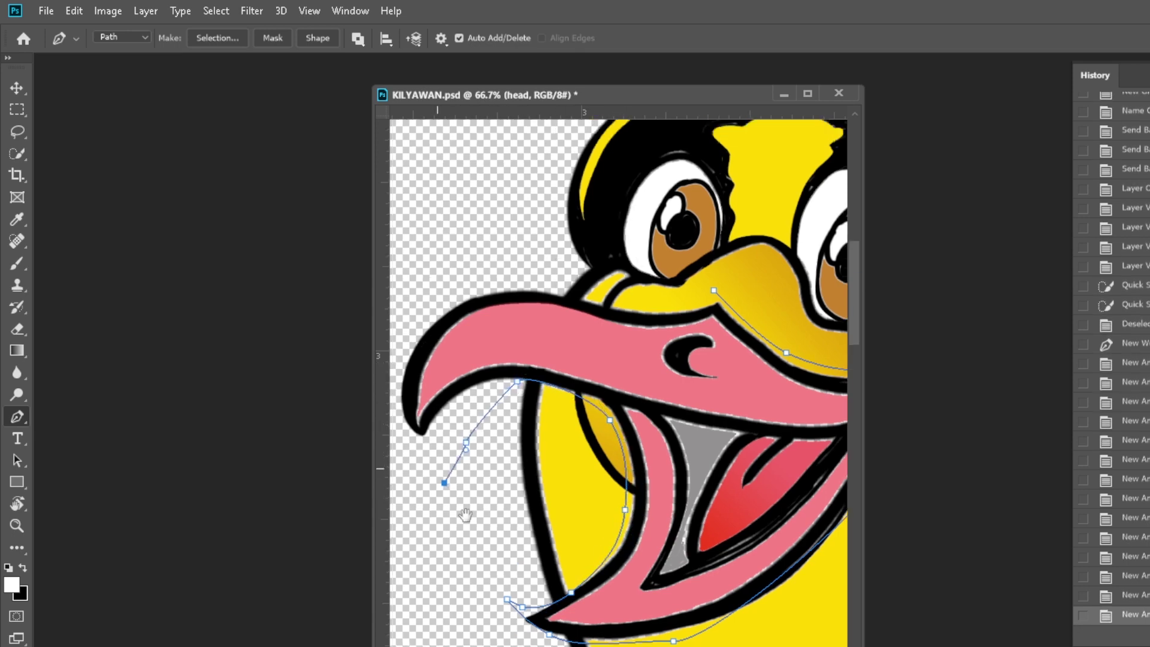
{"action": "scroll", "coordinate": [506, 372], "scroll_direction": "up", "scroll_amount": 3}
{"action": "left_click_drag", "start_coordinate": [448, 349], "coordinate": [503, 346]}
{"action": "left_click", "coordinate": [495, 394]}
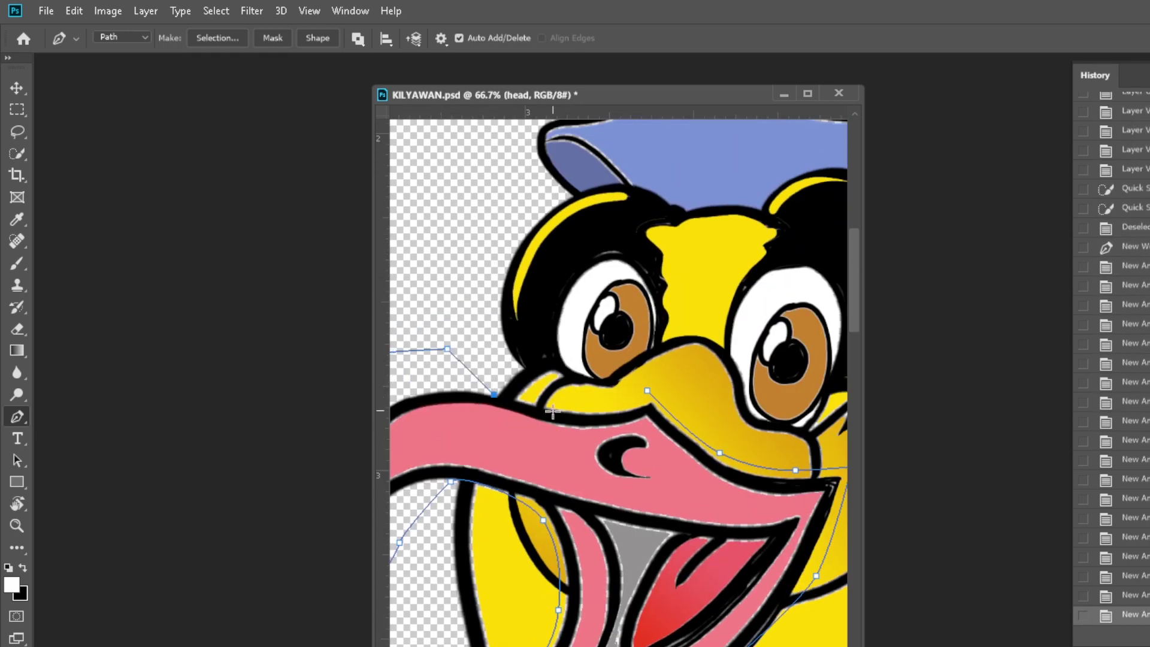
{"action": "left_click_drag", "start_coordinate": [559, 413], "coordinate": [607, 407]}
{"action": "left_click", "coordinate": [648, 391]}
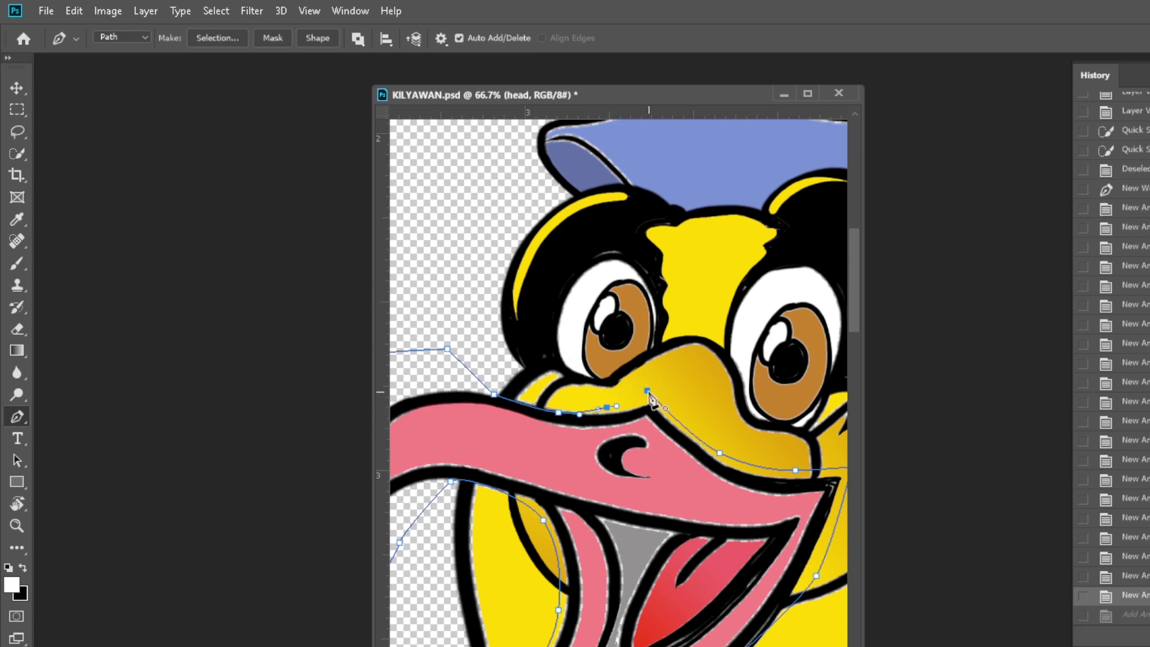
Step: Turn the path into a selection and copy the beak onto a new Layer 1
{"action": "key", "text": "ctrl+Return"}
{"action": "right_click", "coordinate": [612, 476]}
{"action": "key", "text": "Escape"}
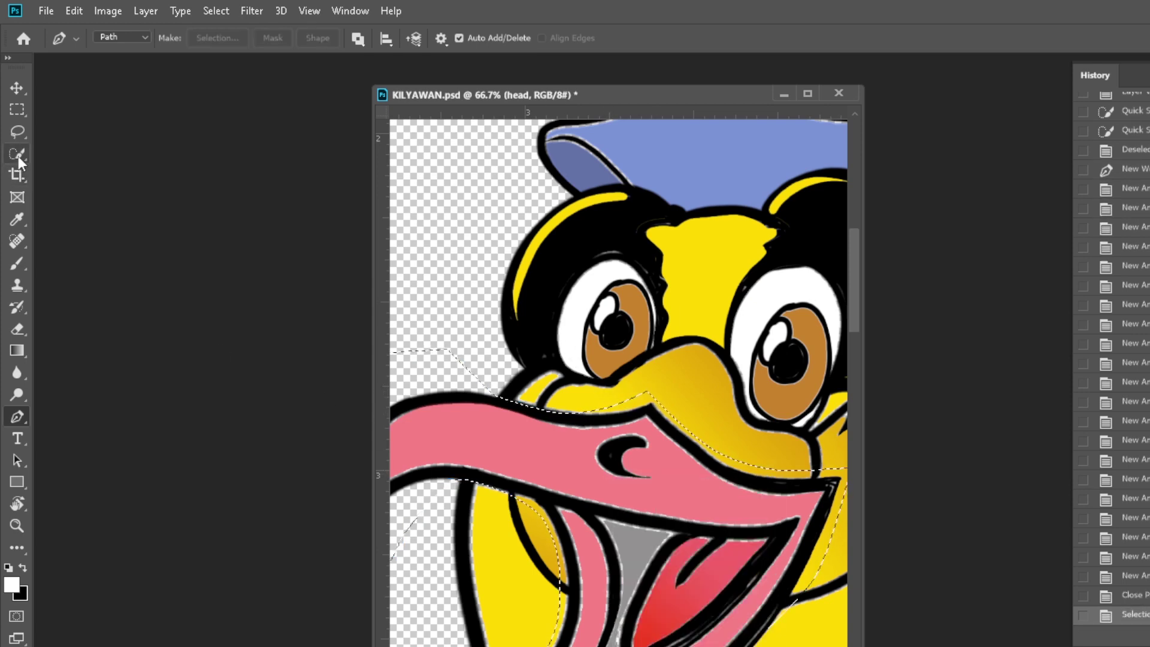
{"action": "left_click", "coordinate": [17, 153]}
{"action": "left_click", "coordinate": [102, 169]}
{"action": "right_click", "coordinate": [540, 439]}
{"action": "key", "text": "Escape"}
{"action": "key", "text": "ctrl+j"}
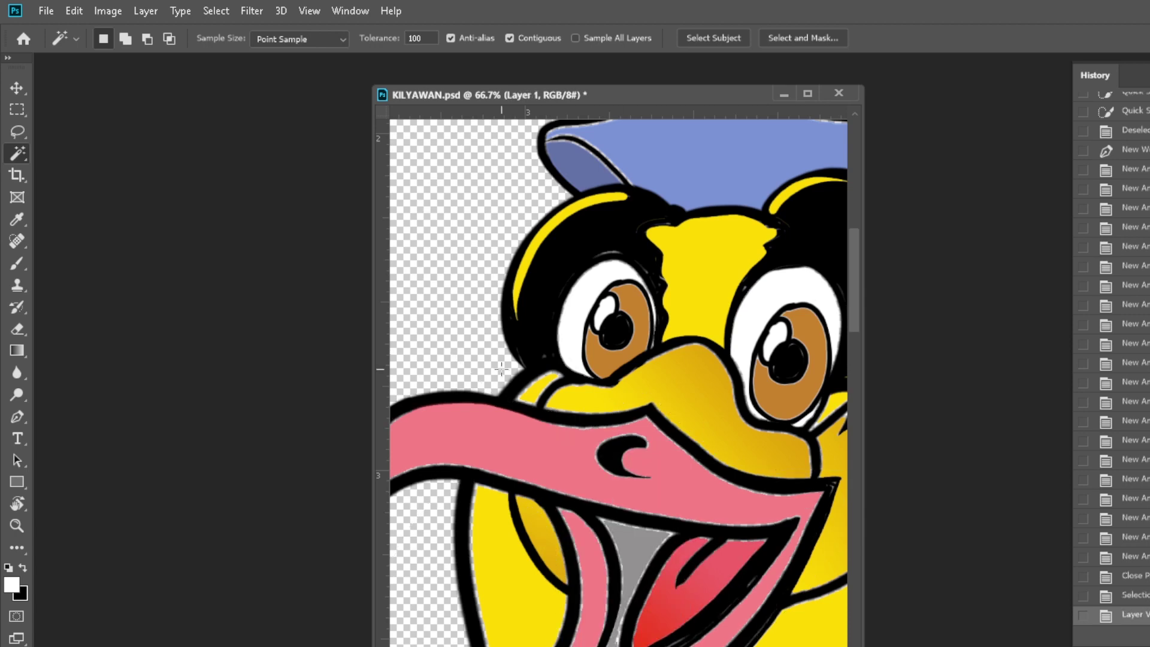
{"action": "left_click", "coordinate": [28, 94]}
Step: Move the beak copy to the canvas's top-left and sample the body's yellow
{"action": "key", "text": "ctrl+minus"}
{"action": "key", "text": "ctrl+minus"}
{"action": "left_click_drag", "start_coordinate": [613, 446], "coordinate": [484, 191]}
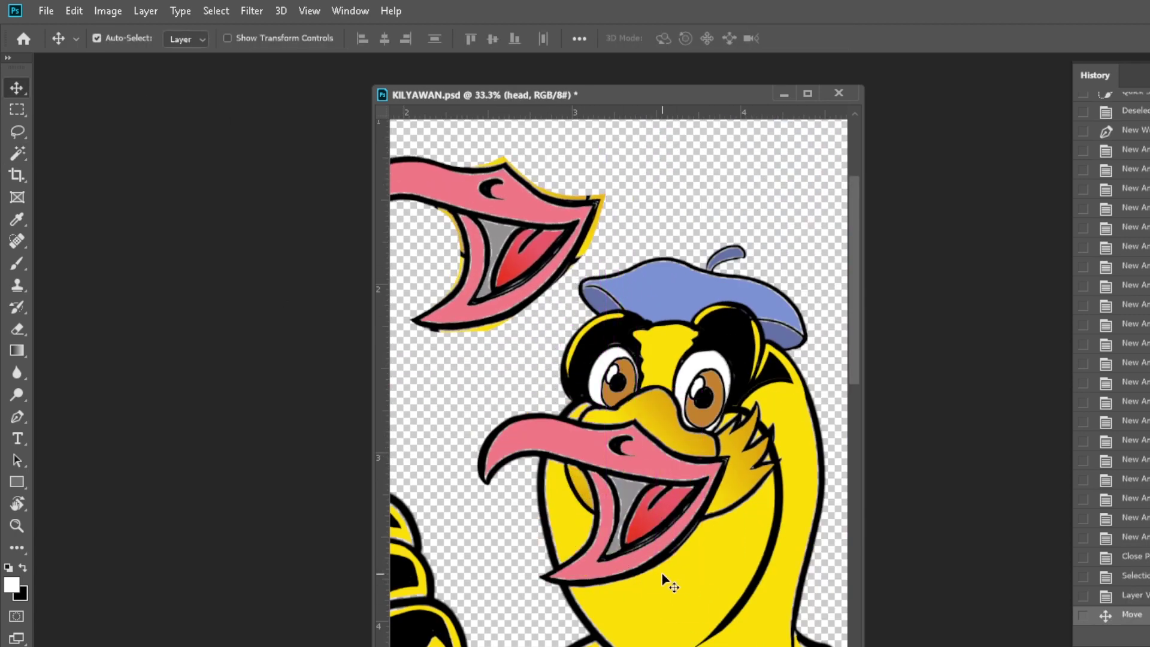
{"action": "key", "text": "i"}
{"action": "left_click", "coordinate": [688, 588]}
{"action": "key", "text": "b"}
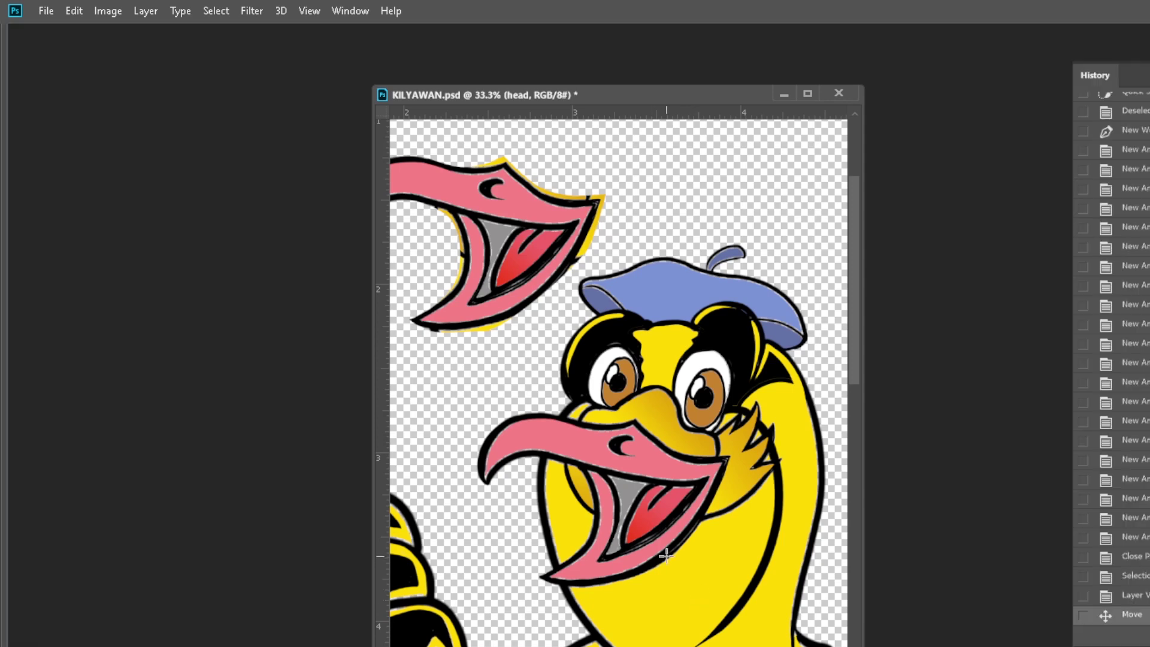
Step: Paint yellow over the pink lower beak, mouth and tongue
{"action": "left_click_drag", "start_coordinate": [692, 535], "coordinate": [583, 572]}
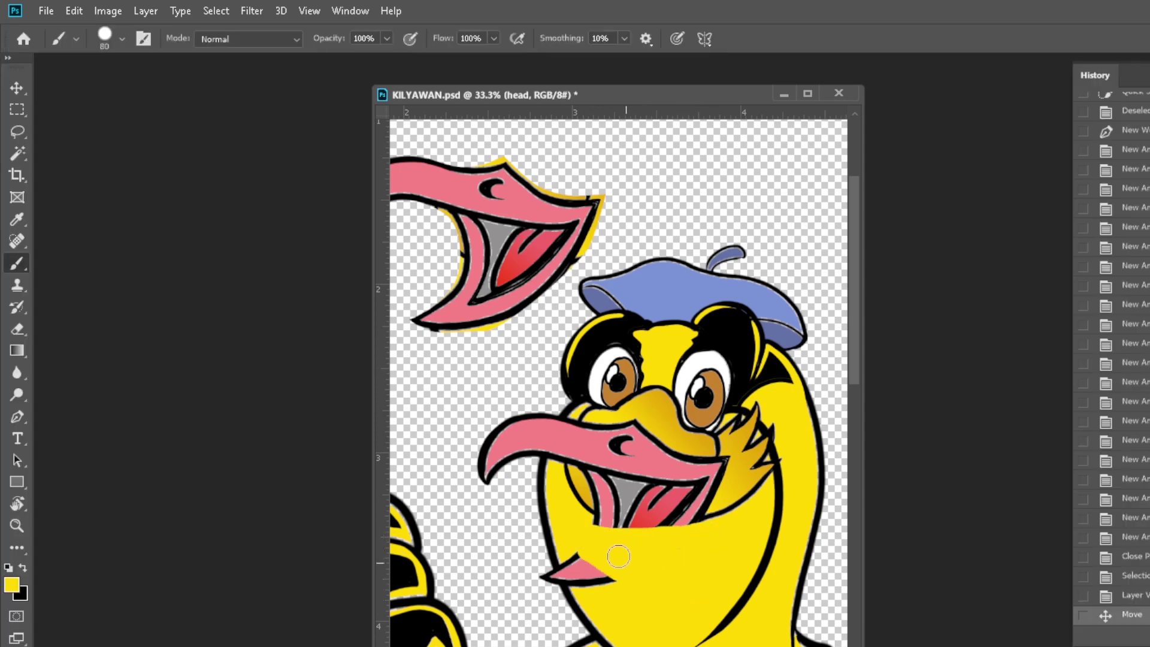
{"action": "left_click_drag", "start_coordinate": [605, 521], "coordinate": [590, 541]}
{"action": "mouse_move", "coordinate": [625, 598]}
{"action": "left_mouse_down"}
{"action": "mouse_move", "coordinate": [569, 559]}
{"action": "mouse_move", "coordinate": [530, 569]}
{"action": "left_mouse_up"}
{"action": "key", "text": "ctrl+z"}
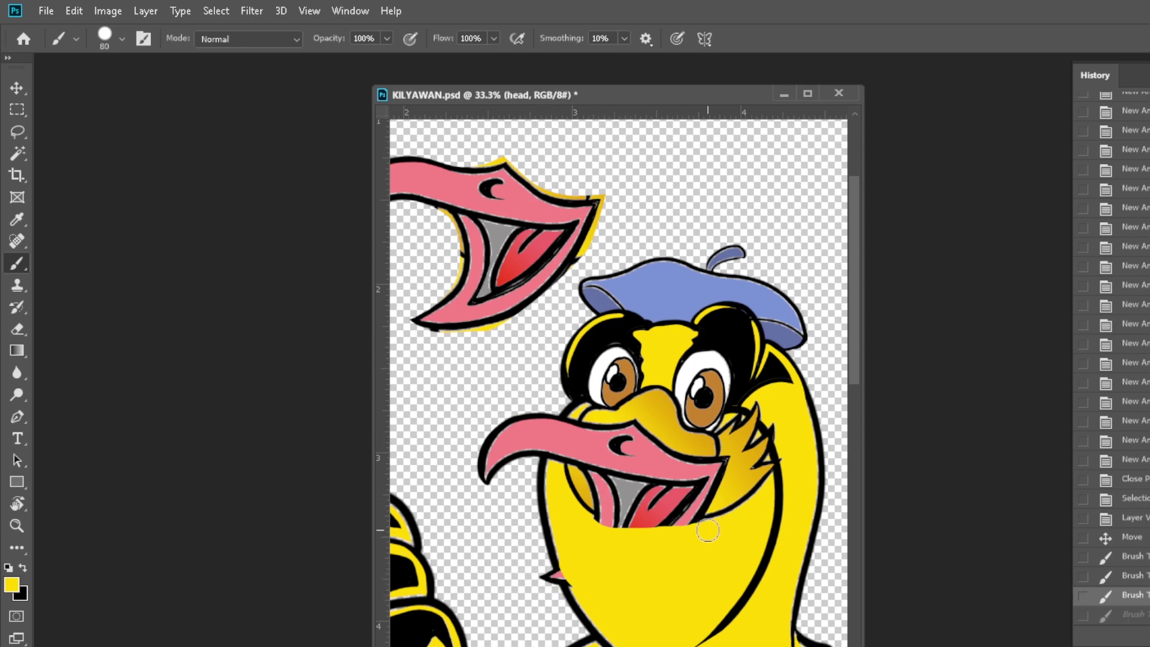
{"action": "left_click_drag", "start_coordinate": [694, 479], "coordinate": [609, 518]}
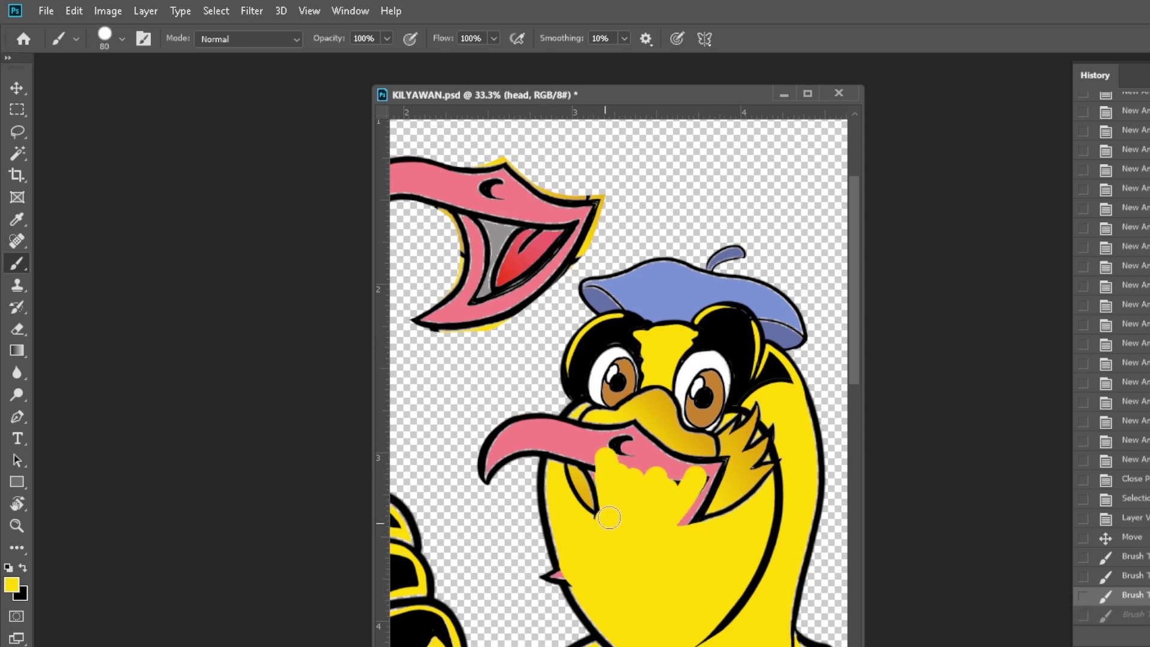
{"action": "left_click_drag", "start_coordinate": [595, 470], "coordinate": [589, 444]}
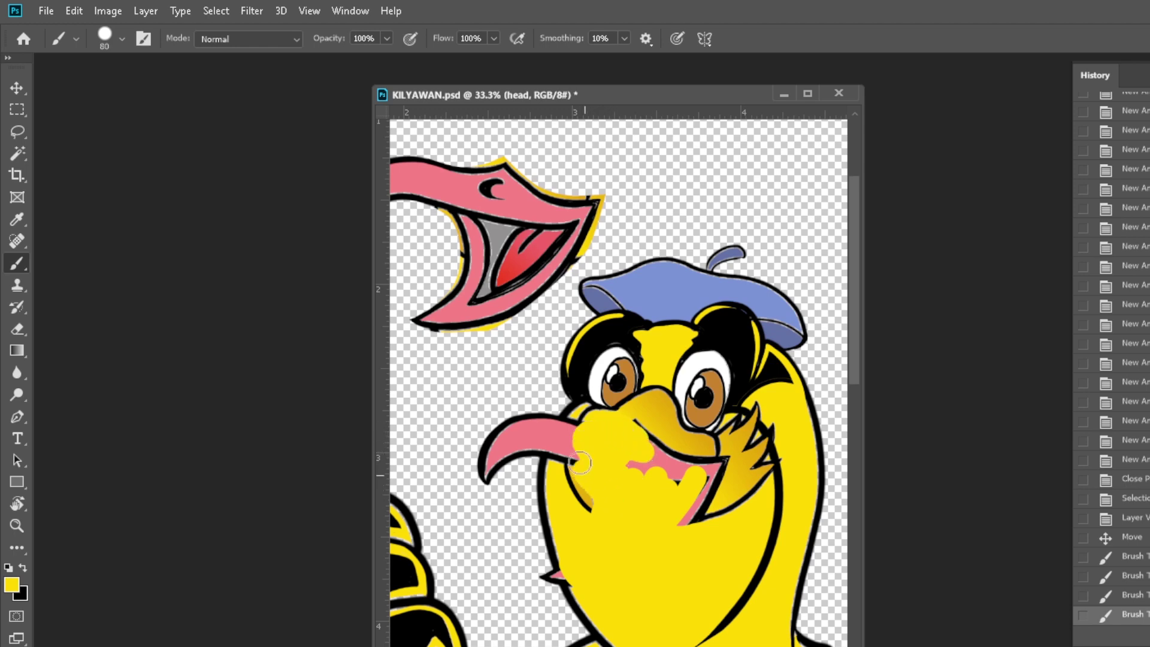
{"action": "left_click_drag", "start_coordinate": [585, 484], "coordinate": [638, 485]}
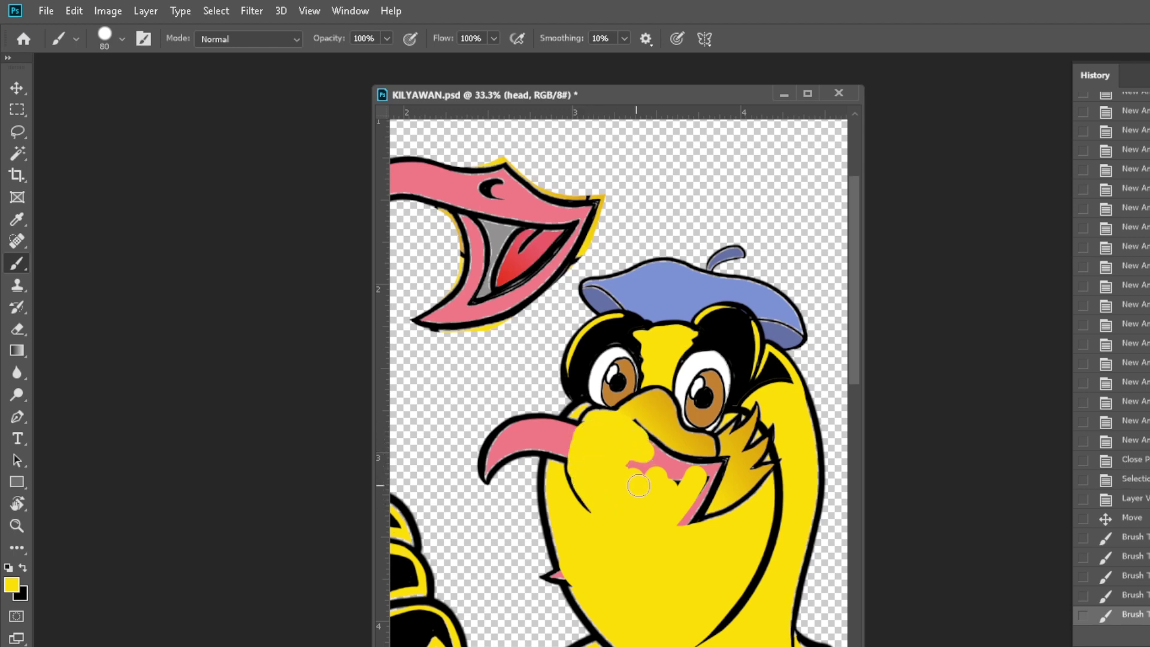
{"action": "left_click", "coordinate": [645, 464]}
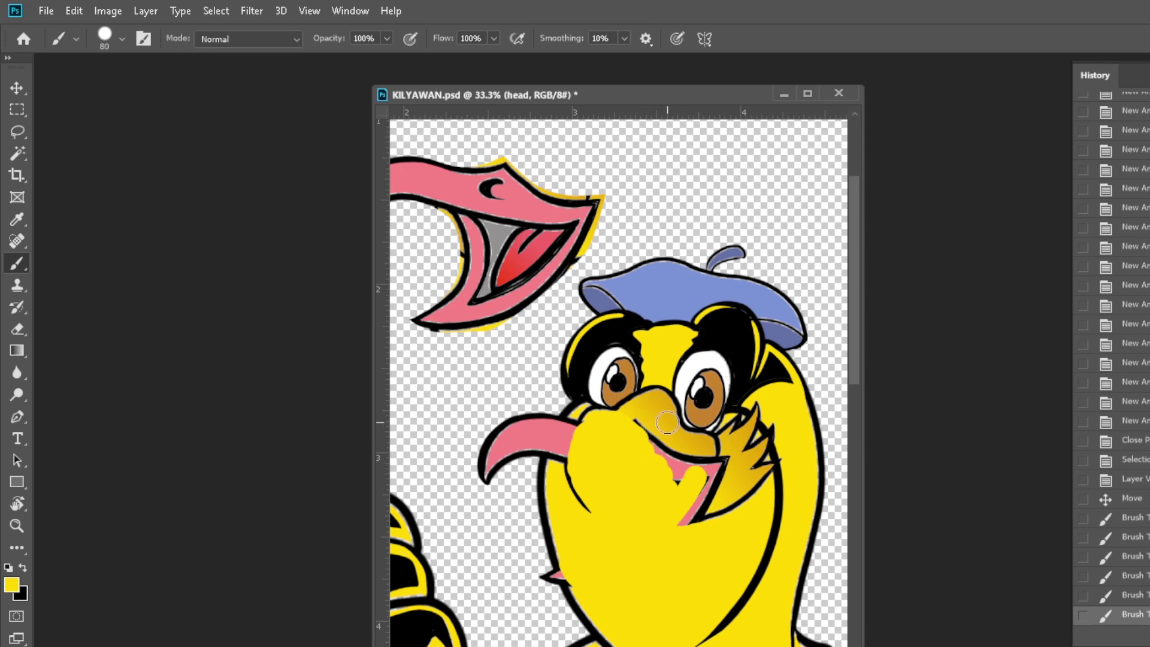
Step: Shade the muzzle with the darker gold colour and set yellow as background colour
{"action": "left_click", "coordinate": [665, 397], "text": "alt"}
{"action": "mouse_move", "coordinate": [634, 414]}
{"action": "left_mouse_down"}
{"action": "mouse_move", "coordinate": [658, 449]}
{"action": "mouse_move", "coordinate": [724, 454]}
{"action": "left_mouse_up"}
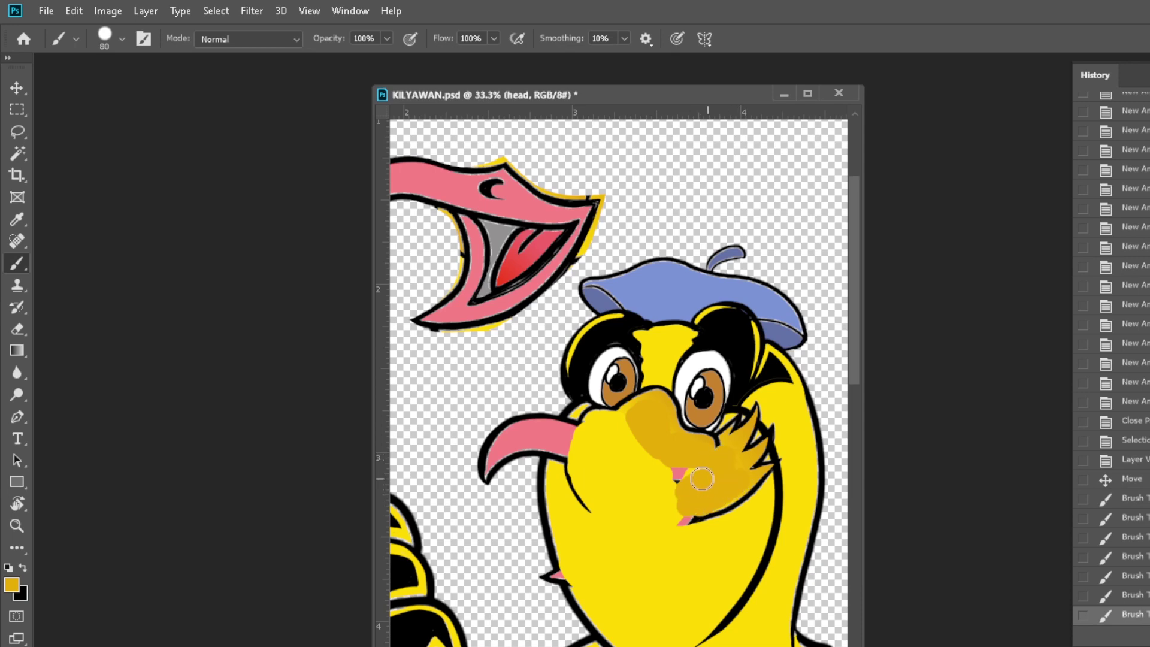
{"action": "left_click_drag", "start_coordinate": [688, 504], "coordinate": [686, 506]}
{"action": "left_click", "coordinate": [20, 593]}
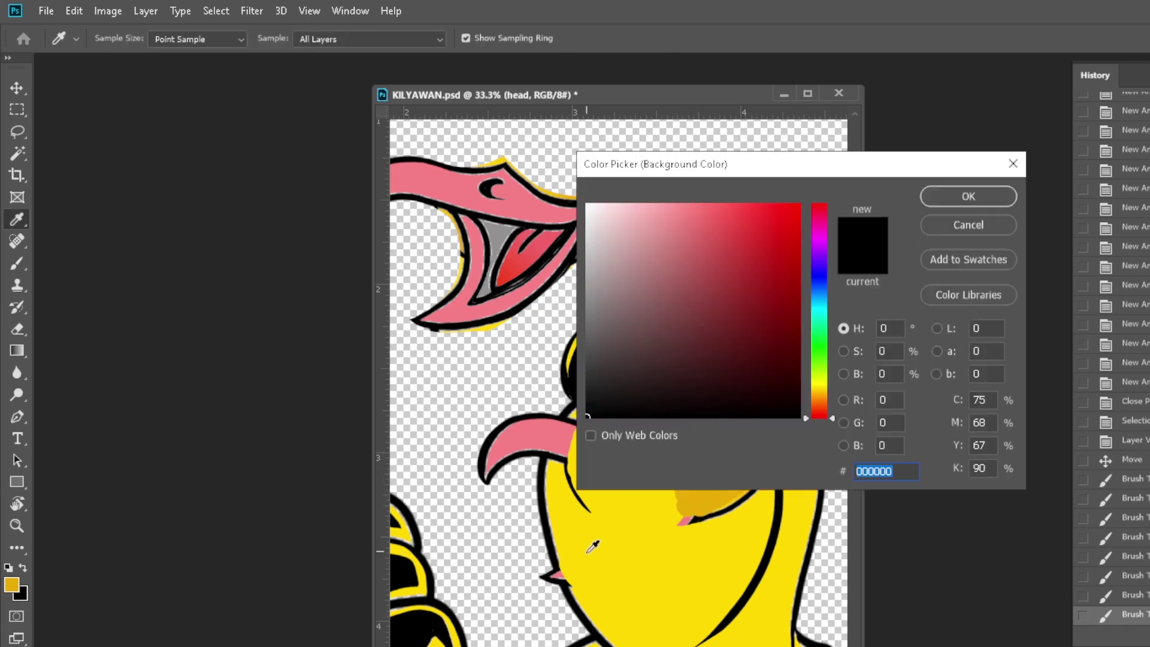
{"action": "left_click", "coordinate": [593, 546]}
{"action": "left_click", "coordinate": [976, 195]}
Step: Cover the chin spot and tongue edge in yellow, then erase the leftover tongue tip
{"action": "left_click_drag", "start_coordinate": [683, 519], "coordinate": [692, 515]}
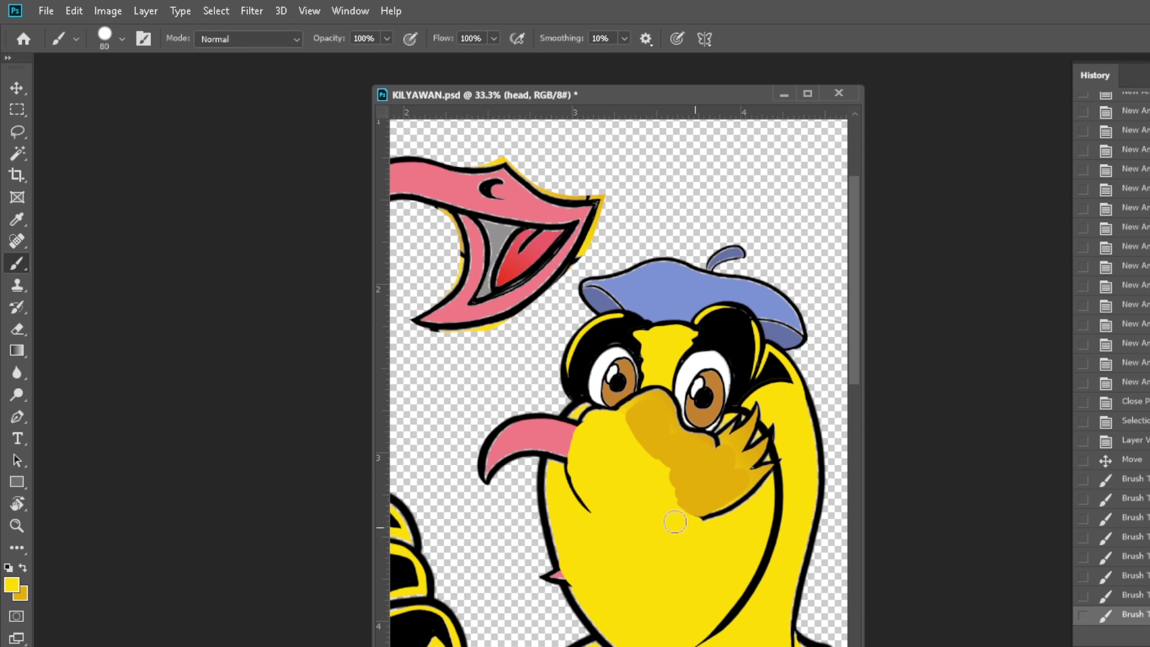
{"action": "left_click_drag", "start_coordinate": [578, 425], "coordinate": [554, 479]}
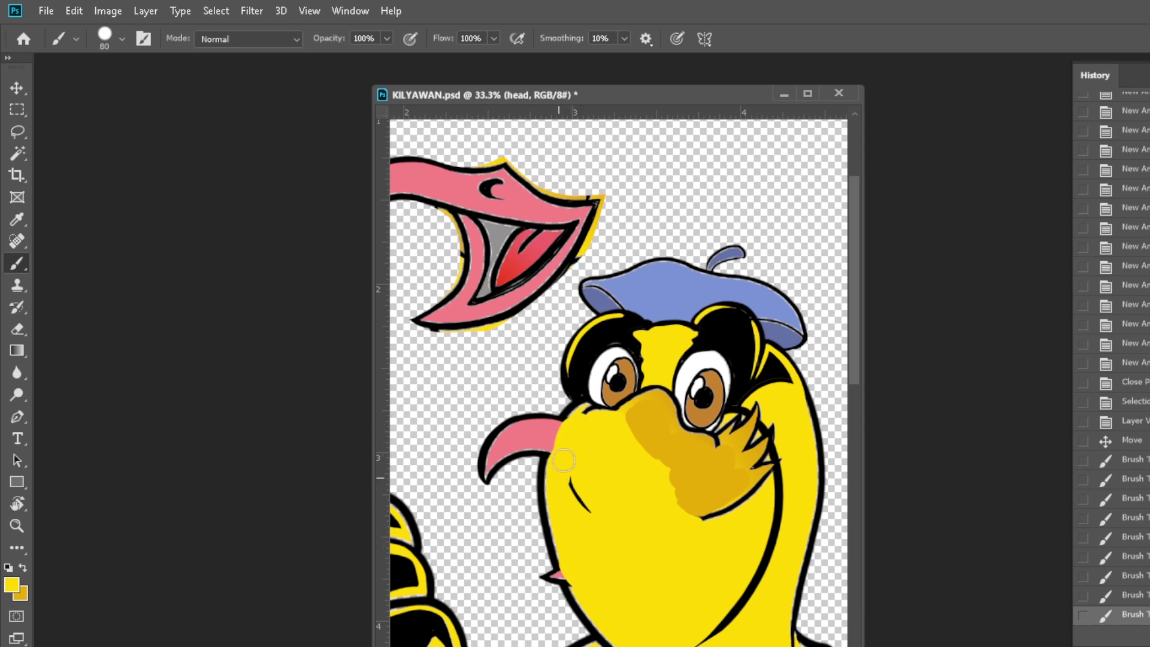
{"action": "left_click_drag", "start_coordinate": [560, 419], "coordinate": [578, 500]}
{"action": "key", "text": "e"}
{"action": "left_click_drag", "start_coordinate": [542, 428], "coordinate": [488, 457]}
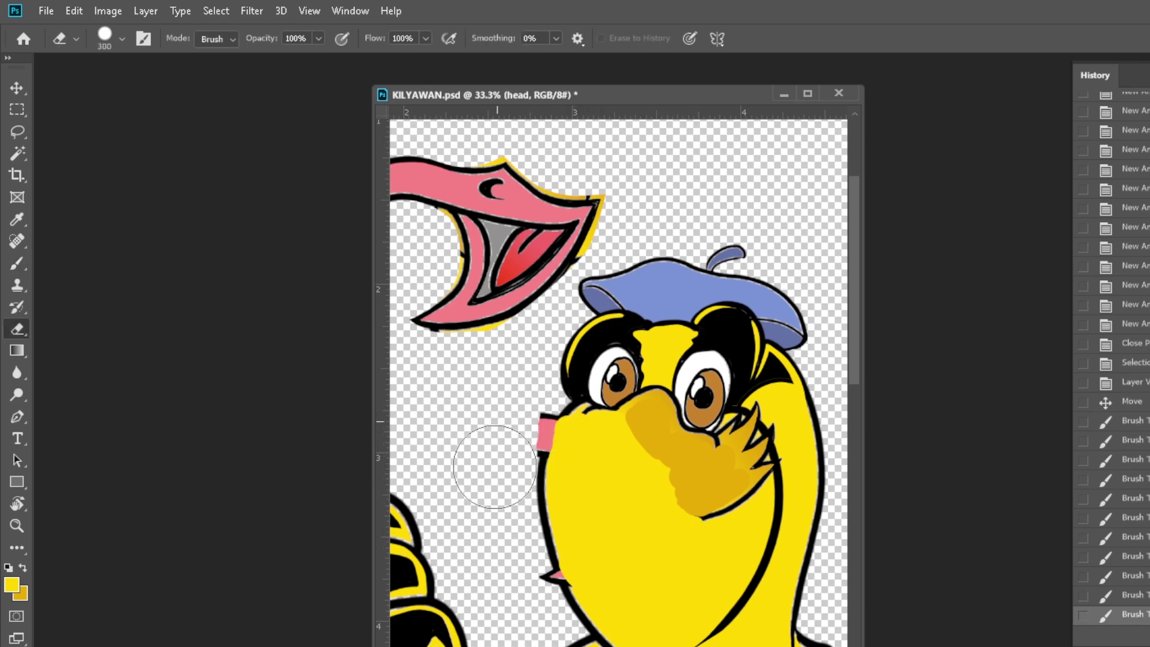
{"action": "mouse_move", "coordinate": [521, 419]}
{"action": "left_mouse_down"}
{"action": "mouse_move", "coordinate": [552, 409]}
{"action": "mouse_move", "coordinate": [539, 473]}
{"action": "left_mouse_up"}
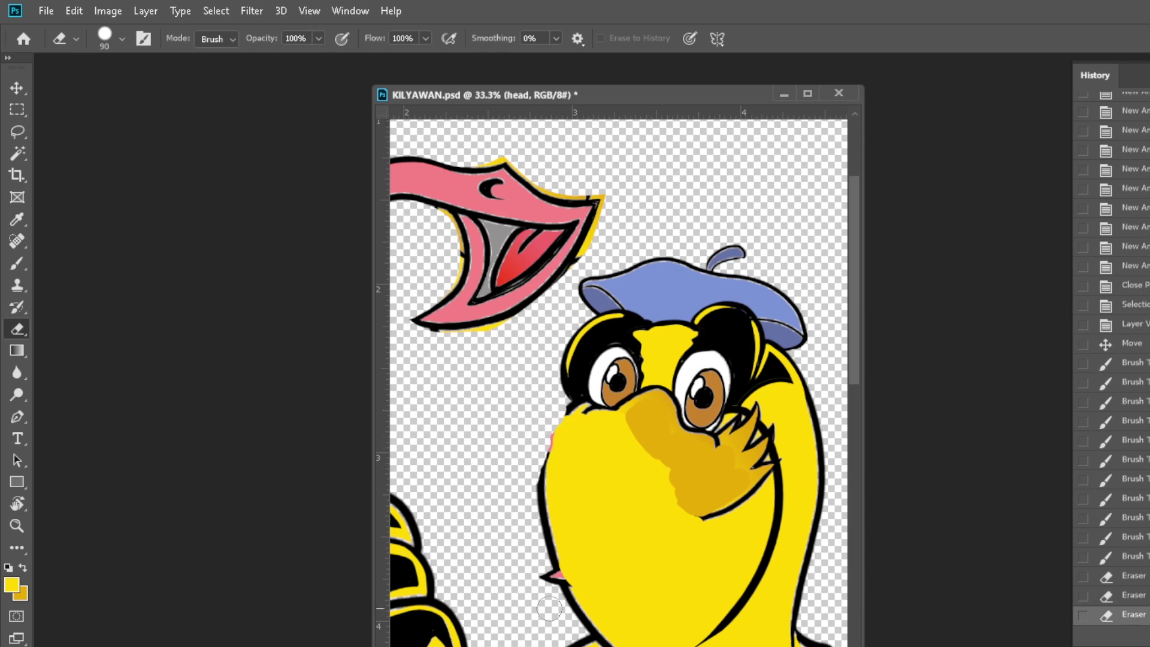
{"action": "mouse_move", "coordinate": [542, 569]}
{"action": "left_mouse_down"}
{"action": "mouse_move", "coordinate": [560, 599]}
{"action": "mouse_move", "coordinate": [581, 564]}
{"action": "mouse_move", "coordinate": [593, 457]}
{"action": "mouse_move", "coordinate": [546, 470]}
{"action": "left_mouse_up"}
{"action": "key", "text": "ctrl+z"}
Step: Touch up pink specks on the cheek and reset colours to black and white
{"action": "key", "text": "b"}
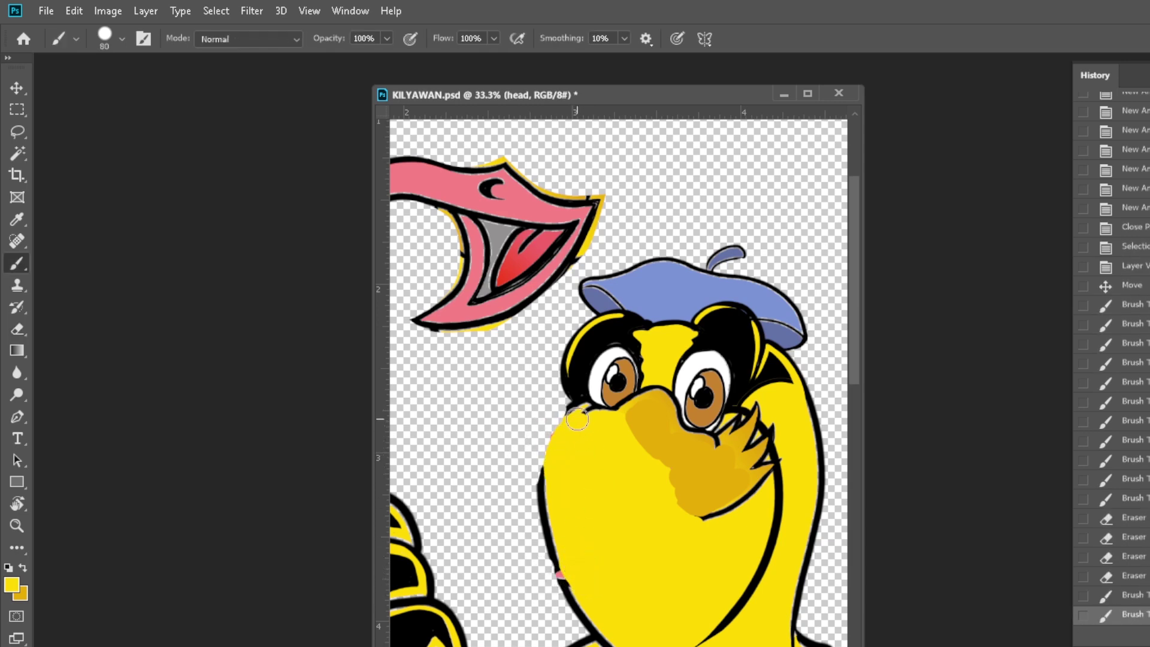
{"action": "left_click_drag", "start_coordinate": [568, 422], "coordinate": [585, 410]}
{"action": "left_click", "coordinate": [17, 526]}
{"action": "left_click", "coordinate": [9, 567]}
Step: Zoom in on the left cheek, shrink the brush, and try cheek outline strokes
{"action": "left_click", "coordinate": [498, 539]}
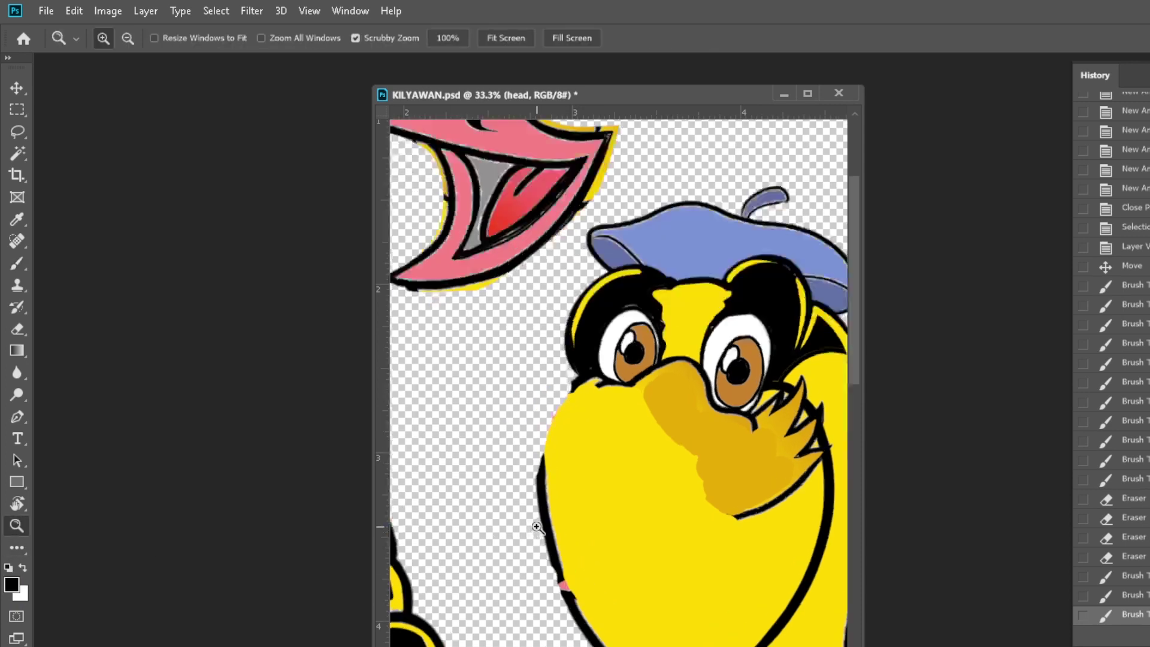
{"action": "left_click", "coordinate": [572, 485]}
{"action": "key", "text": "b"}
{"action": "key", "text": "["}
{"action": "key", "text": "["}
{"action": "key", "text": "["}
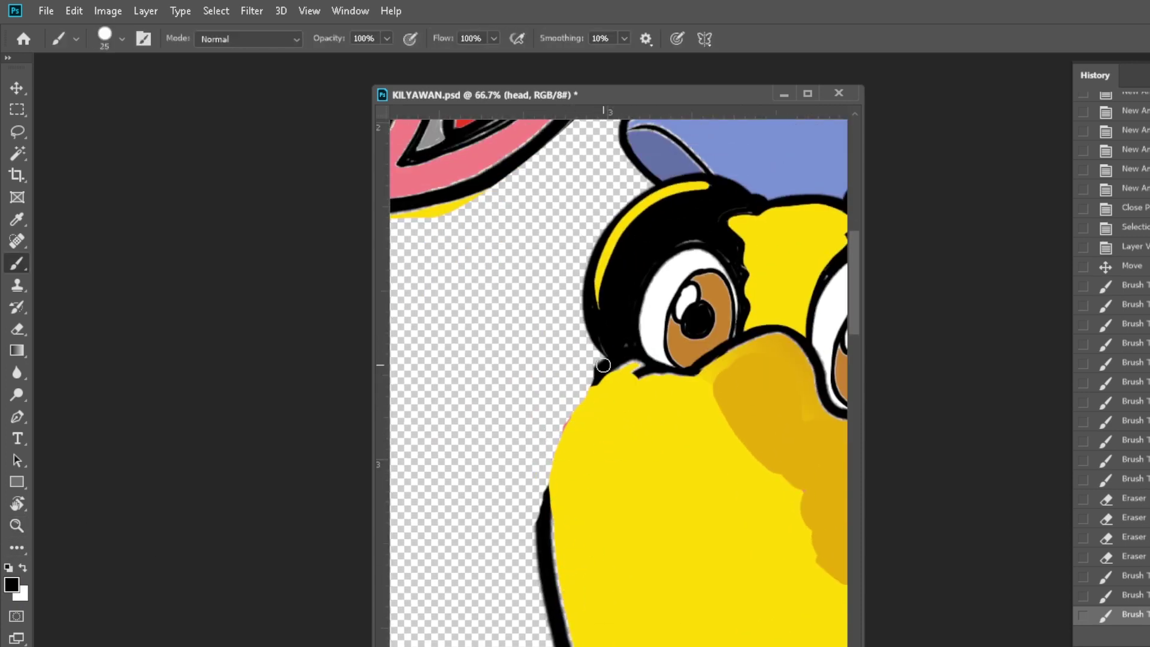
{"action": "left_click_drag", "start_coordinate": [599, 371], "coordinate": [547, 422]}
{"action": "key", "text": "ctrl+z"}
{"action": "left_click_drag", "start_coordinate": [608, 365], "coordinate": [542, 527]}
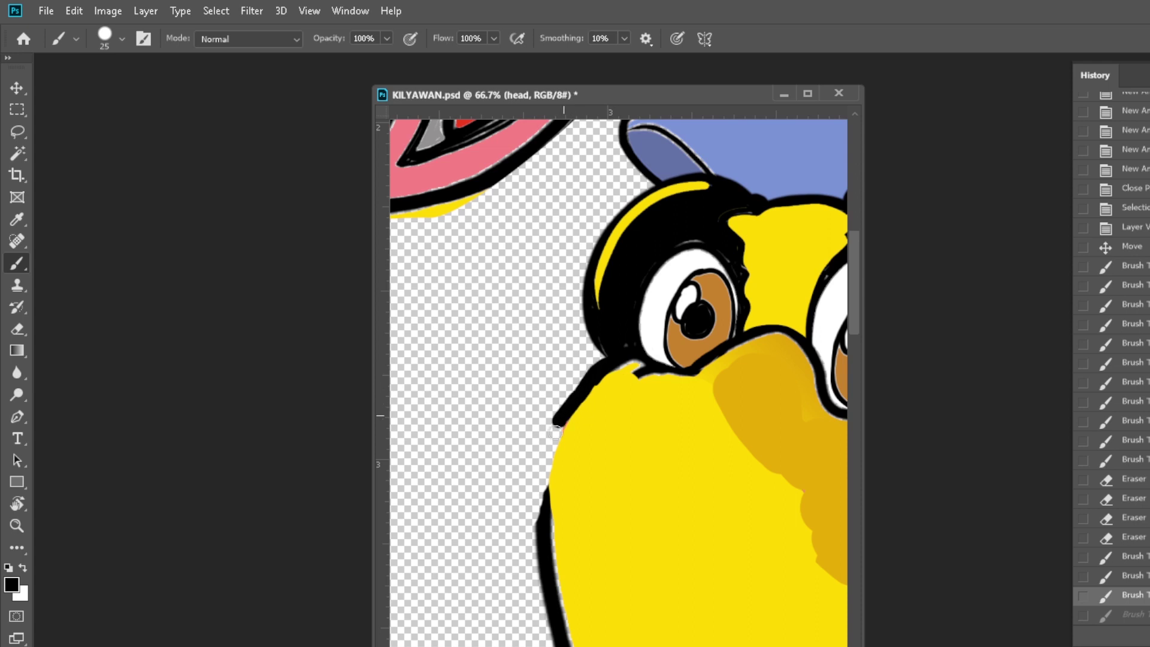
{"action": "key", "text": "ctrl+z"}
Step: Create Layer 2 and retry the cheek outline strokes, undoing each attempt
{"action": "key", "text": "ctrl+shift+alt+n"}
{"action": "left_click_drag", "start_coordinate": [605, 363], "coordinate": [539, 533]}
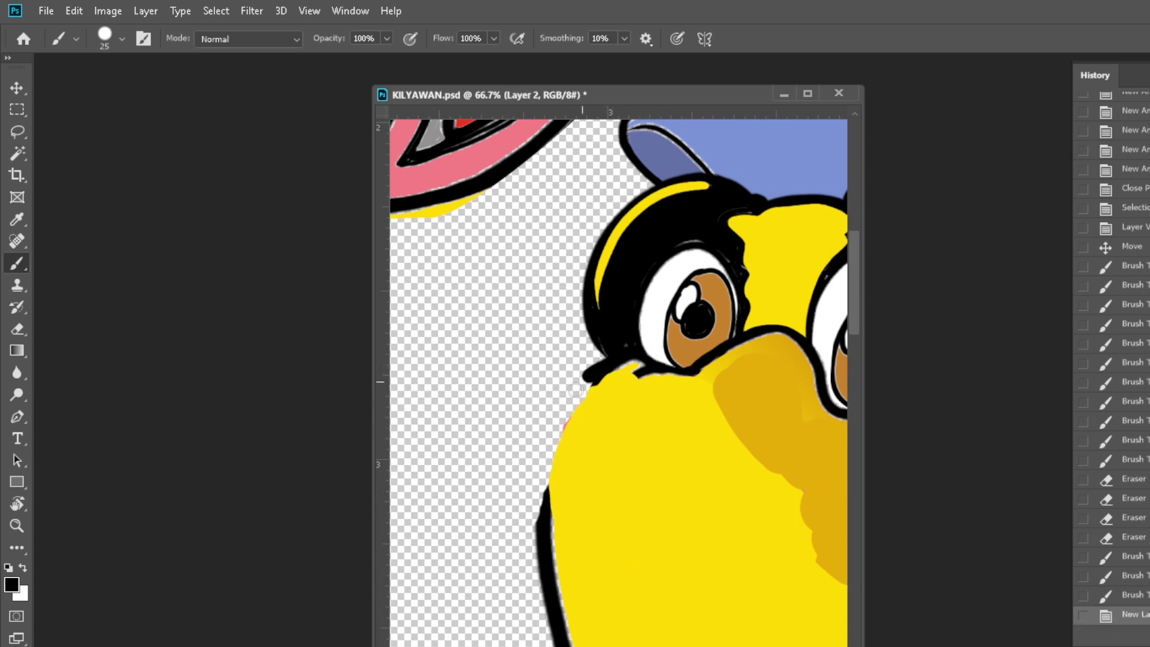
{"action": "key", "text": "ctrl+z"}
{"action": "left_click_drag", "start_coordinate": [608, 359], "coordinate": [533, 521]}
{"action": "key", "text": "ctrl+z"}
{"action": "left_click_drag", "start_coordinate": [608, 359], "coordinate": [562, 396]}
{"action": "key", "text": "ctrl+z"}
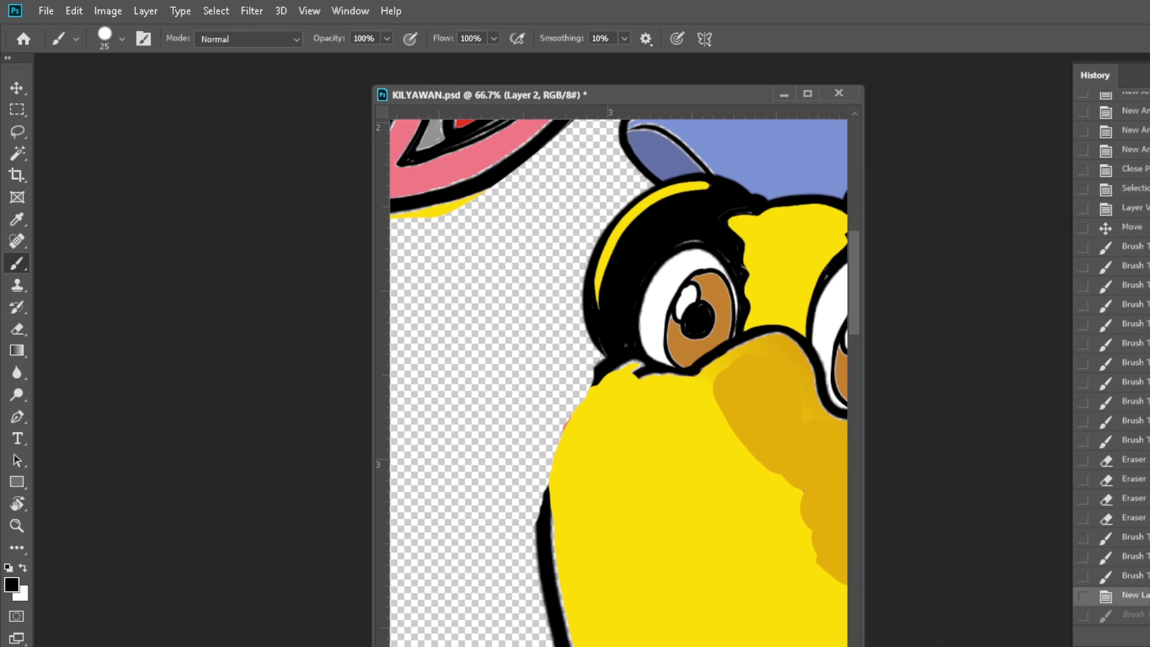
{"action": "key", "text": "alt+Tab"}
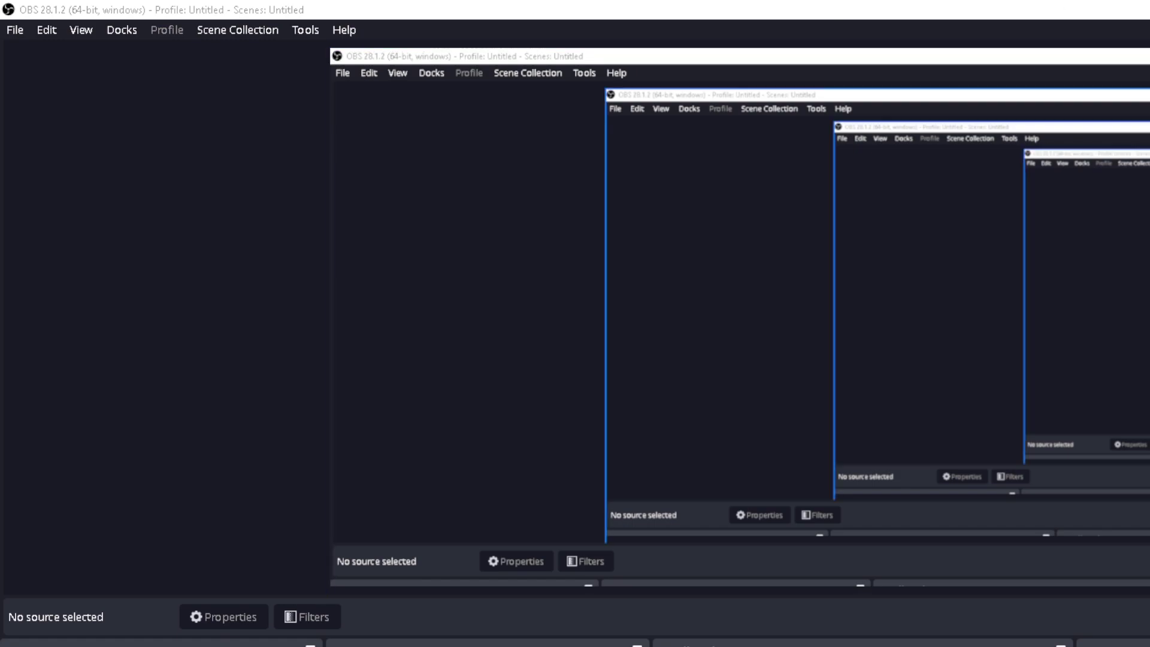
Step: Show the desktop and open Huion Tablet's Work Area mapping (Display1, 1920×1080)
{"action": "key", "text": "super+d"}
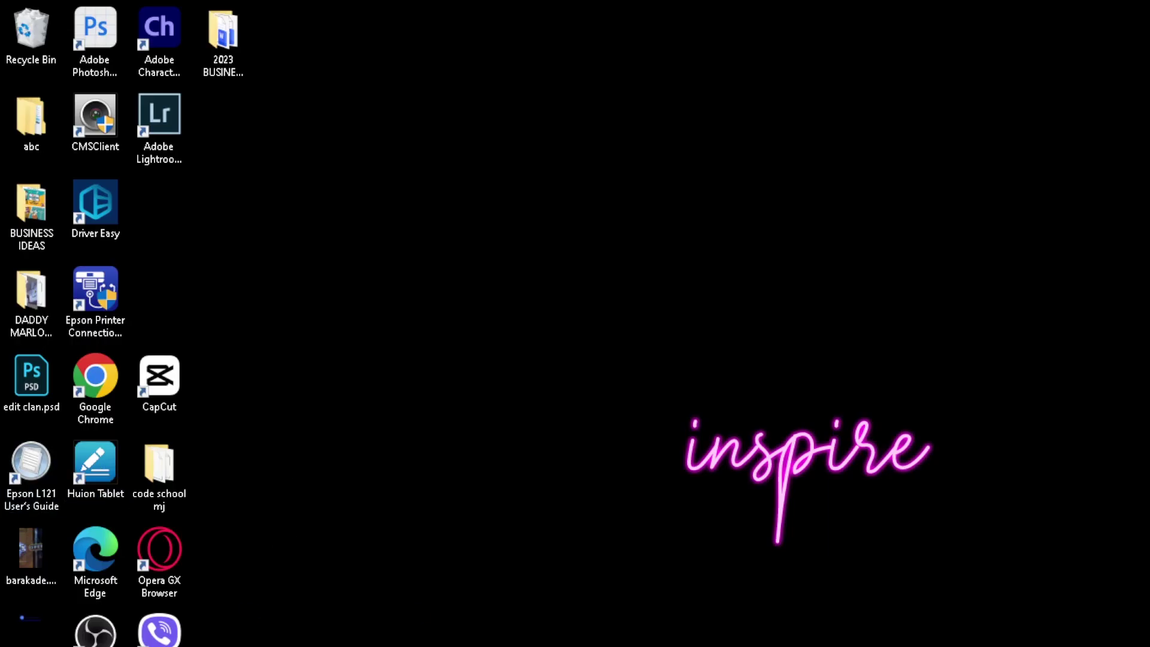
{"action": "double_click", "coordinate": [96, 461]}
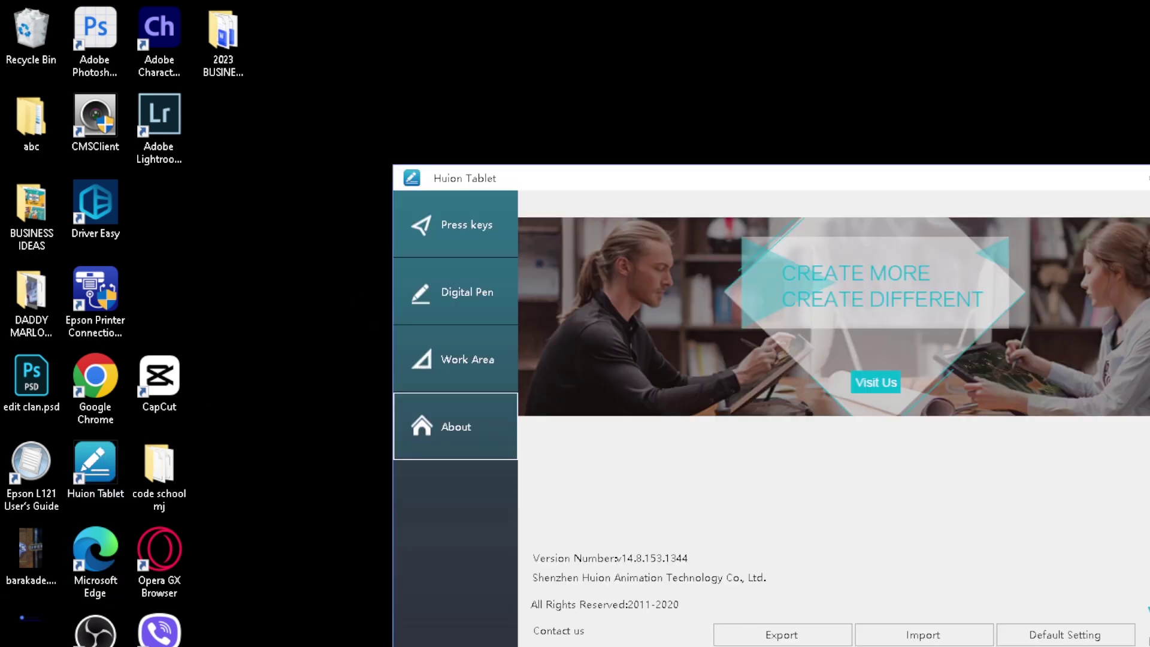
{"action": "left_click", "coordinate": [479, 373]}
{"action": "left_click", "coordinate": [468, 293]}
{"action": "left_click", "coordinate": [468, 356]}
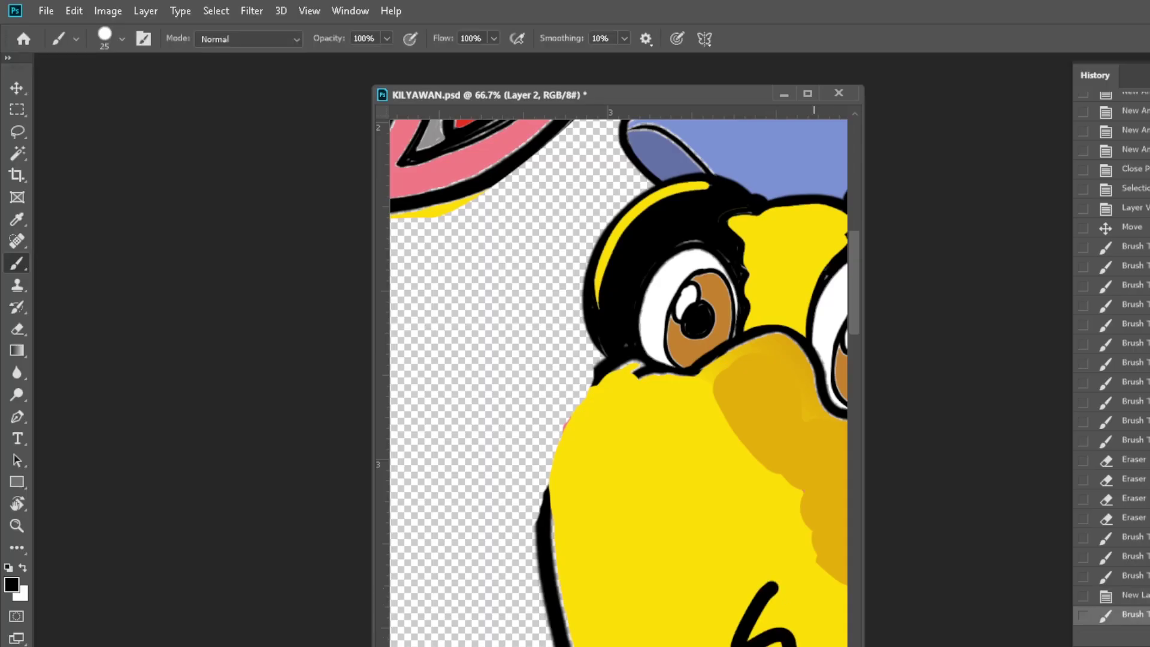
Step: Enable brush Shape Dynamics with Size Jitter controlled by Pen Pressure
{"action": "key", "text": "ctrl+z"}
{"action": "key", "text": "ctrl+z"}
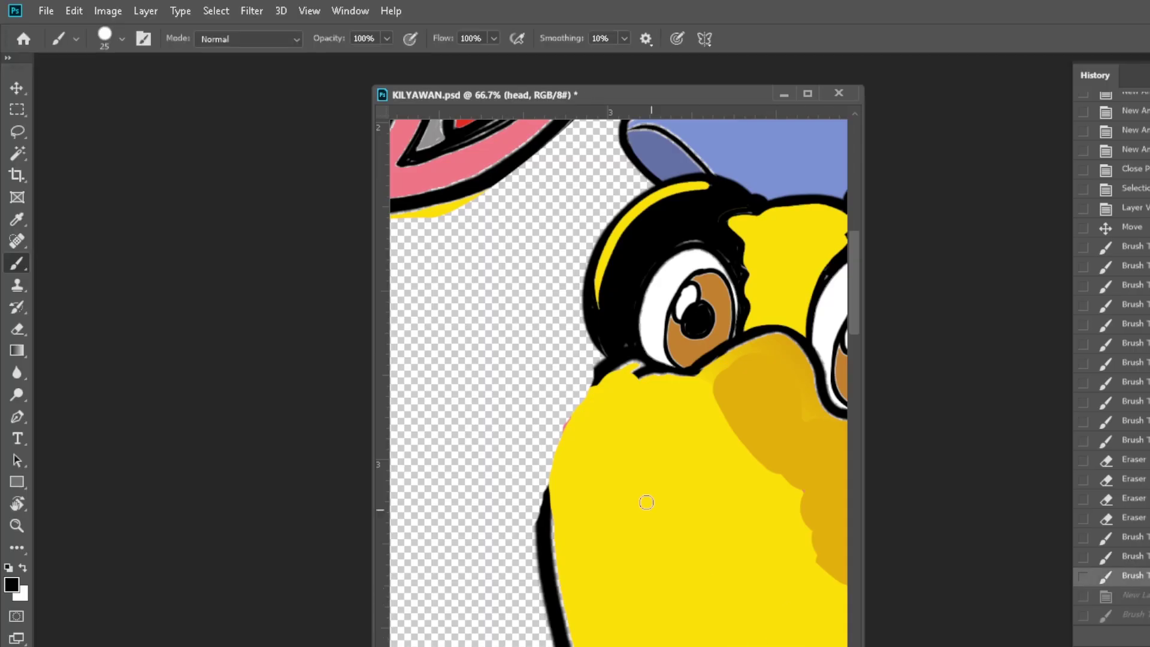
{"action": "left_click_drag", "start_coordinate": [655, 431], "coordinate": [635, 608]}
{"action": "key", "text": "ctrl+z"}
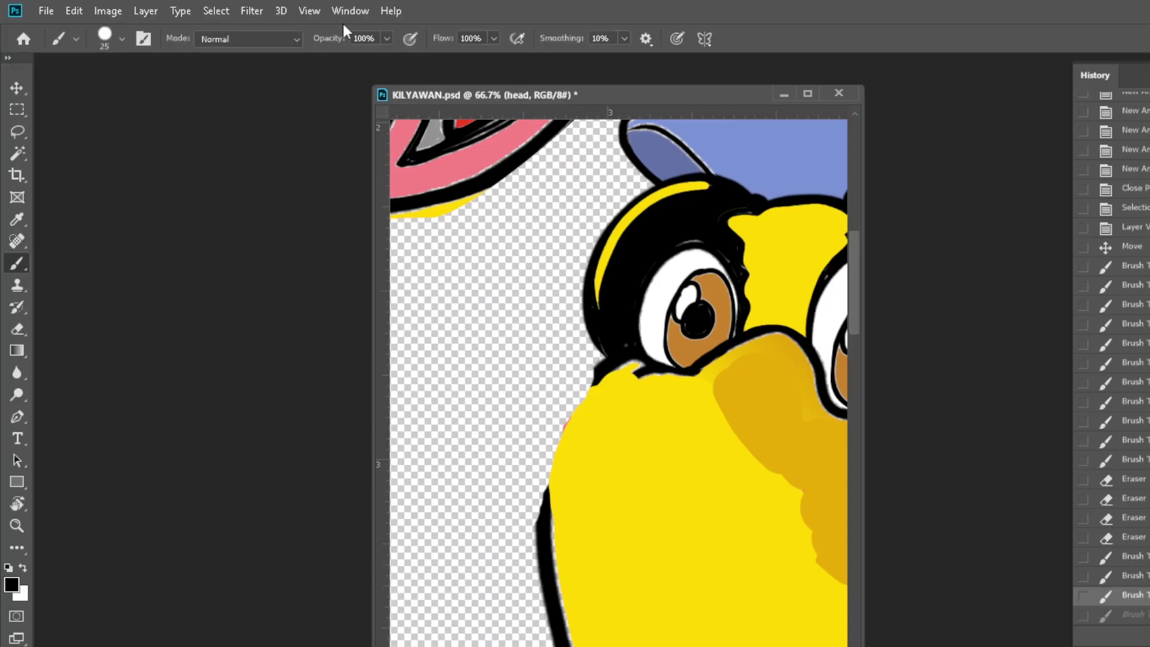
{"action": "left_click", "coordinate": [350, 11]}
{"action": "left_click", "coordinate": [359, 178]}
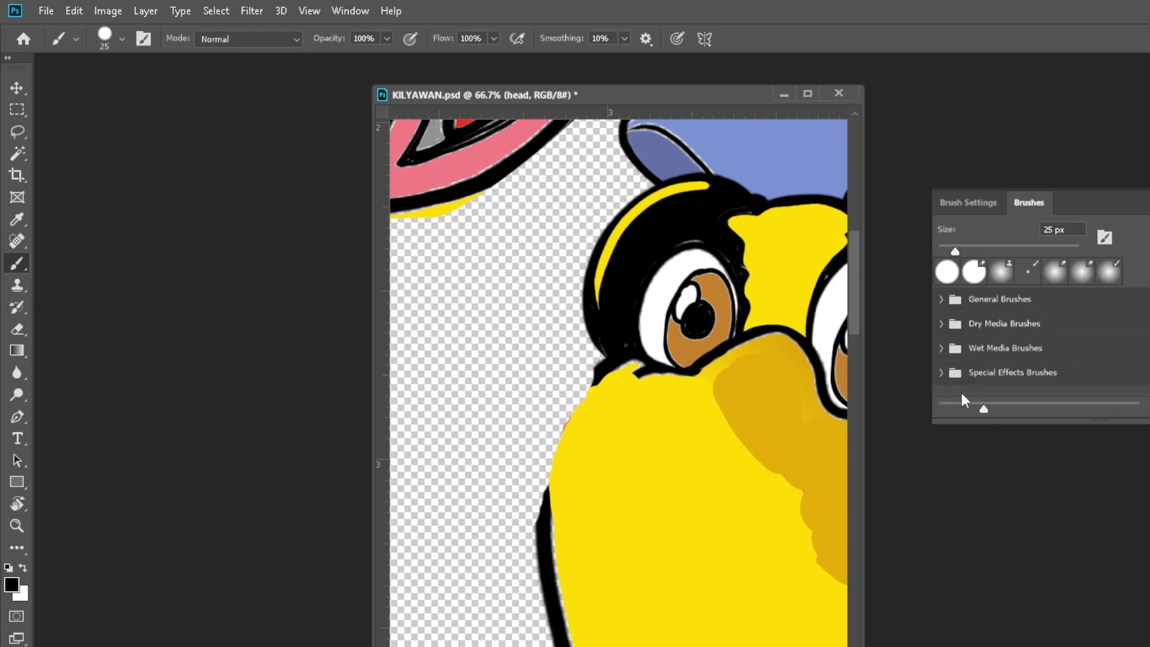
{"action": "left_click", "coordinate": [969, 202]}
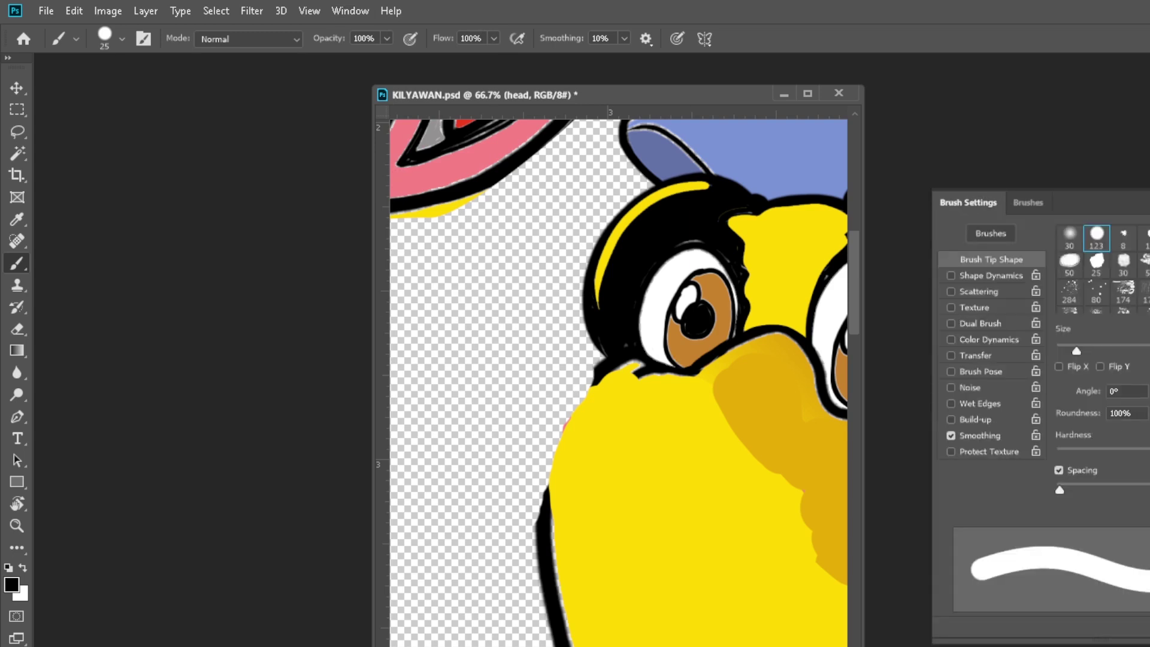
{"action": "left_click", "coordinate": [990, 277]}
{"action": "left_click", "coordinate": [1126, 267]}
{"action": "left_click", "coordinate": [1126, 294]}
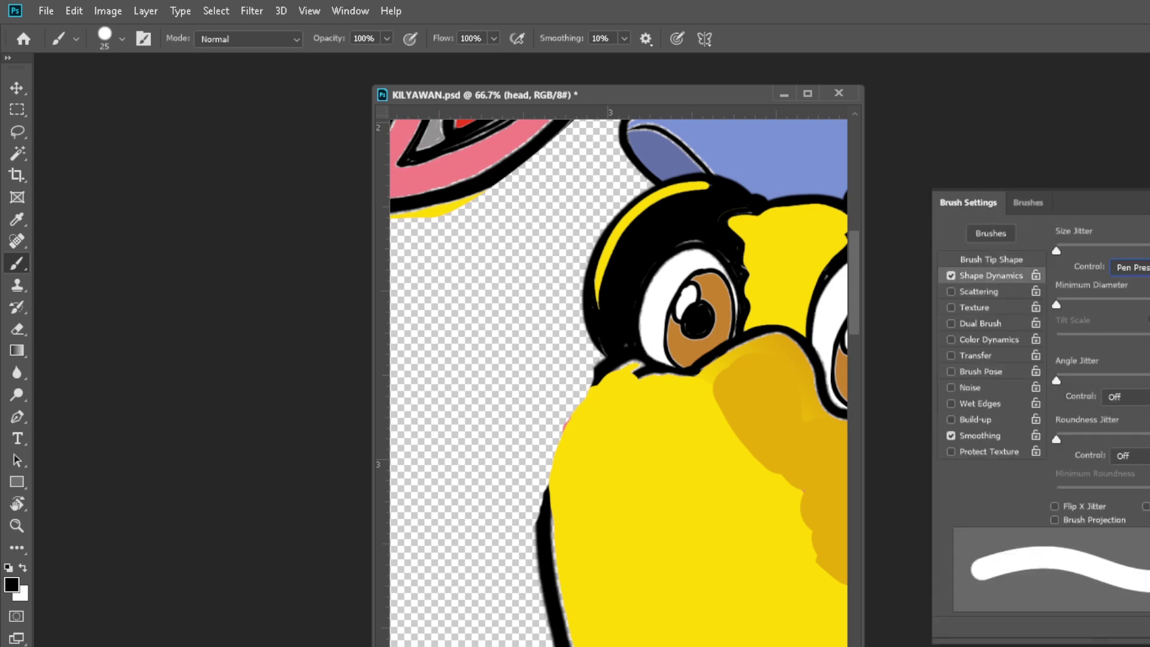
Step: Draw a pressure-tapered black outline down the face's left edge at brush size 35
{"action": "left_click_drag", "start_coordinate": [531, 363], "coordinate": [507, 409]}
{"action": "key", "text": "ctrl+z"}
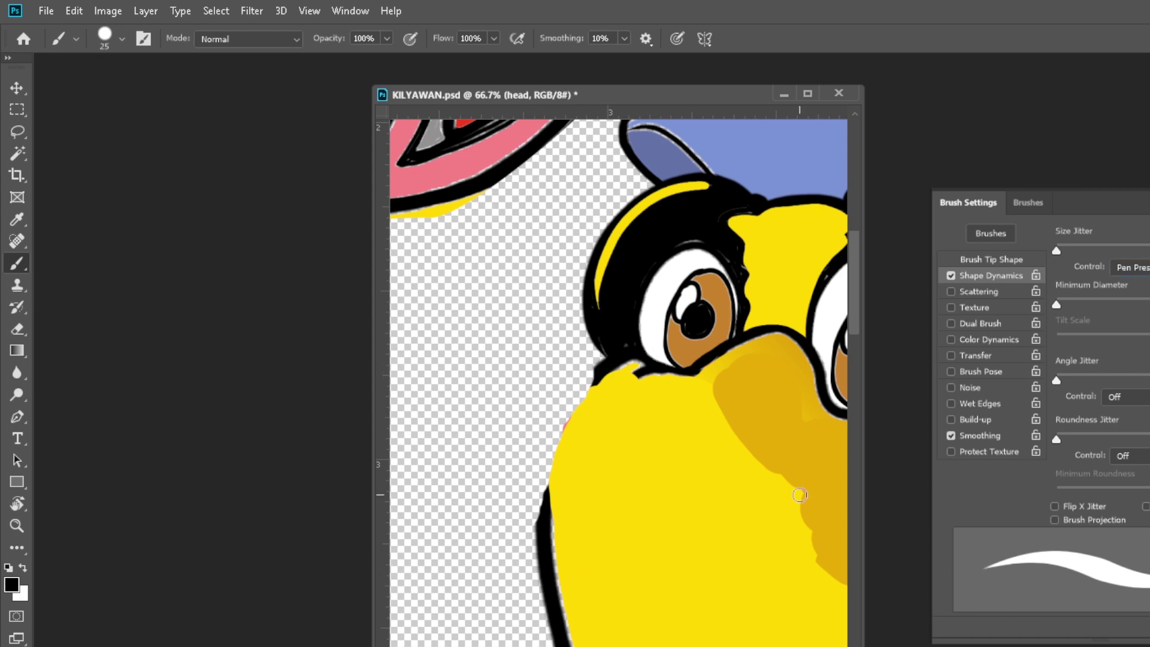
{"action": "key", "text": "ctrl+z"}
{"action": "key", "text": "ctrl+shift+z"}
{"action": "left_click_drag", "start_coordinate": [600, 369], "coordinate": [544, 514]}
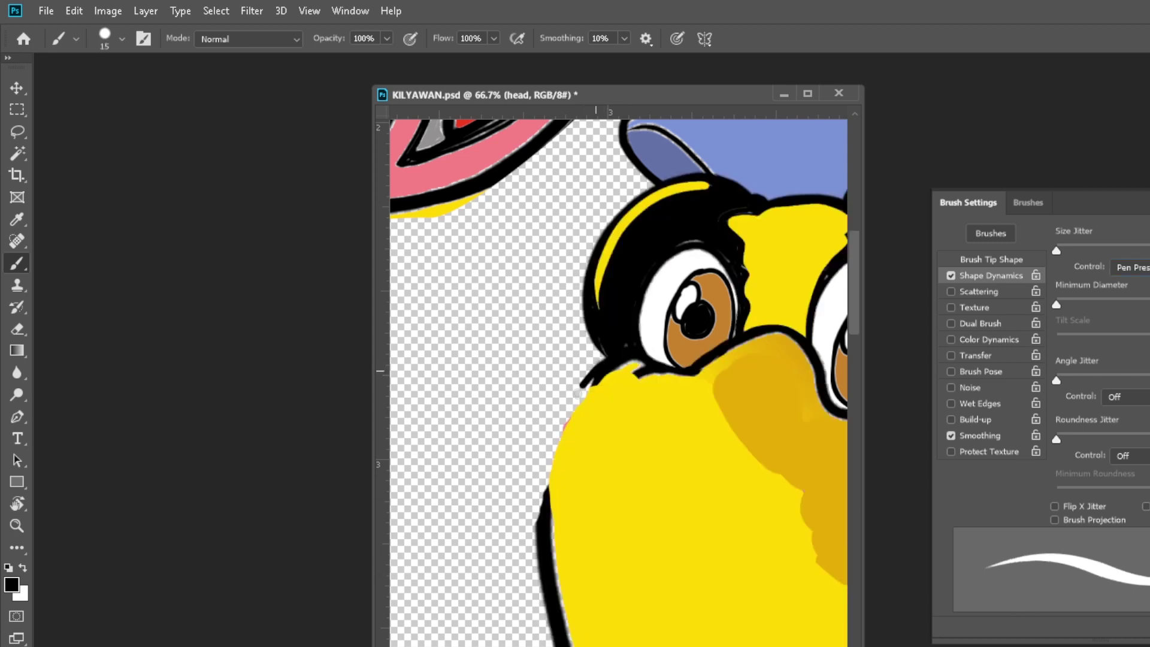
{"action": "key", "text": "bracketright"}
{"action": "left_click_drag", "start_coordinate": [602, 367], "coordinate": [550, 601]}
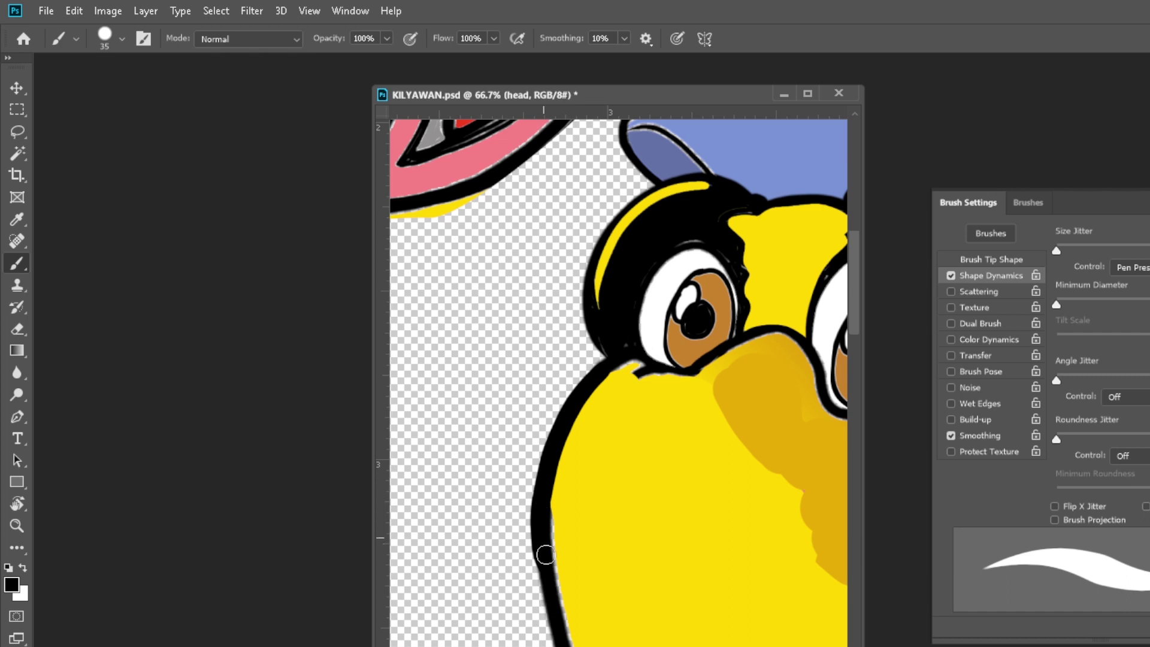
{"action": "left_click_drag", "start_coordinate": [596, 638], "coordinate": [533, 515]}
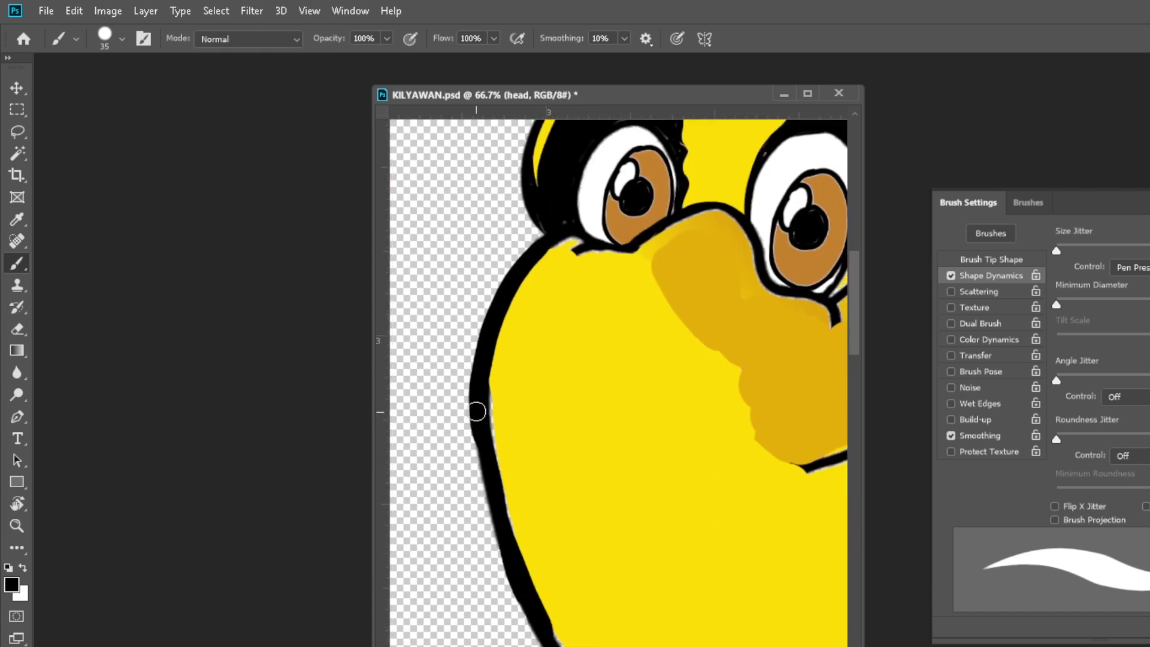
{"action": "left_click_drag", "start_coordinate": [476, 412], "coordinate": [507, 548]}
Step: Sample the face's yellow and paint the outline's inner edge with a size-70 brush
{"action": "left_click", "coordinate": [574, 506], "text": "alt"}
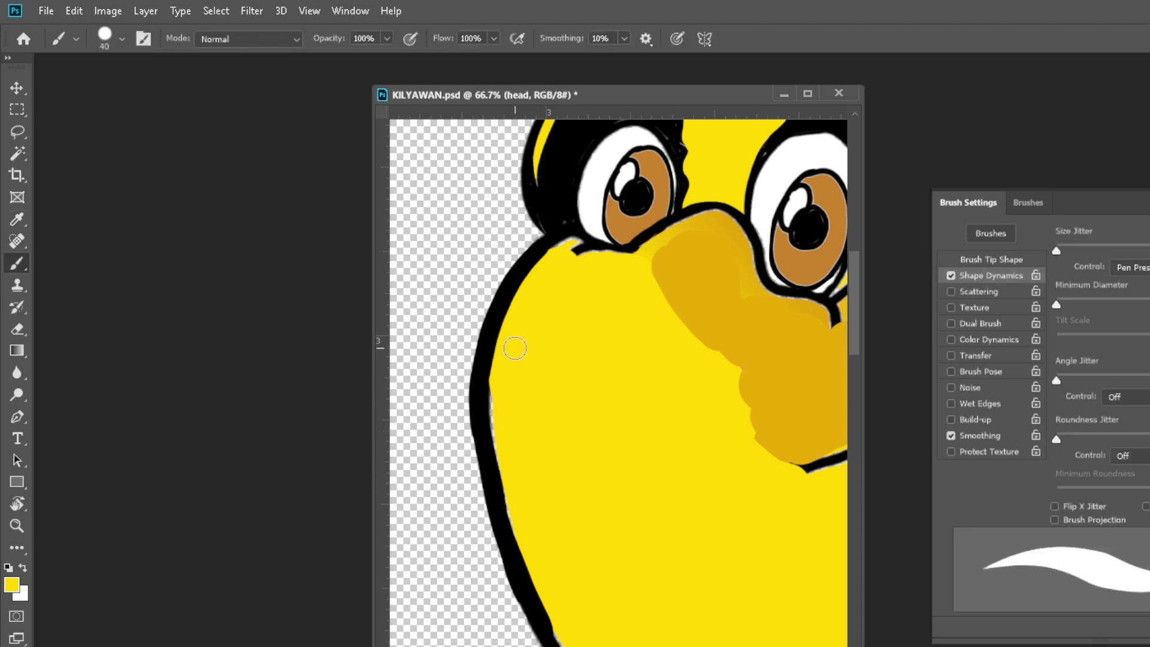
{"action": "mouse_move", "coordinate": [498, 411]}
{"action": "left_mouse_down"}
{"action": "mouse_move", "coordinate": [521, 559]}
{"action": "mouse_move", "coordinate": [554, 644]}
{"action": "left_mouse_up"}
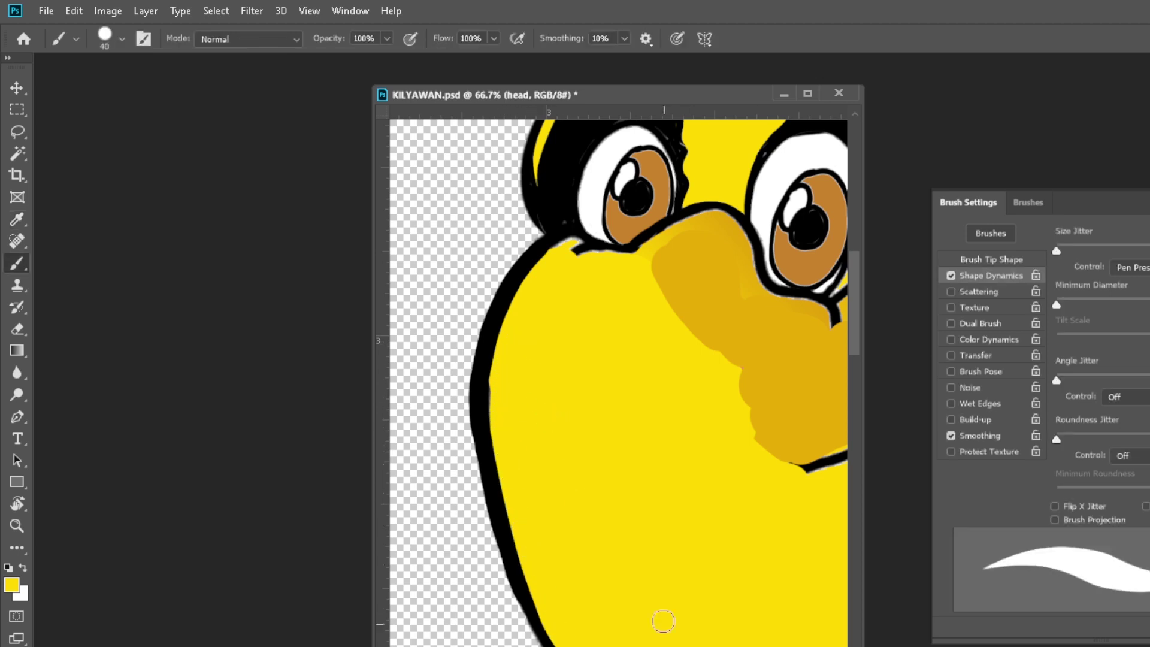
{"action": "key", "text": "bracketright"}
{"action": "key", "text": "bracketright"}
{"action": "key", "text": "bracketright"}
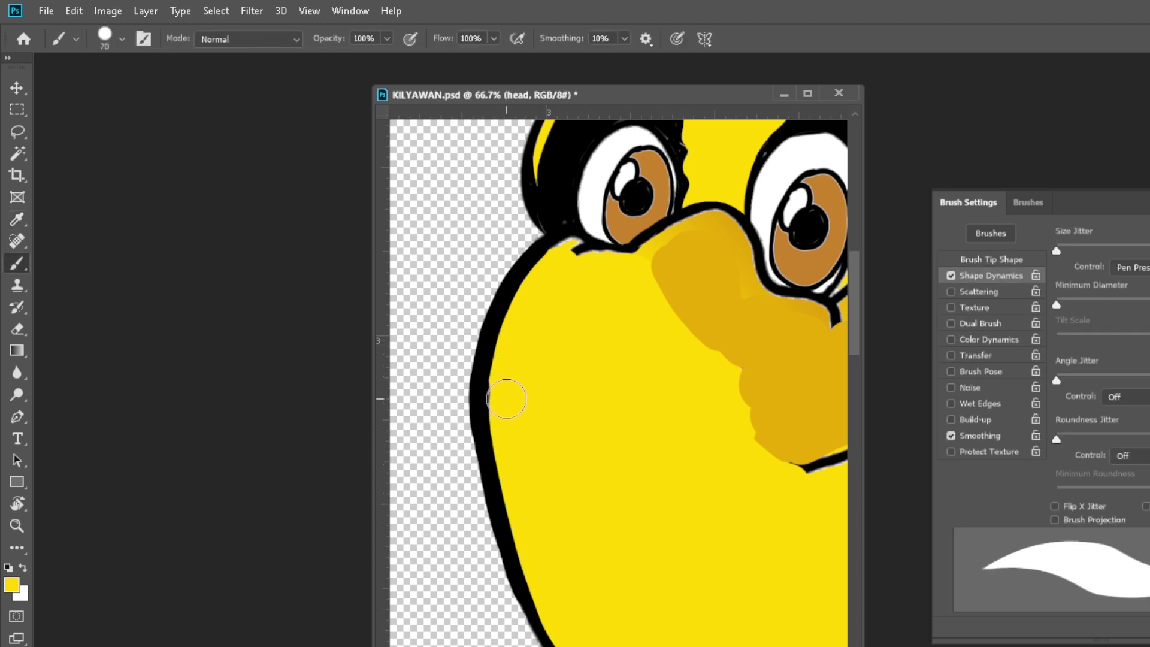
{"action": "left_click_drag", "start_coordinate": [506, 397], "coordinate": [542, 623]}
{"action": "mouse_move", "coordinate": [647, 643]}
{"action": "left_mouse_down"}
{"action": "mouse_move", "coordinate": [511, 510]}
{"action": "mouse_move", "coordinate": [532, 605]}
{"action": "left_mouse_up"}
{"action": "key", "text": "ctrl+minus"}
{"action": "key", "text": "ctrl+minus"}
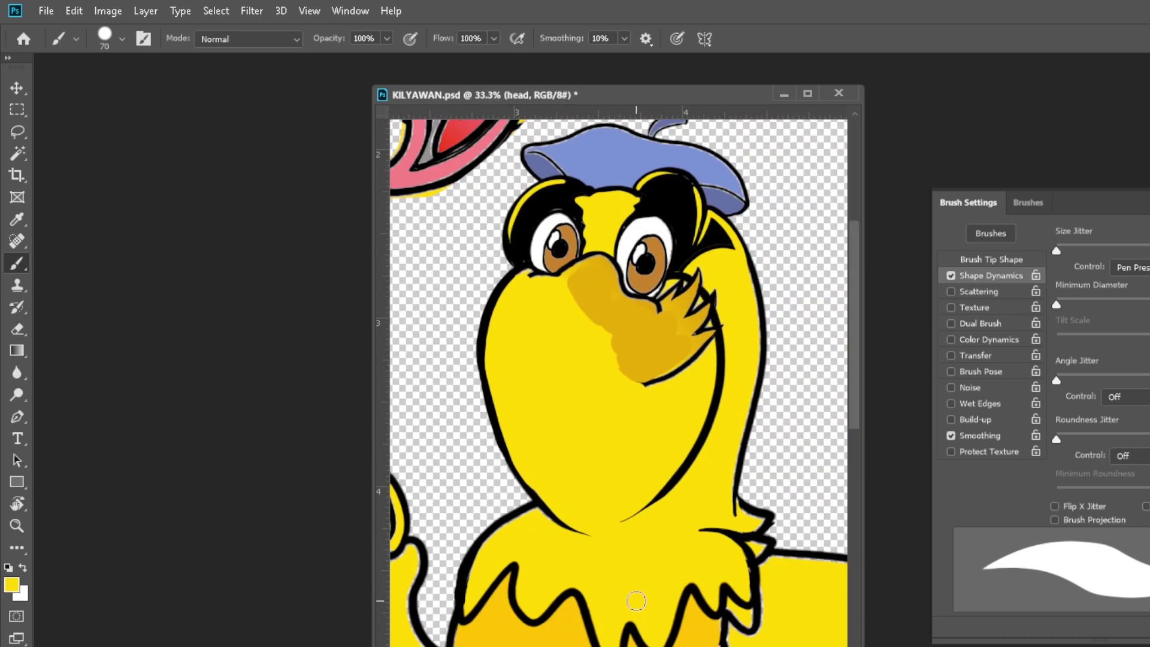
{"action": "key", "text": "ctrl+minus"}
Step: Drag the pink beak layer onto the bird's face
{"action": "key", "text": "m"}
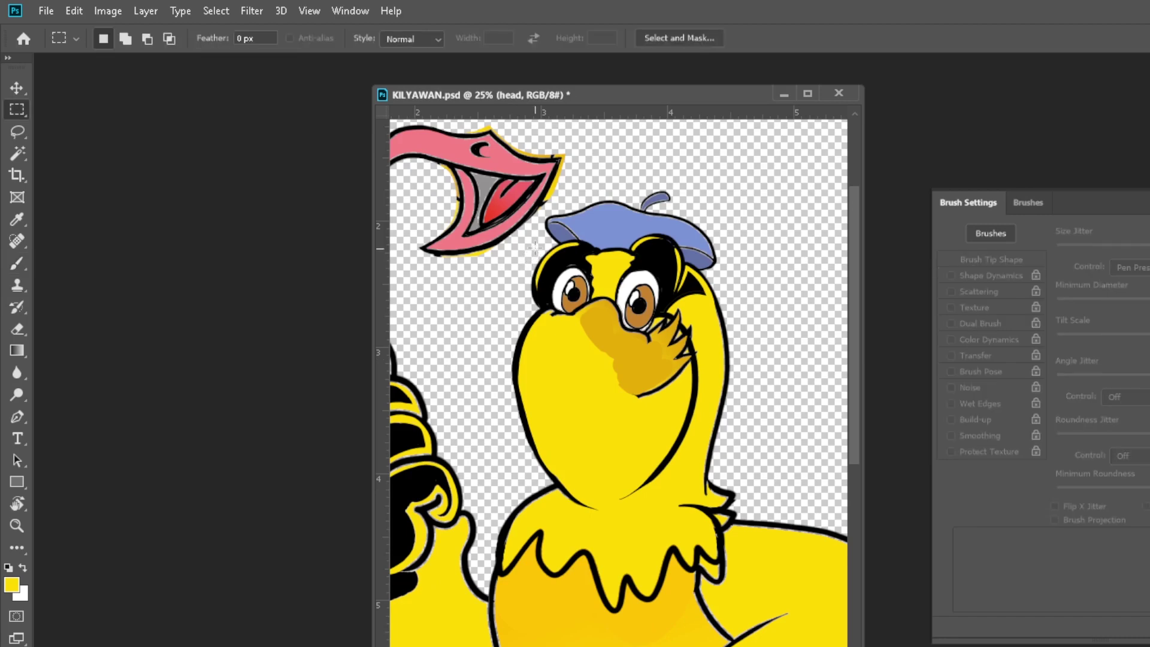
{"action": "key", "text": "v"}
{"action": "mouse_move", "coordinate": [516, 213]}
{"action": "left_mouse_down"}
{"action": "mouse_move", "coordinate": [601, 401]}
{"action": "mouse_move", "coordinate": [590, 406]}
{"action": "left_mouse_up"}
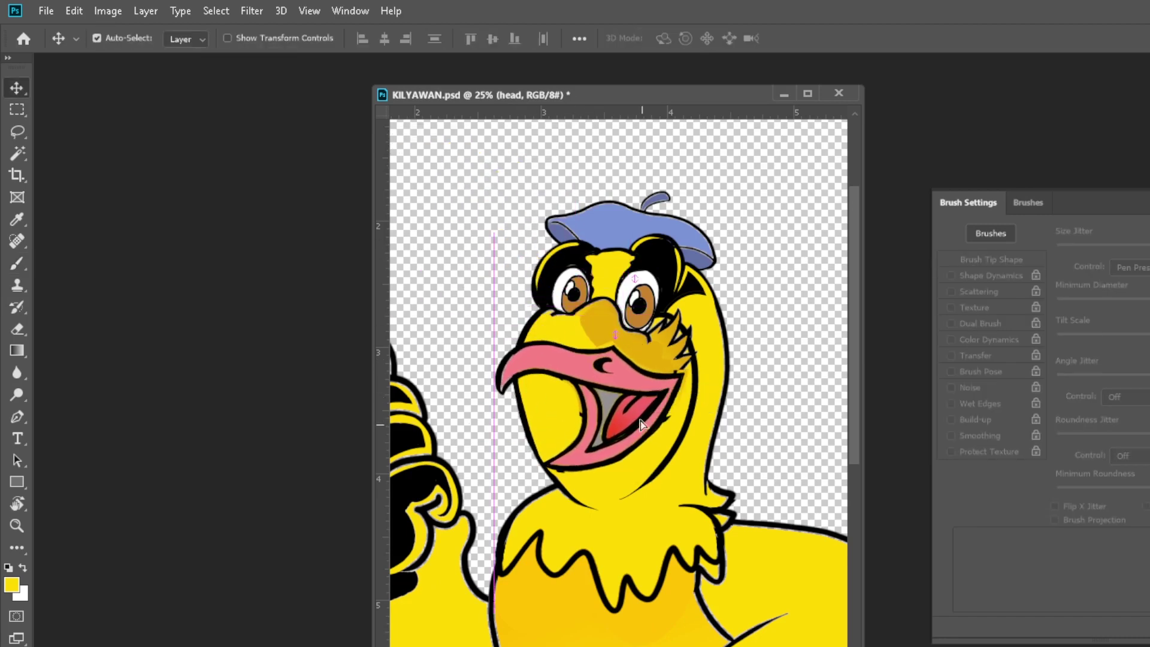
Step: Erase the yellow and dark smudges along the beak's edge
{"action": "key", "text": "ctrl+plus"}
{"action": "key", "text": "ctrl+plus"}
{"action": "key", "text": "ctrl+plus"}
{"action": "key", "text": "e"}
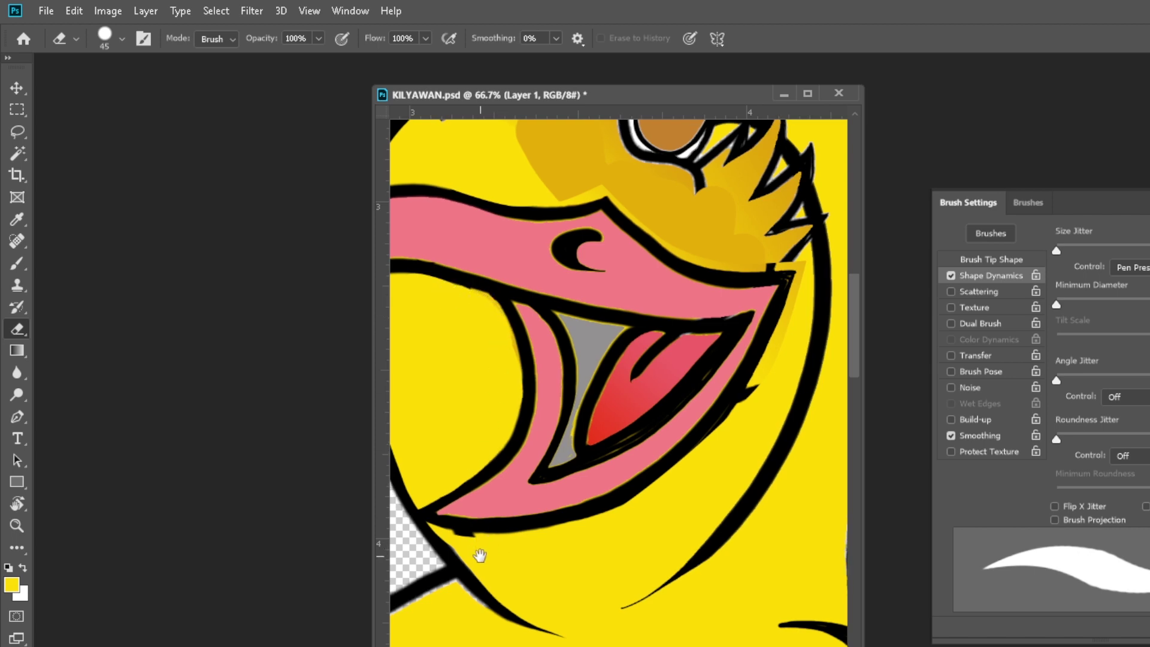
{"action": "scroll", "coordinate": [490, 479], "scroll_direction": "down", "scroll_amount": 2}
{"action": "scroll", "coordinate": [629, 479], "scroll_direction": "up", "scroll_amount": 2}
{"action": "scroll", "coordinate": [629, 479], "scroll_direction": "right", "scroll_amount": 2}
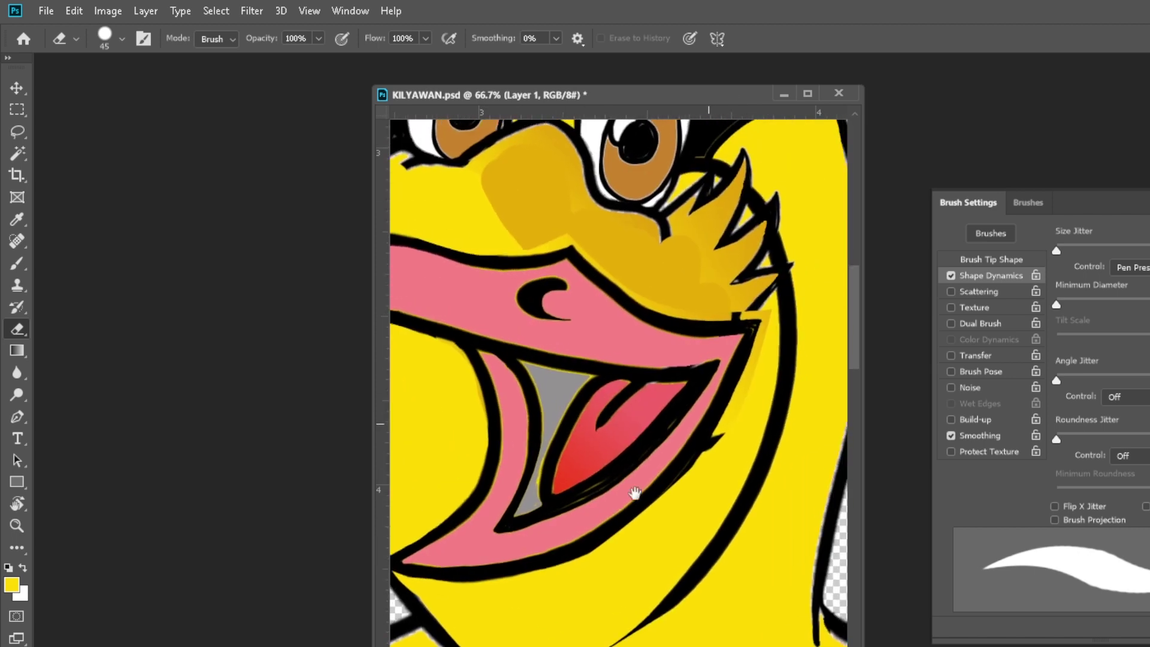
{"action": "left_click_drag", "start_coordinate": [767, 335], "coordinate": [749, 396]}
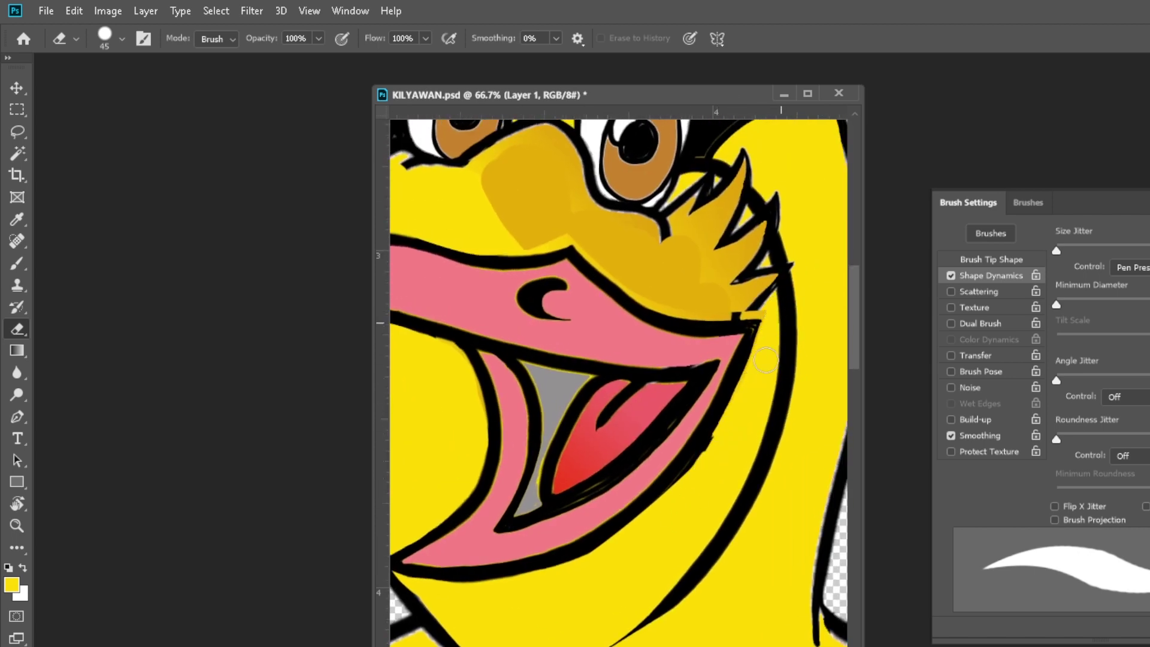
{"action": "left_click_drag", "start_coordinate": [775, 317], "coordinate": [629, 580]}
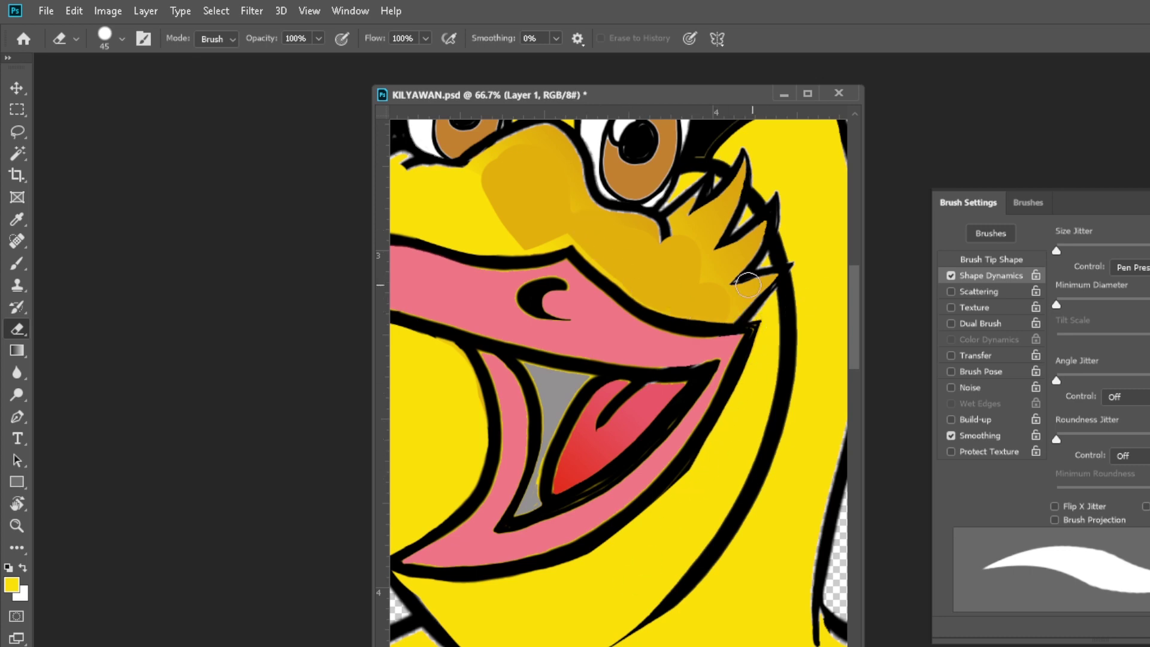
{"action": "scroll", "coordinate": [737, 276], "scroll_direction": "down", "scroll_amount": 1}
{"action": "scroll", "coordinate": [615, 362], "scroll_direction": "down", "scroll_amount": 2}
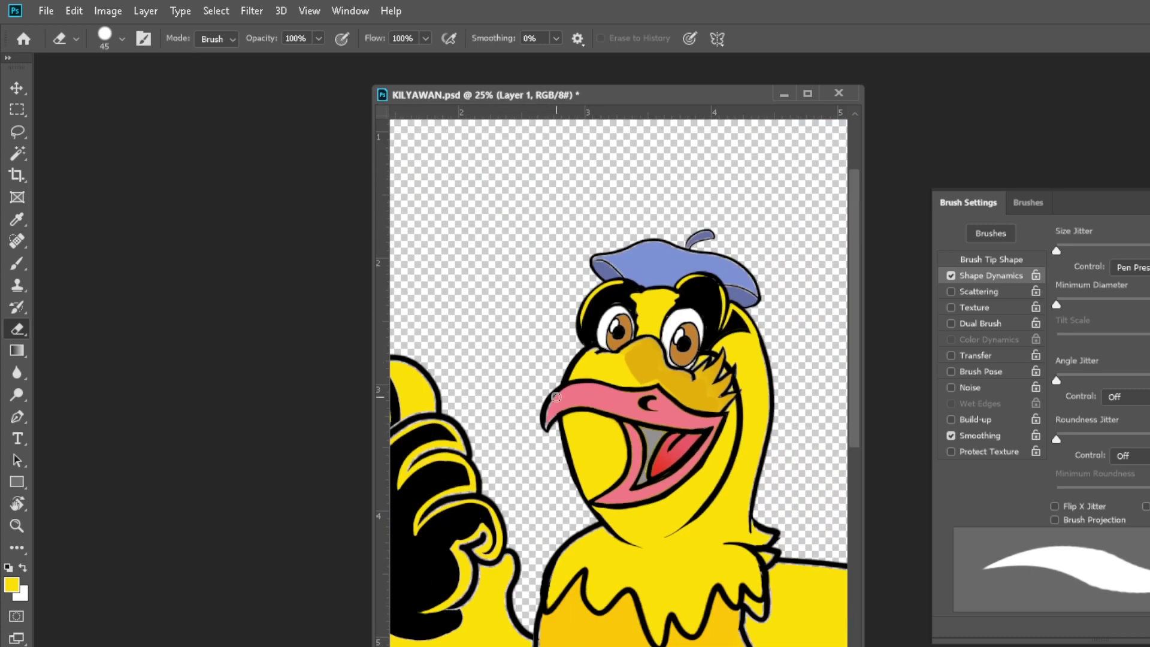
Step: Nudge the beak up and left into its final spot on the face
{"action": "key", "text": "v"}
{"action": "left_click_drag", "start_coordinate": [650, 407], "coordinate": [615, 386]}
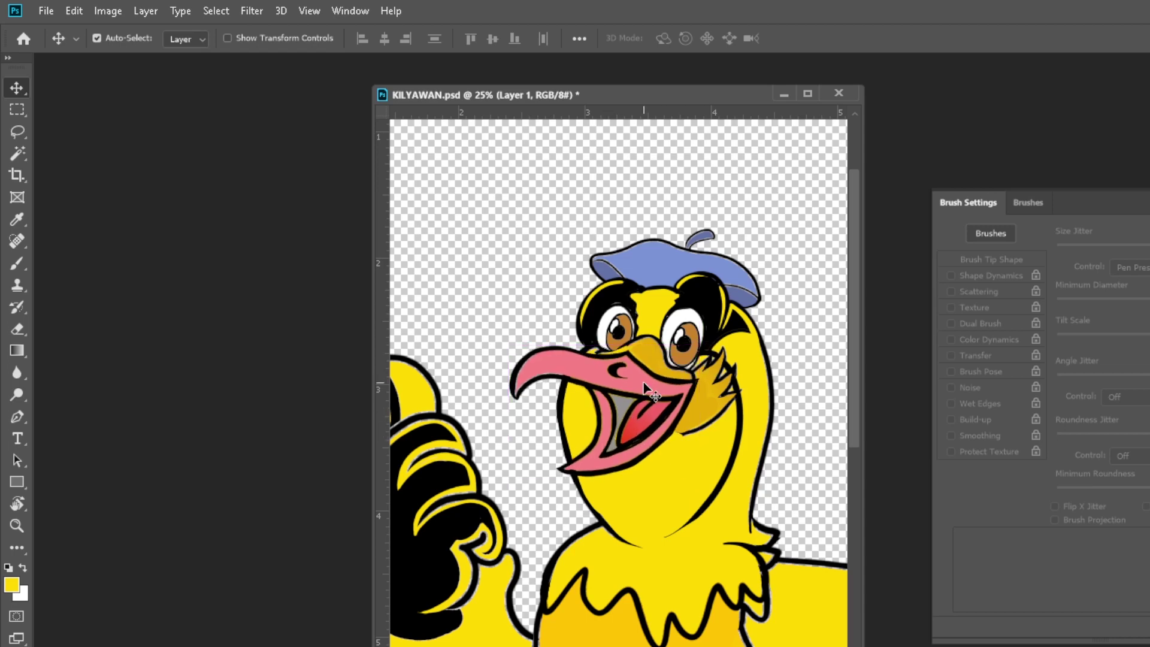
{"action": "key", "text": "ctrl+minus"}
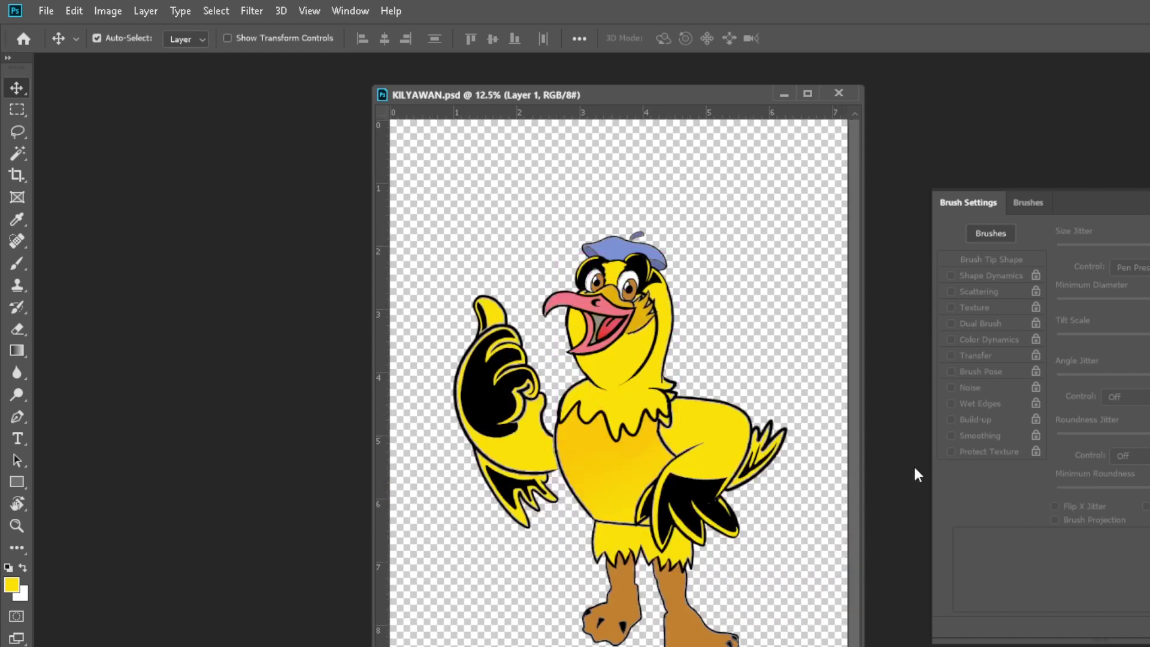
Step: Shift the thumbs-up hand slightly and commit the move
{"action": "left_click_drag", "start_coordinate": [537, 447], "coordinate": [538, 455]}
{"action": "left_click", "coordinate": [612, 613]}
{"action": "key", "text": "ctrl+minus"}
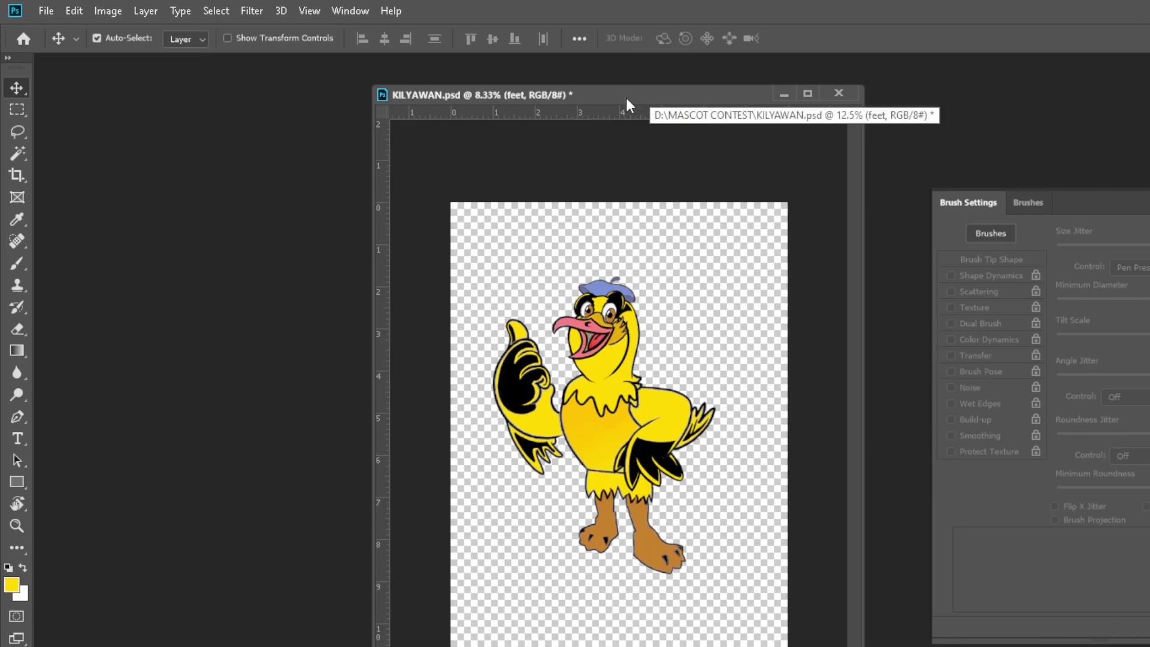
Step: Create a new 2000 × 3000 document
{"action": "key", "text": "ctrl+n"}
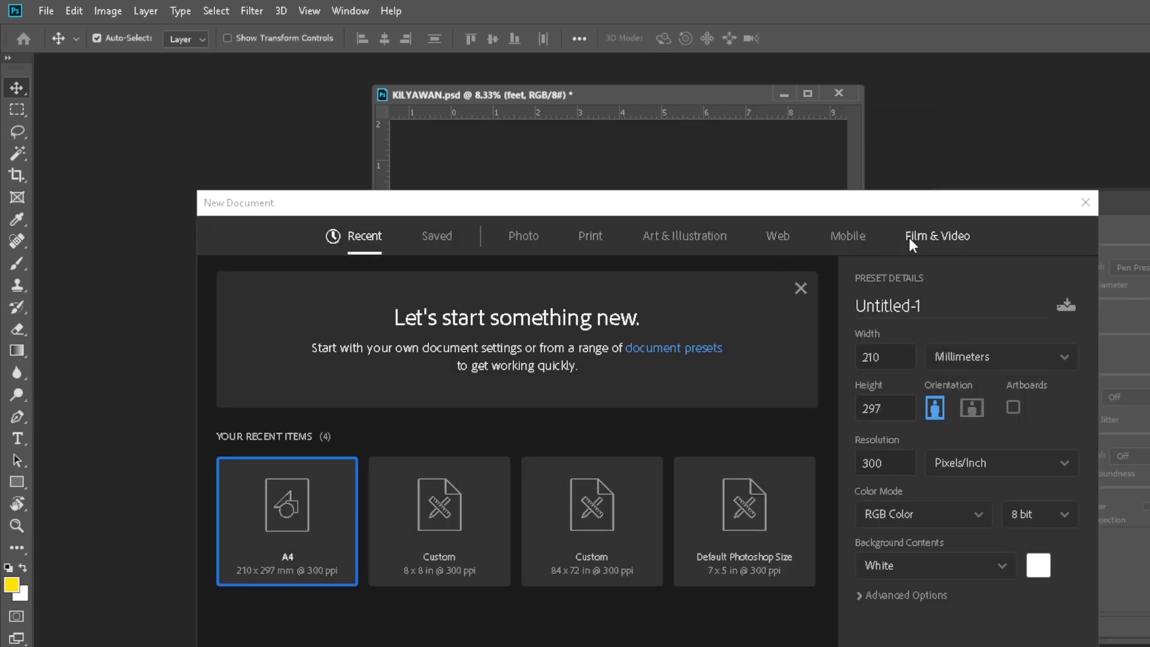
{"action": "left_click", "coordinate": [908, 235]}
{"action": "left_click", "coordinate": [943, 359]}
{"action": "left_click", "coordinate": [876, 359]}
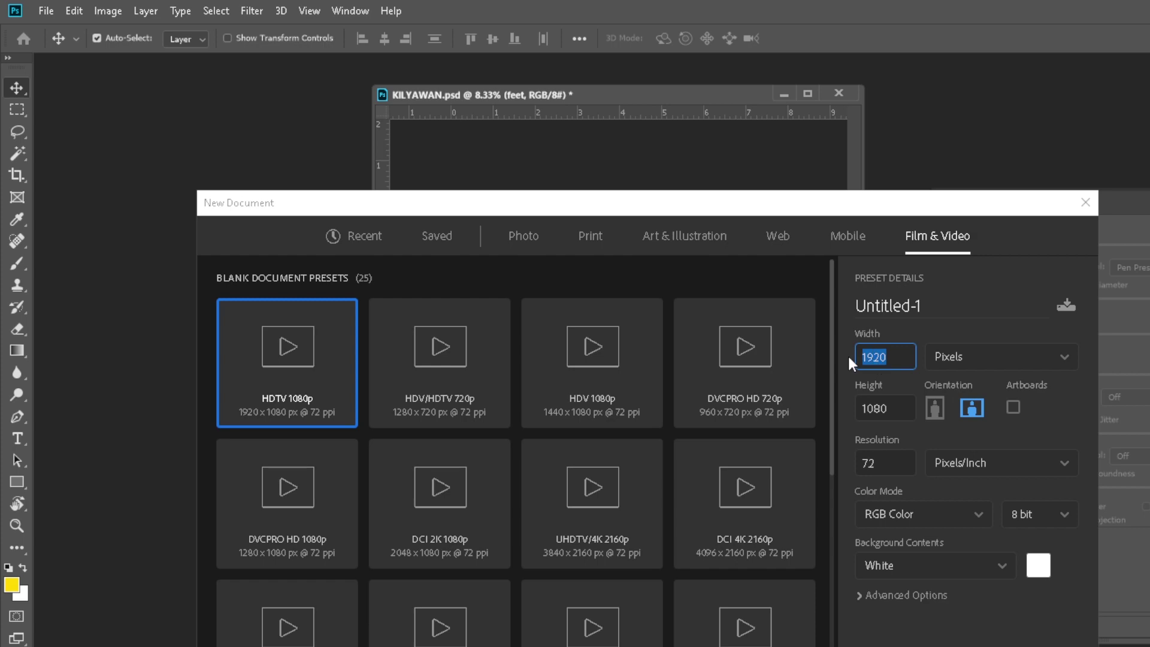
{"action": "type", "text": "2000"}
{"action": "left_click", "coordinate": [870, 411]}
{"action": "type", "text": "3000"}
{"action": "key", "text": "Tab"}
{"action": "key", "text": "Escape"}
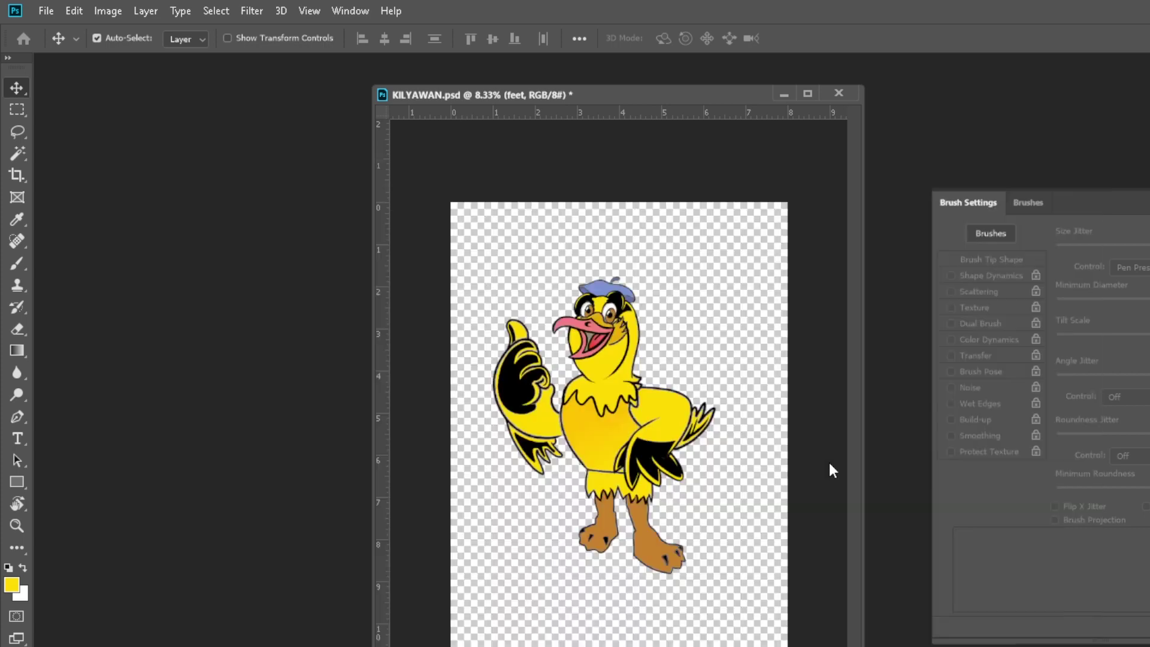
Step: Copy the birdy group into the new floating Untitled-1 document
{"action": "left_click_drag", "start_coordinate": [682, 95], "coordinate": [111, 96]}
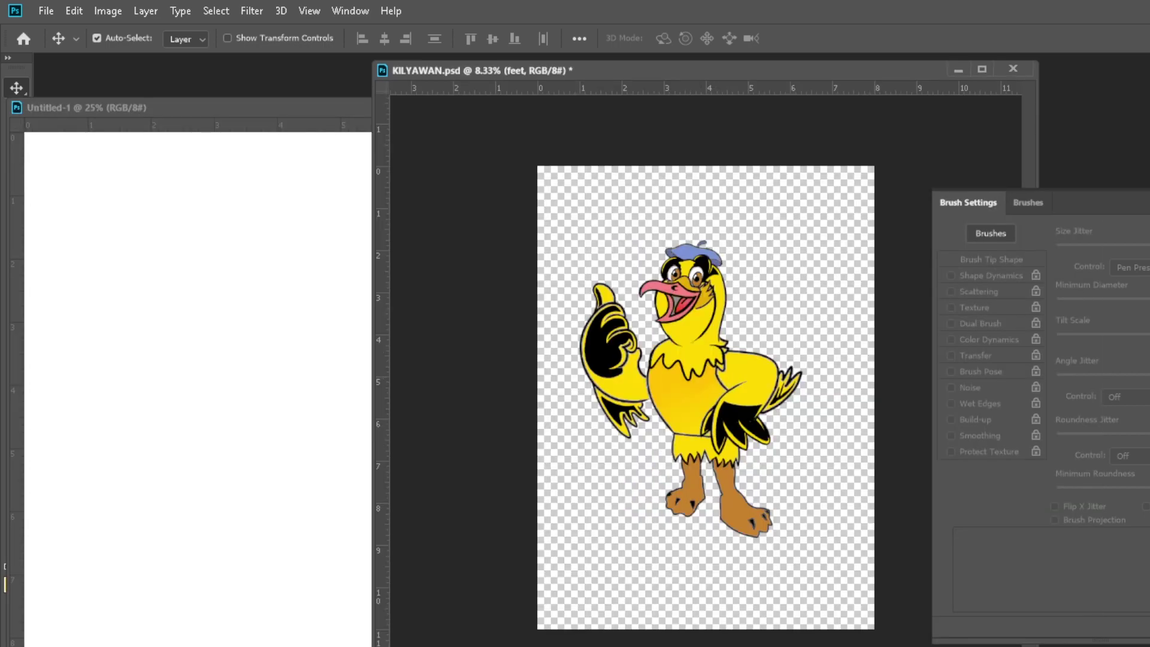
{"action": "key", "text": "alt+bracketleft"}
{"action": "left_click", "coordinate": [97, 38]}
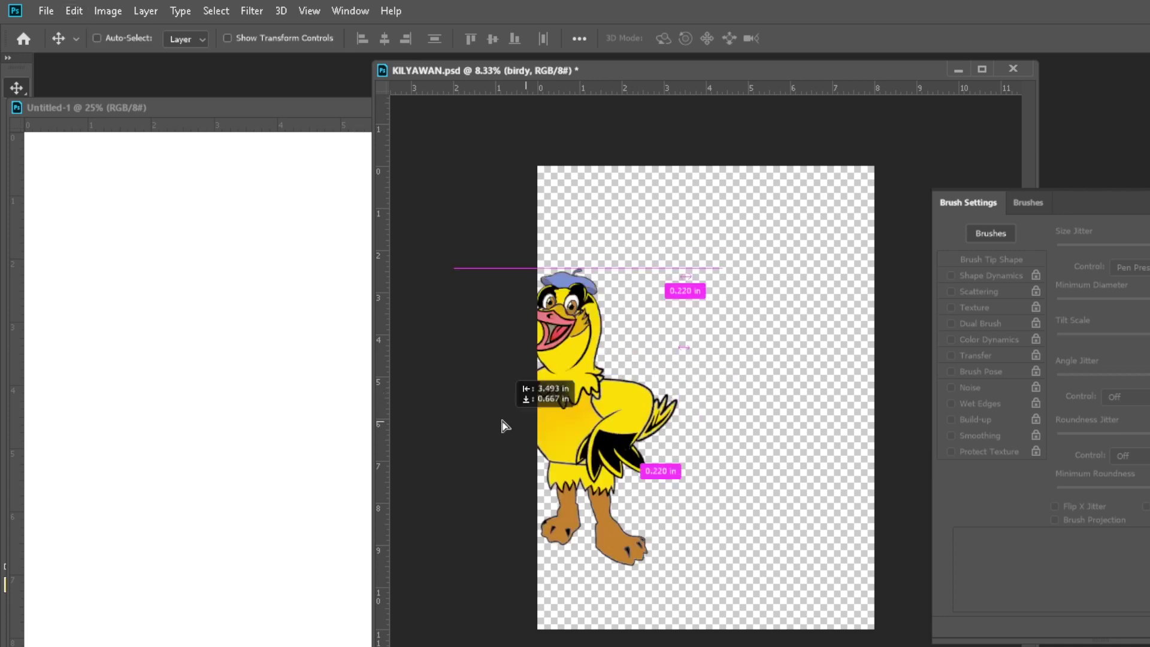
{"action": "left_click_drag", "start_coordinate": [625, 419], "coordinate": [321, 461]}
{"action": "key", "text": "ctrl+minus"}
Step: Scale the bird down and position it lower within the new canvas
{"action": "key", "text": "ctrl+t"}
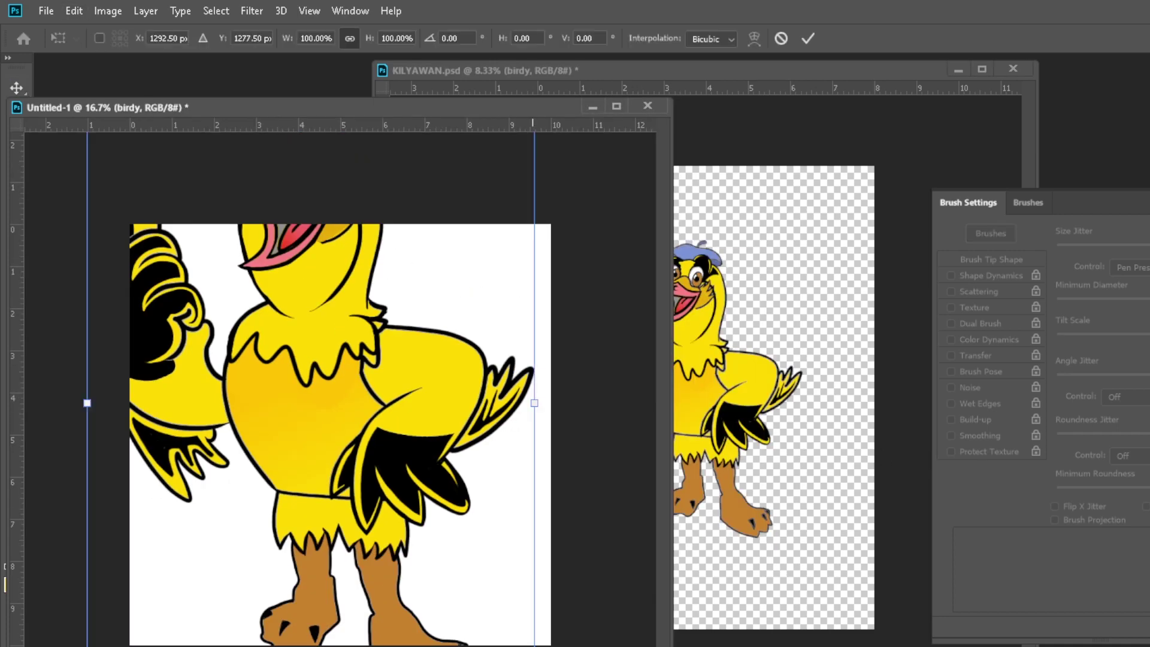
{"action": "left_click_drag", "start_coordinate": [533, 640], "coordinate": [410, 536]}
{"action": "mouse_move", "coordinate": [302, 363]}
{"action": "left_mouse_down"}
{"action": "mouse_move", "coordinate": [412, 495]}
{"action": "mouse_move", "coordinate": [413, 530]}
{"action": "left_mouse_up"}
{"action": "key", "text": "Return"}
Step: Minimize the KILYAWAN document so Untitled-1 is in front for saving
{"action": "left_click", "coordinate": [885, 397]}
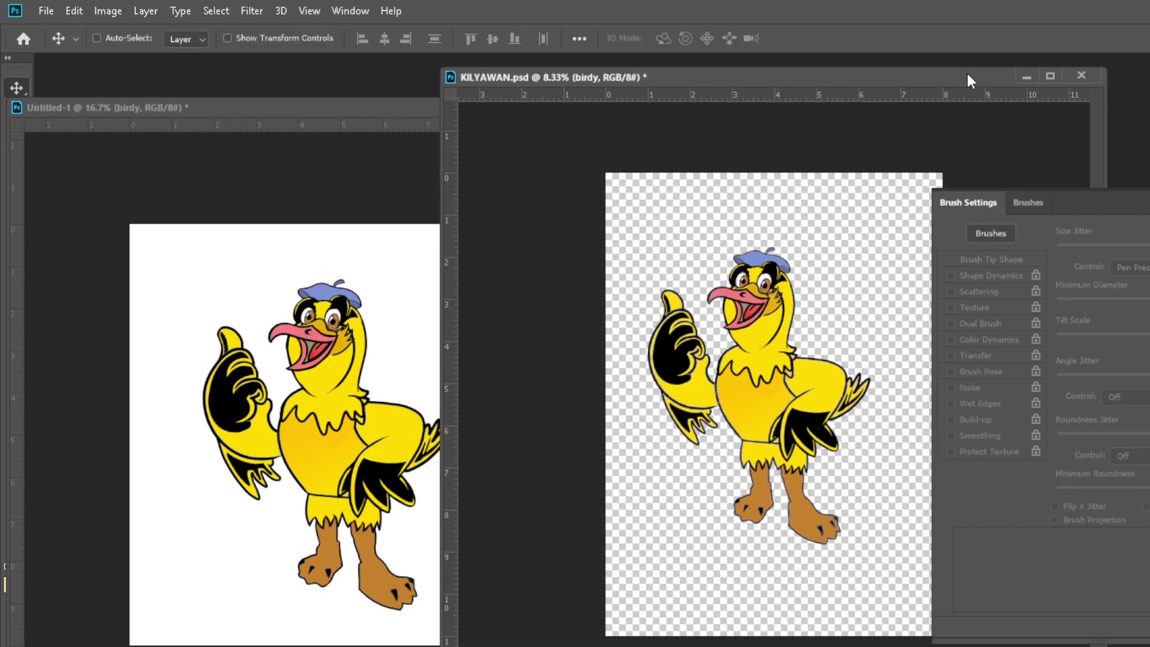
{"action": "left_click", "coordinate": [960, 71]}
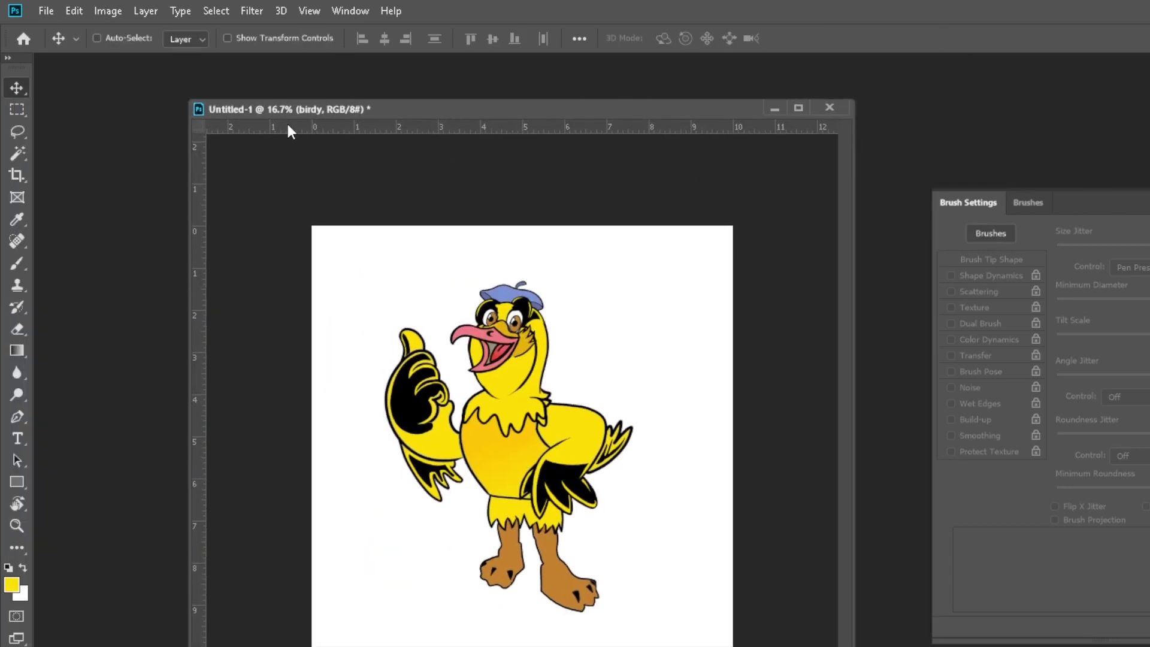
{"action": "key", "text": "ctrl+shift+s"}
Step: Save the bird as a Photoshop PSD in the ANIMATION folder, accepting the format options
{"action": "left_click", "coordinate": [180, 642]}
{"action": "left_click", "coordinate": [179, 432]}
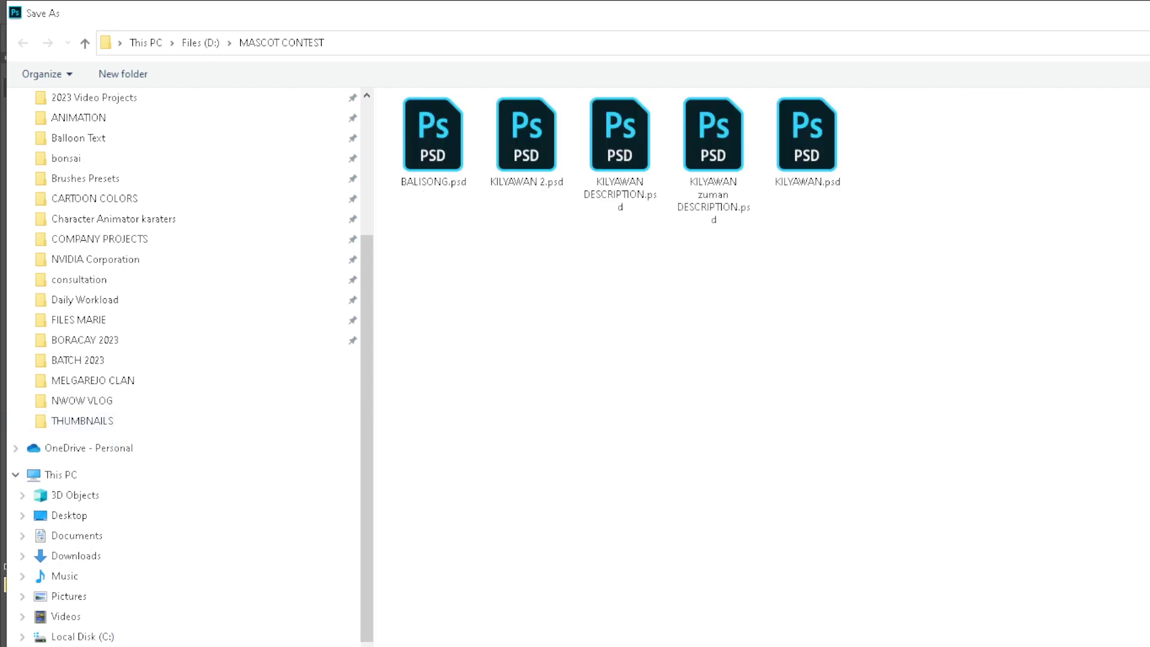
{"action": "scroll", "coordinate": [167, 162], "scroll_direction": "up", "scroll_amount": 1}
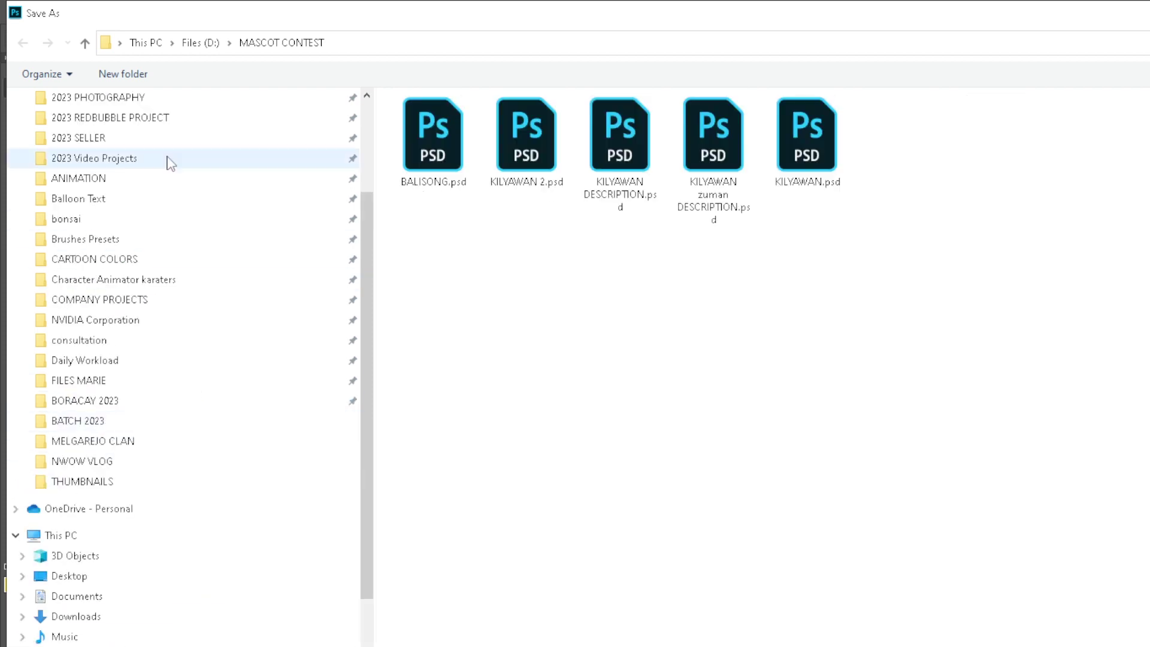
{"action": "left_click", "coordinate": [100, 179]}
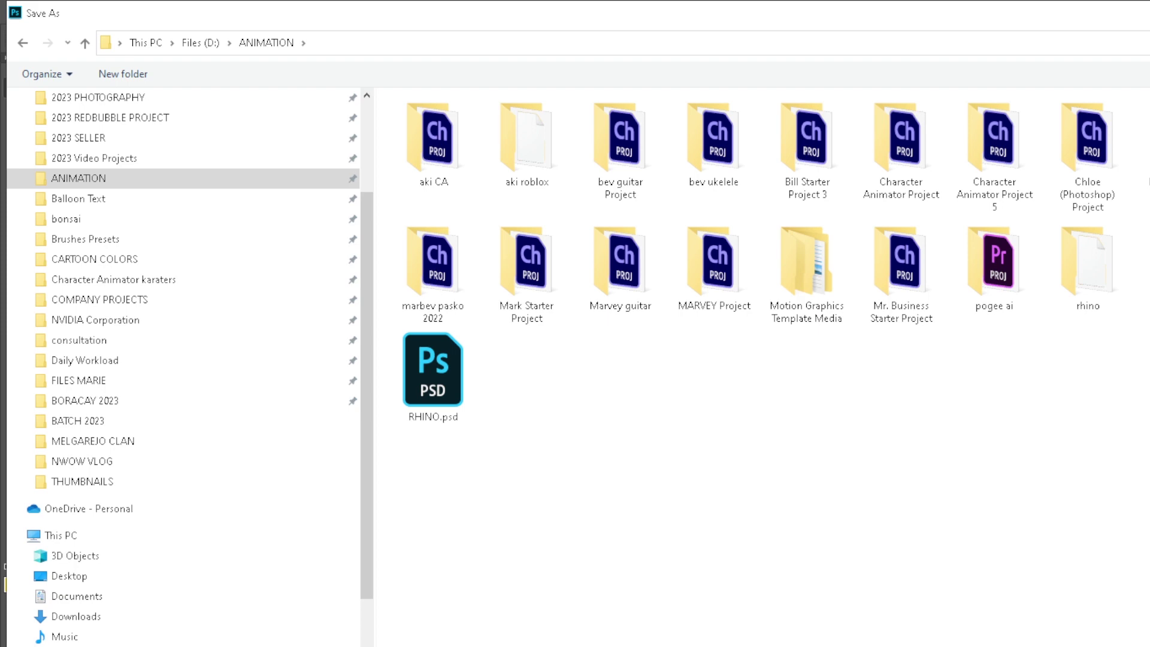
{"action": "key", "text": "Return"}
{"action": "left_click", "coordinate": [1006, 255]}
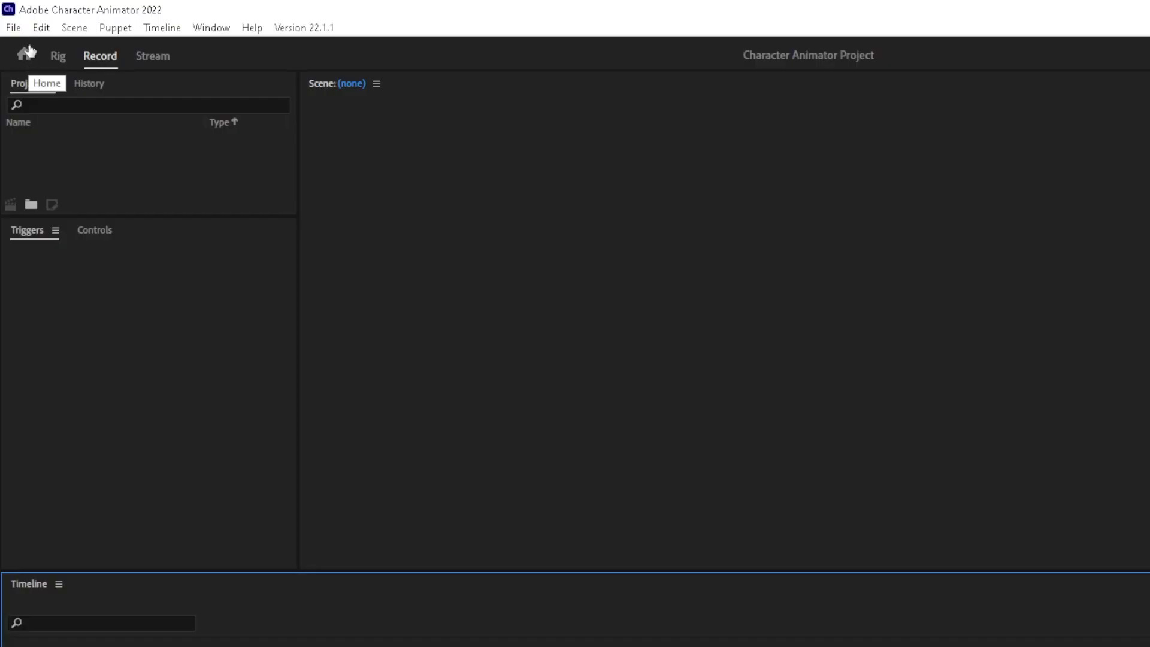
Step: Import BIRDY.psd from the ANIMATION folder and create a new scene from it
{"action": "key", "text": "ctrl+i"}
{"action": "scroll", "coordinate": [144, 239], "scroll_direction": "up", "scroll_amount": 5}
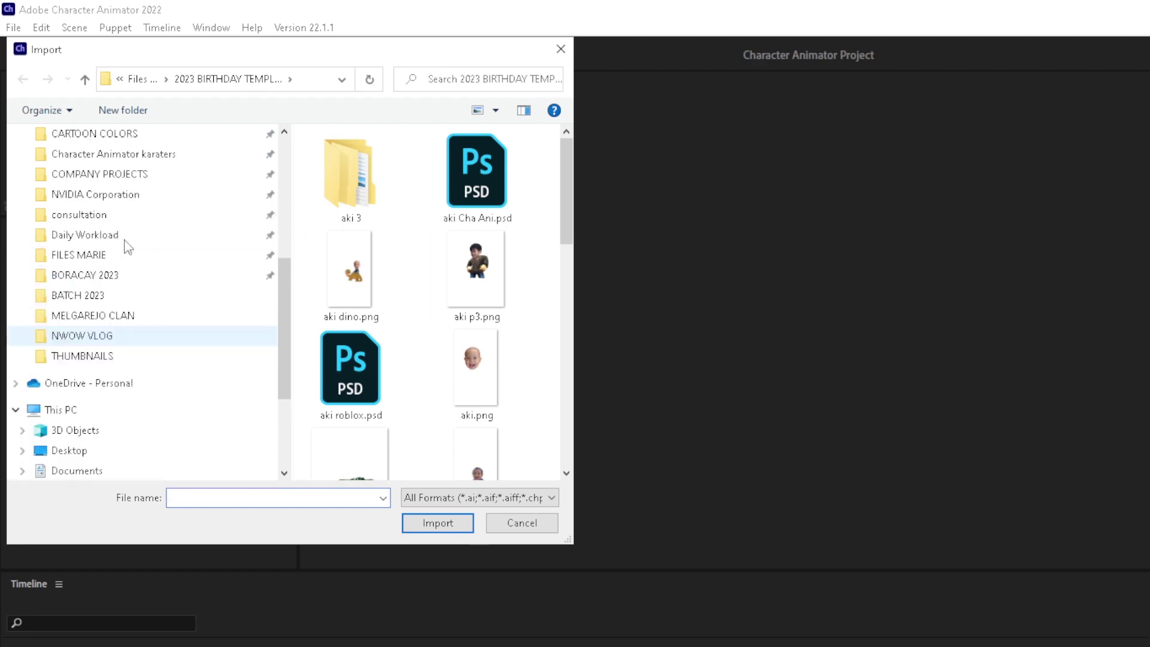
{"action": "left_click", "coordinate": [78, 133]}
{"action": "scroll", "coordinate": [350, 288], "scroll_direction": "down", "scroll_amount": 1}
{"action": "left_click", "coordinate": [477, 171]}
{"action": "left_click", "coordinate": [441, 524]}
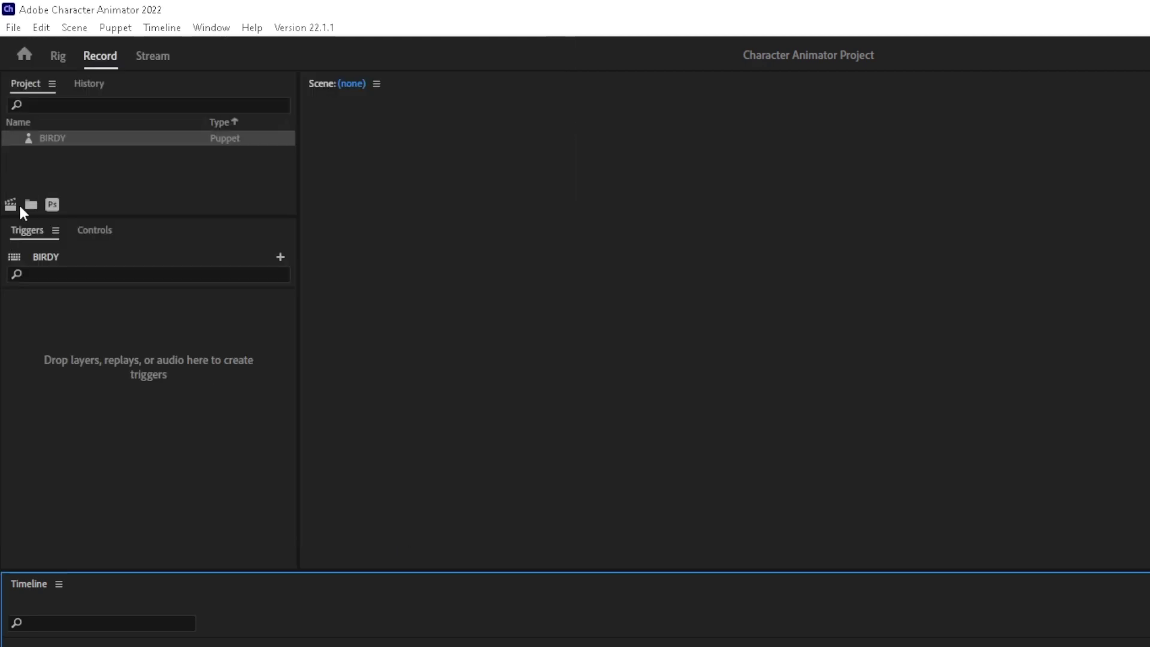
{"action": "left_click", "coordinate": [15, 205]}
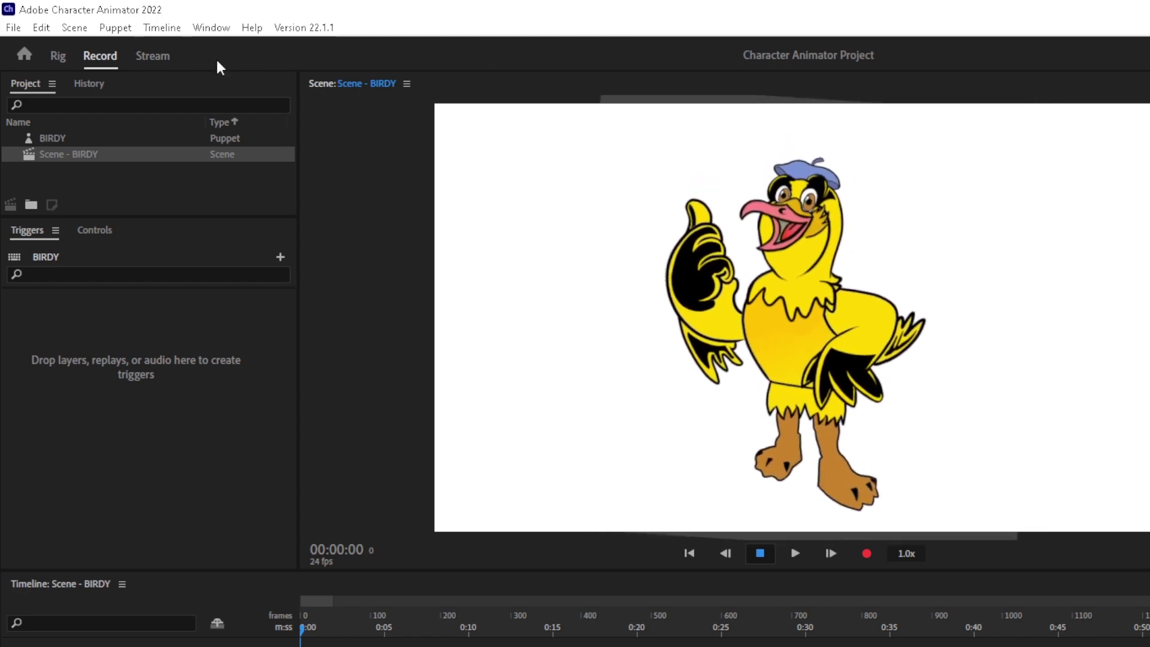
Step: Make the head and EYES groups independent in Rig mode
{"action": "left_click", "coordinate": [58, 56]}
{"action": "left_click", "coordinate": [326, 176]}
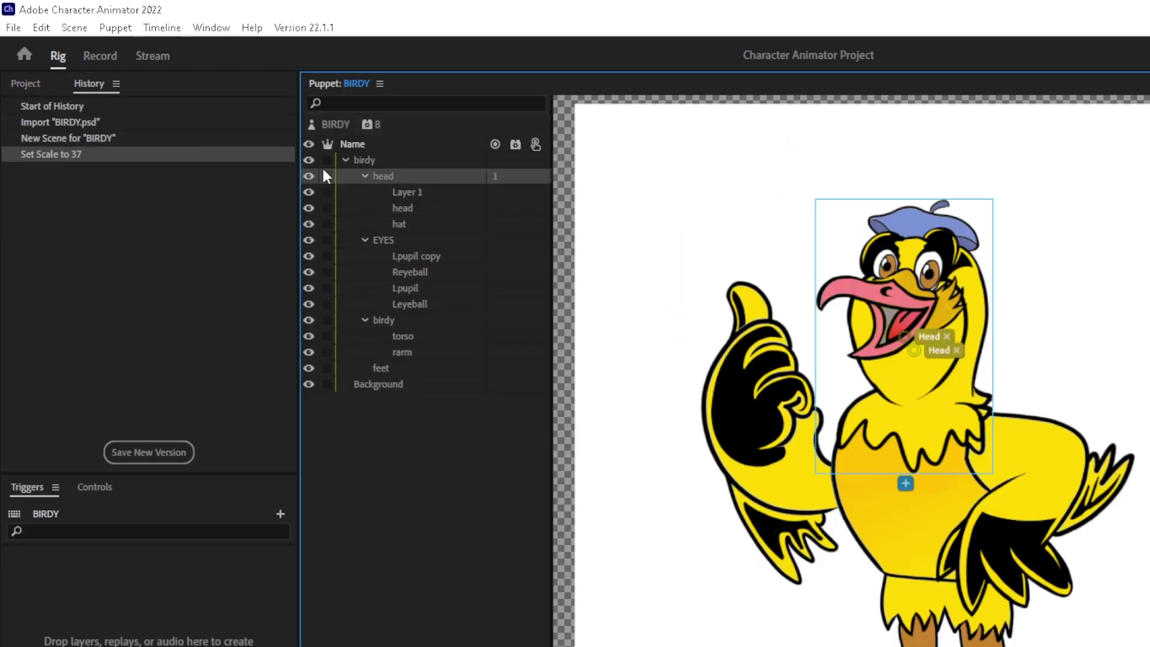
{"action": "left_click", "coordinate": [326, 239]}
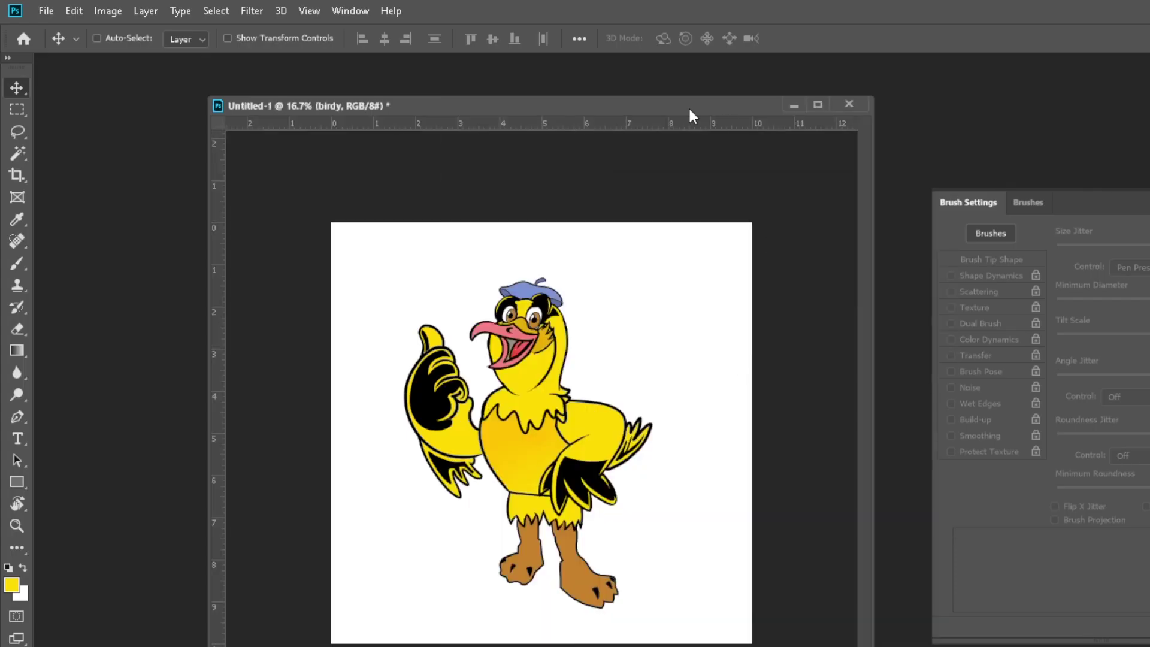
Step: Hide the white background and group the eye layers into Group 1
{"action": "left_click_drag", "start_coordinate": [692, 116], "coordinate": [856, 119]}
{"action": "left_click", "coordinate": [708, 268]}
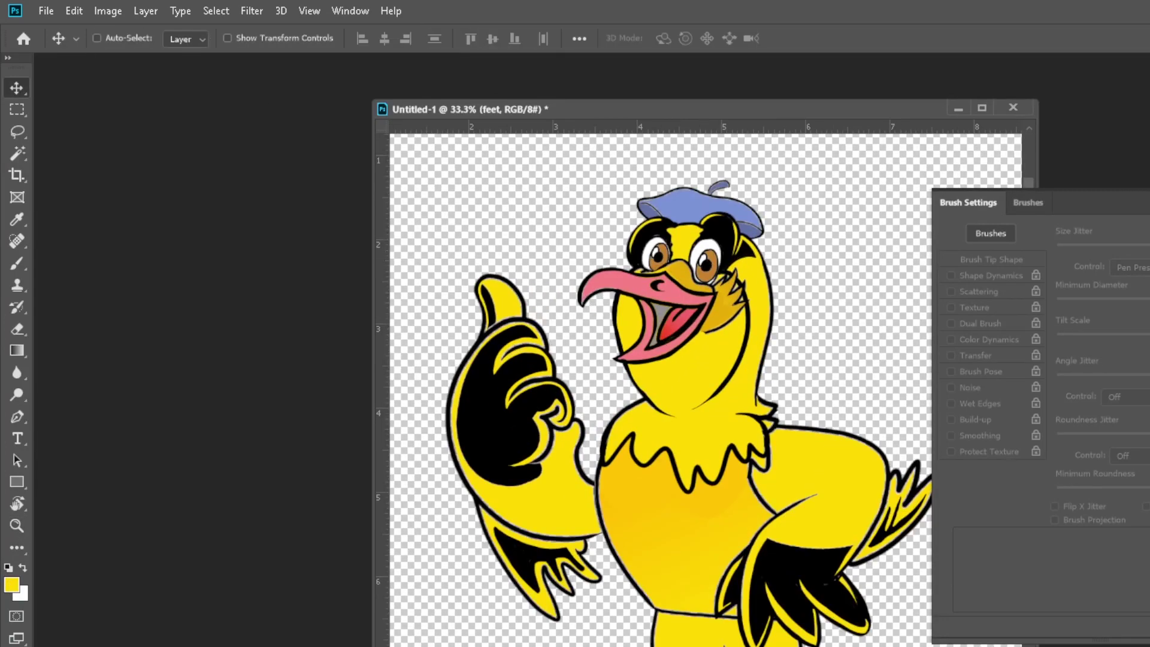
{"action": "key", "text": "alt+bracketright"}
{"action": "key", "text": "alt+bracketright"}
{"action": "key", "text": "alt+bracketright"}
{"action": "key", "text": "alt+bracketright"}
{"action": "key", "text": "alt+bracketleft"}
{"action": "key", "text": "alt+bracketleft"}
{"action": "key", "text": "alt+bracketright"}
{"action": "key", "text": "alt+bracketright"}
{"action": "key", "text": "alt+bracketleft"}
{"action": "key", "text": "alt+bracketleft"}
{"action": "key", "text": "alt+bracketleft"}
Step: Re-save the file as BIRDY.psd
{"action": "key", "text": "ctrl+s"}
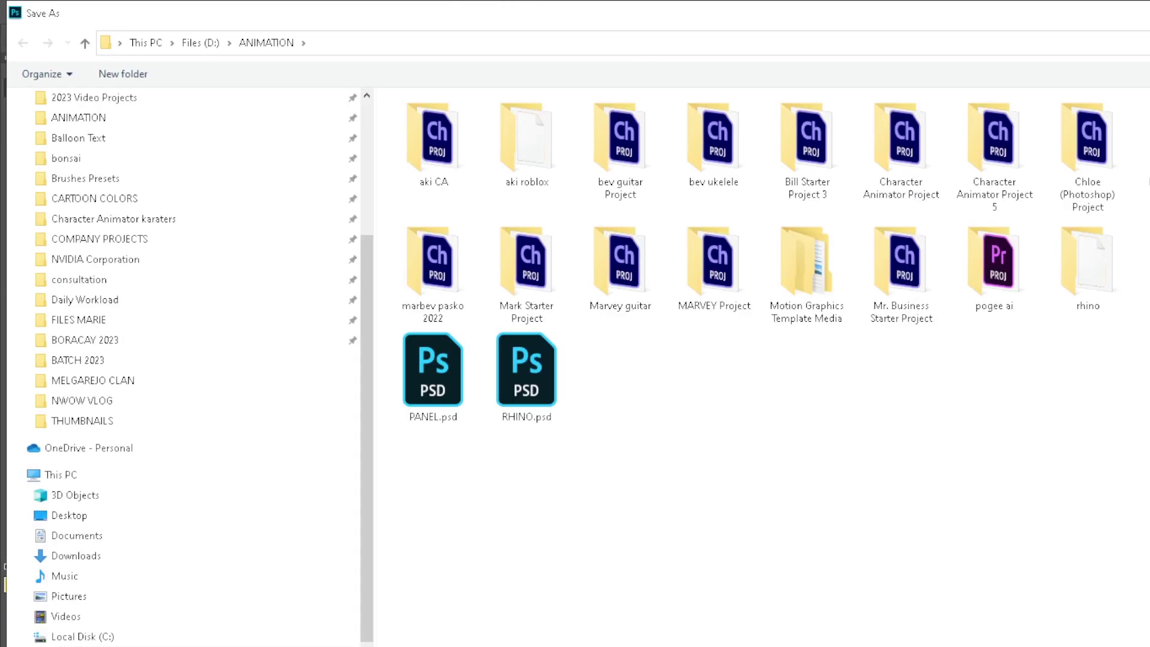
{"action": "key", "text": "Return"}
{"action": "left_click", "coordinate": [976, 254]}
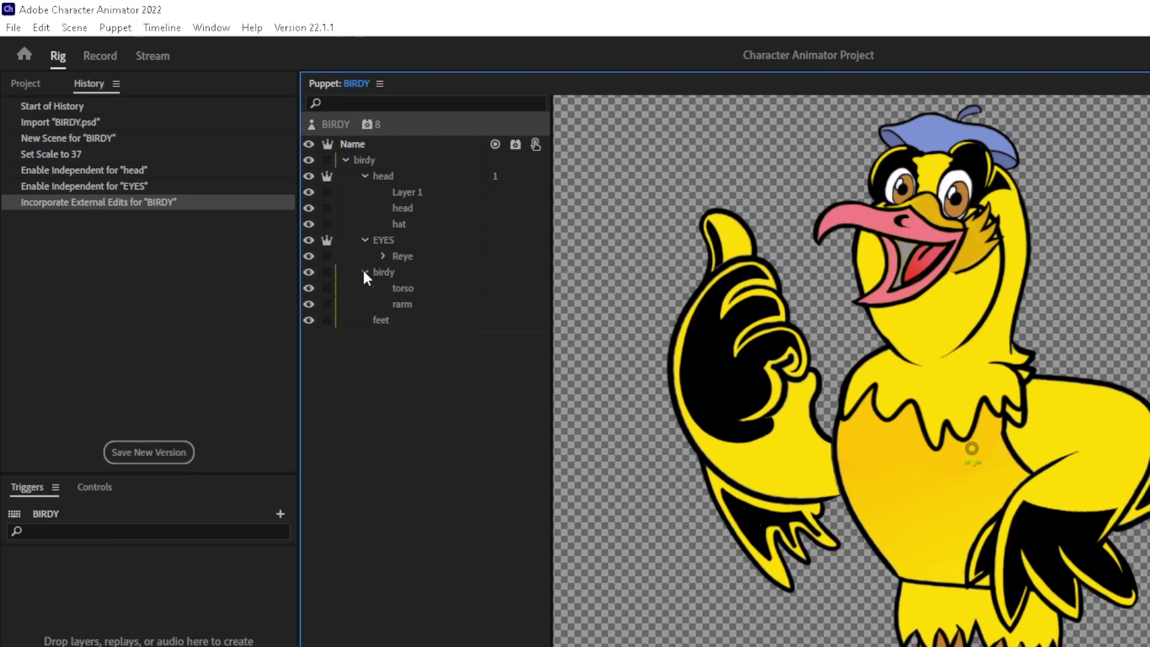
Step: Expand Reye and Leye and make the Rpupil and Lpupil layers independent
{"action": "left_click", "coordinate": [365, 256]}
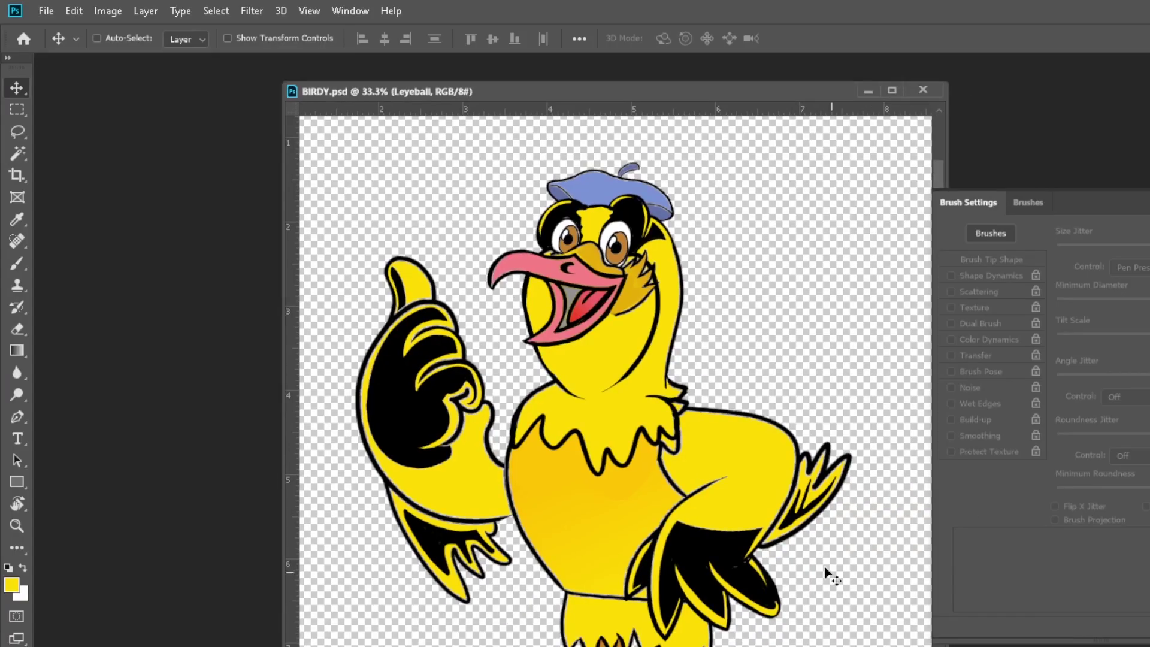
{"action": "key", "text": "alt+["}
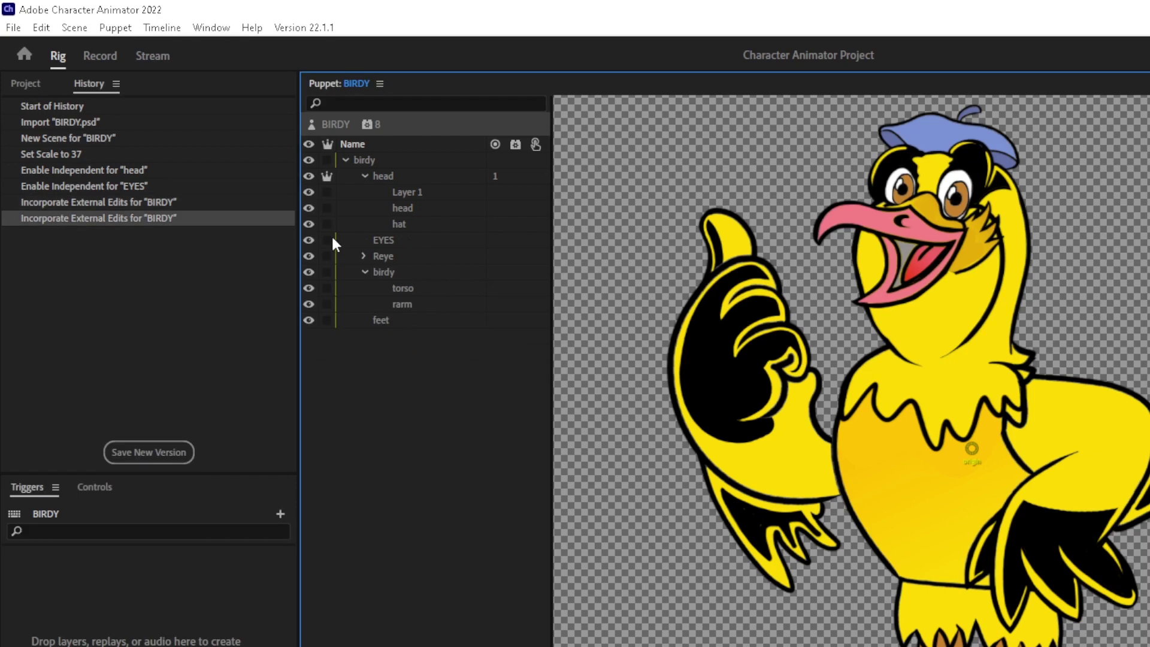
{"action": "left_click", "coordinate": [365, 256]}
{"action": "left_click", "coordinate": [326, 255]}
{"action": "left_click", "coordinate": [326, 304]}
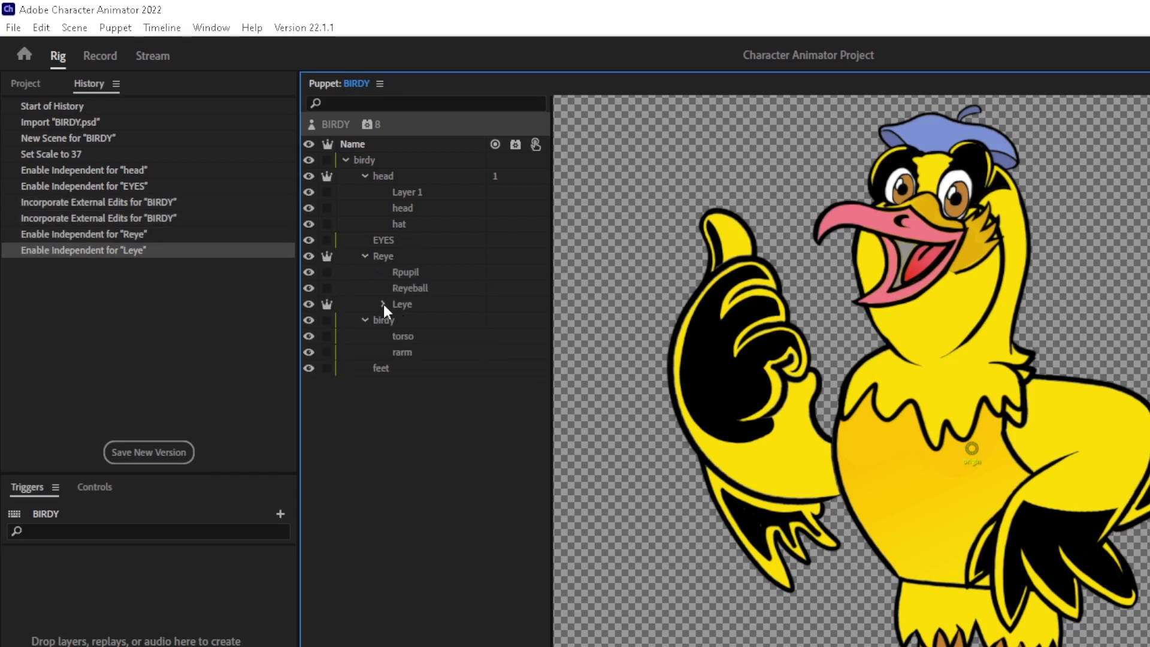
{"action": "left_click", "coordinate": [383, 304]}
{"action": "left_click", "coordinate": [326, 320]}
{"action": "left_click", "coordinate": [327, 303]}
{"action": "left_click", "coordinate": [326, 255]}
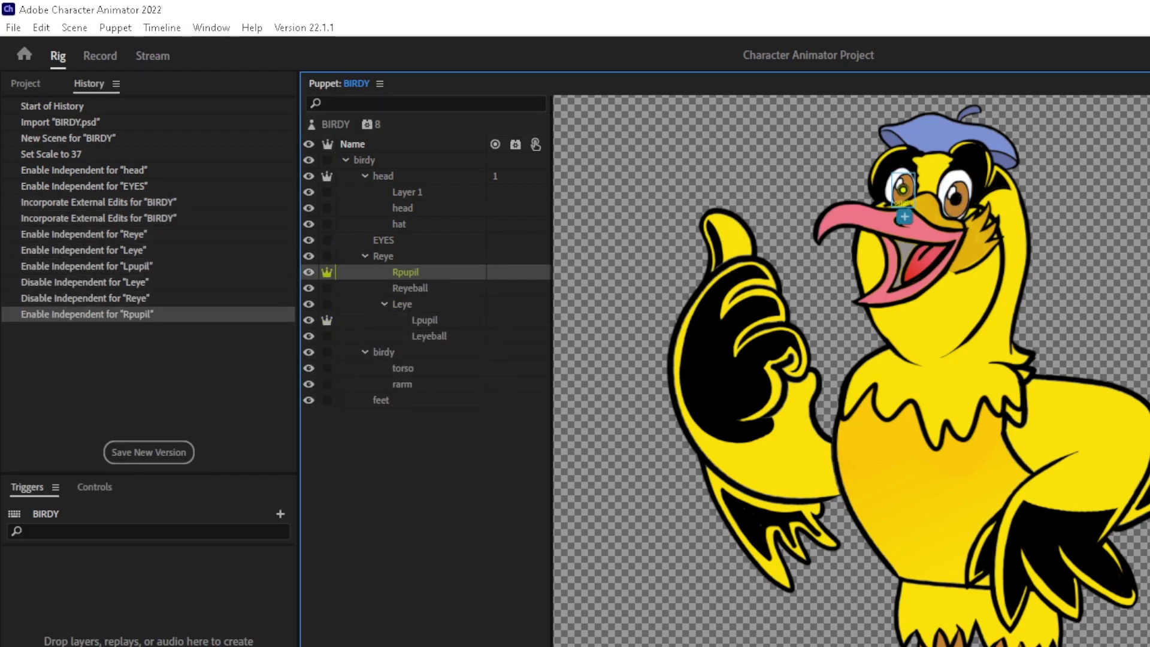
Step: Tag the eyeballs as Left Eye and Right Eye and preview in Record
{"action": "left_click", "coordinate": [424, 320]}
{"action": "left_click", "coordinate": [410, 288]}
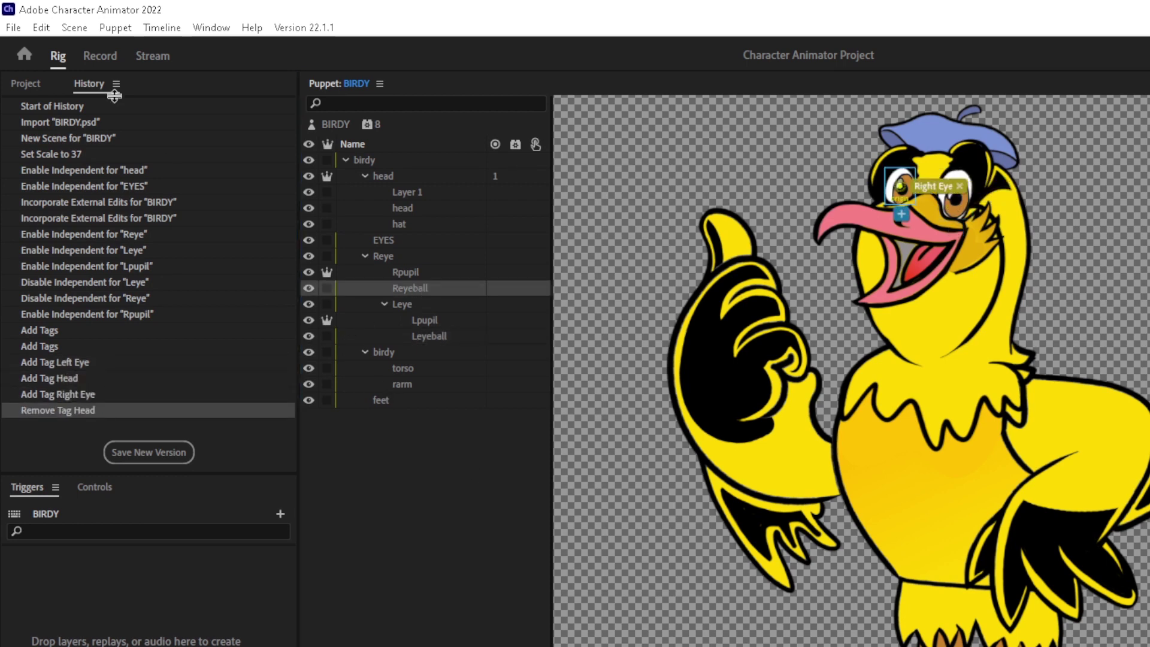
{"action": "left_click", "coordinate": [100, 55]}
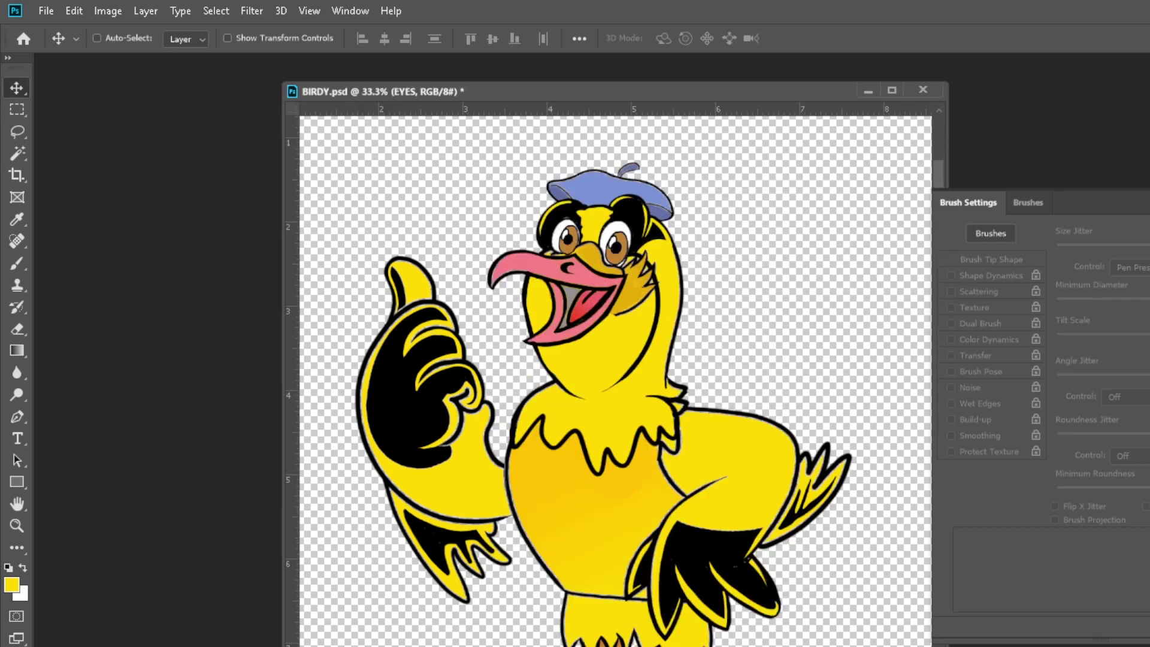
Step: Sample the bird's yellow and brush it over the upper torso beneath the head
{"action": "key", "text": "alt+bracketleft"}
{"action": "key", "text": "ctrl+z"}
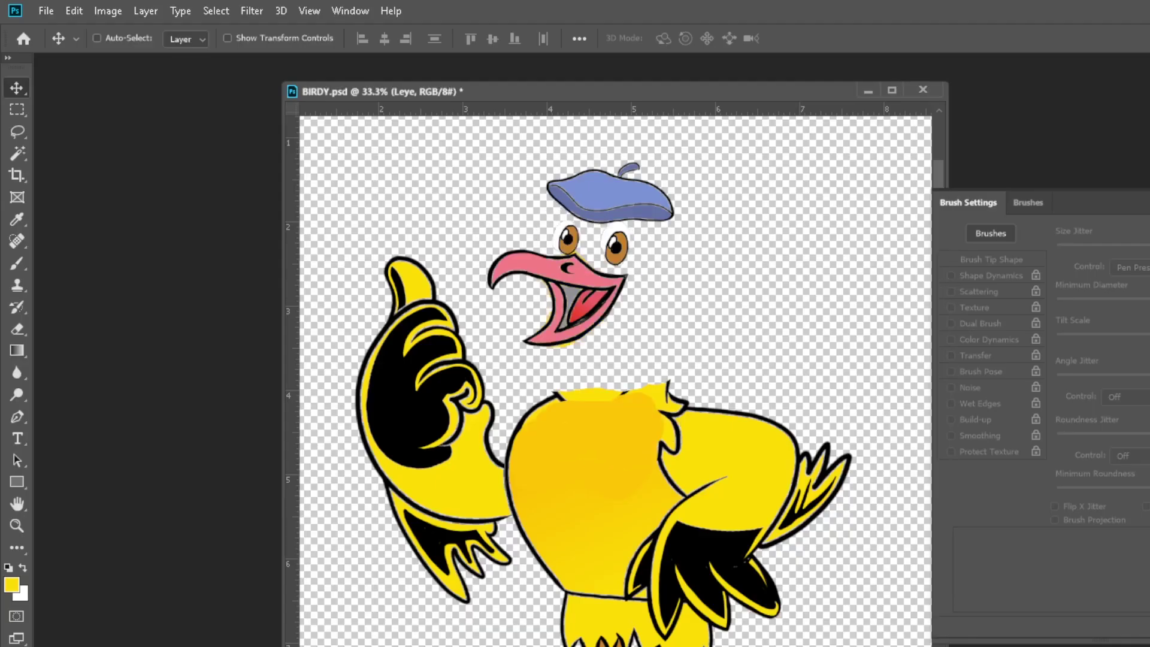
{"action": "key", "text": "i"}
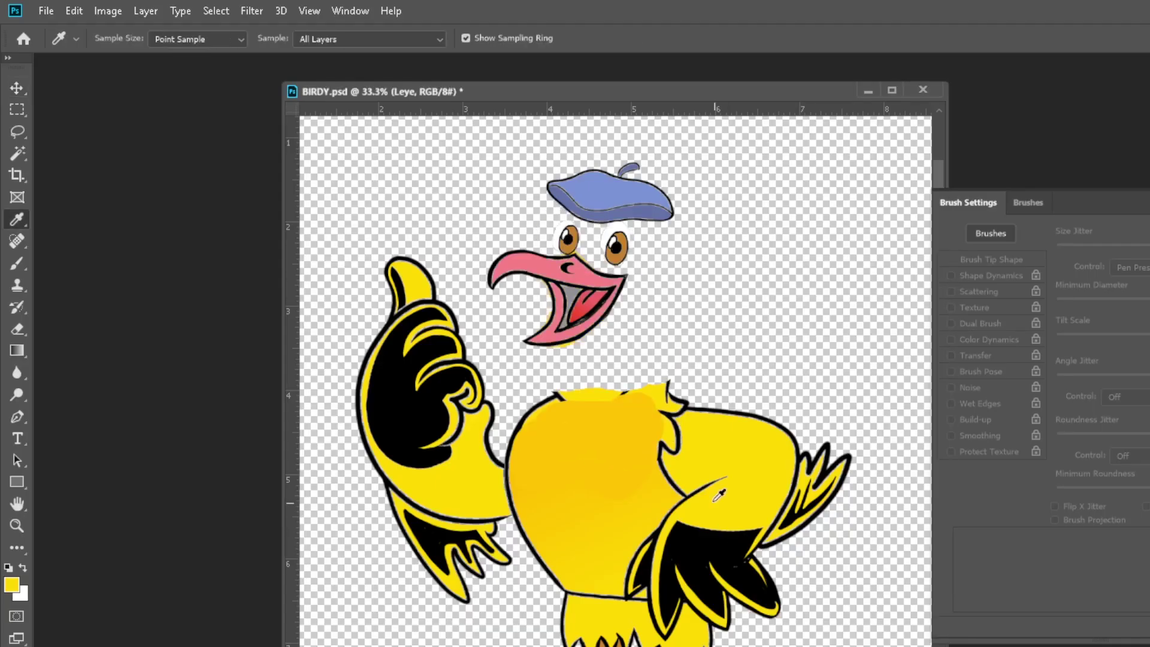
{"action": "key", "text": "b"}
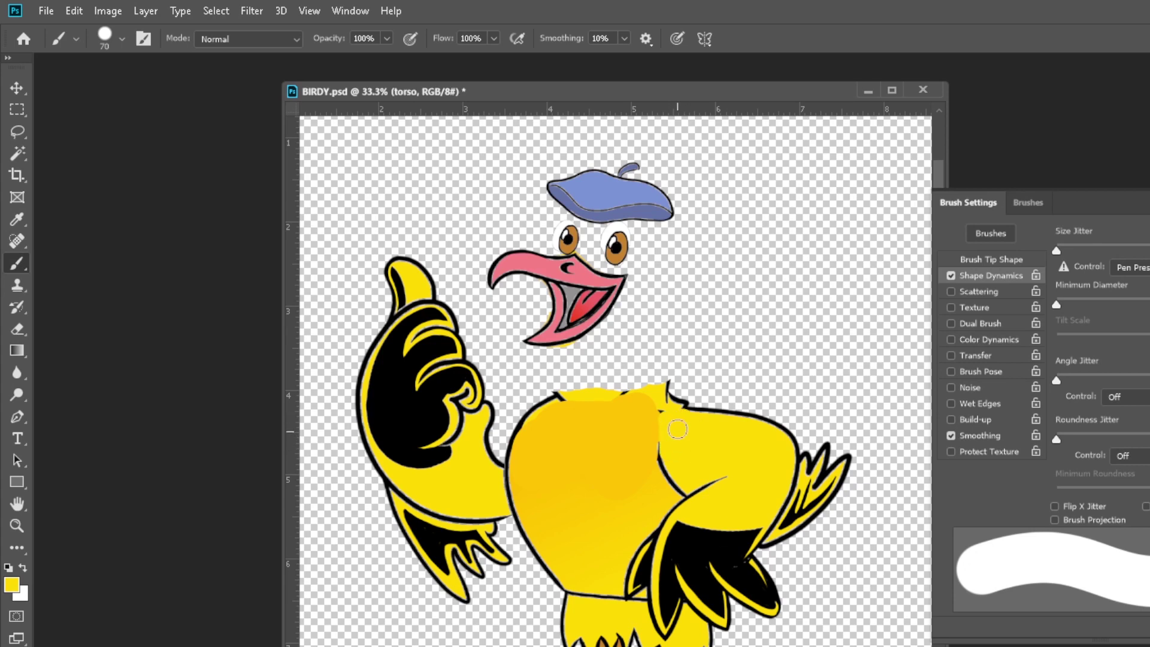
{"action": "key", "text": "e"}
{"action": "key", "text": "b"}
{"action": "key", "text": "v"}
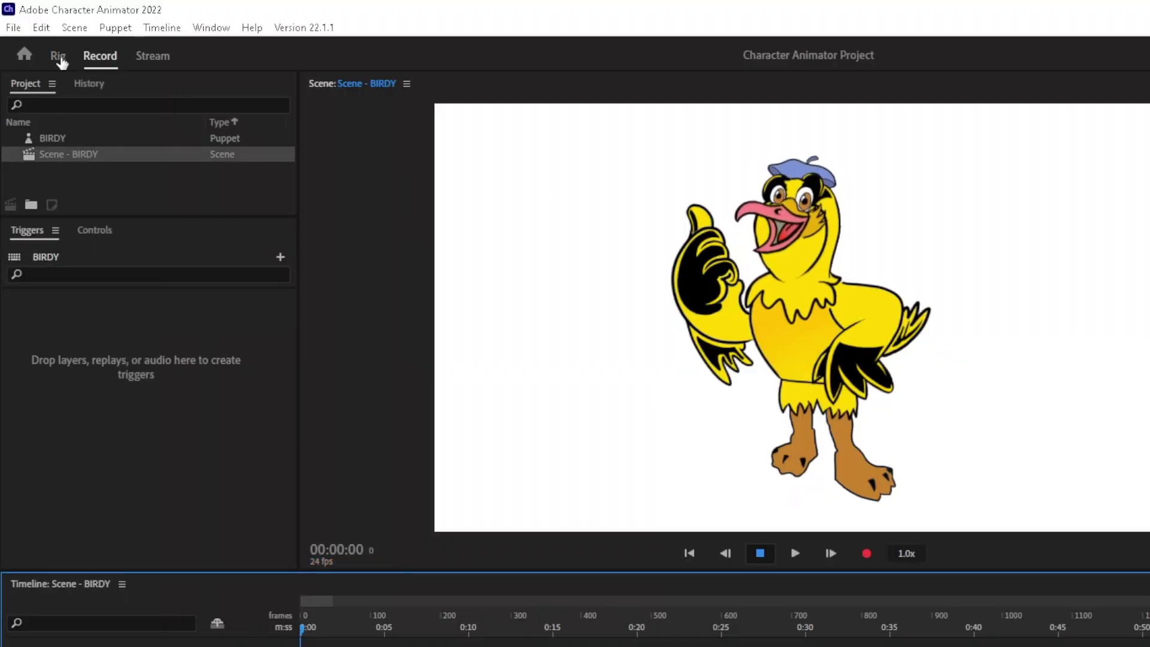
Step: Add Right Shoulder, Right Elbow, Right Wrist and Draggable handles to the arm, then preview
{"action": "left_click", "coordinate": [58, 54]}
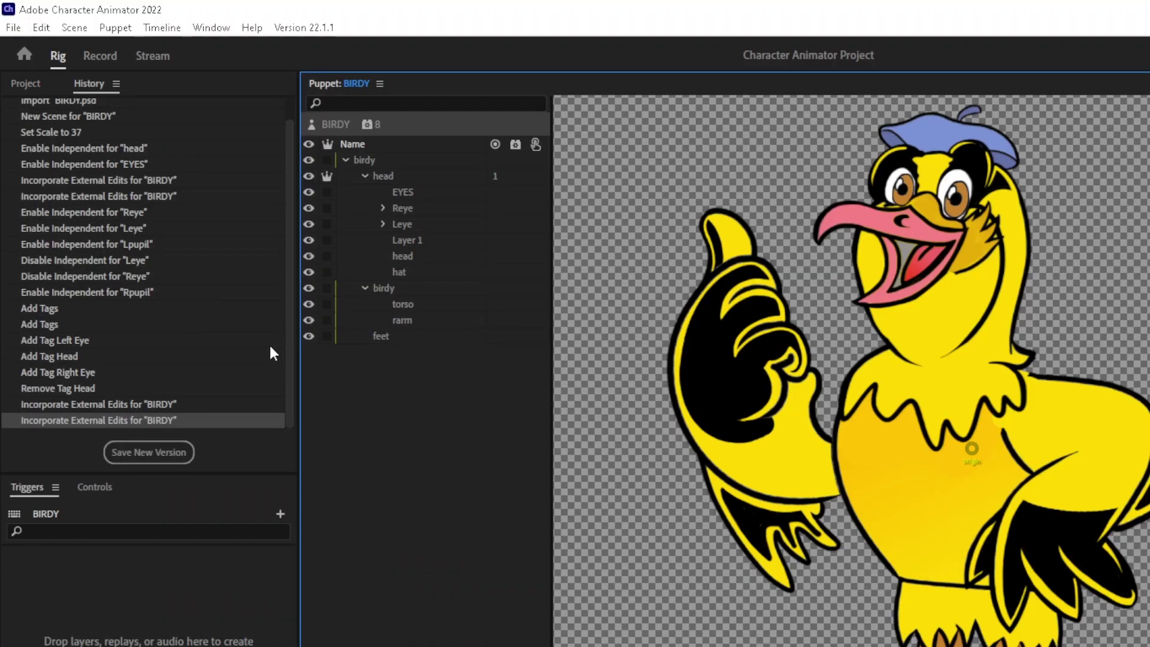
{"action": "key", "text": "alt+Tab"}
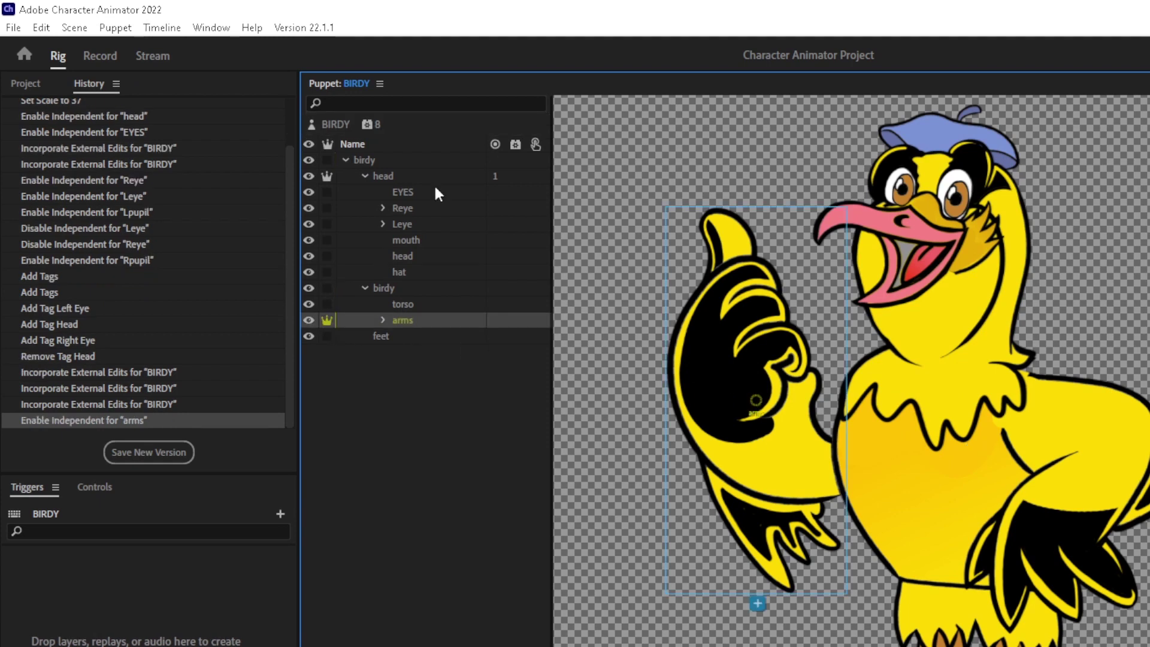
{"action": "left_click", "coordinate": [862, 441]}
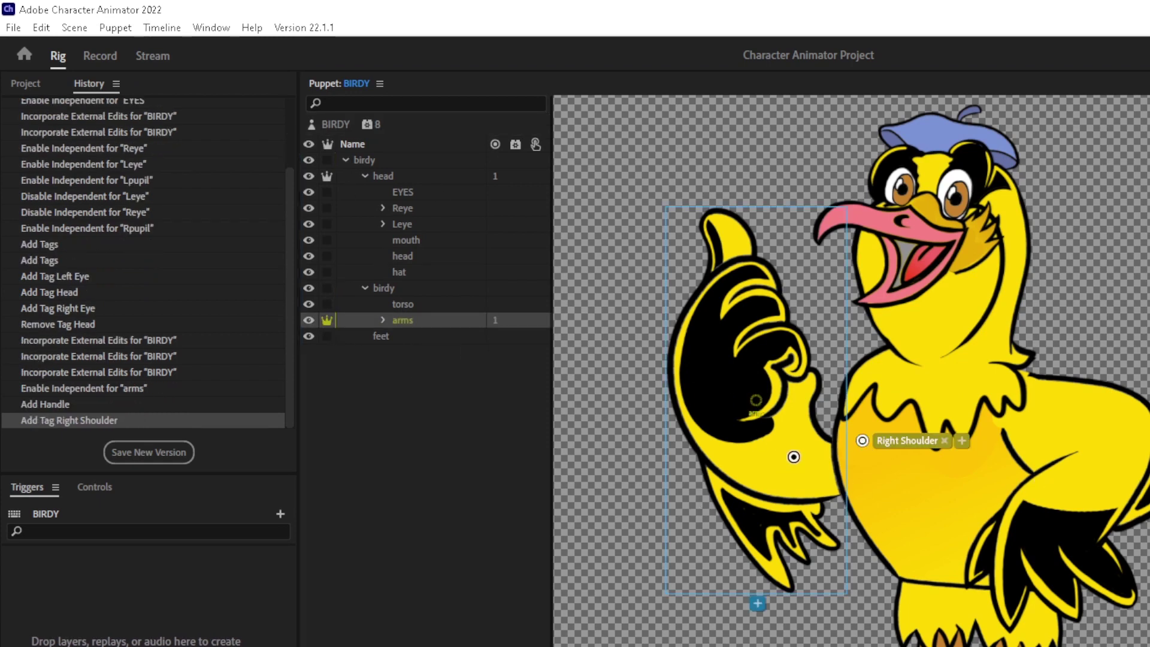
{"action": "left_click", "coordinate": [778, 452]}
{"action": "left_click", "coordinate": [707, 367]}
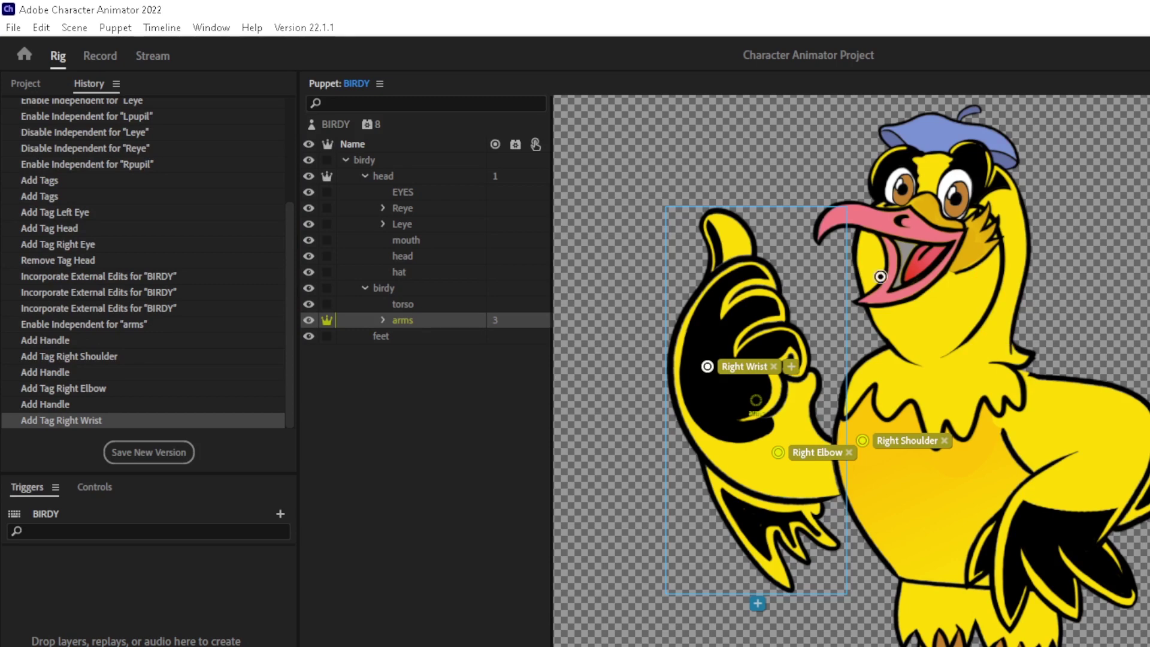
{"action": "left_click", "coordinate": [722, 231]}
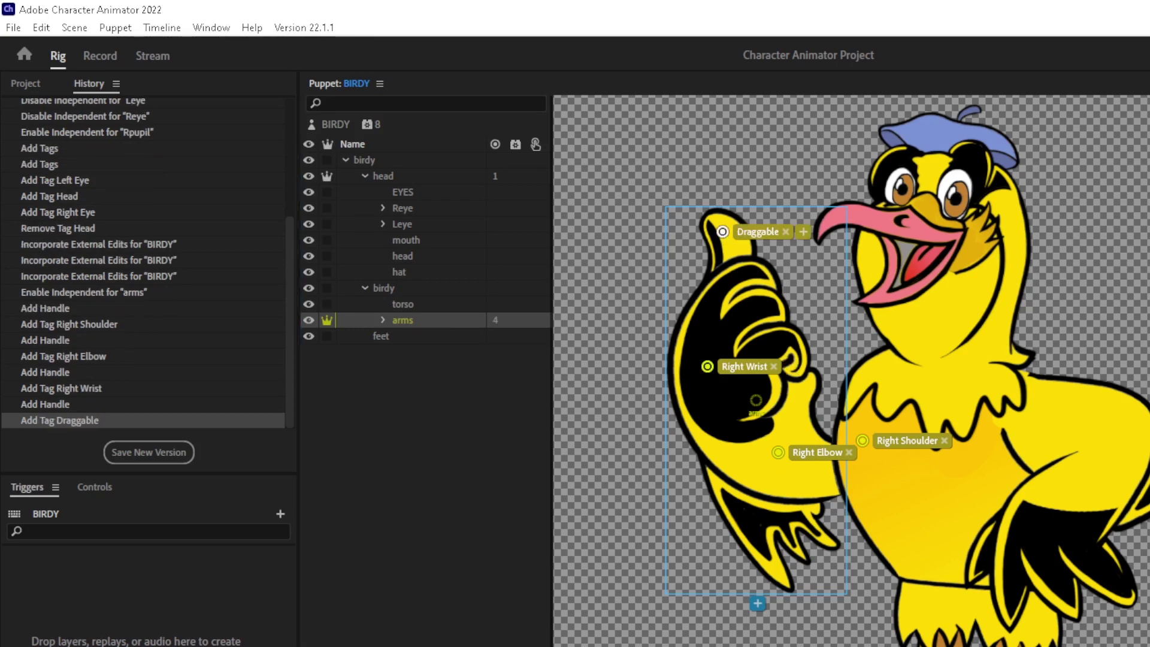
{"action": "left_click", "coordinate": [100, 56]}
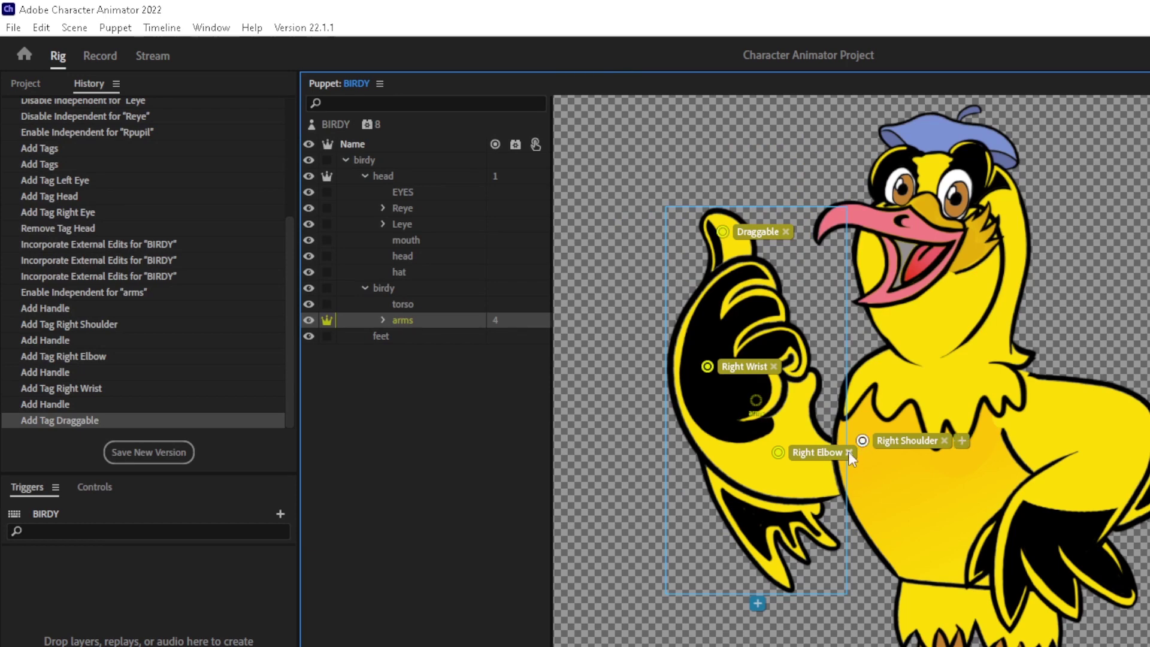
{"action": "left_click", "coordinate": [111, 59]}
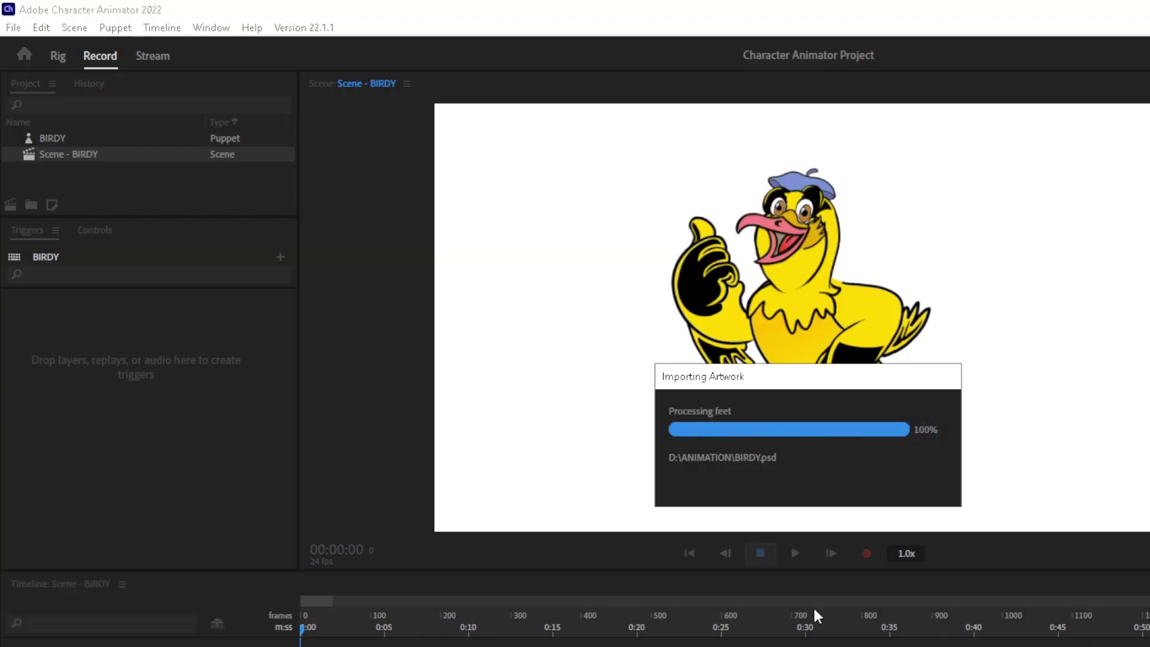
Step: Make rarm independent with Right Shoulder, Elbow and Wrist handles, then test its swing
{"action": "left_click", "coordinate": [58, 55]}
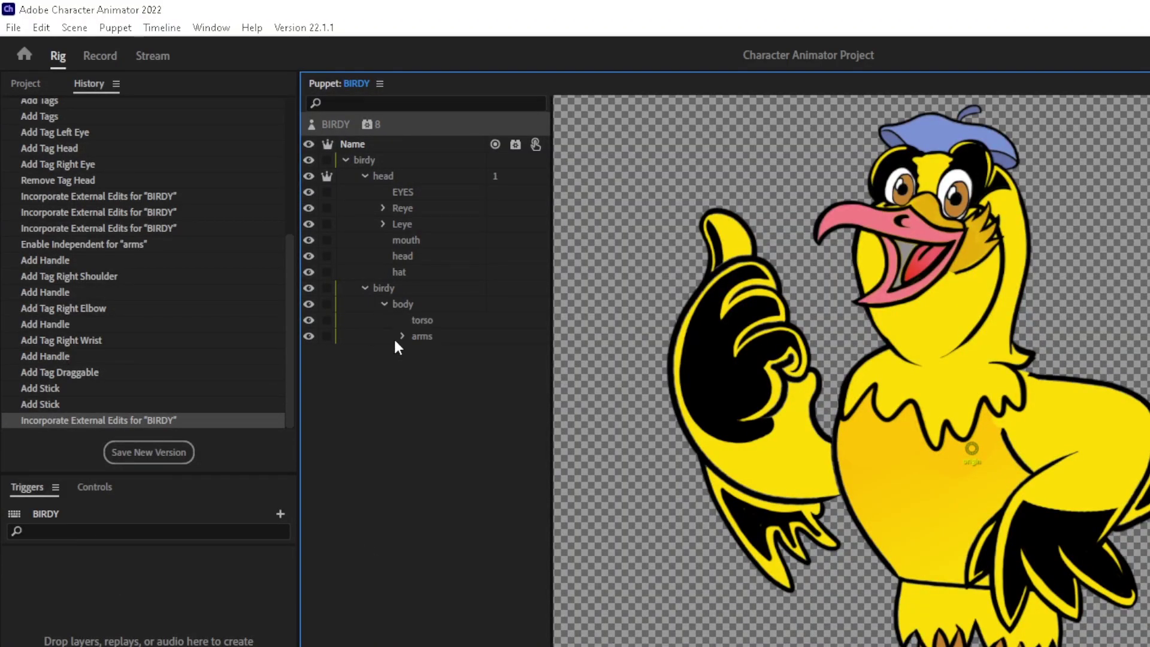
{"action": "left_click", "coordinate": [401, 336]}
{"action": "left_click", "coordinate": [327, 352]}
{"action": "left_click", "coordinate": [859, 450]}
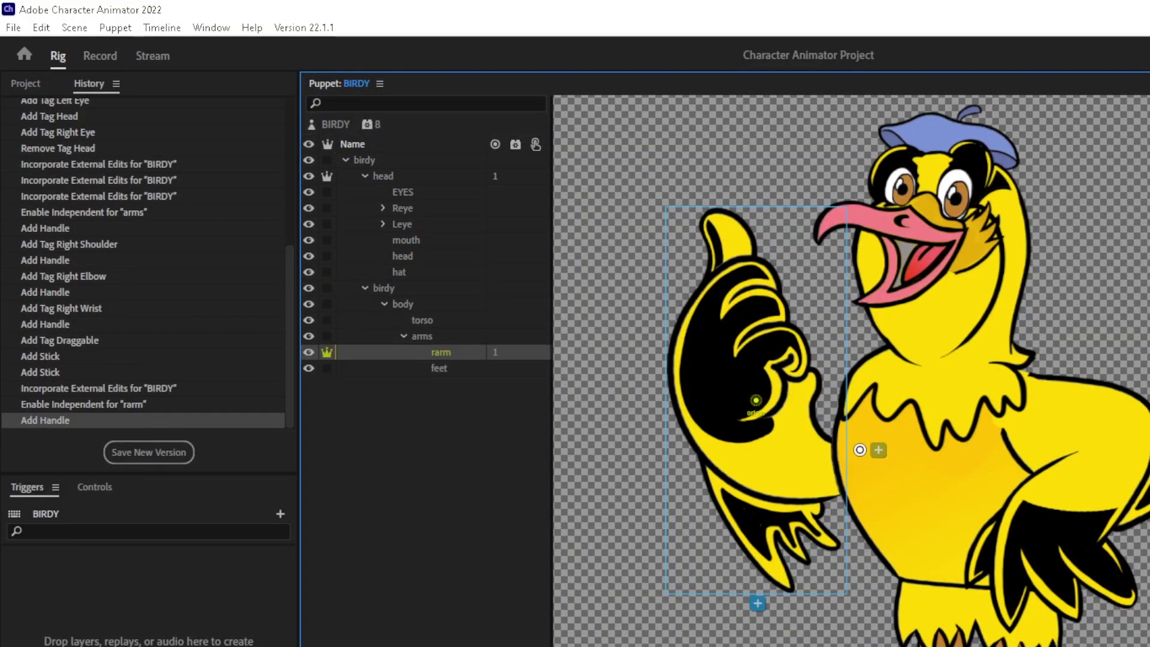
{"action": "left_click", "coordinate": [782, 450]}
{"action": "left_click", "coordinate": [717, 312]}
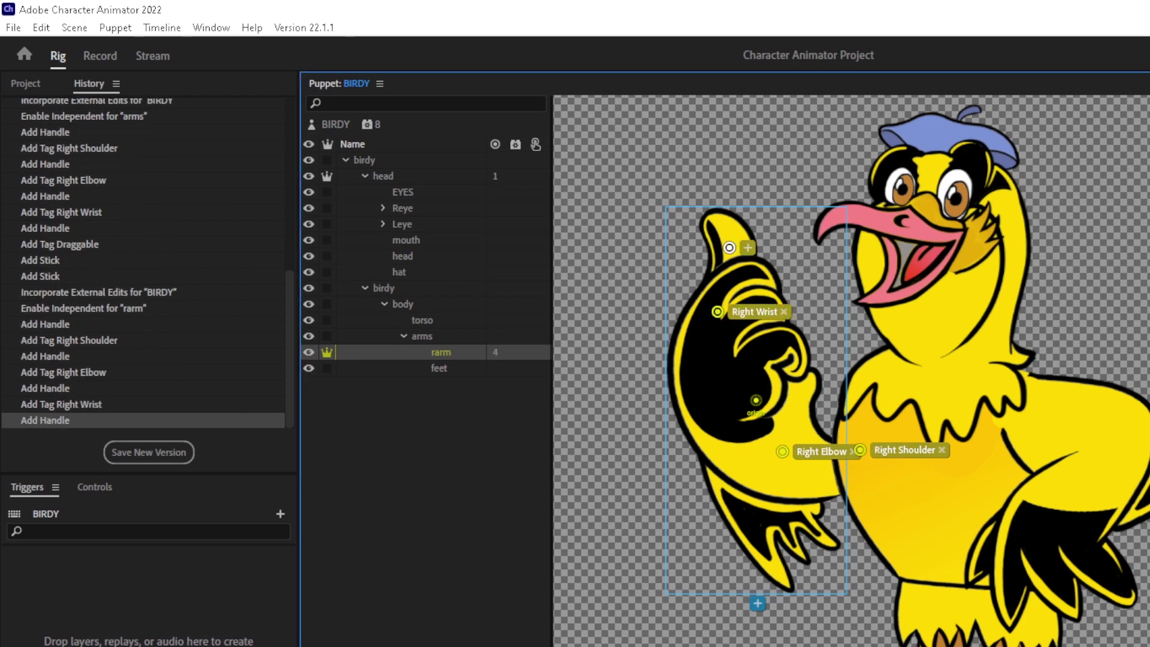
{"action": "left_click", "coordinate": [100, 56]}
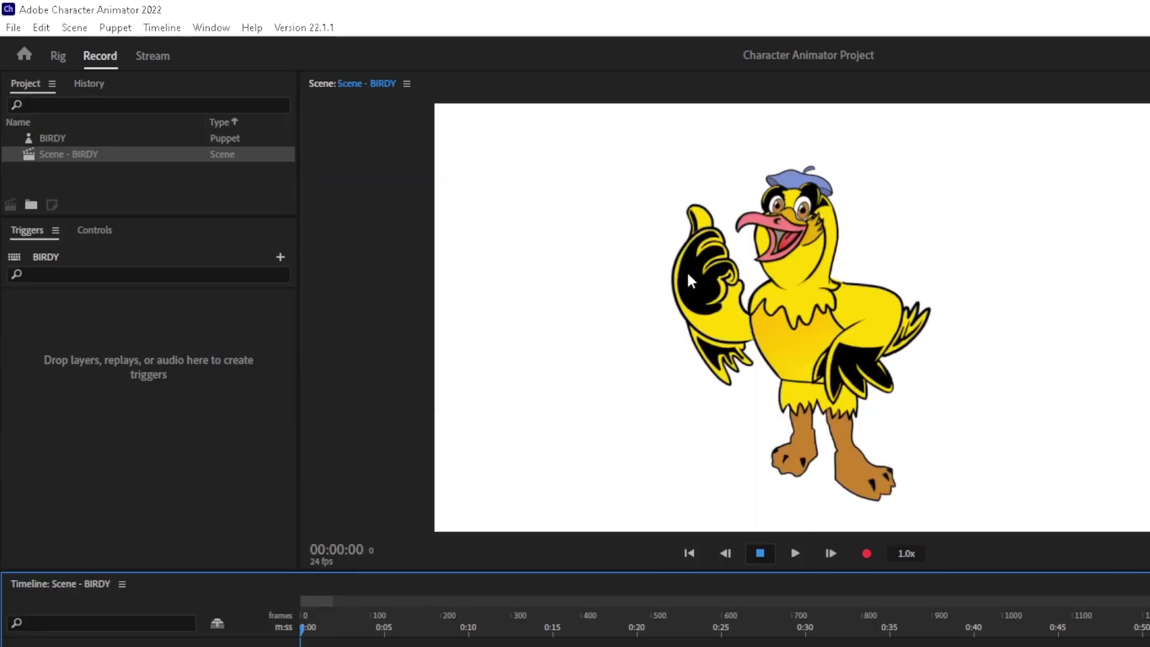
{"action": "left_click_drag", "start_coordinate": [686, 271], "coordinate": [605, 206]}
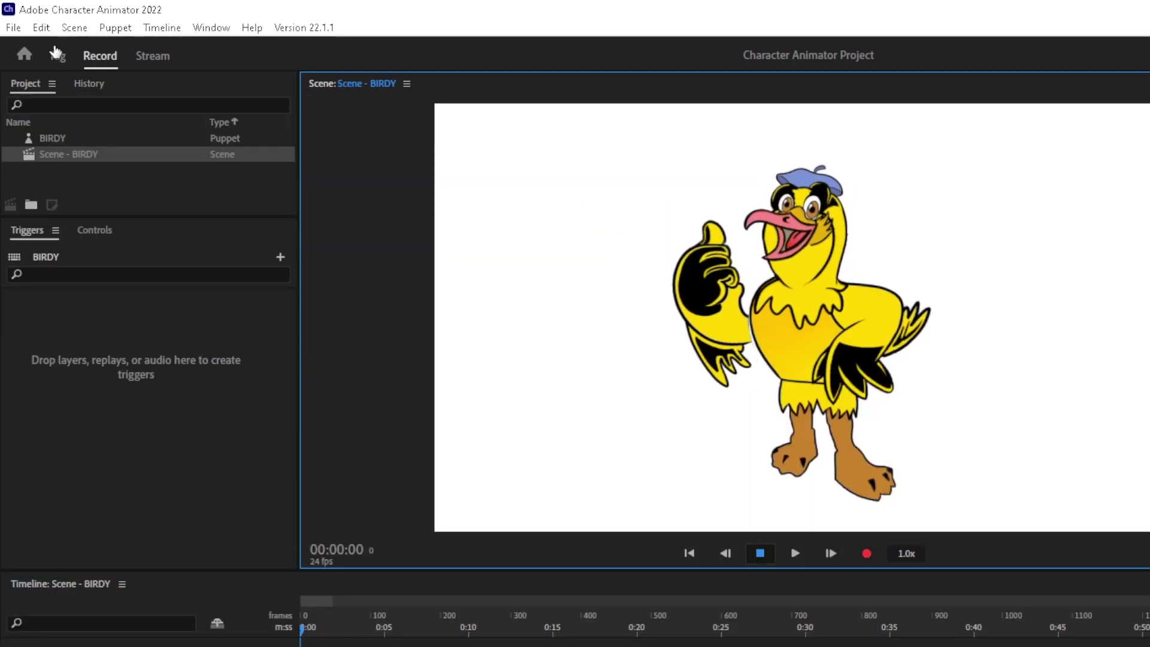
Step: Make both pupils independent with Right Pupil and Left Pupil tags and preview
{"action": "left_click", "coordinate": [58, 56]}
{"action": "left_click", "coordinate": [327, 222]}
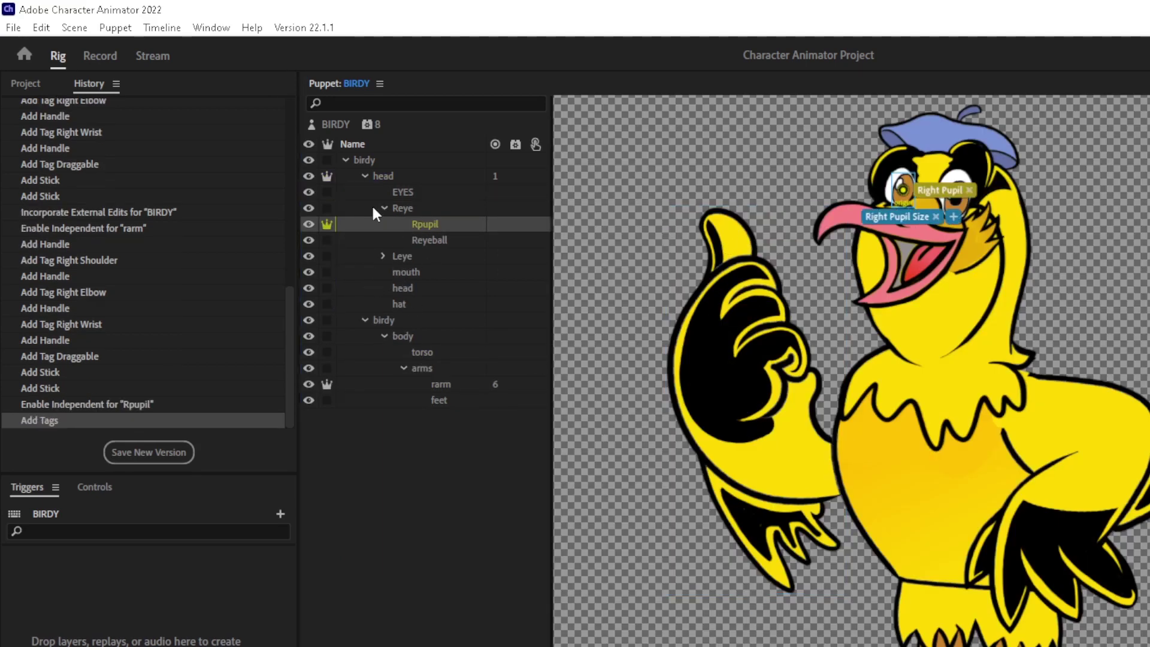
{"action": "left_click", "coordinate": [383, 256]}
{"action": "left_click", "coordinate": [327, 272]}
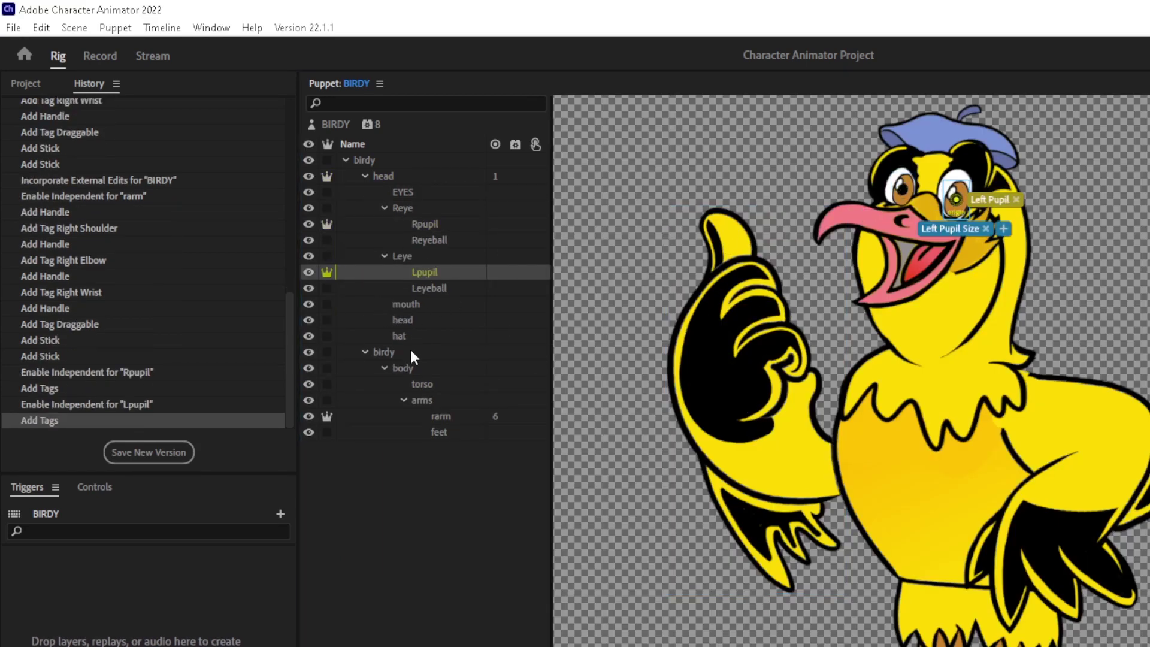
{"action": "left_click", "coordinate": [100, 55]}
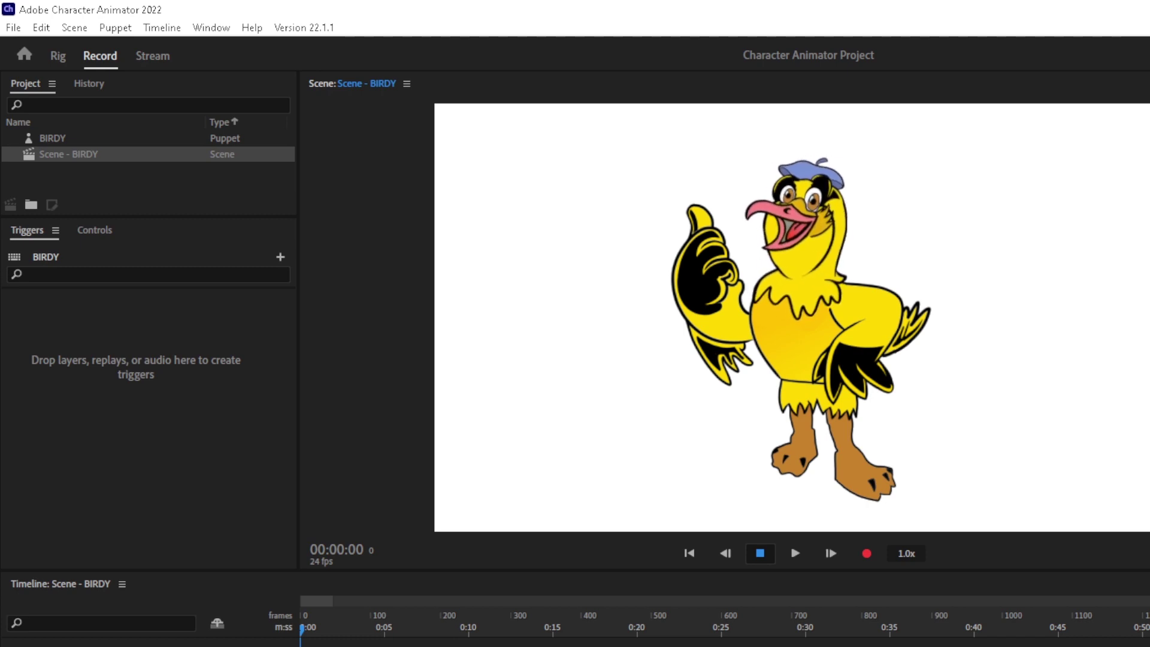
Step: Make the hat independent with a moved origin and a Dangle handle, then preview it
{"action": "left_click", "coordinate": [58, 60]}
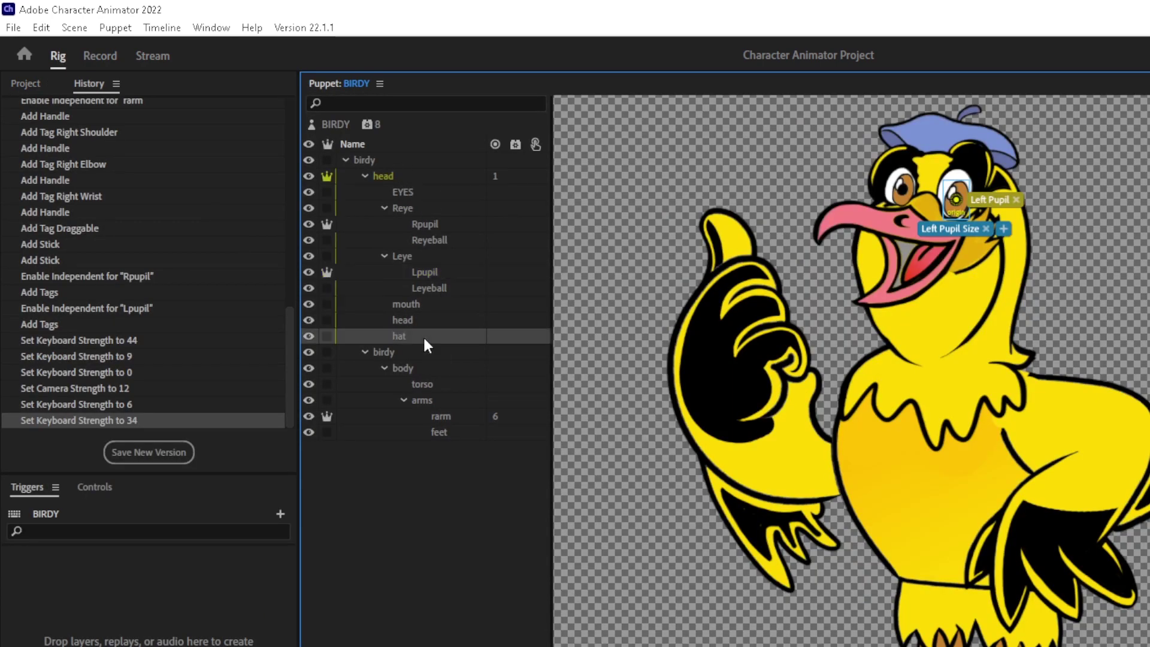
{"action": "left_click", "coordinate": [327, 336]}
{"action": "left_click_drag", "start_coordinate": [940, 130], "coordinate": [952, 162]}
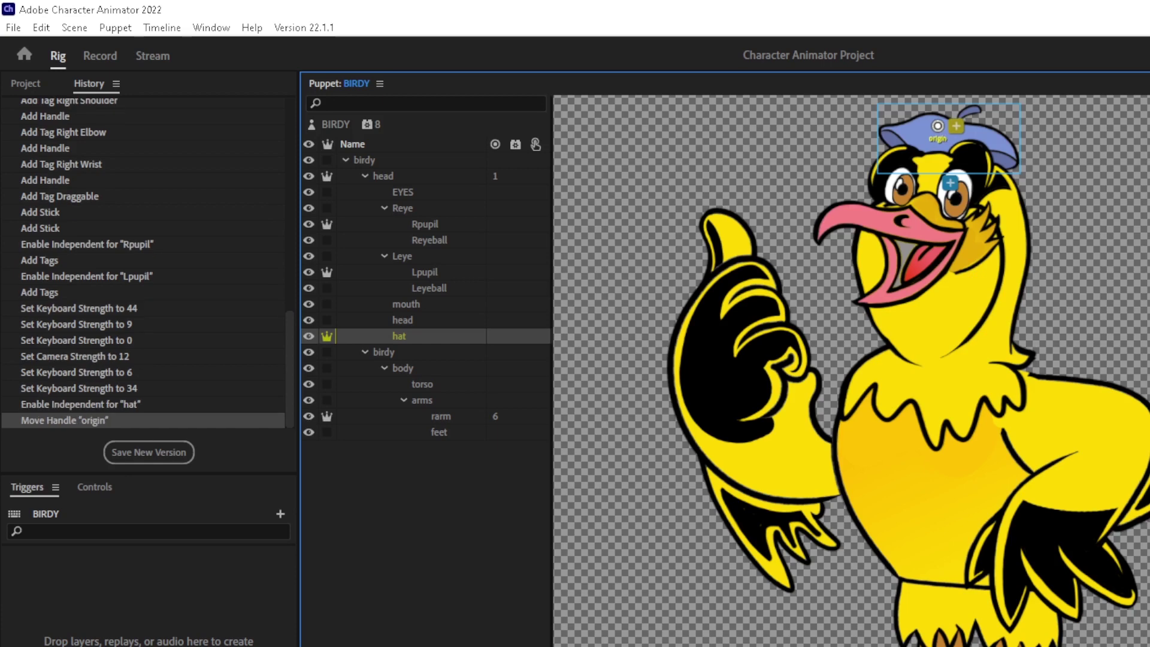
{"action": "left_click", "coordinate": [100, 56]}
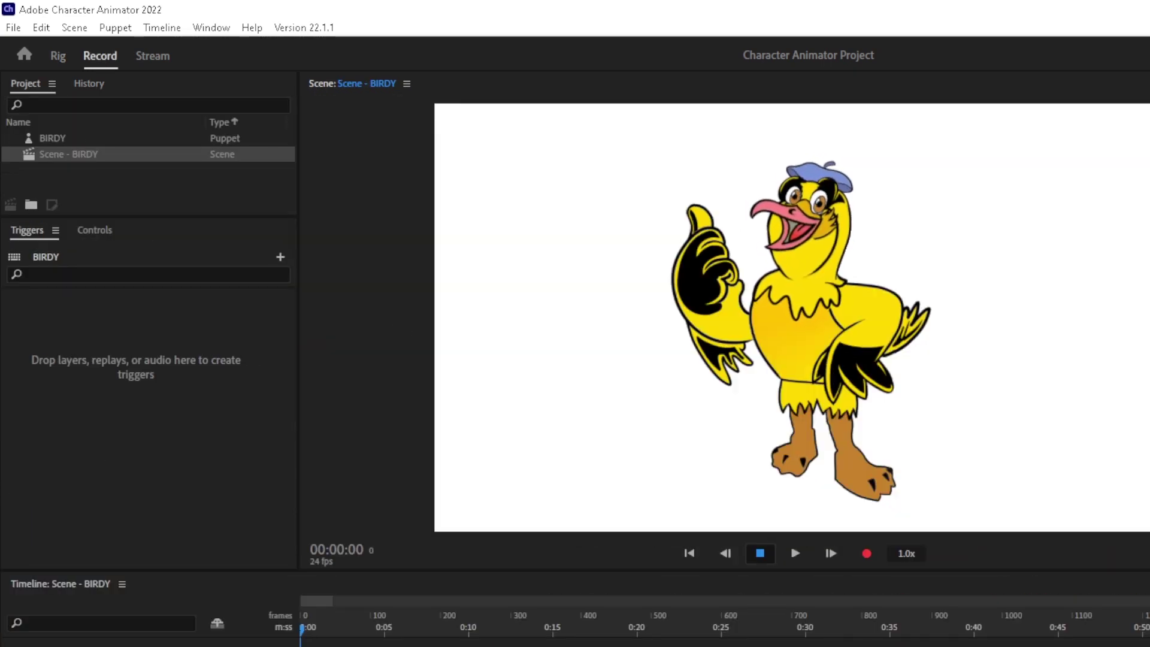
{"action": "left_click", "coordinate": [58, 56]}
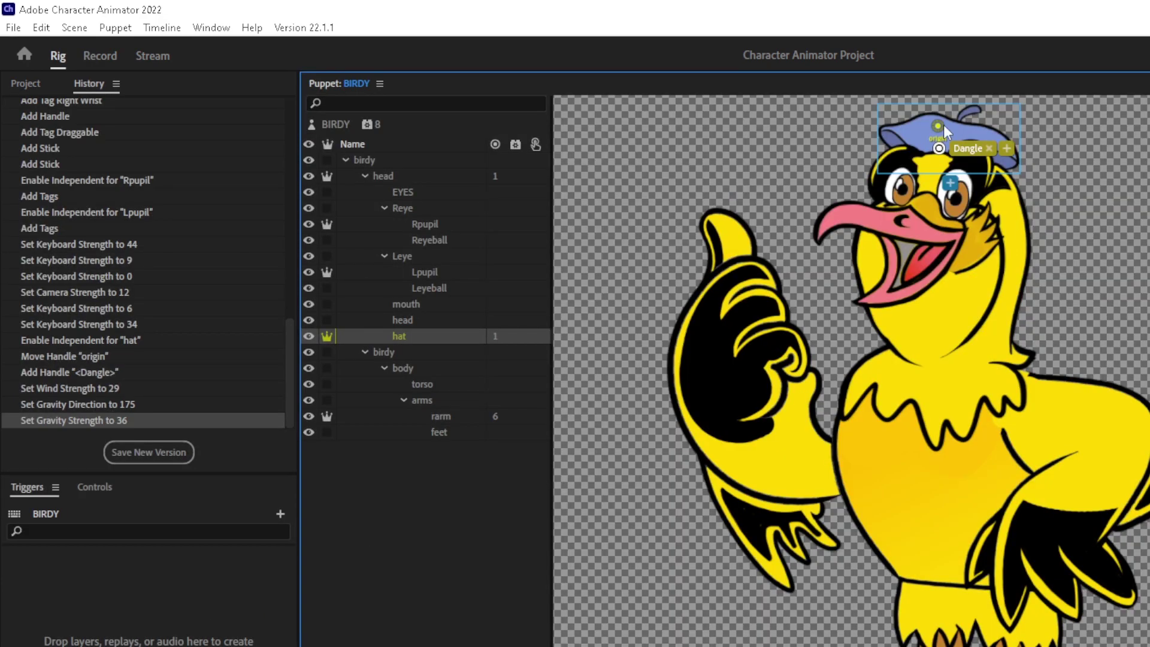
{"action": "mouse_move", "coordinate": [939, 148]}
{"action": "left_mouse_down"}
{"action": "mouse_move", "coordinate": [957, 109]}
{"action": "mouse_move", "coordinate": [946, 127]}
{"action": "left_mouse_up"}
{"action": "left_click", "coordinate": [100, 56]}
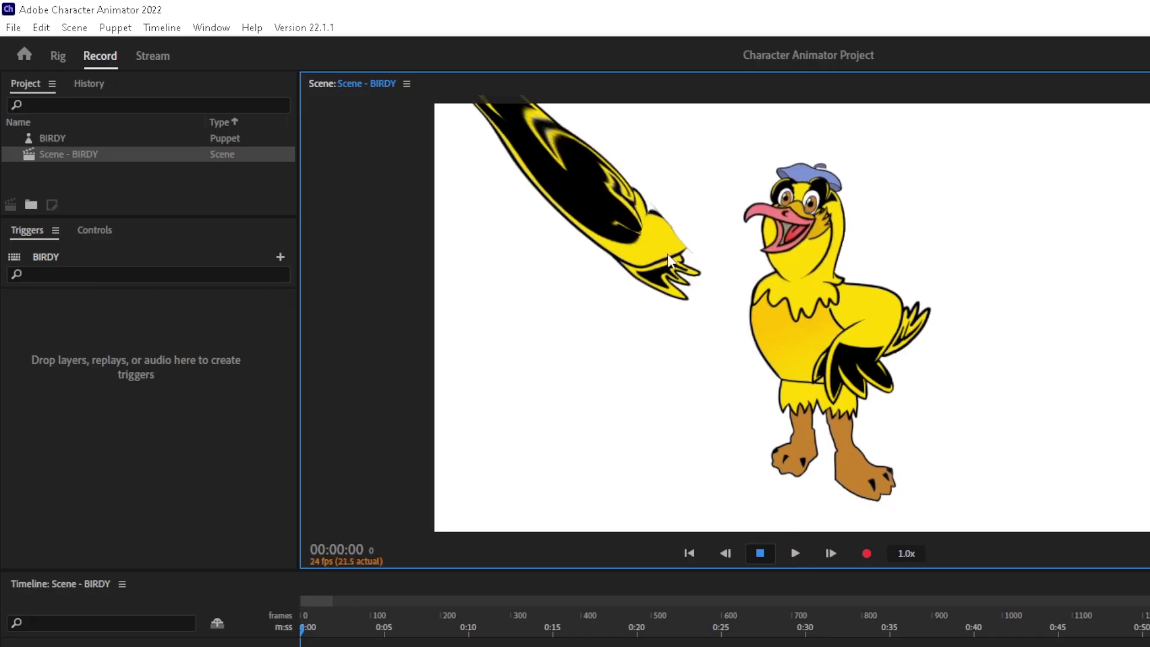
Step: Move the arms layer back onto the body, tag its shoulder Right Shoulder and add sticks
{"action": "left_click", "coordinate": [57, 56]}
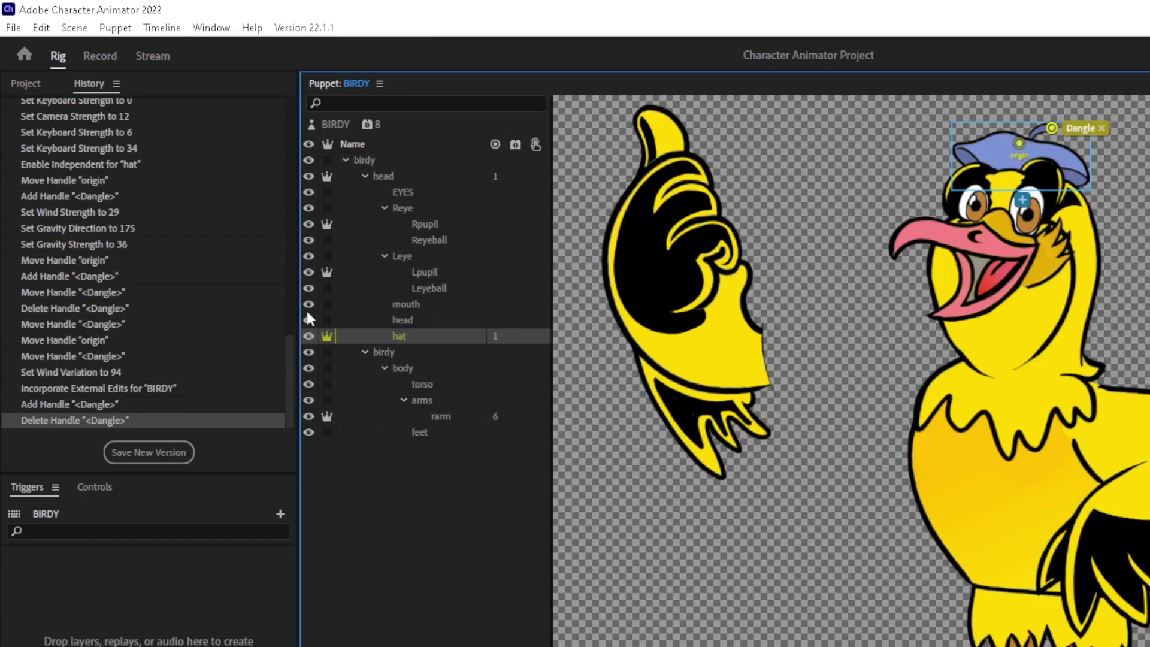
{"action": "left_click", "coordinate": [421, 400]}
{"action": "mouse_move", "coordinate": [752, 332]}
{"action": "left_mouse_down"}
{"action": "mouse_move", "coordinate": [942, 541]}
{"action": "mouse_move", "coordinate": [854, 449]}
{"action": "left_mouse_up"}
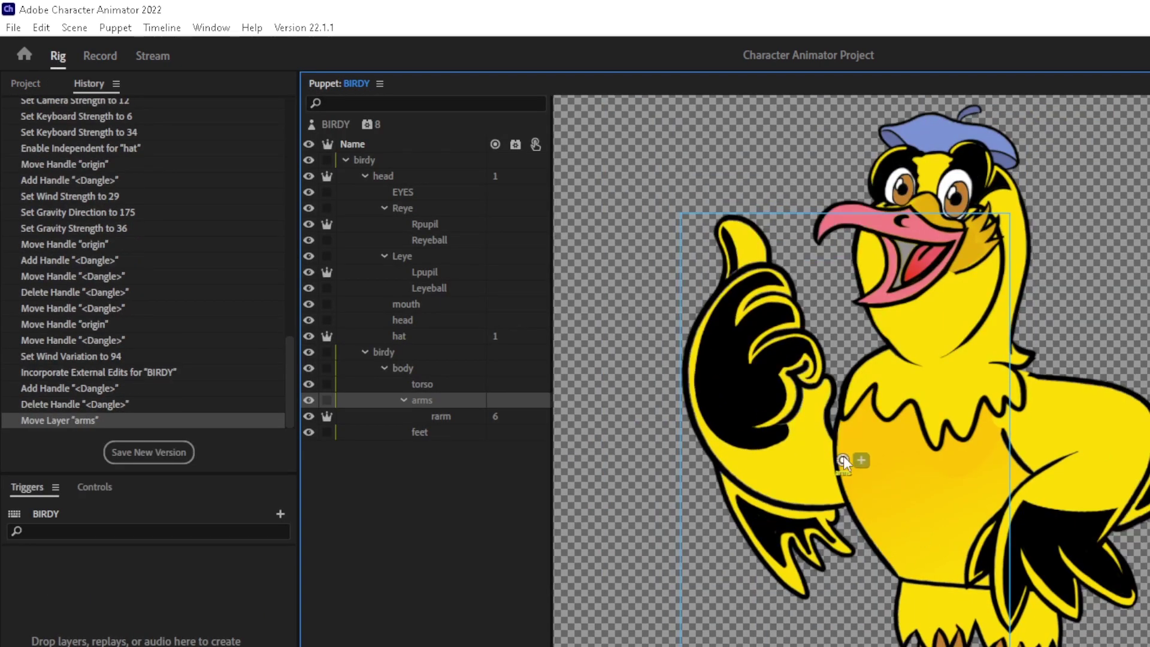
{"action": "left_click_drag", "start_coordinate": [777, 465], "coordinate": [768, 459]}
{"action": "left_click_drag", "start_coordinate": [845, 440], "coordinate": [856, 456]}
{"action": "right_click", "coordinate": [856, 455]}
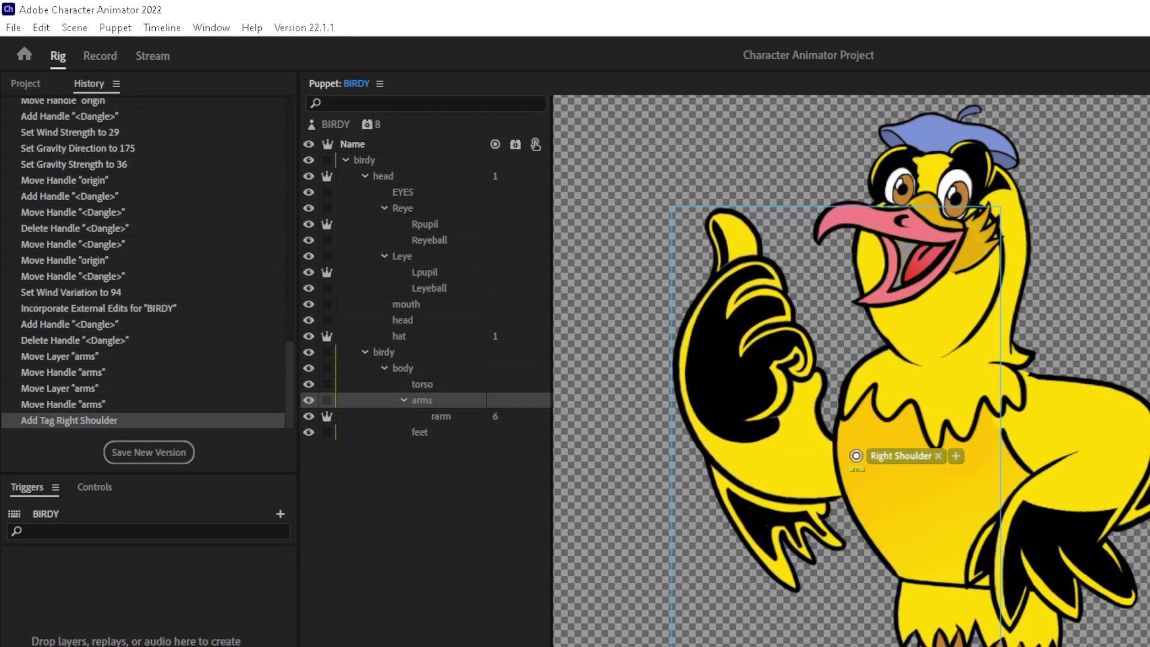
{"action": "left_click", "coordinate": [722, 333]}
{"action": "left_click", "coordinate": [771, 441]}
{"action": "mouse_move", "coordinate": [720, 322]}
{"action": "left_mouse_down"}
{"action": "mouse_move", "coordinate": [753, 429]}
{"action": "mouse_move", "coordinate": [812, 454]}
{"action": "left_mouse_up"}
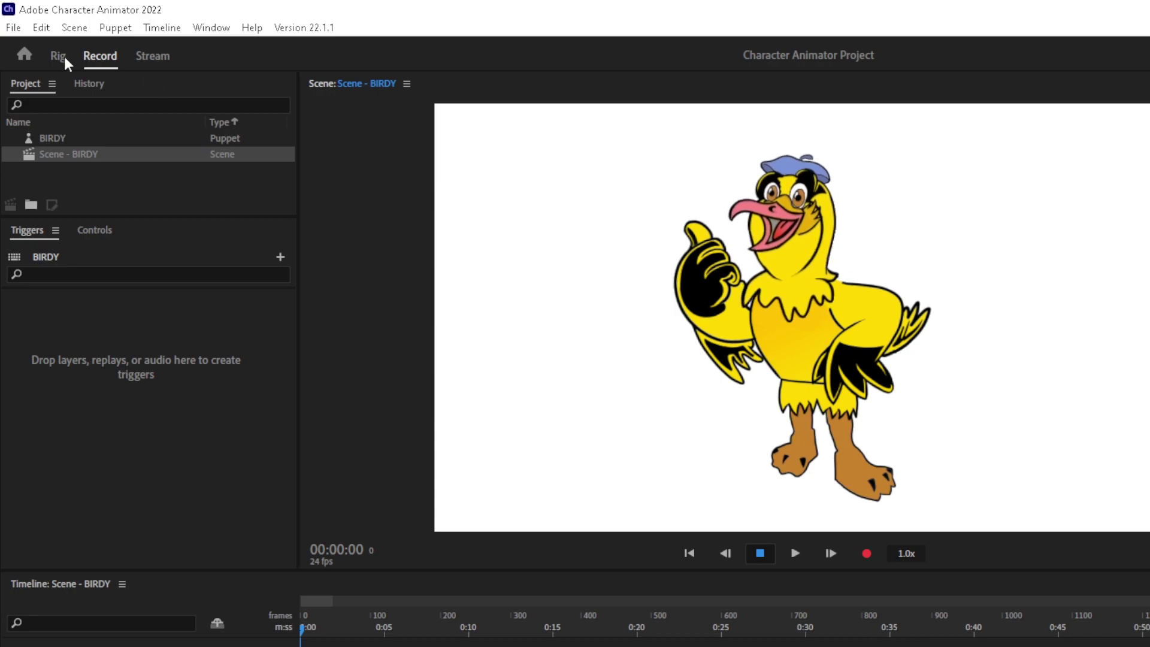
Step: Back in rigging, select the whole BIRDY puppet and move down to its body layer
{"action": "left_click", "coordinate": [58, 56]}
{"action": "left_click", "coordinate": [362, 351]}
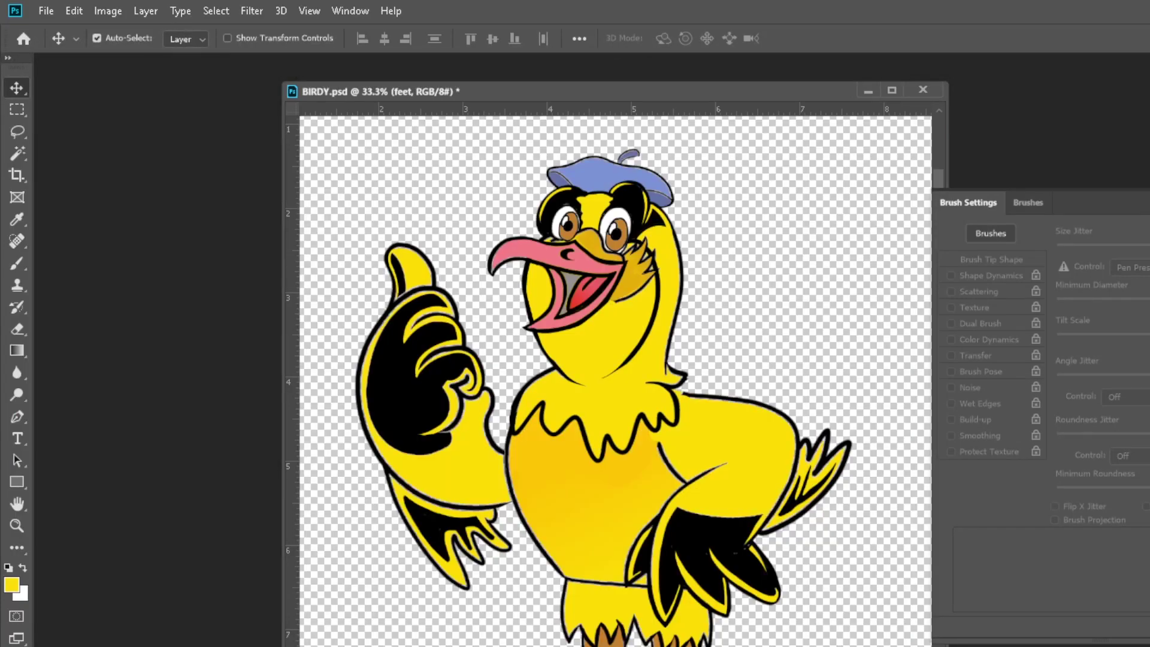
{"action": "key", "text": "alt+]"}
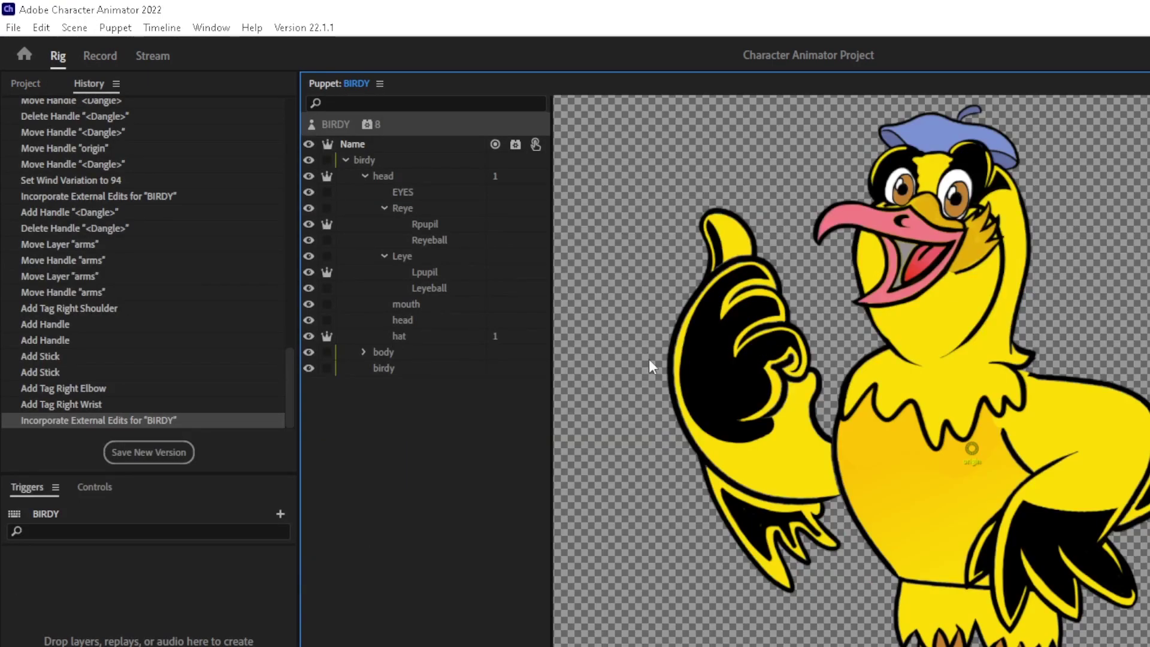
Step: Rig the independent arms layer with shoulder origin, Right Elbow, Right Wrist, sticks and a Draggable handle
{"action": "left_click", "coordinate": [363, 352]}
{"action": "left_click", "coordinate": [327, 384]}
{"action": "left_click_drag", "start_coordinate": [971, 448], "coordinate": [857, 458]}
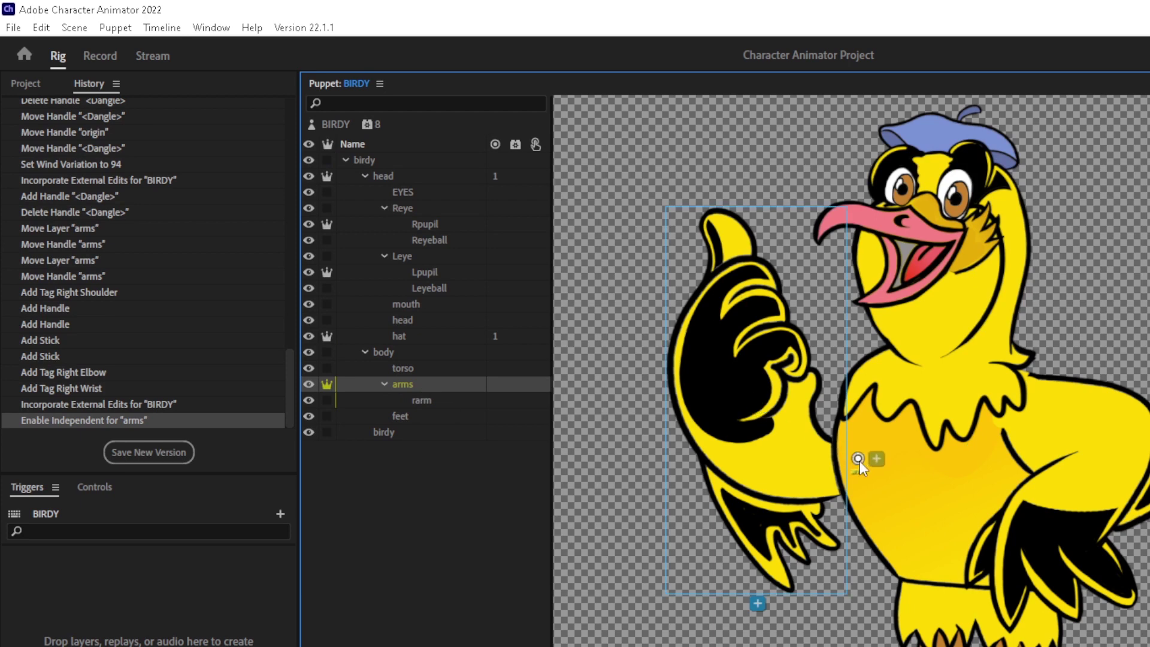
{"action": "left_click", "coordinate": [763, 439]}
{"action": "left_click", "coordinate": [722, 296]}
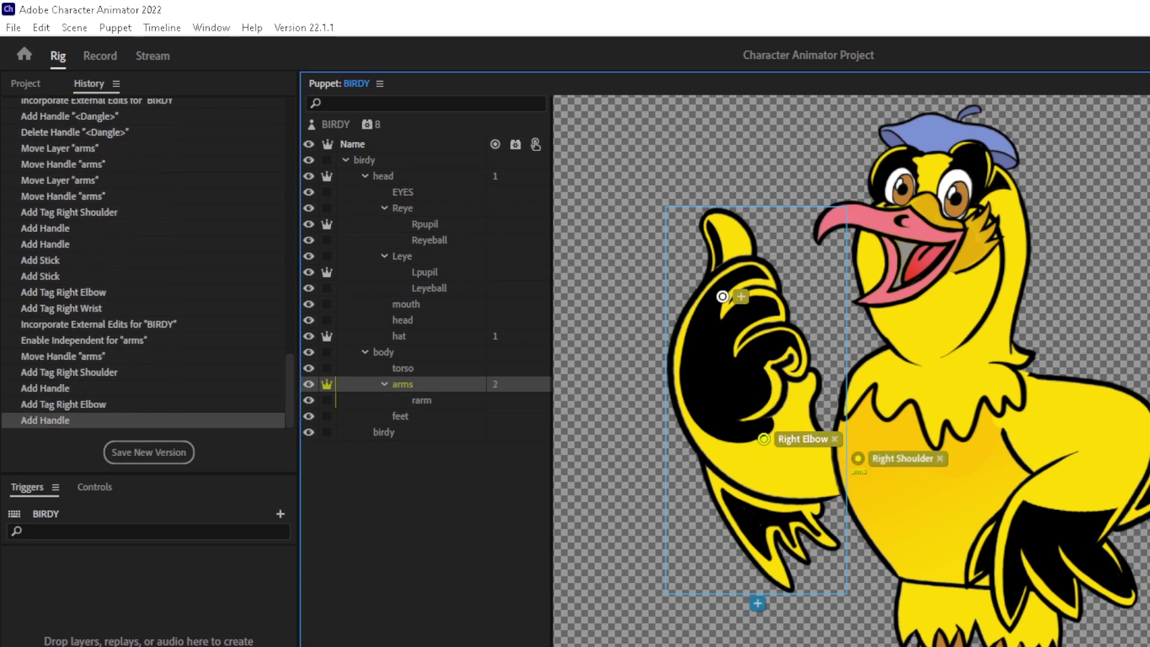
{"action": "mouse_move", "coordinate": [722, 296]}
{"action": "left_mouse_down"}
{"action": "mouse_move", "coordinate": [764, 439]}
{"action": "mouse_move", "coordinate": [845, 457]}
{"action": "left_mouse_up"}
{"action": "left_click", "coordinate": [722, 250]}
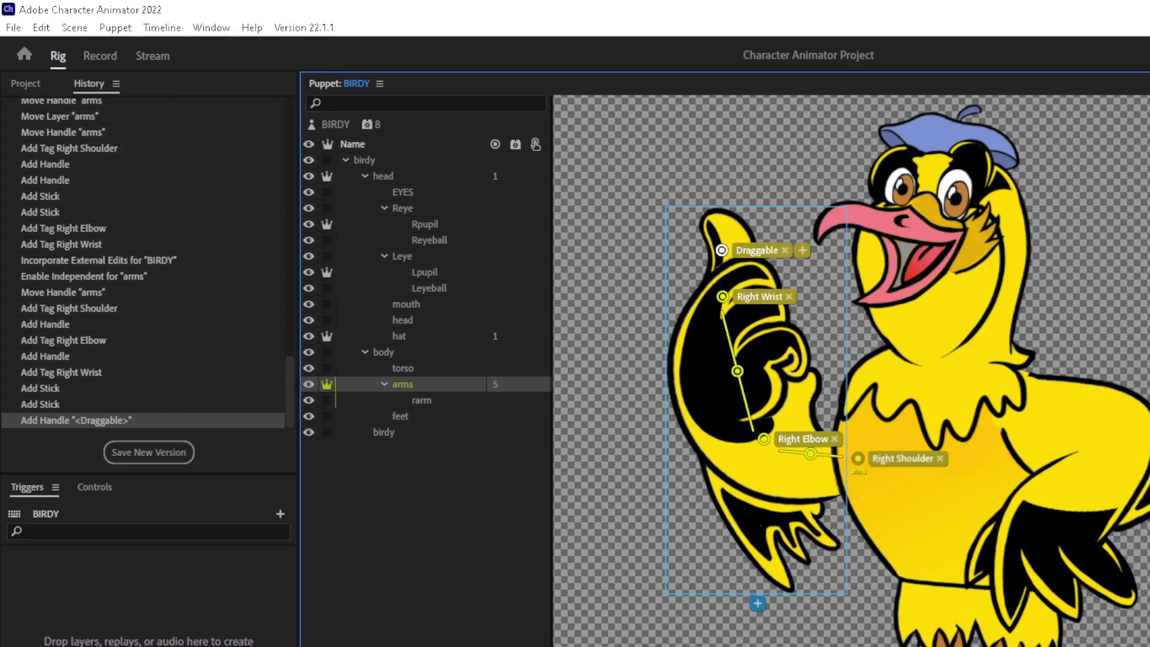
Step: Preview the rigged arm in the scene, then brush yellow over the arm's shoulder end
{"action": "left_click", "coordinate": [100, 56]}
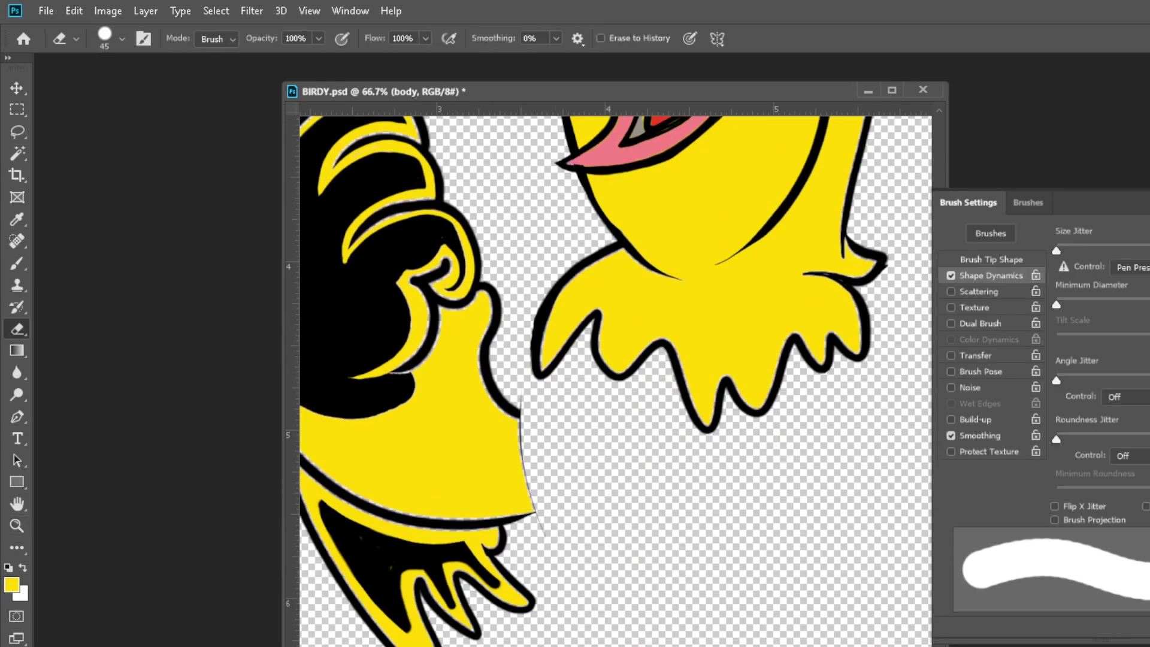
{"action": "key", "text": "b"}
{"action": "left_click_drag", "start_coordinate": [521, 479], "coordinate": [549, 466]}
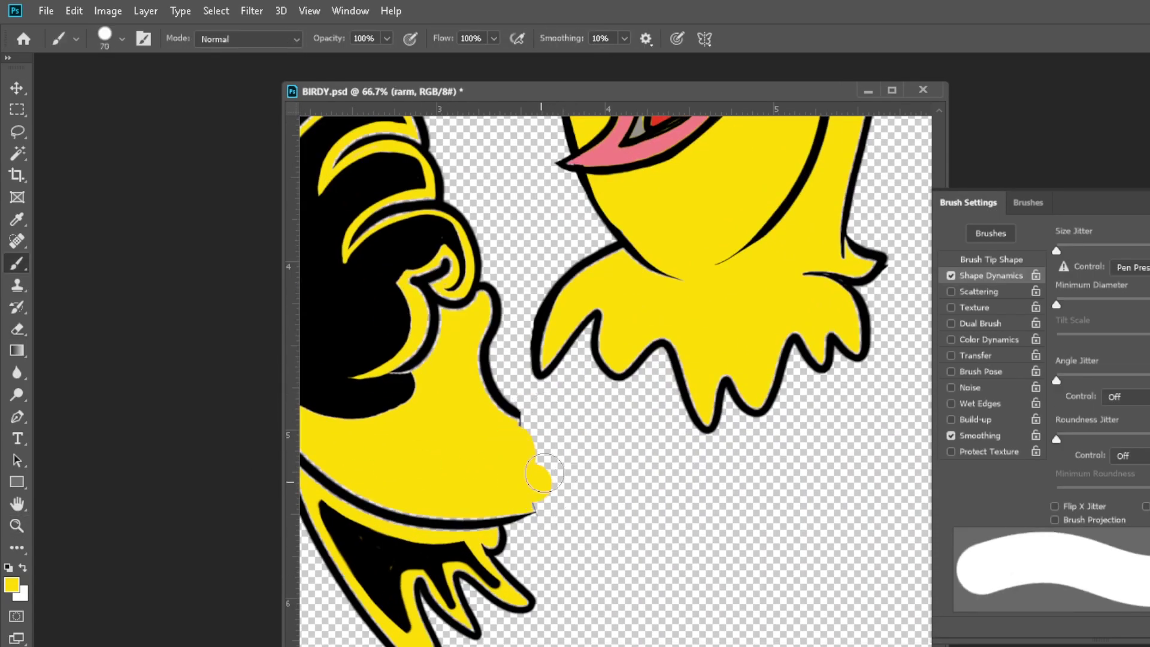
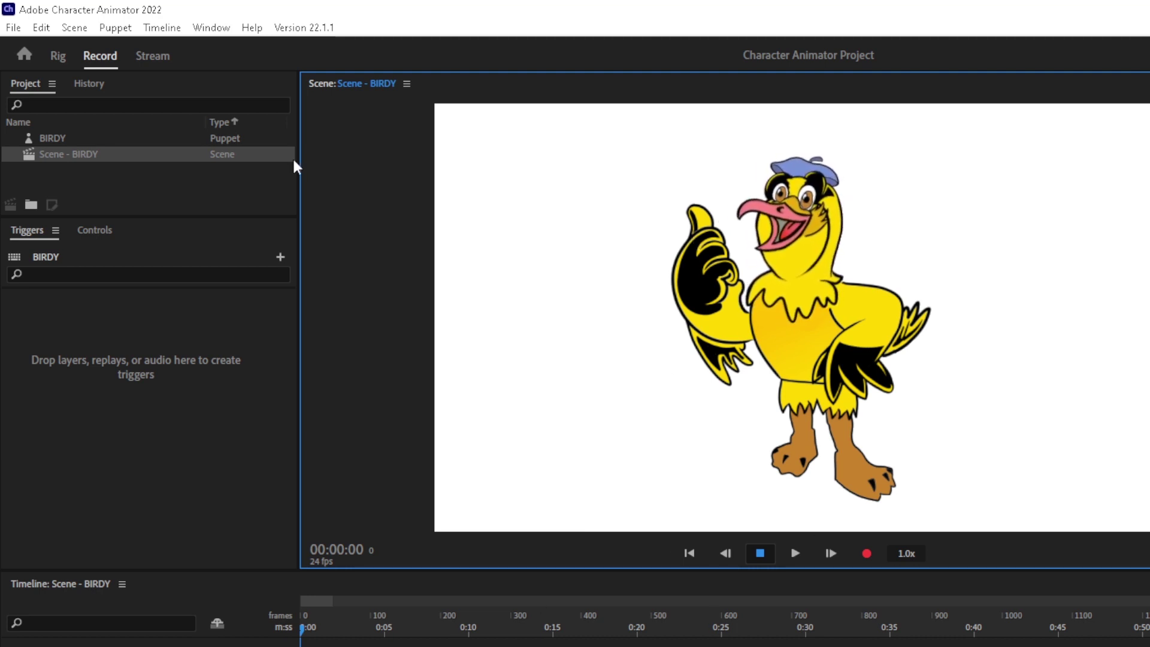
Step: Make Rpupil and Lpupil Independent and tag the eyeballs as Left Eye and Right Eye
{"action": "left_click_drag", "start_coordinate": [307, 630], "coordinate": [225, 611]}
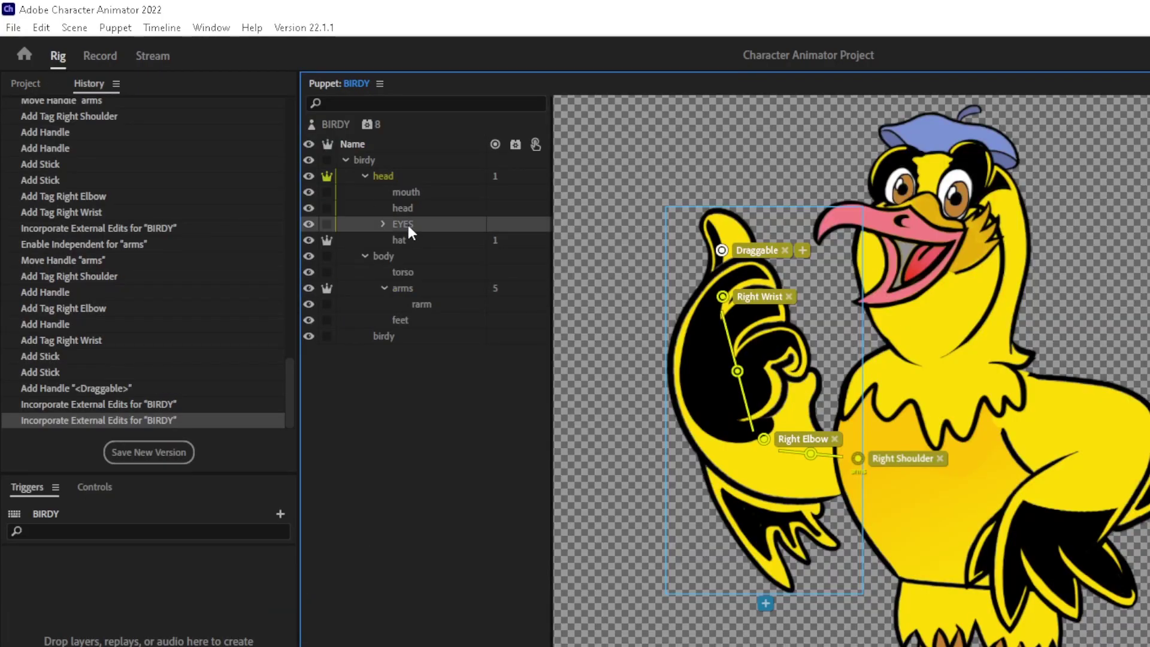
{"action": "left_click", "coordinate": [383, 223]}
{"action": "left_click", "coordinate": [327, 256]}
{"action": "left_click", "coordinate": [327, 304]}
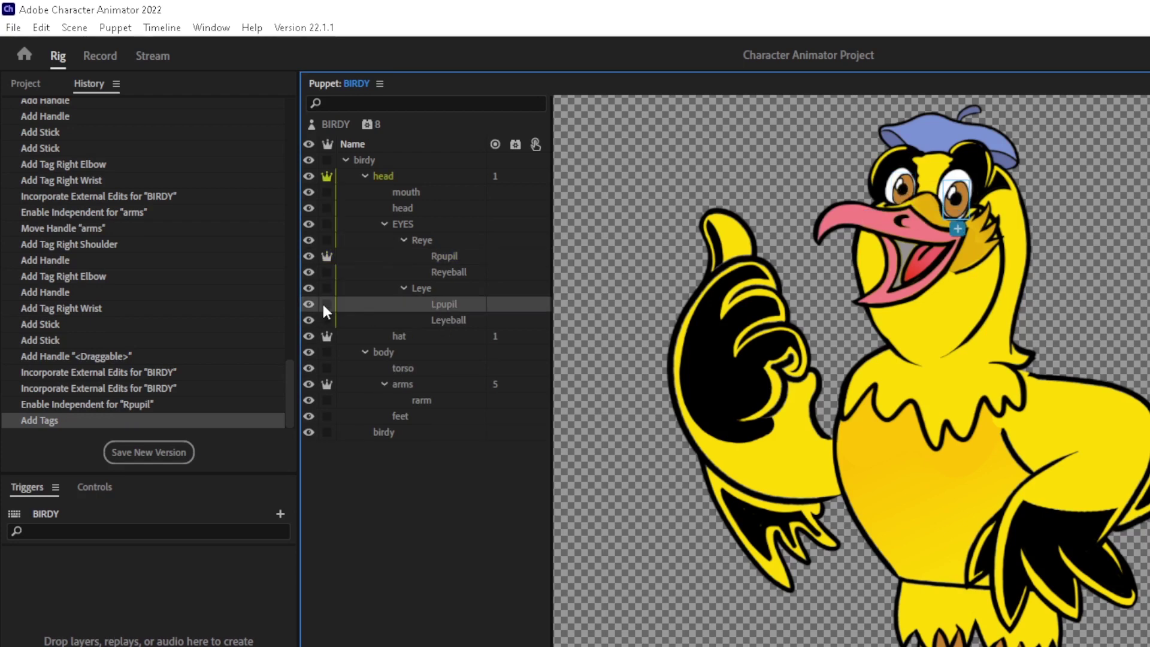
{"action": "left_click", "coordinate": [455, 319]}
{"action": "left_click", "coordinate": [447, 272]}
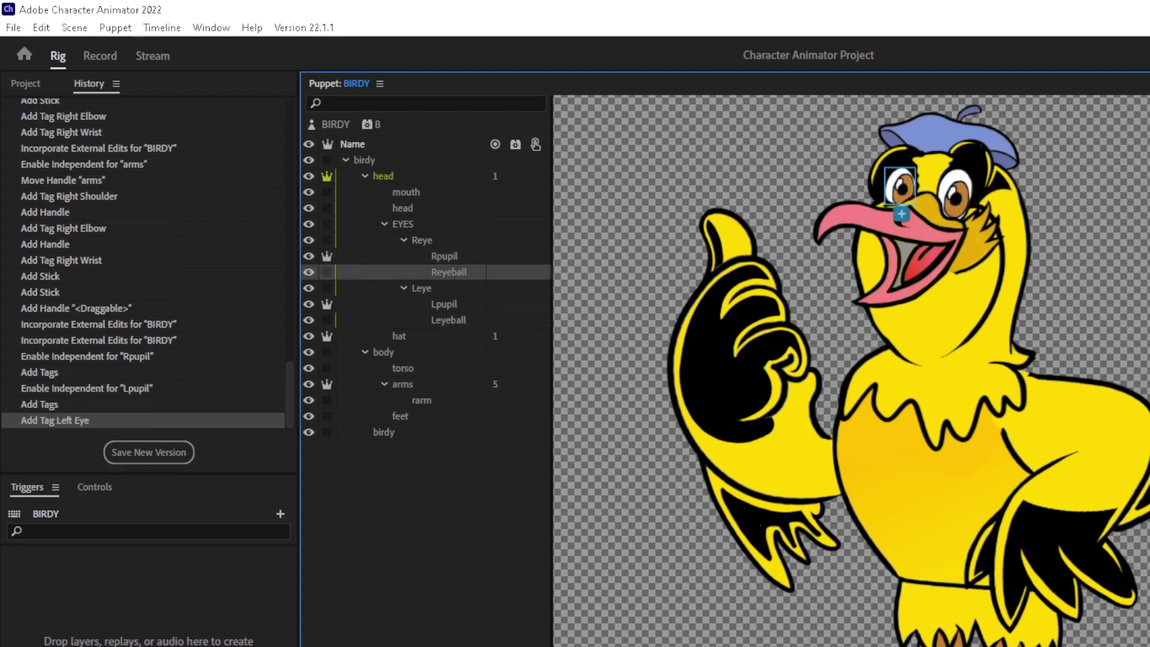
Step: Confirm the Left Eye and Right Eye tags on Leyeball and Reyeball, testing the eyes in the scene
{"action": "left_click", "coordinate": [95, 55]}
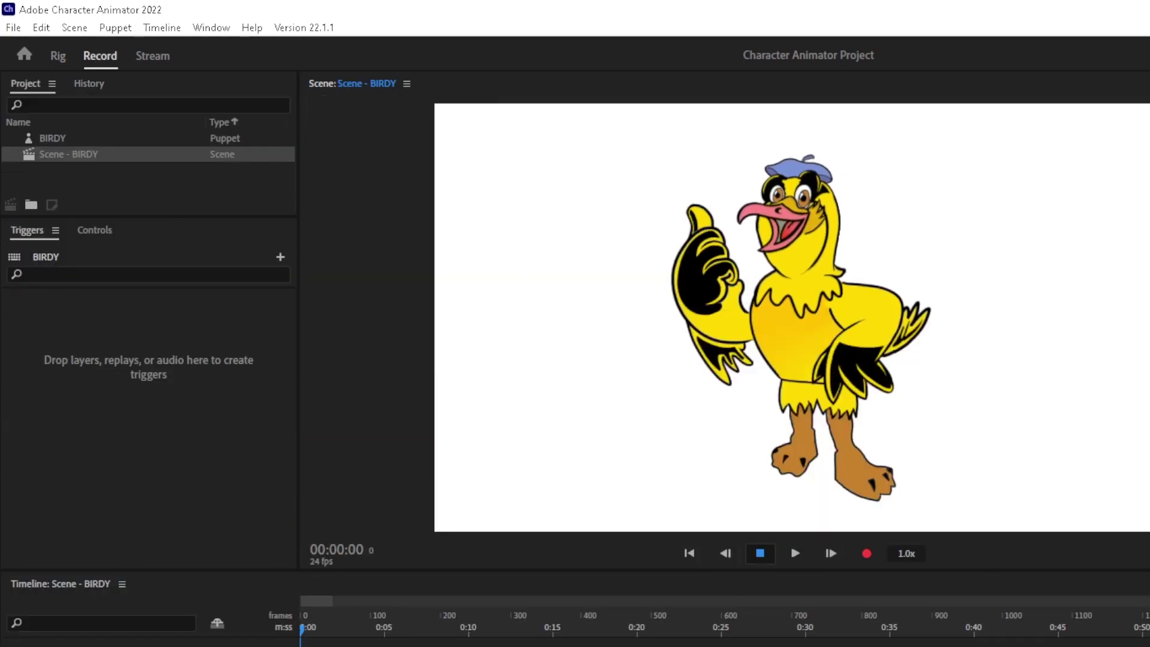
{"action": "left_click", "coordinate": [68, 56]}
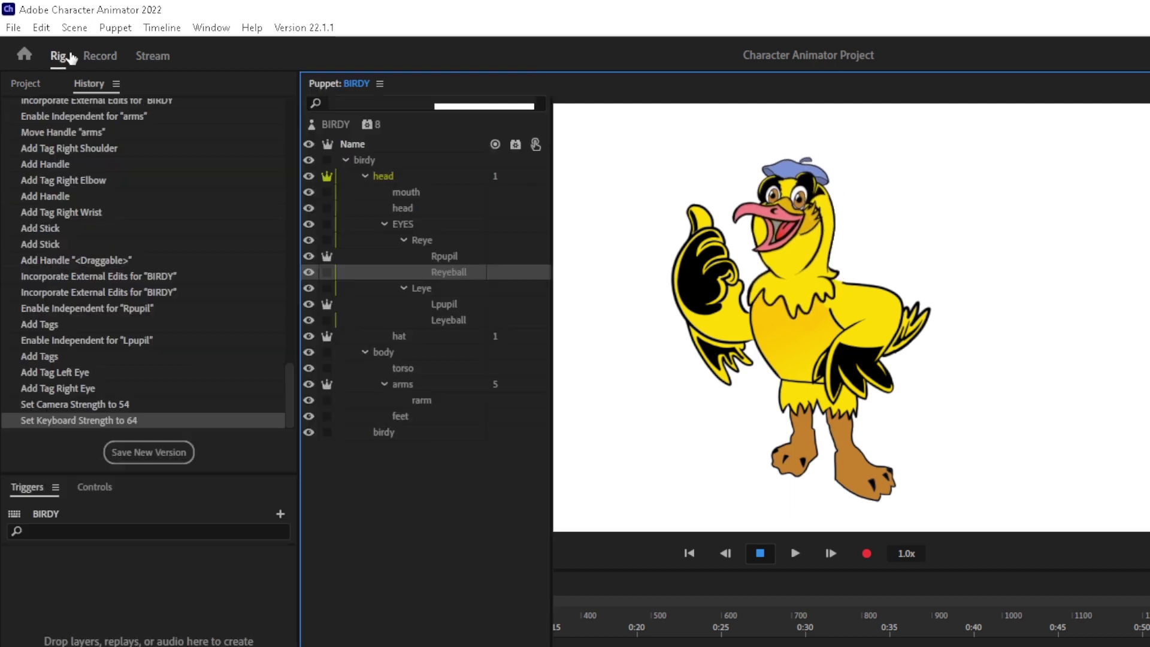
{"action": "left_click", "coordinate": [454, 304]}
{"action": "left_click", "coordinate": [100, 56]}
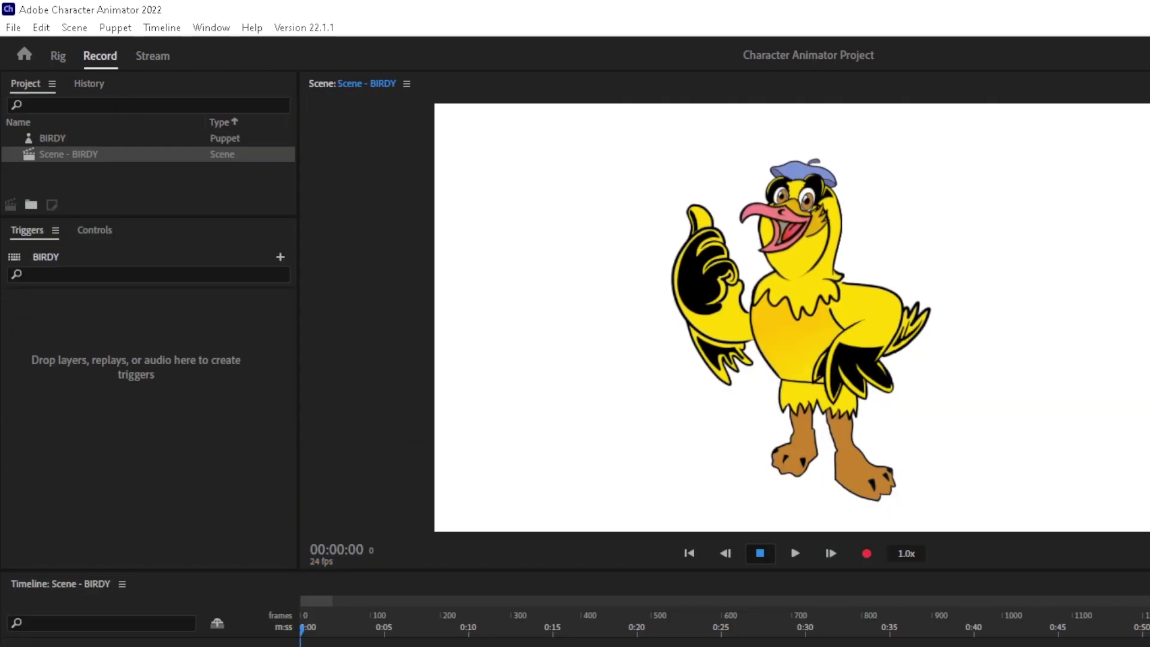
{"action": "left_click", "coordinate": [58, 55]}
{"action": "left_click", "coordinate": [459, 320]}
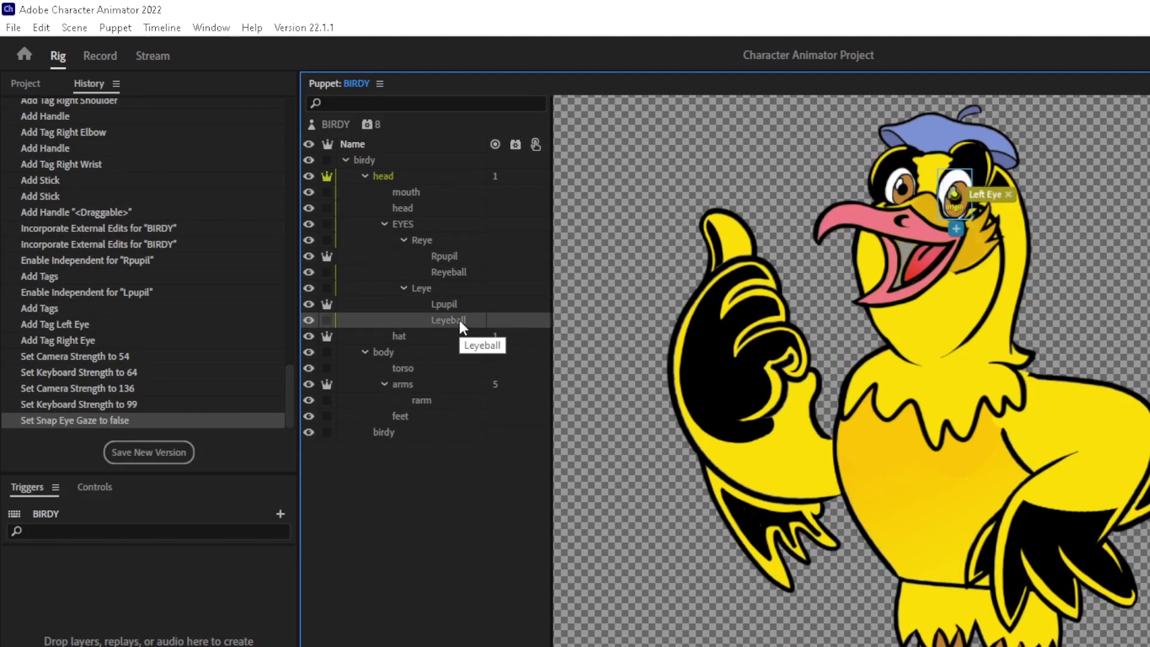
{"action": "left_click", "coordinate": [457, 272]}
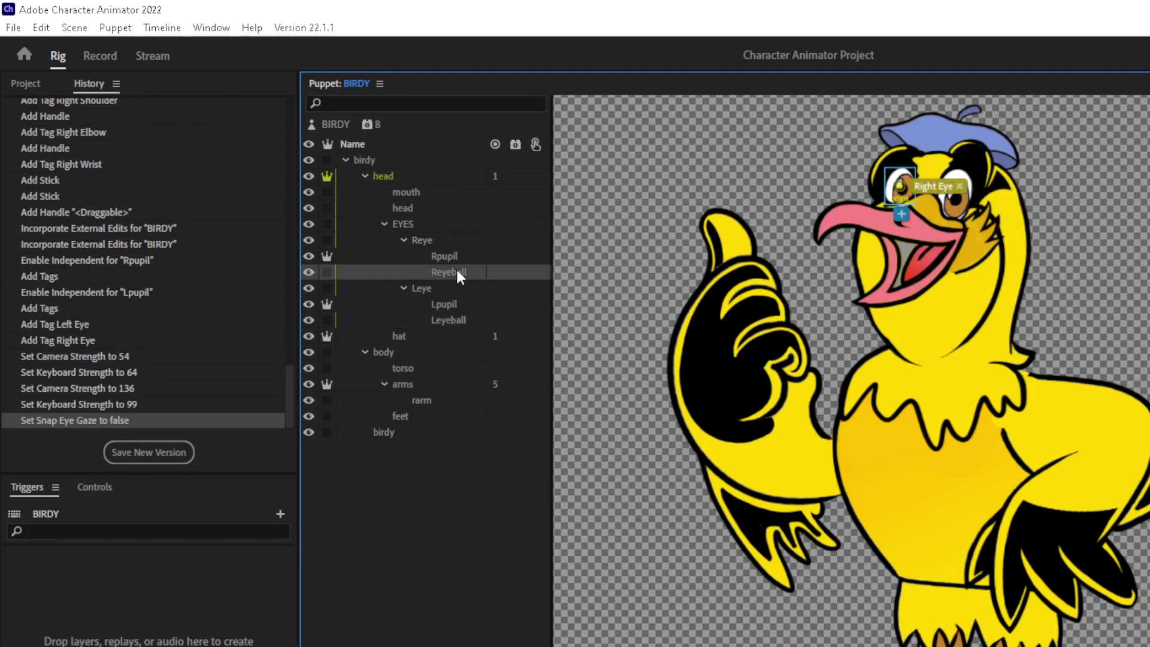
{"action": "left_click", "coordinate": [100, 55]}
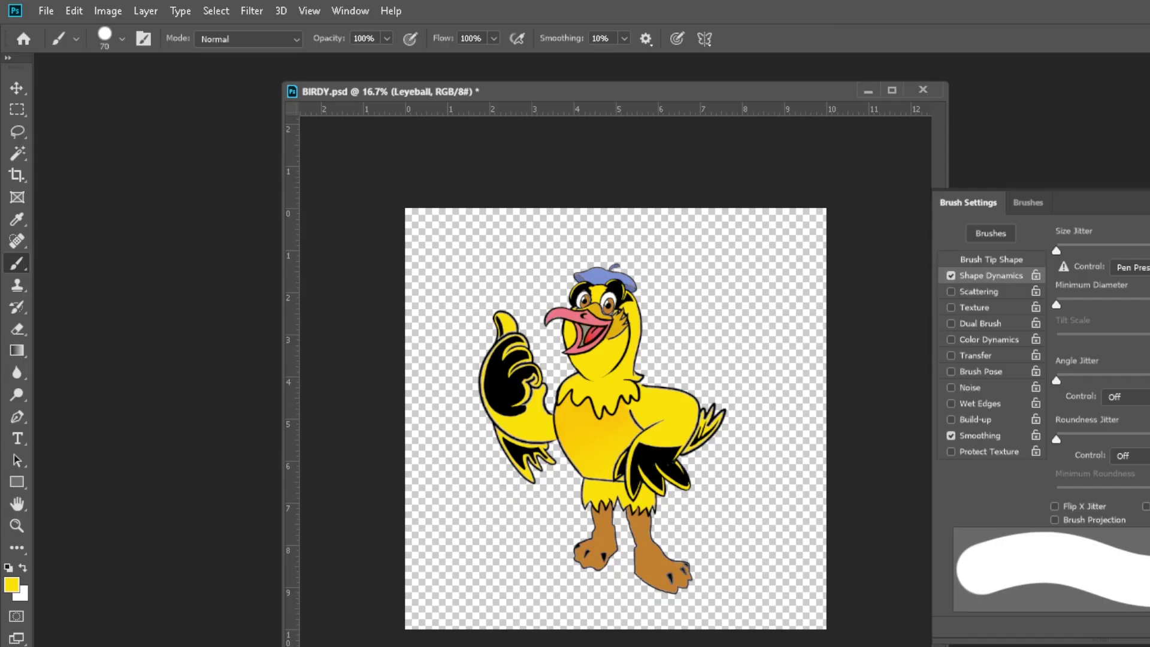
Step: Enlarge and reposition the eye on the right of the bird's face
{"action": "left_click", "coordinate": [17, 526]}
{"action": "left_click", "coordinate": [608, 299]}
{"action": "key", "text": "ctrl+t"}
{"action": "left_click_drag", "start_coordinate": [639, 257], "coordinate": [624, 275]}
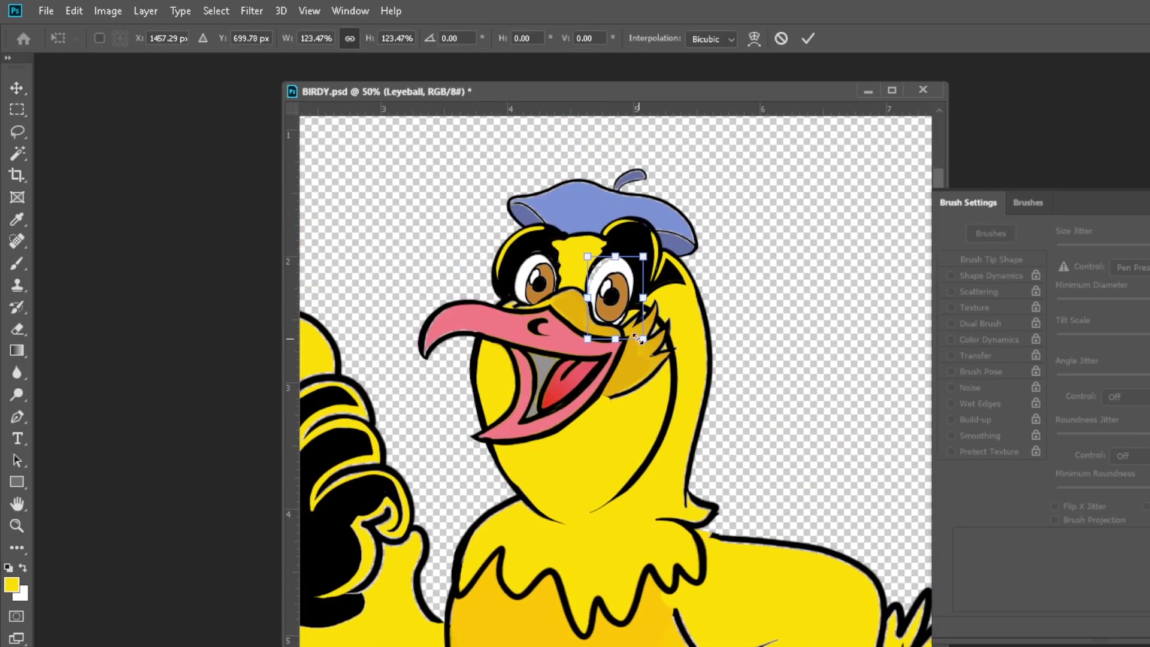
{"action": "key", "text": "Return"}
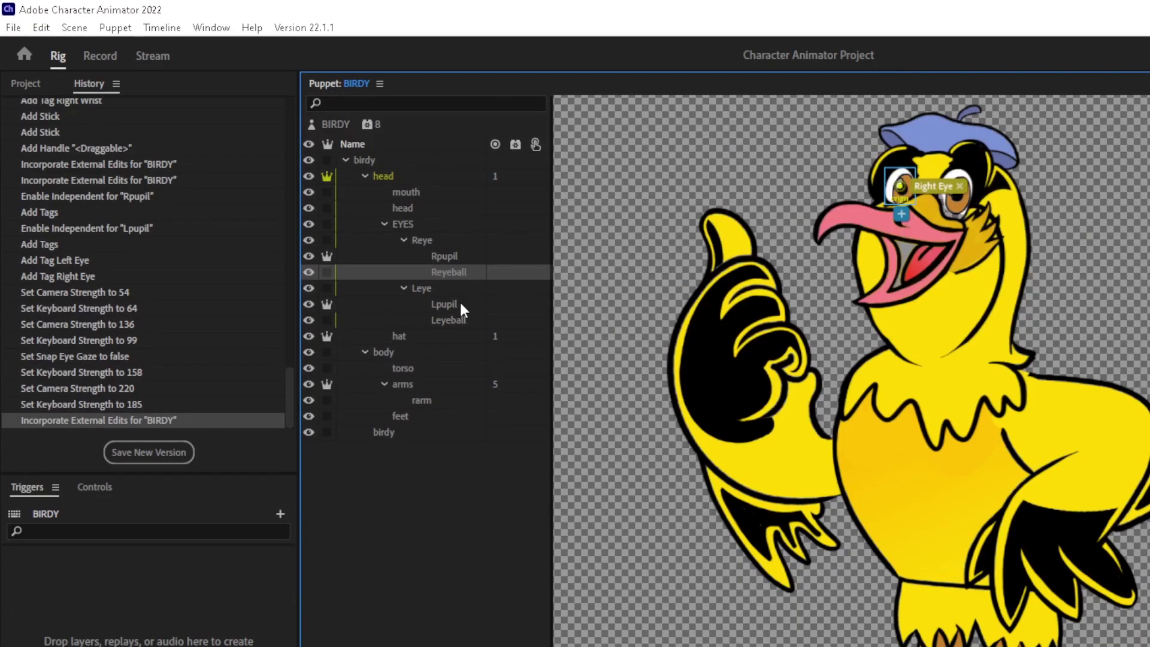
Step: Check the Lpupil and Rpupil pupil tags and preview the eyes by playing the scene
{"action": "left_click", "coordinate": [450, 305]}
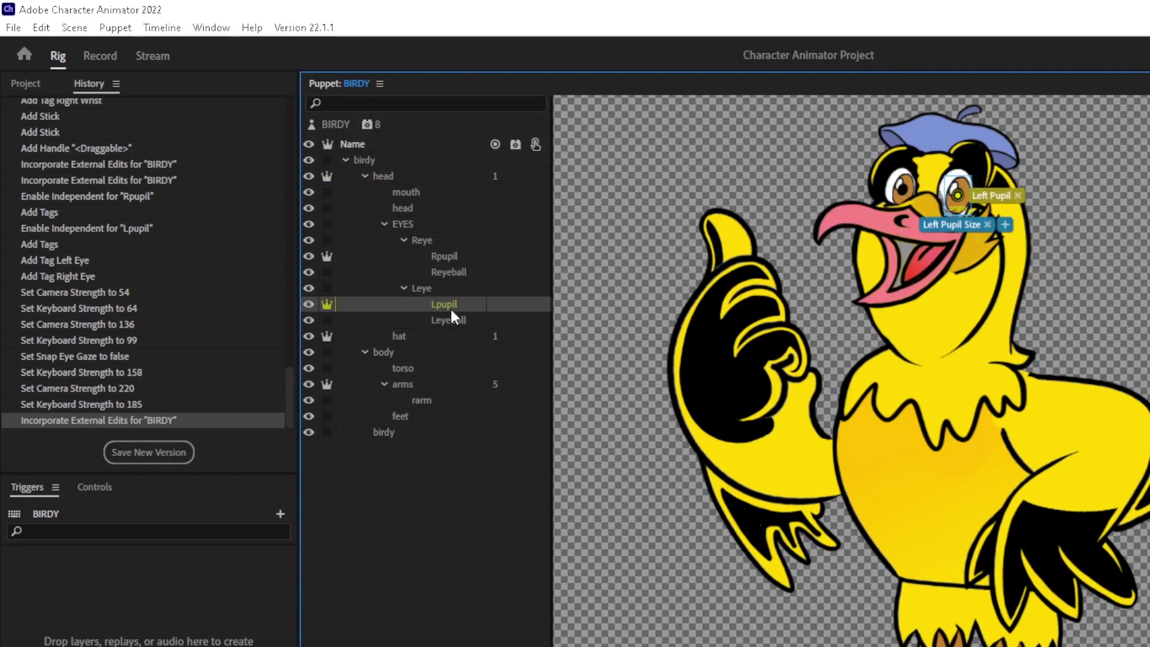
{"action": "left_click", "coordinate": [455, 254]}
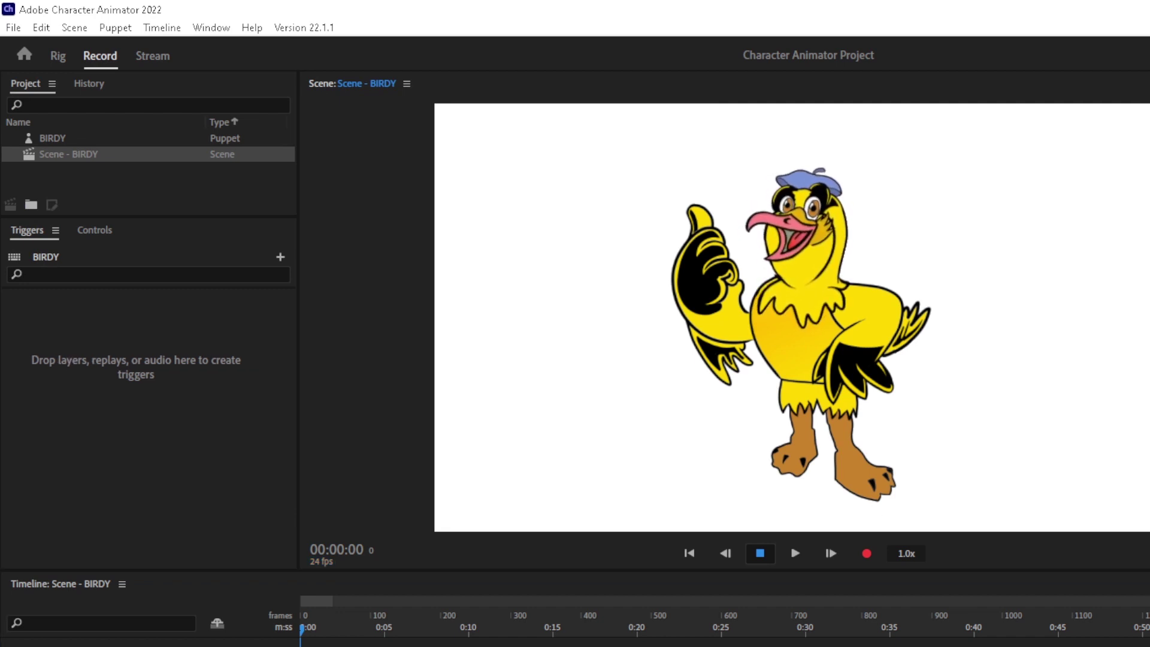
{"action": "key", "text": "space"}
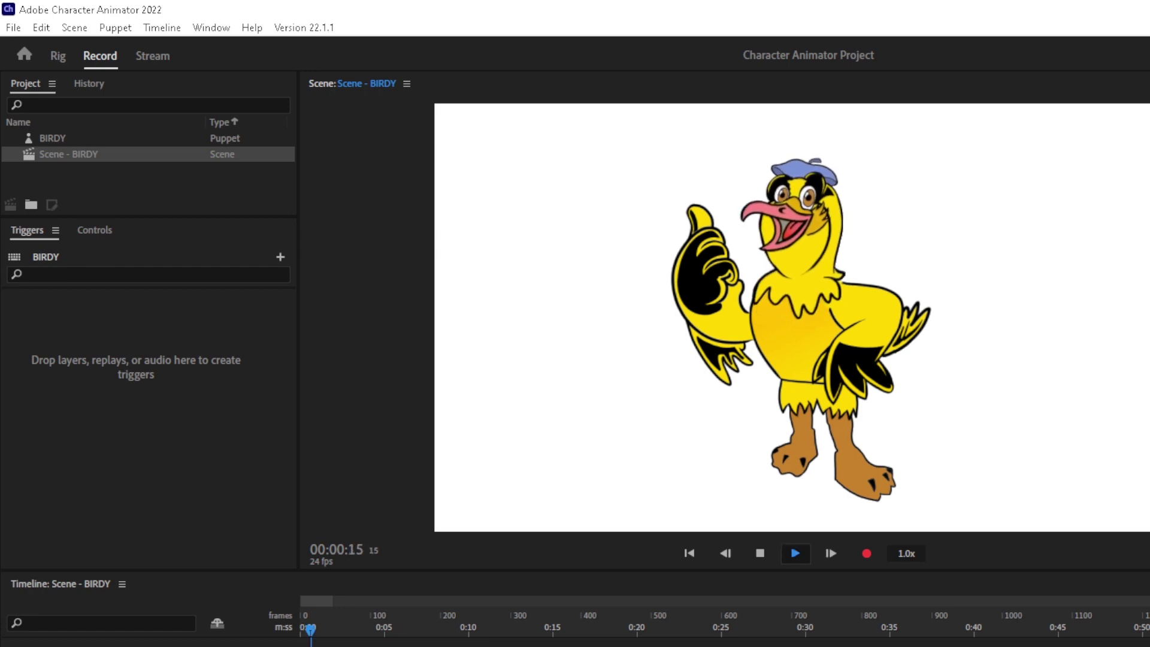
{"action": "key", "text": "alt+h"}
{"action": "key", "text": "Escape"}
{"action": "key", "text": "space"}
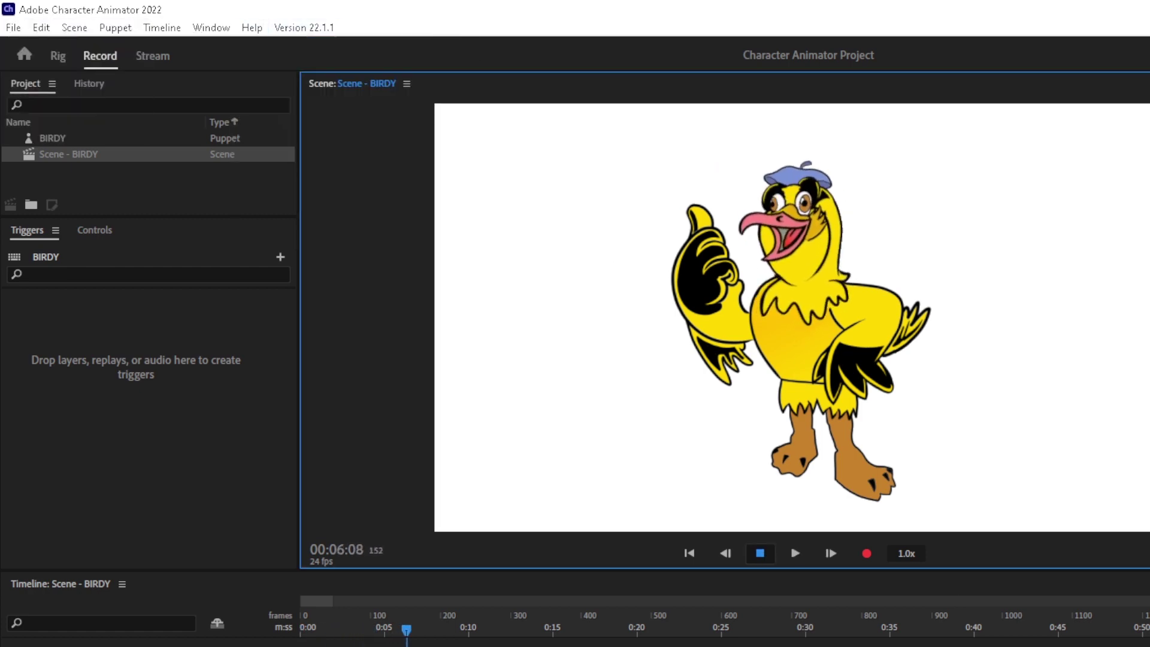
Step: Inspect the Left Eye and Left Pupil tags in the Leye group and retest the eyes in the scene
{"action": "left_click", "coordinate": [57, 56]}
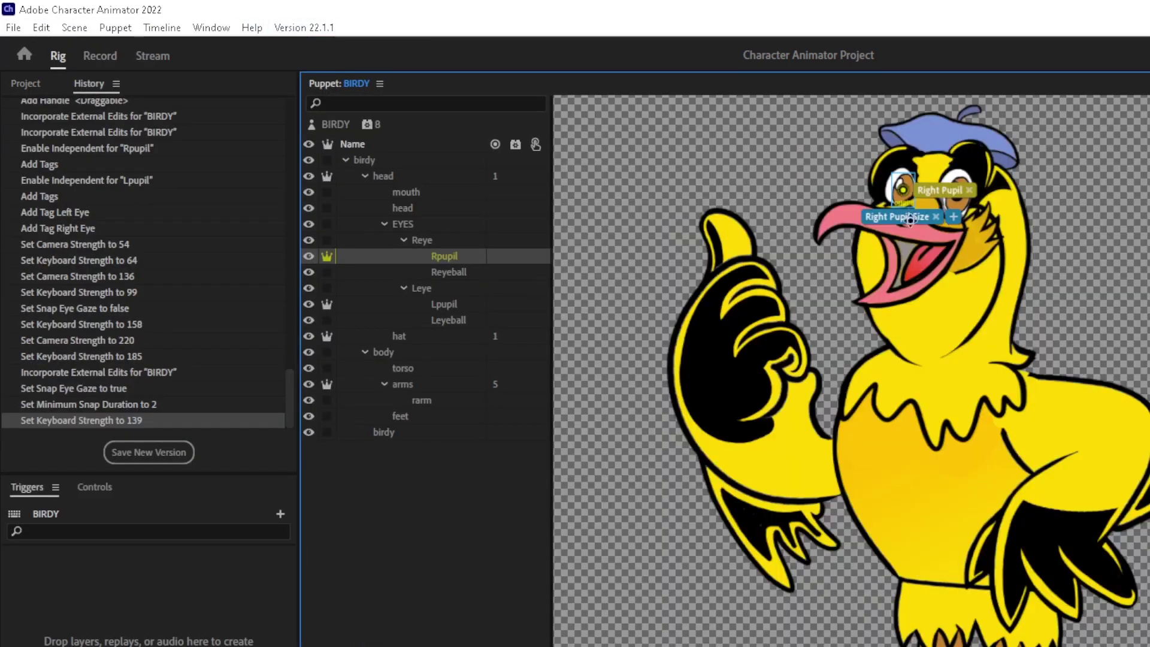
{"action": "left_click", "coordinate": [421, 288]}
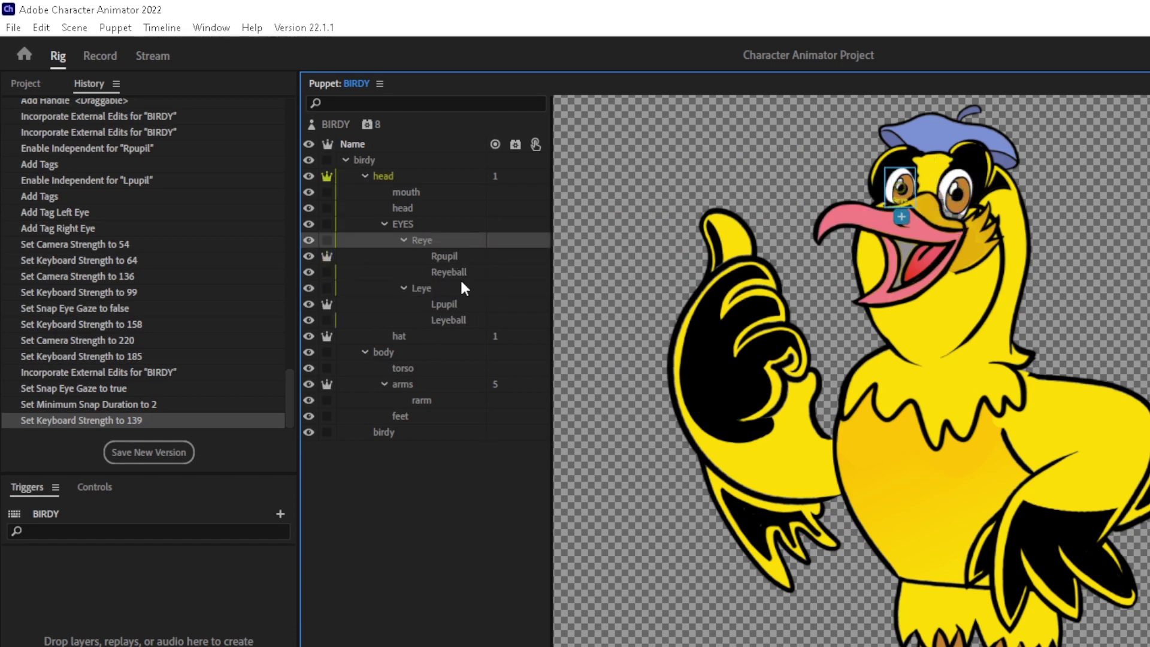
{"action": "left_click", "coordinate": [458, 318]}
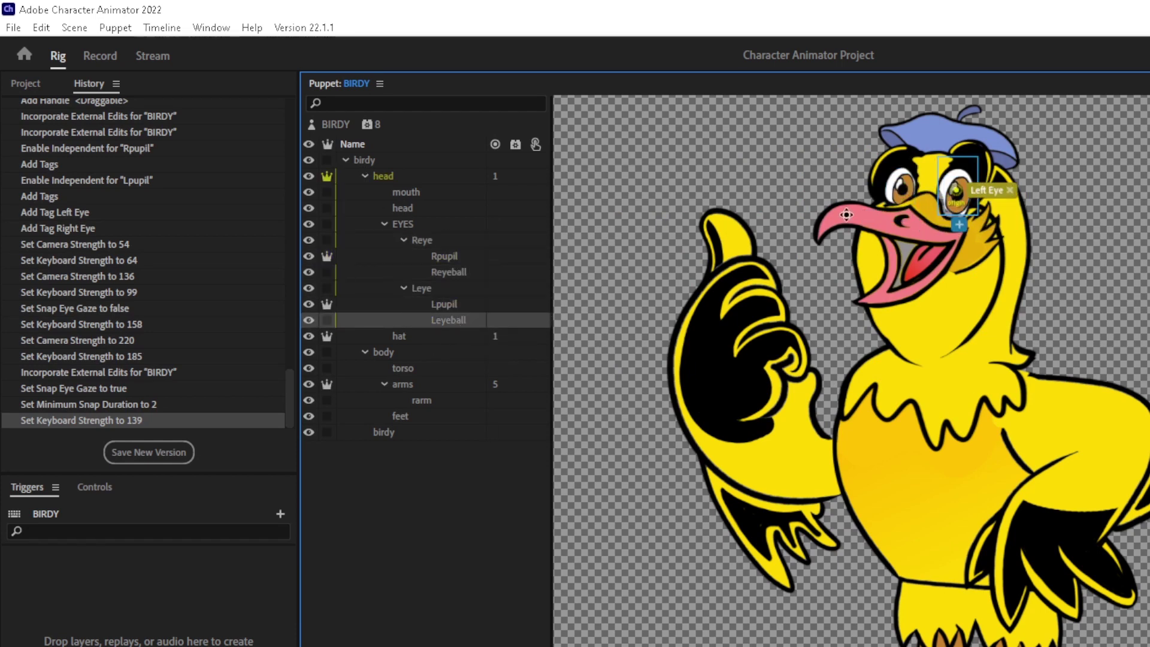
{"action": "left_click", "coordinate": [476, 304]}
{"action": "left_click", "coordinate": [115, 62]}
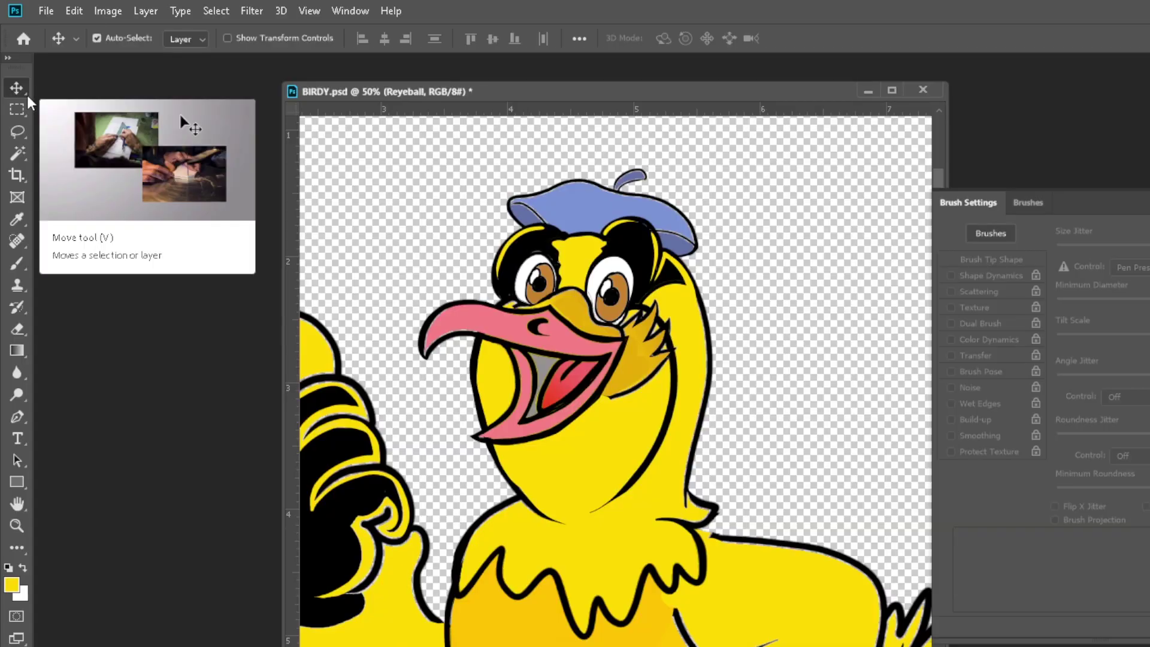
Step: Enlarge the eye on the left of BIRDY's face
{"action": "key", "text": "ctrl+t"}
{"action": "left_click_drag", "start_coordinate": [527, 266], "coordinate": [520, 257]}
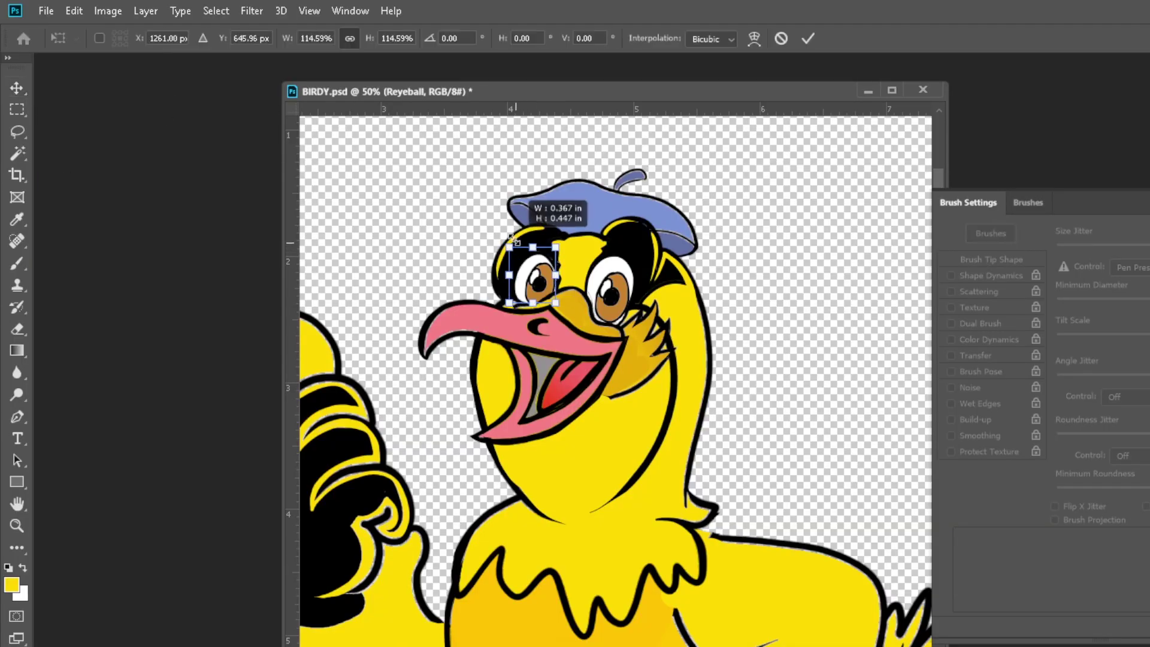
{"action": "key", "text": "Return"}
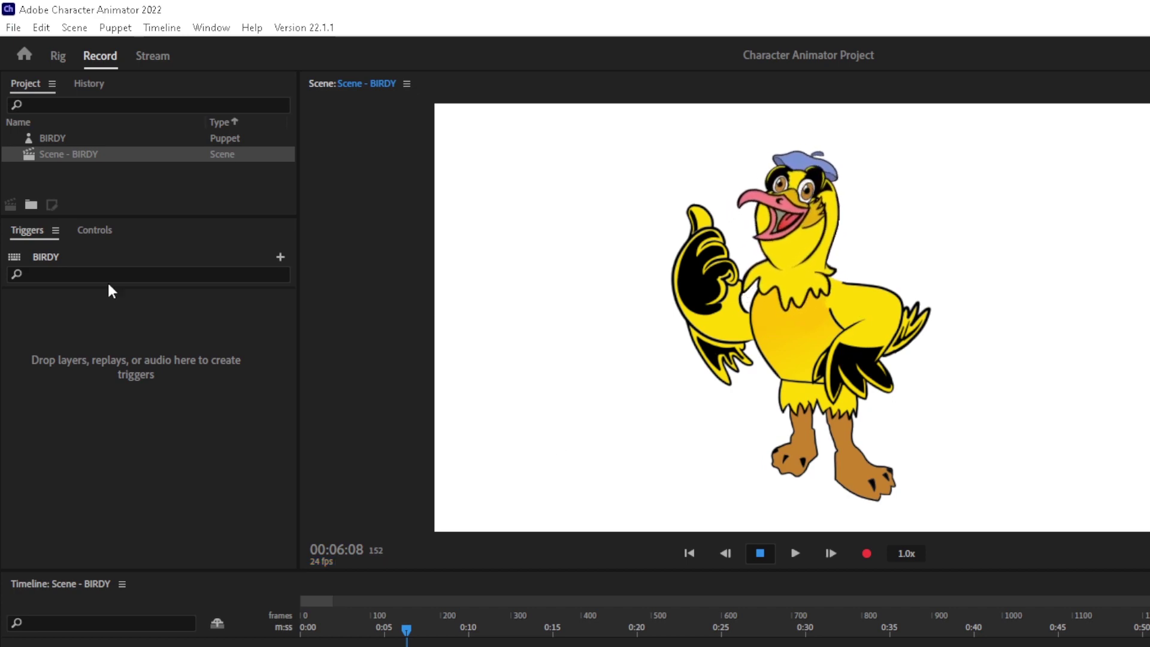
Step: Reorder Reyeball within the Reye group and check the eyes in the scene
{"action": "left_click", "coordinate": [58, 55]}
{"action": "left_click_drag", "start_coordinate": [451, 272], "coordinate": [450, 252]}
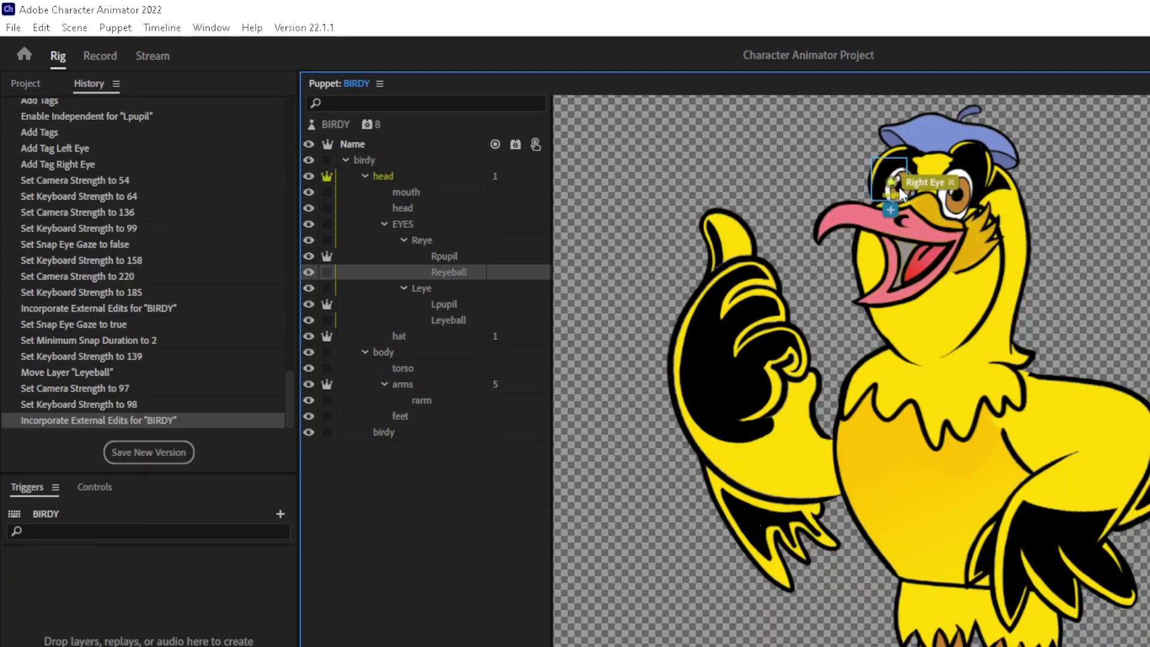
{"action": "left_click", "coordinate": [100, 56]}
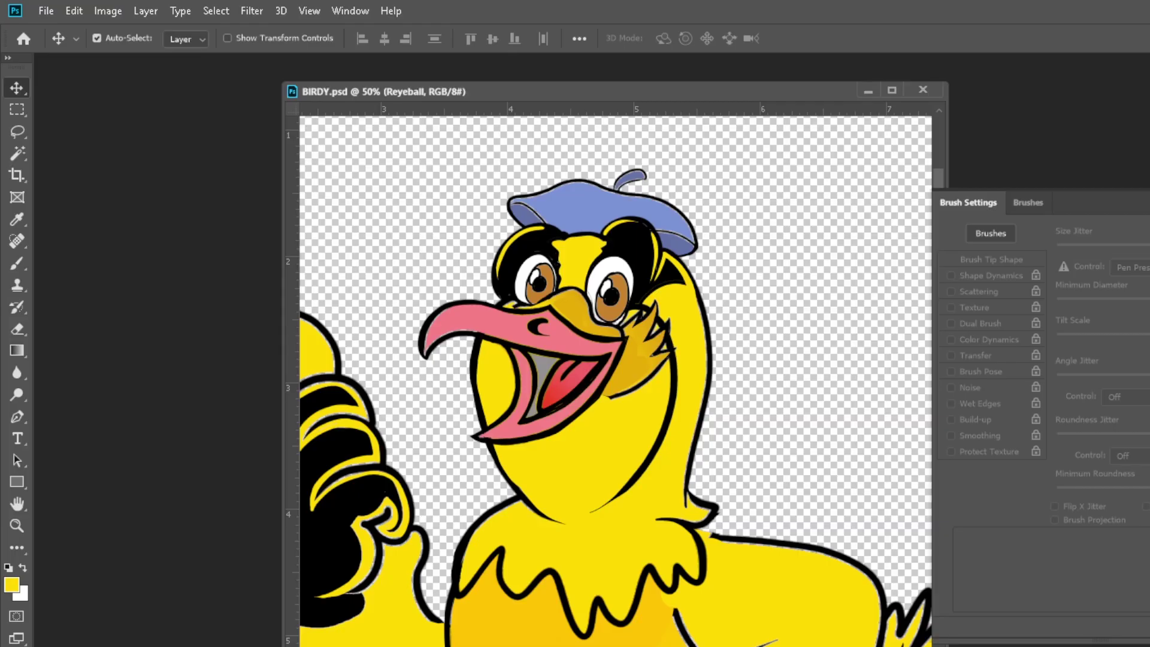
Step: Transform the eye layer again and save BIRDY.psd so Character Animator updates
{"action": "key", "text": "ctrl+t"}
{"action": "key", "text": "Return"}
{"action": "key", "text": "ctrl+t"}
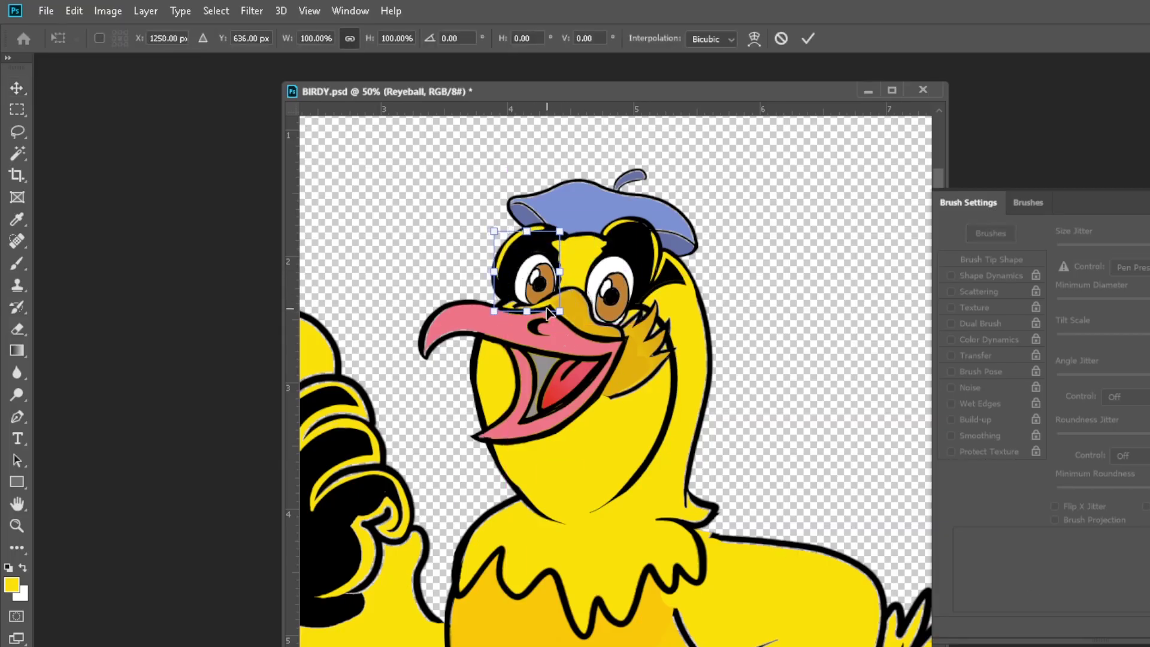
{"action": "key", "text": "ctrl+s"}
{"action": "key", "text": "Return"}
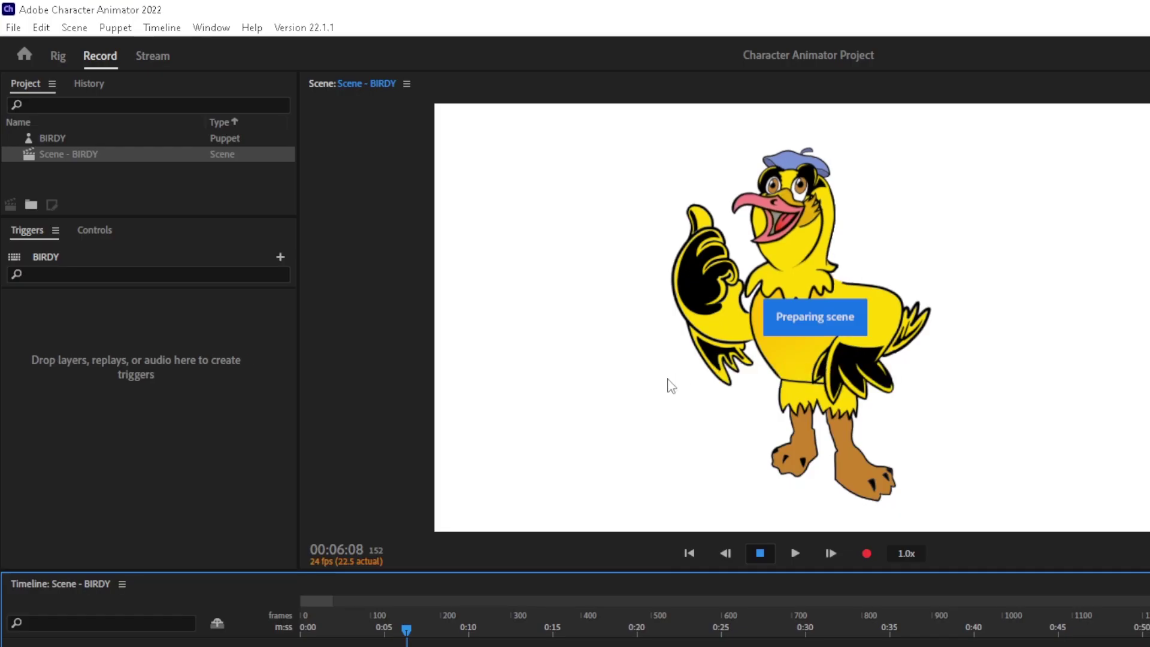
Step: Check the eye tags in the BIRDY rig, then return to the scene
{"action": "left_click", "coordinate": [58, 55]}
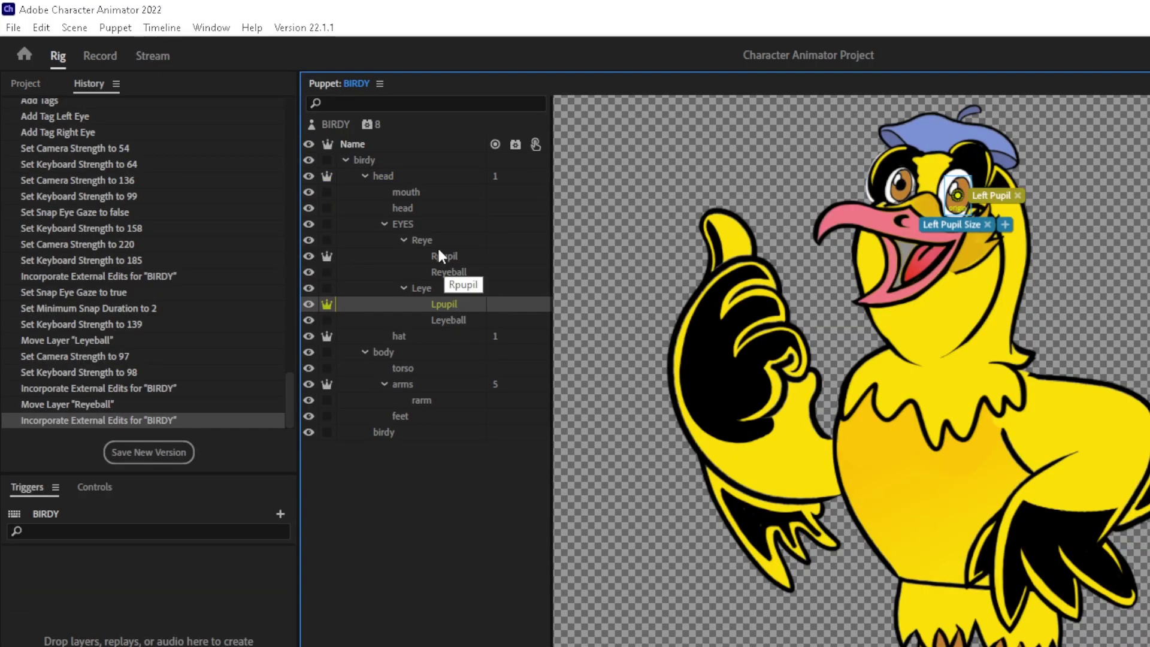
{"action": "key", "text": "ctrl+3"}
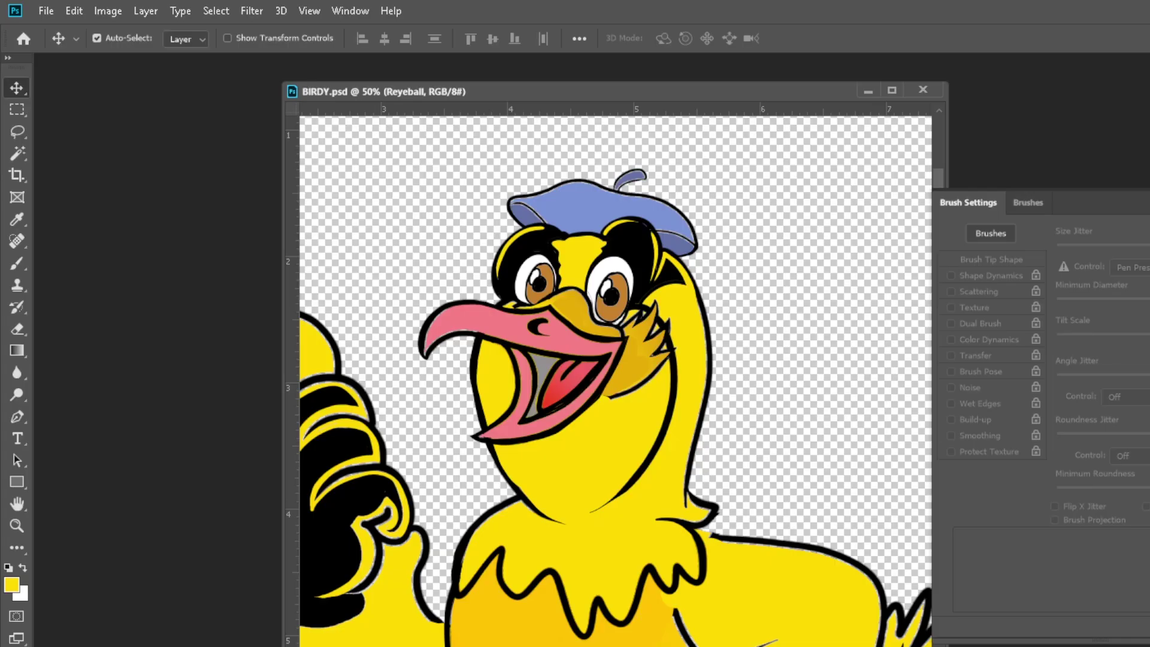
Step: Nudge the eyeball near the left eye and save BIRDY.psd
{"action": "key", "text": "ctrl+t"}
{"action": "left_click_drag", "start_coordinate": [609, 287], "coordinate": [539, 281]}
{"action": "key", "text": "Return"}
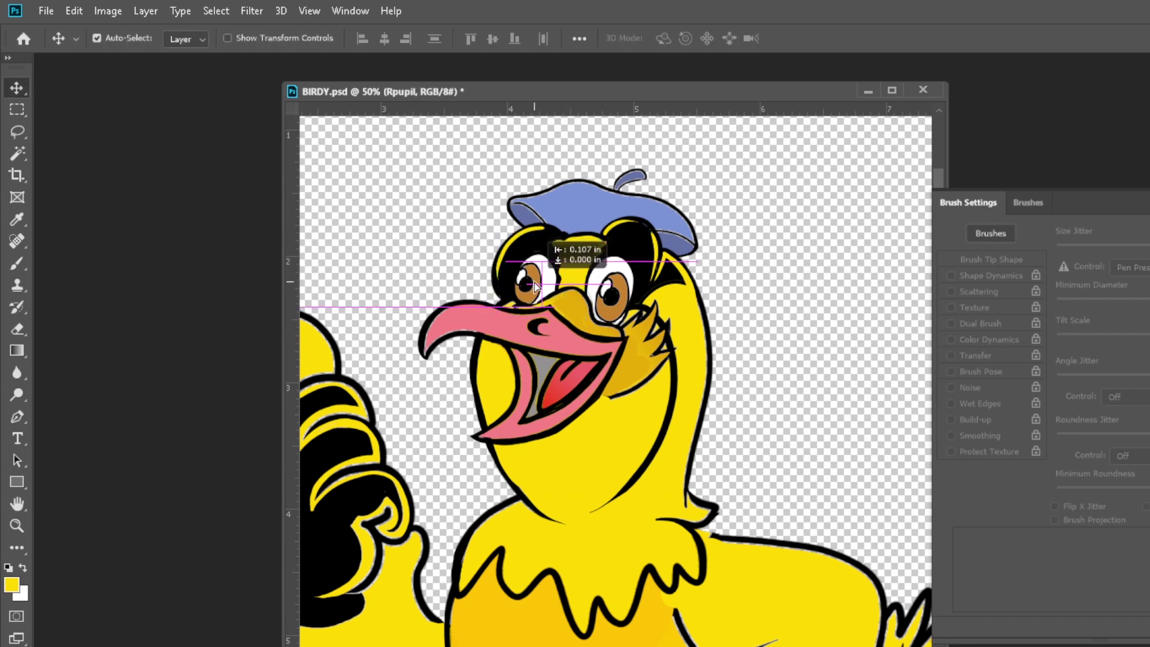
{"action": "key", "text": "ctrl+s"}
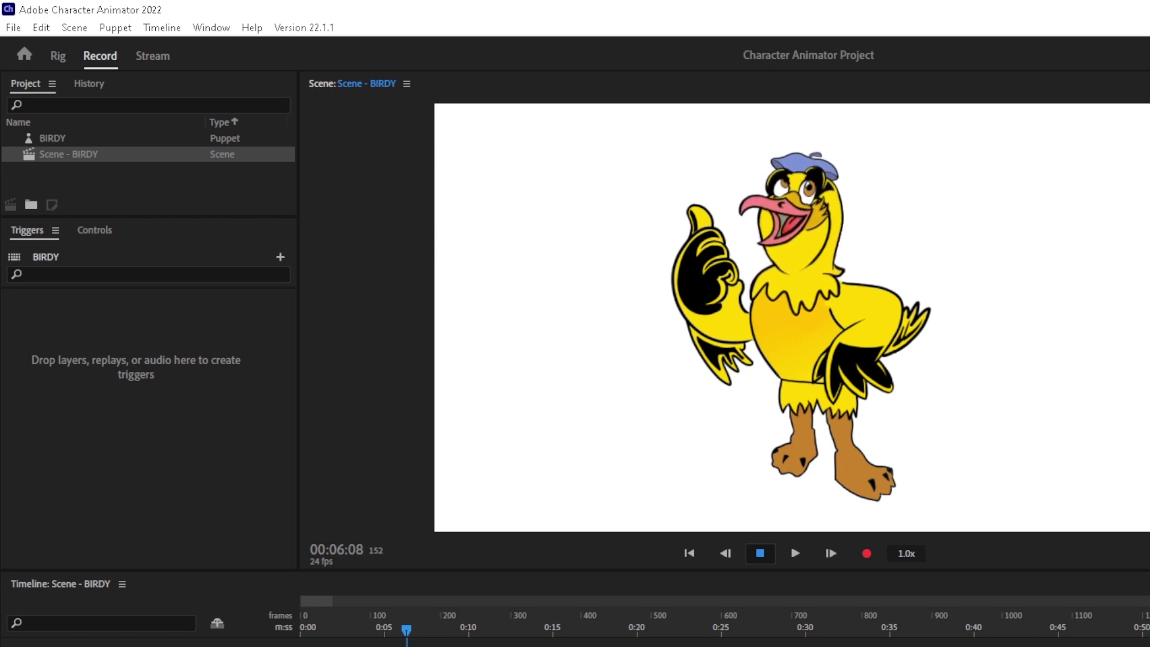
Step: Resize the Reyeball eye to 82.64% and preview it on the BIRDY puppet
{"action": "key", "text": "alt+Tab"}
{"action": "key", "text": "ctrl+t"}
{"action": "left_click_drag", "start_coordinate": [542, 252], "coordinate": [543, 244]}
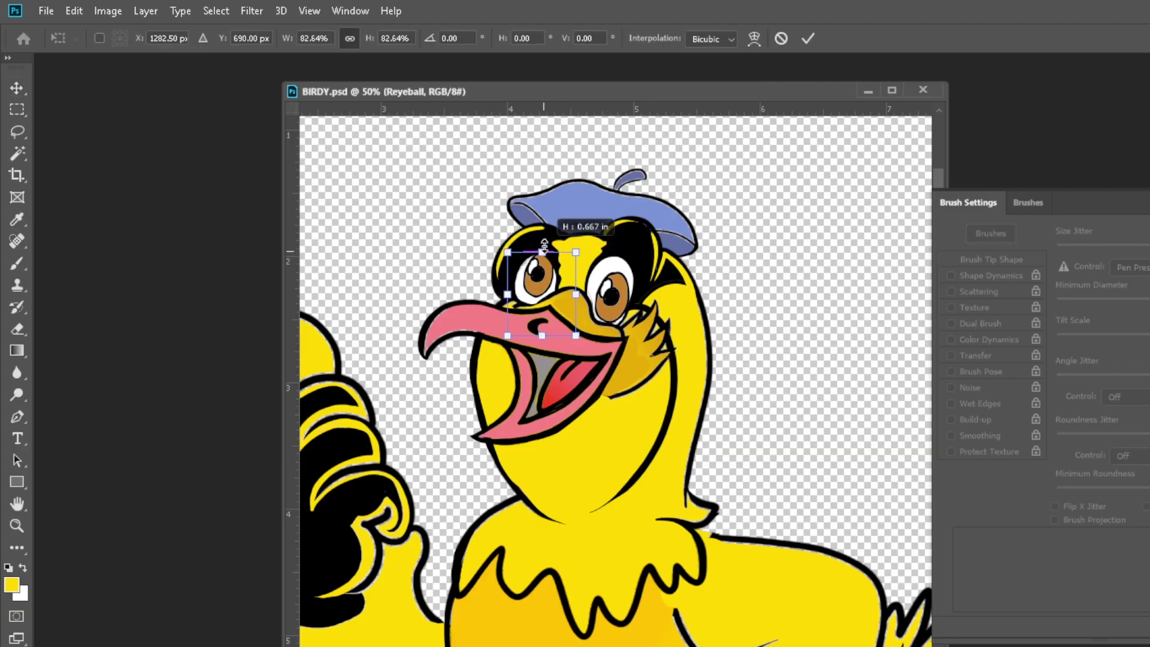
{"action": "key", "text": "Return"}
{"action": "key", "text": "alt+Tab"}
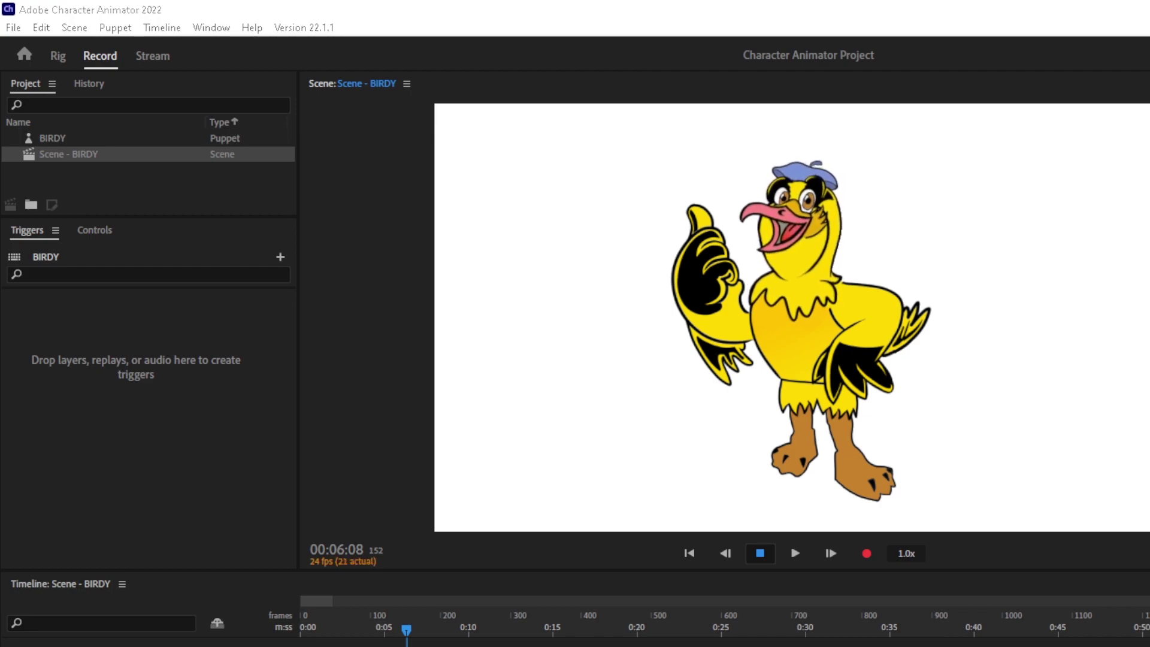
{"action": "key", "text": "alt+Tab"}
Step: Zoom to 200% on the mouth and trace the tongue with a pen path
{"action": "key", "text": "z"}
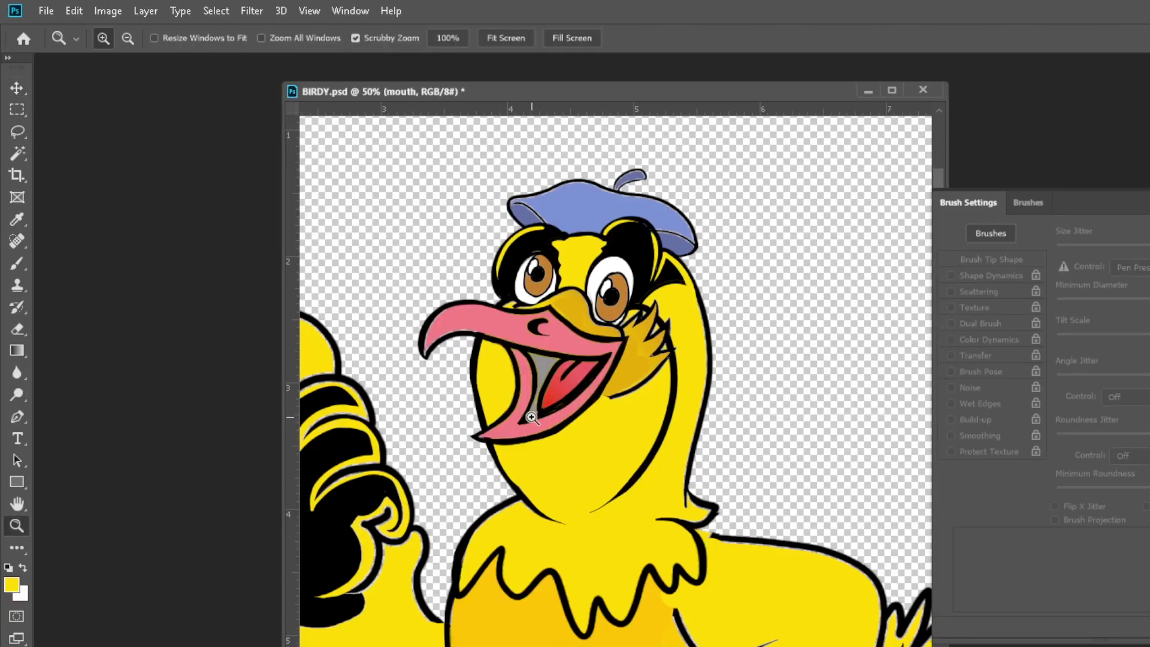
{"action": "left_click_drag", "start_coordinate": [563, 383], "coordinate": [605, 383]}
{"action": "key", "text": "p"}
{"action": "left_click", "coordinate": [532, 162]}
{"action": "left_click_drag", "start_coordinate": [767, 196], "coordinate": [815, 193]}
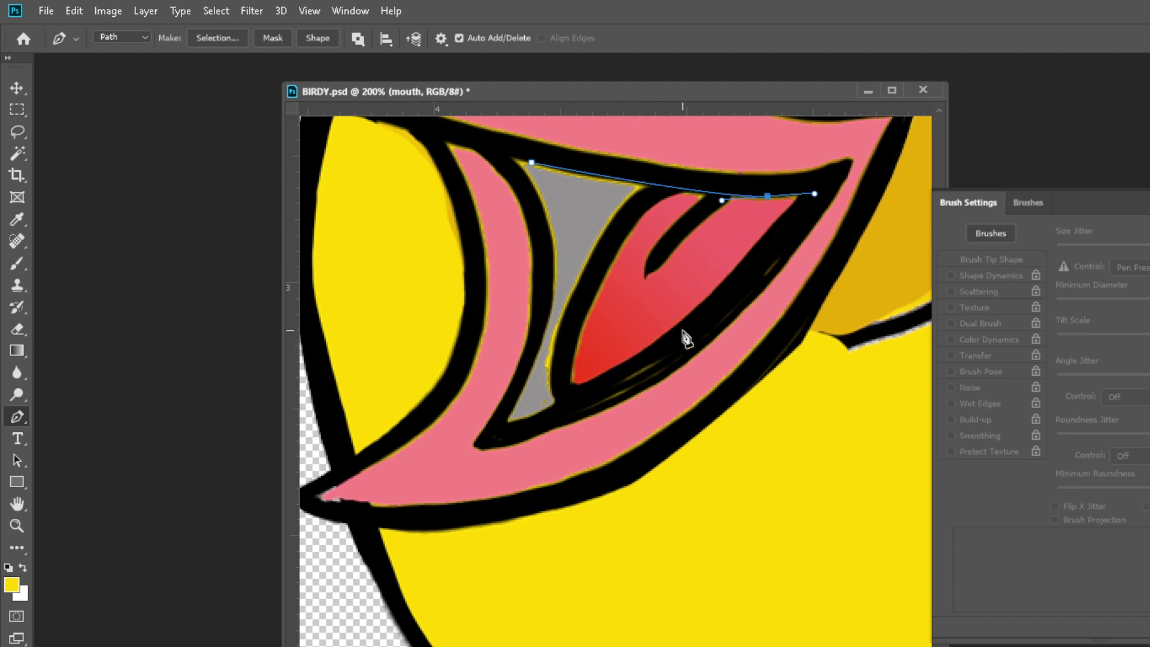
{"action": "left_click_drag", "start_coordinate": [675, 301], "coordinate": [711, 293]}
{"action": "left_click_drag", "start_coordinate": [776, 198], "coordinate": [805, 191]}
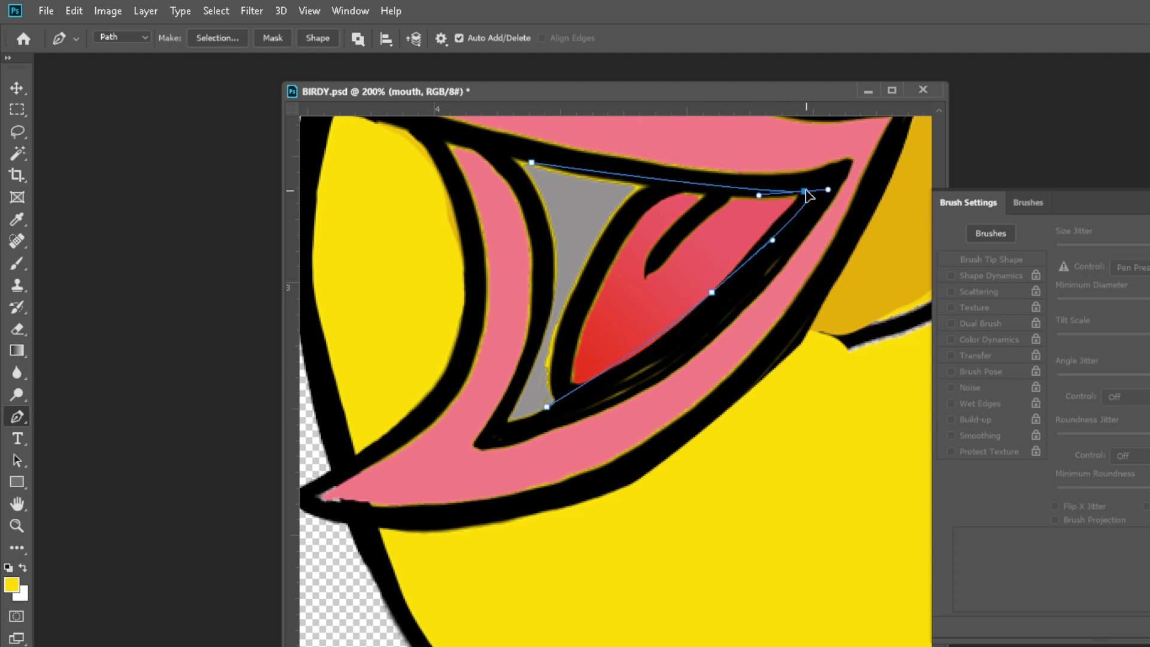
Step: Copy the traced tongue to its own layer and move it below the beak
{"action": "right_click", "coordinate": [617, 251]}
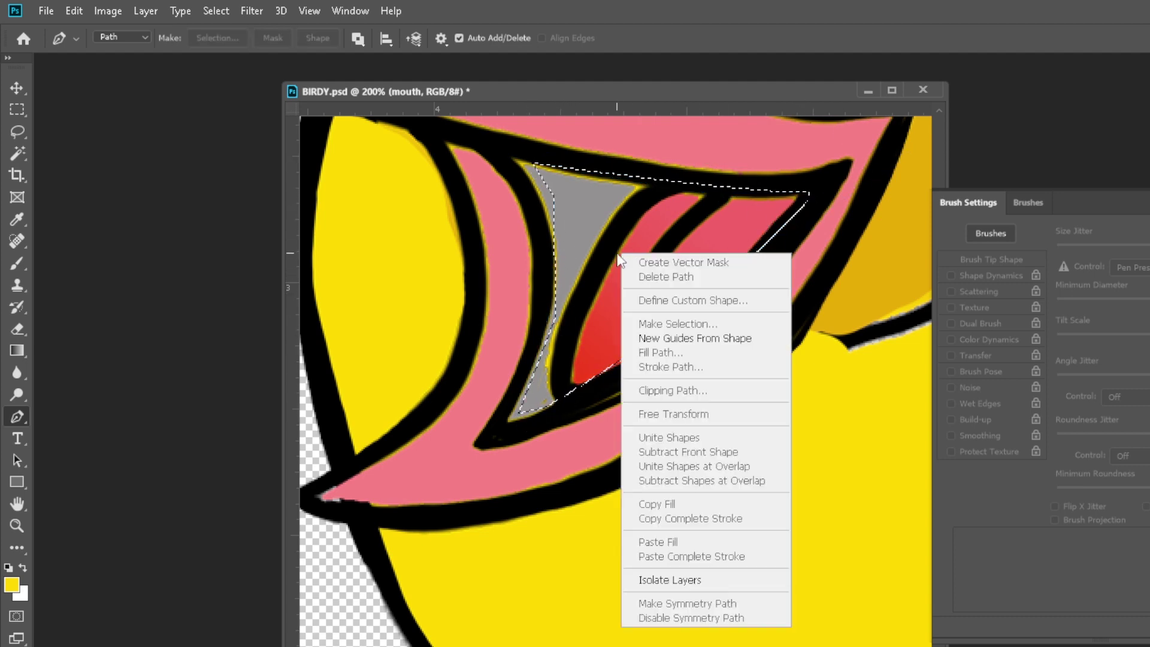
{"action": "key", "text": "w"}
{"action": "right_click", "coordinate": [593, 221]}
{"action": "left_click", "coordinate": [629, 535]}
{"action": "left_click", "coordinate": [16, 94]}
{"action": "left_click_drag", "start_coordinate": [551, 239], "coordinate": [566, 548]}
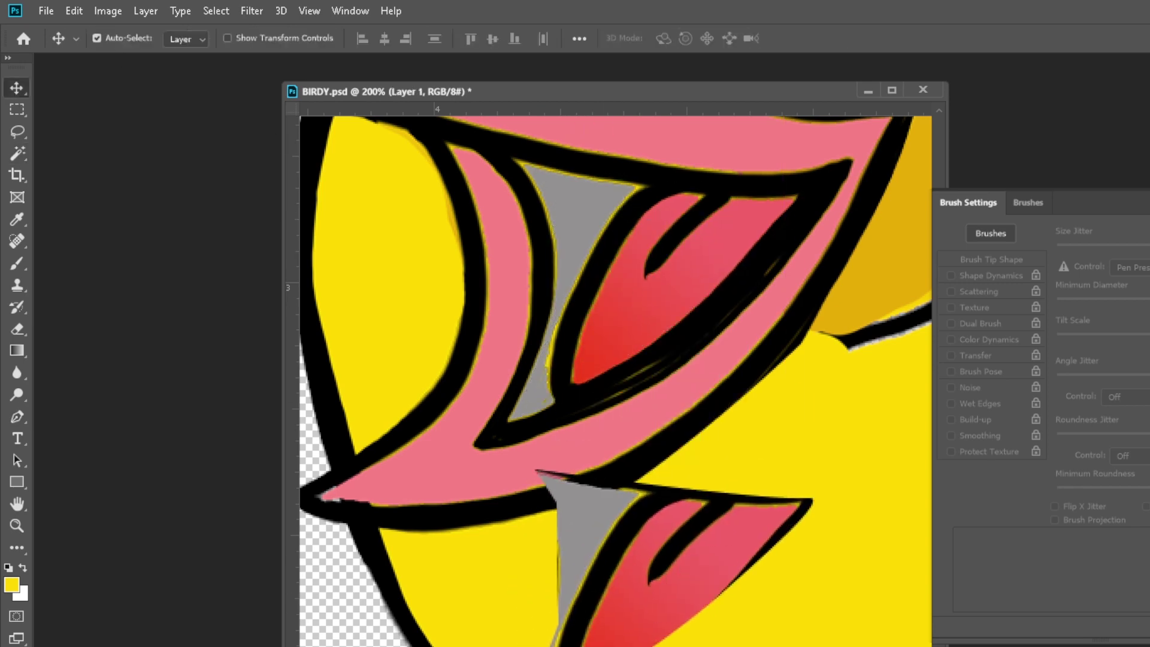
Step: Erase grey around the lower tongue and darken its right outline with a size 7 brush
{"action": "key", "text": "e"}
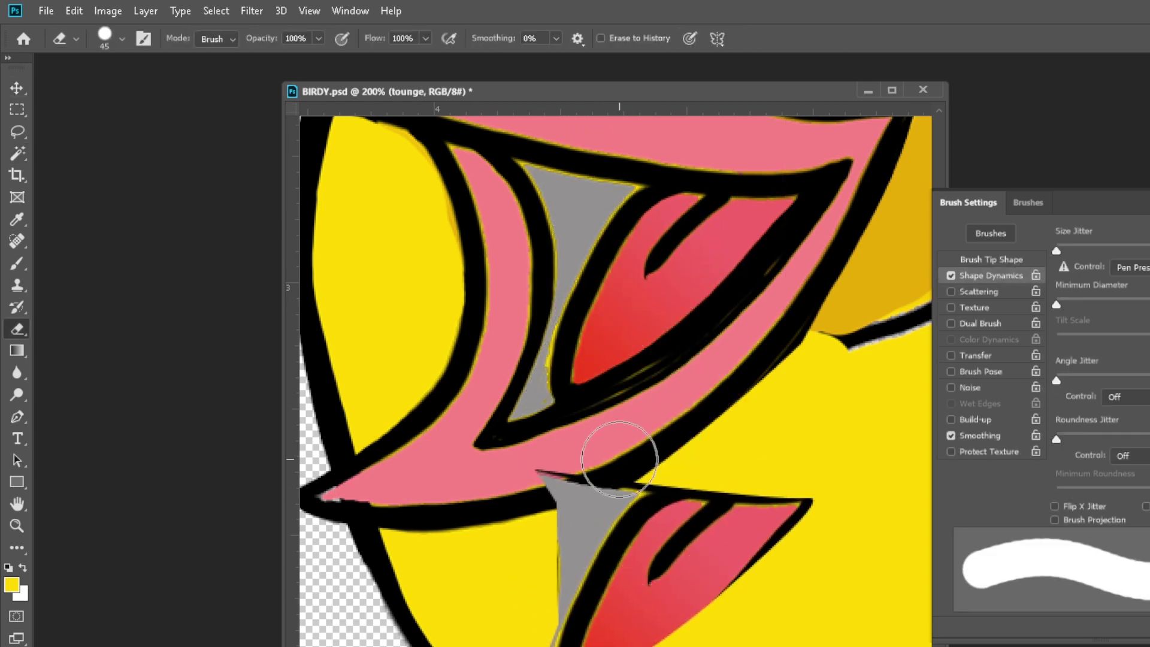
{"action": "mouse_move", "coordinate": [615, 449]}
{"action": "left_mouse_down"}
{"action": "mouse_move", "coordinate": [585, 461]}
{"action": "mouse_move", "coordinate": [595, 500]}
{"action": "mouse_move", "coordinate": [644, 481]}
{"action": "mouse_move", "coordinate": [541, 597]}
{"action": "left_mouse_up"}
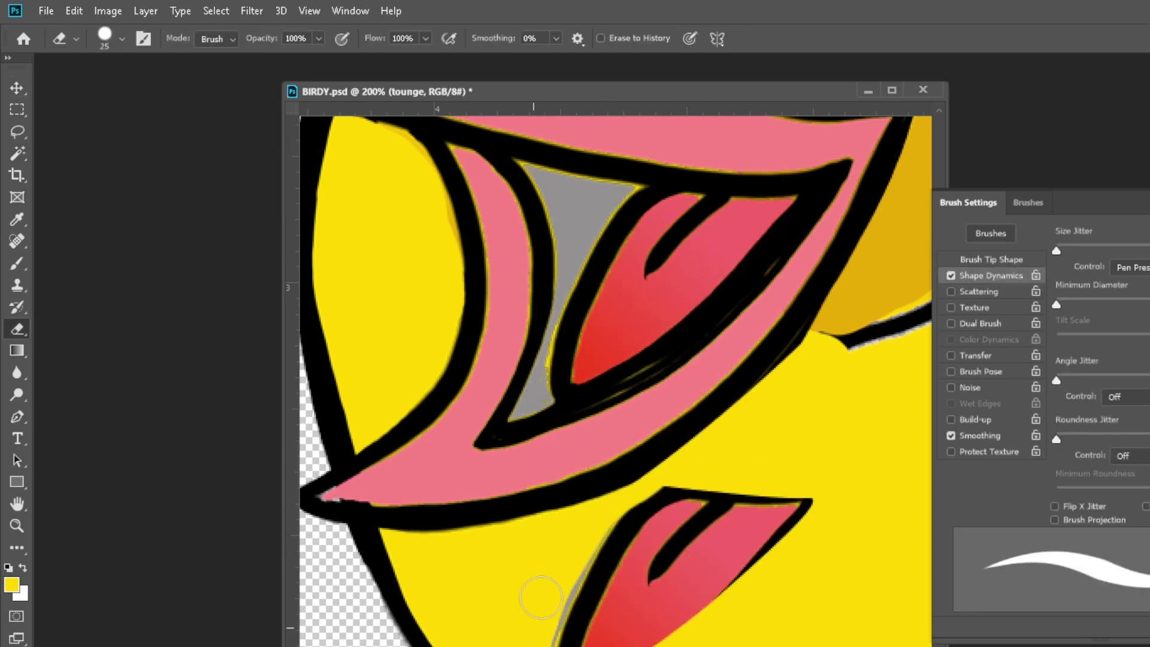
{"action": "key", "text": "b"}
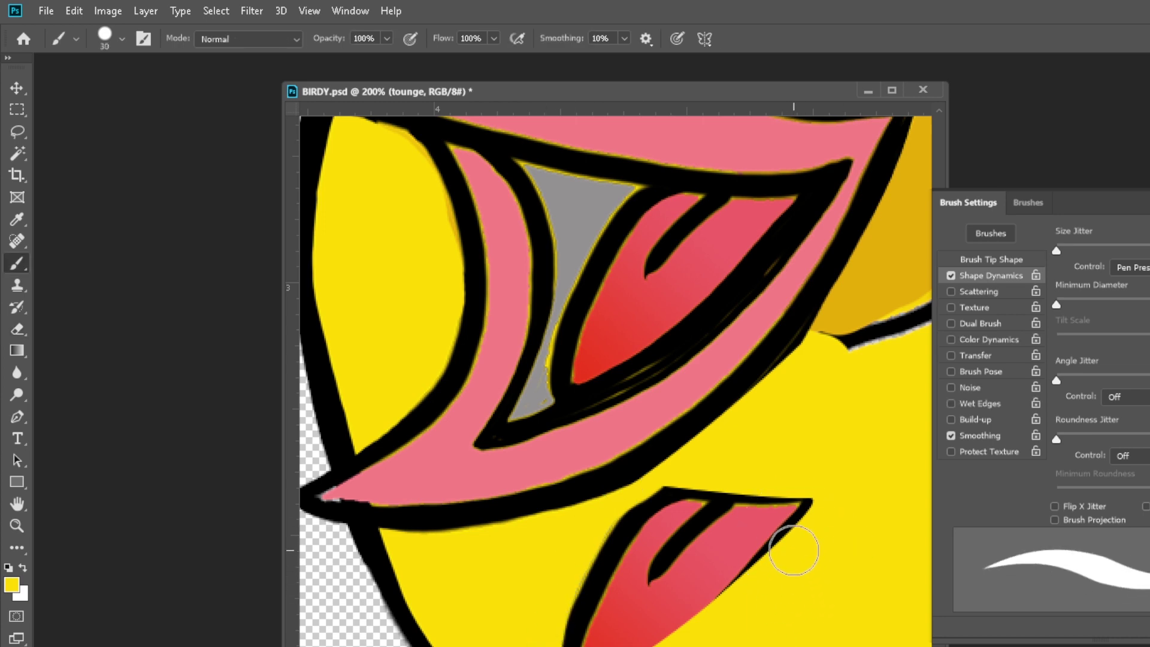
{"action": "key", "text": "bracketleft"}
{"action": "key", "text": "bracketleft"}
{"action": "key", "text": "bracketleft"}
{"action": "left_click_drag", "start_coordinate": [799, 506], "coordinate": [665, 644]}
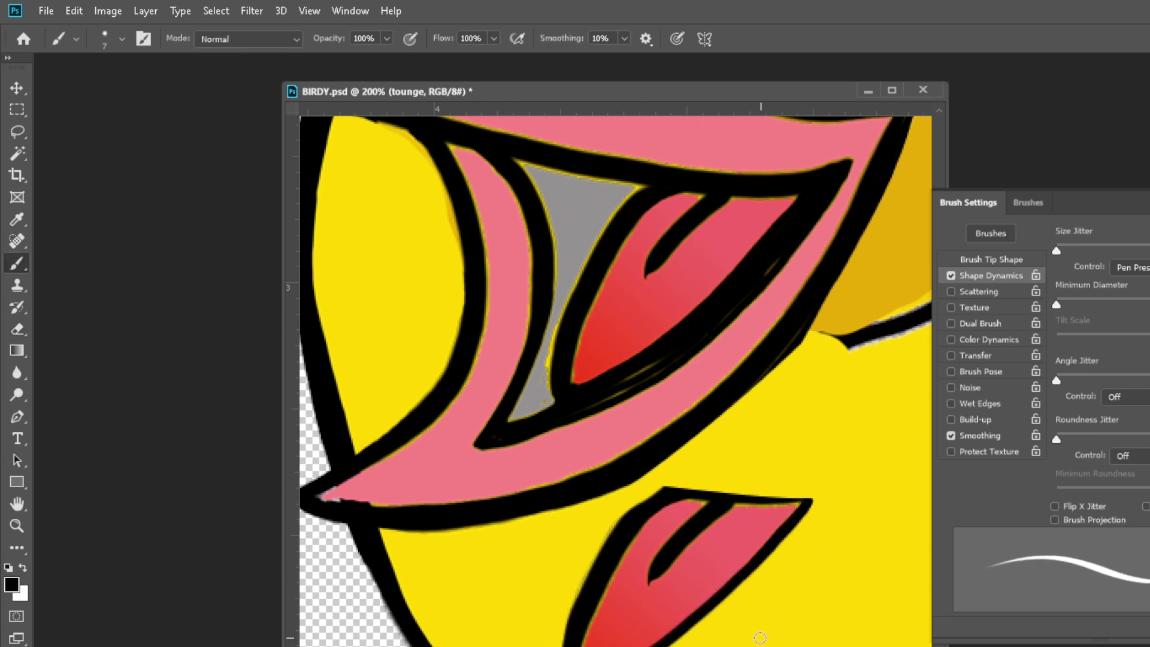
{"action": "scroll", "coordinate": [684, 498], "scroll_direction": "down", "scroll_amount": 2}
{"action": "key", "text": "e"}
{"action": "key", "text": "v"}
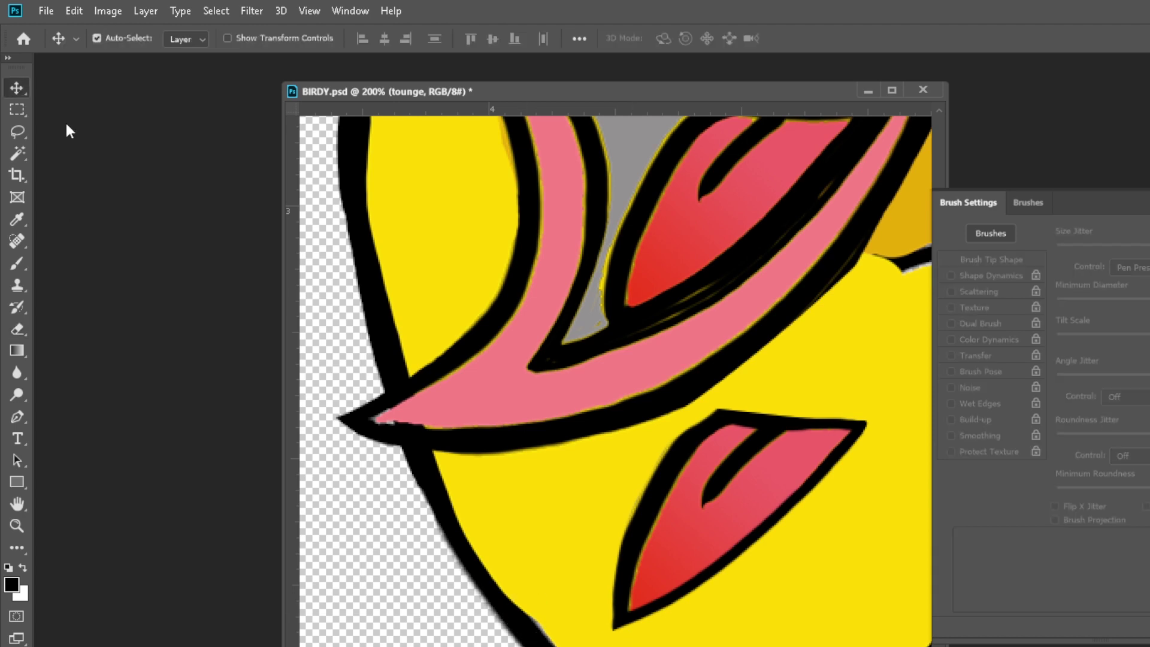
{"action": "scroll", "coordinate": [697, 458], "scroll_direction": "up", "scroll_amount": 5}
Step: Sample grey on the mouth layer and paint over the tongue area with a size 20 brush
{"action": "left_click", "coordinate": [698, 458]}
{"action": "key", "text": "i"}
{"action": "key", "text": "b"}
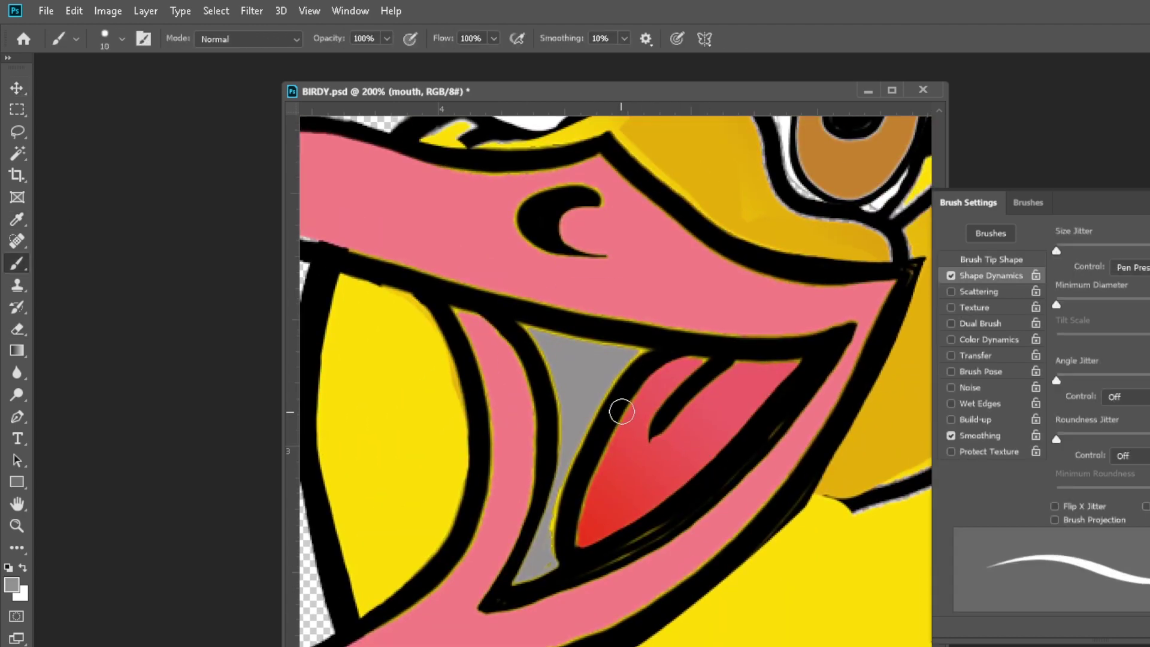
{"action": "mouse_move", "coordinate": [621, 411]}
{"action": "left_mouse_down"}
{"action": "mouse_move", "coordinate": [577, 539]}
{"action": "mouse_move", "coordinate": [749, 385]}
{"action": "mouse_move", "coordinate": [554, 540]}
{"action": "mouse_move", "coordinate": [596, 470]}
{"action": "mouse_move", "coordinate": [637, 470]}
{"action": "left_mouse_up"}
{"action": "key", "text": "r"}
{"action": "mouse_move", "coordinate": [668, 405]}
{"action": "left_mouse_down"}
{"action": "mouse_move", "coordinate": [777, 506]}
{"action": "mouse_move", "coordinate": [577, 393]}
{"action": "left_mouse_up"}
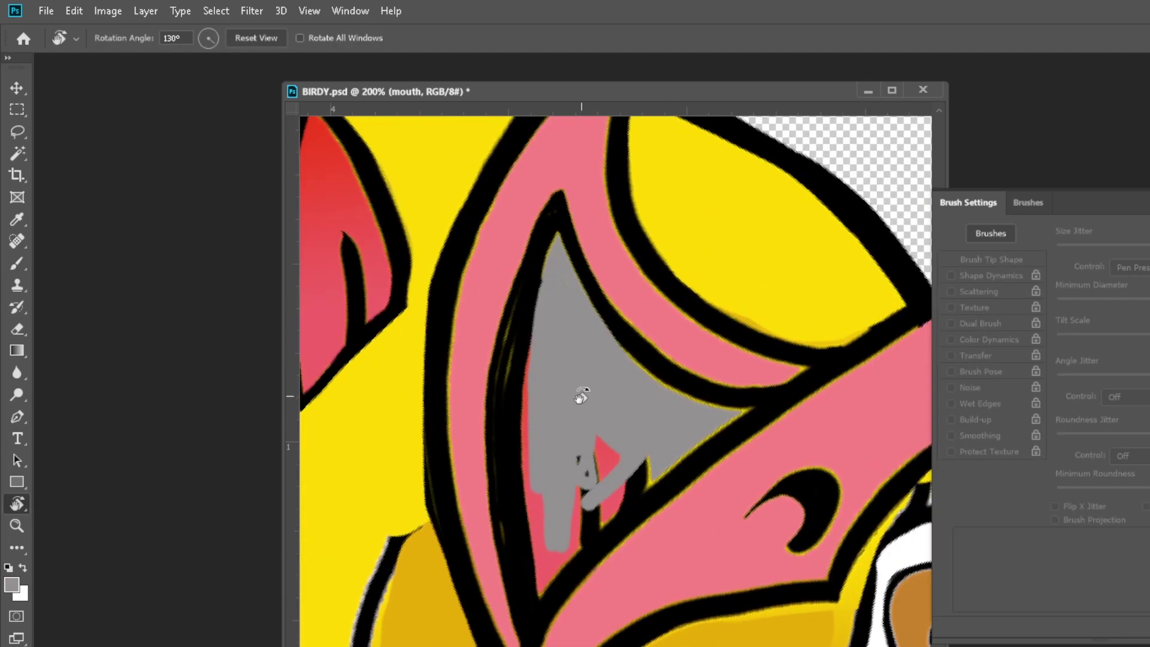
{"action": "key", "text": "b"}
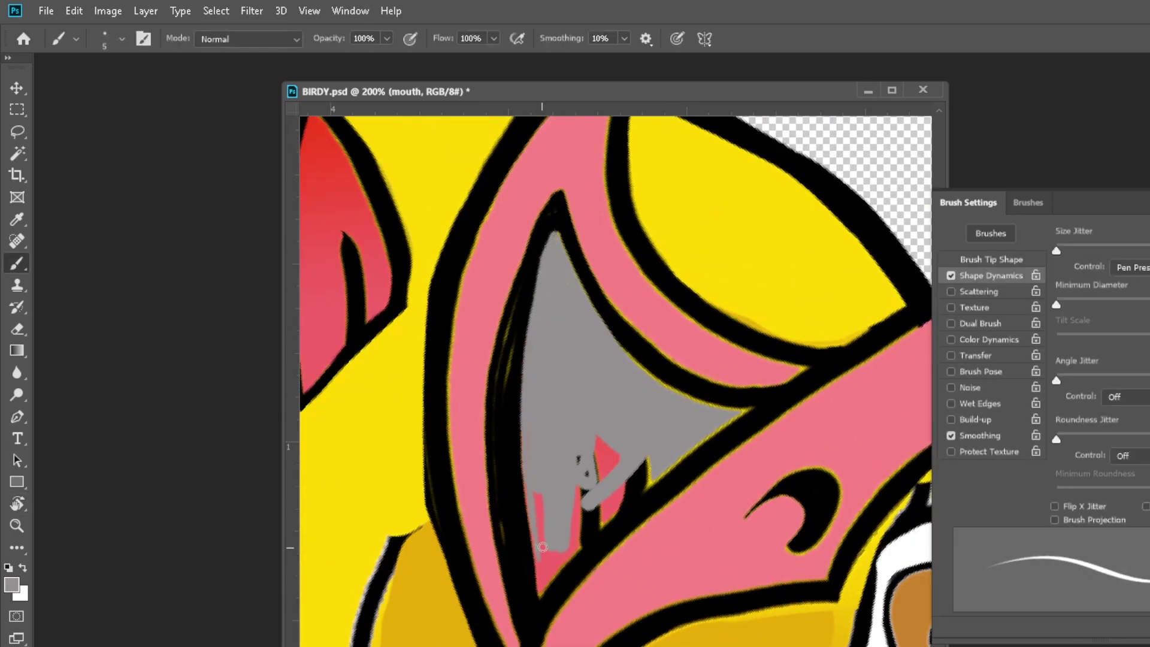
{"action": "key", "text": "bracketright"}
{"action": "key", "text": "bracketright"}
{"action": "key", "text": "bracketright"}
{"action": "left_click_drag", "start_coordinate": [602, 479], "coordinate": [557, 555]}
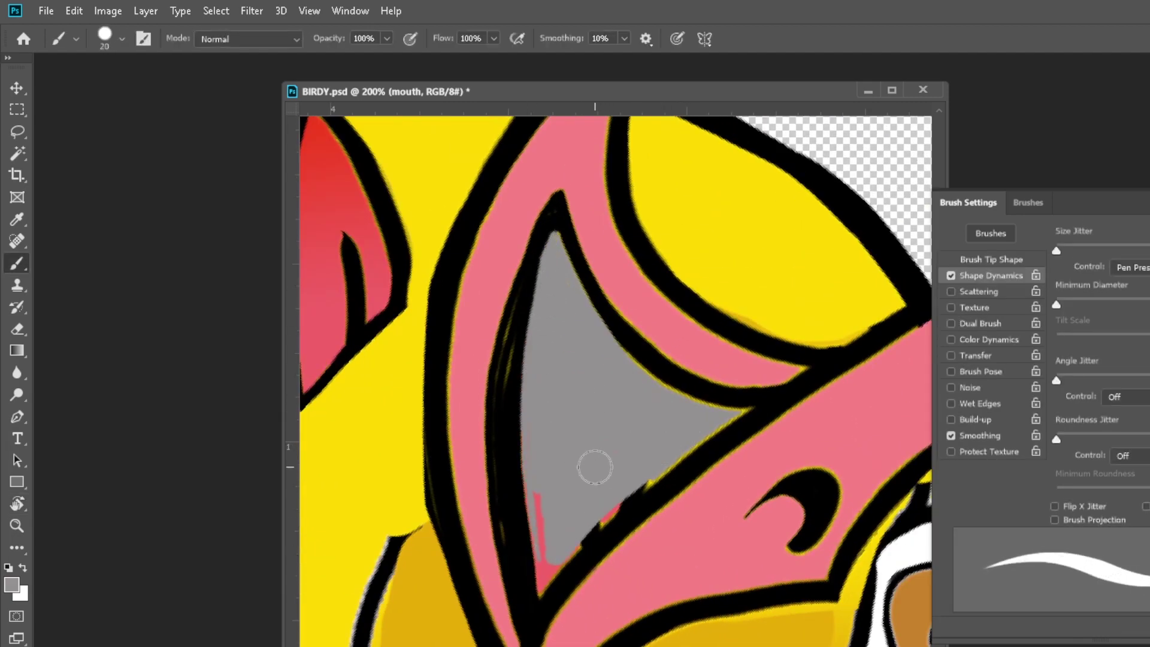
Step: Paint grey along the triangle's left edge and thicken the mouth's left black outline
{"action": "key", "text": "r"}
{"action": "left_click_drag", "start_coordinate": [594, 466], "coordinate": [521, 475]}
{"action": "key", "text": "b"}
{"action": "key", "text": "bracketleft"}
{"action": "key", "text": "bracketleft"}
{"action": "key", "text": "bracketleft"}
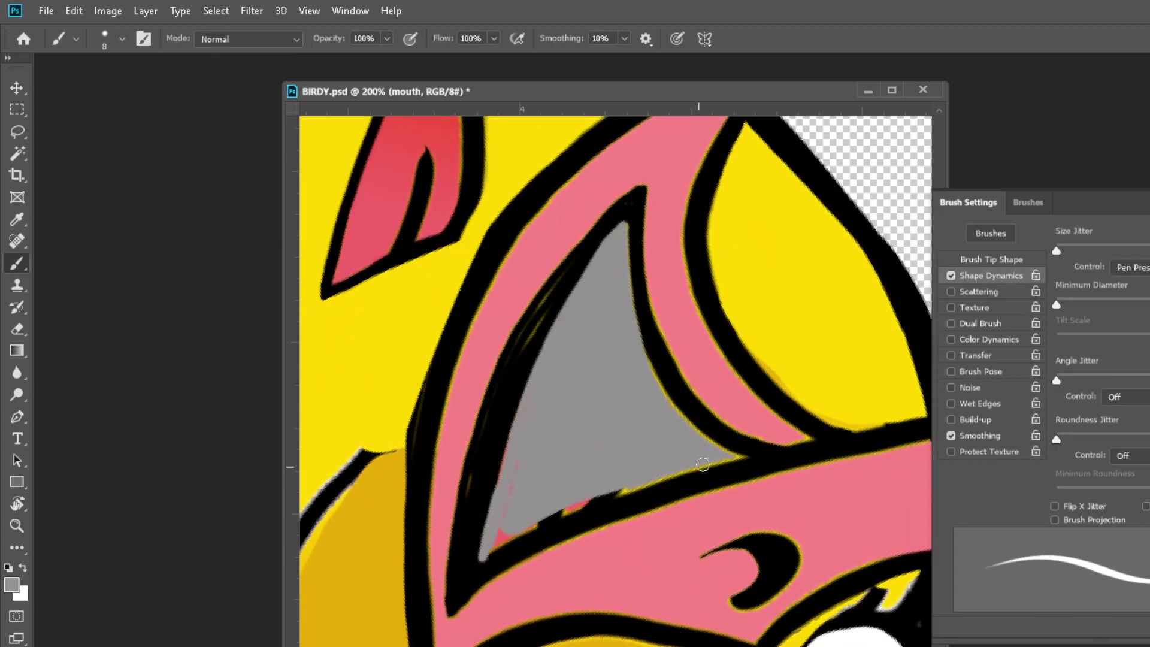
{"action": "key", "text": "r"}
{"action": "left_click_drag", "start_coordinate": [564, 508], "coordinate": [580, 375]}
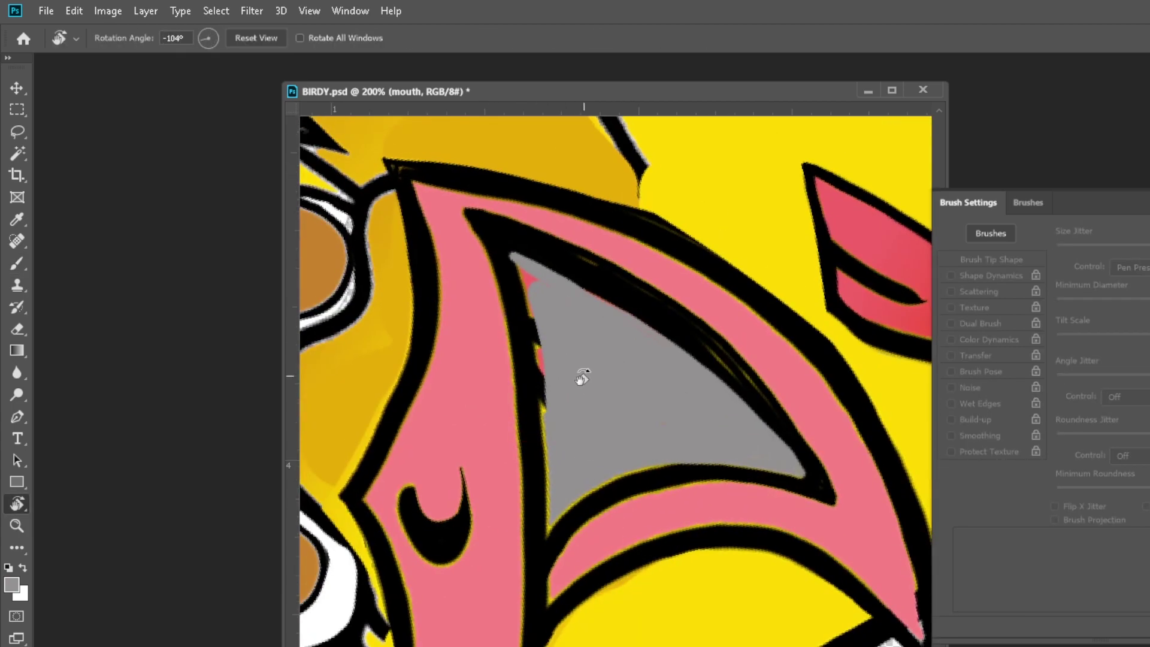
{"action": "key", "text": "b"}
{"action": "left_click_drag", "start_coordinate": [518, 264], "coordinate": [542, 389]}
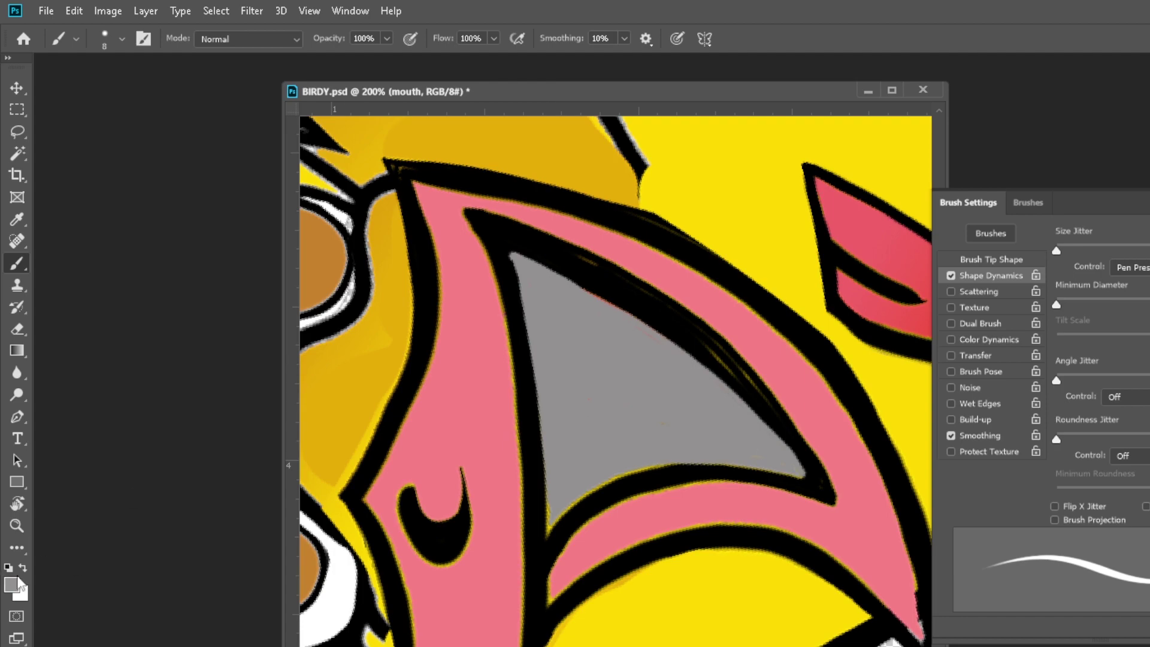
{"action": "left_click_drag", "start_coordinate": [500, 243], "coordinate": [540, 556]}
Step: Zoom out to 100%, turn the canvas upright, and move the tongue into the beak
{"action": "key", "text": "ctrl+minus"}
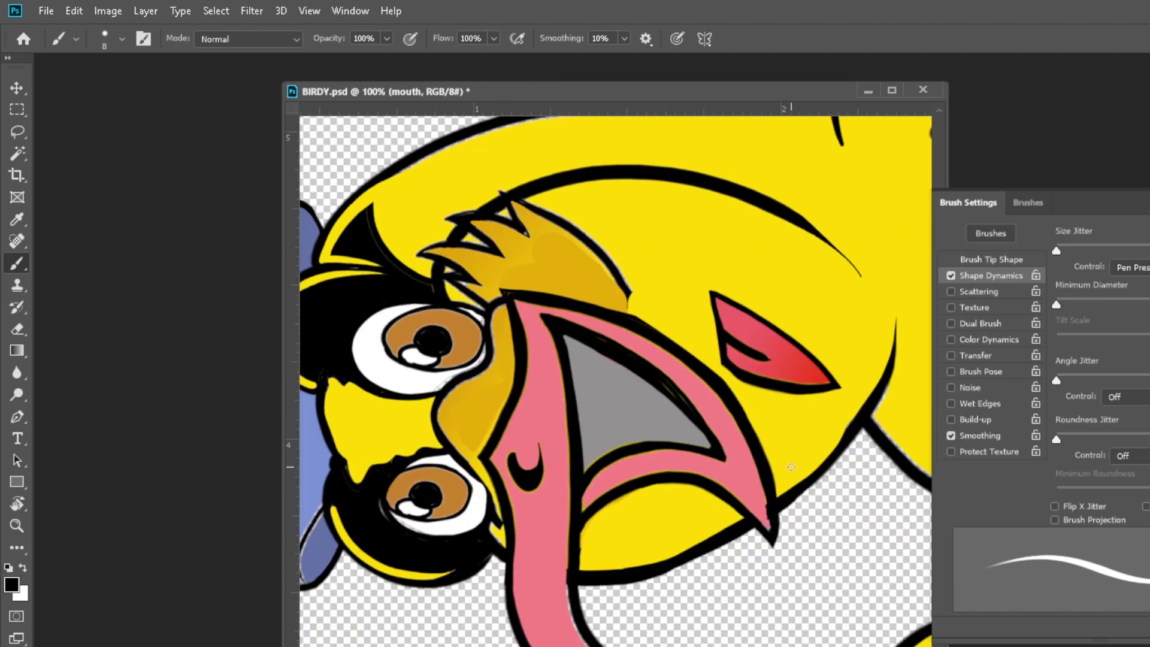
{"action": "key", "text": "r"}
{"action": "left_click_drag", "start_coordinate": [788, 468], "coordinate": [609, 285]}
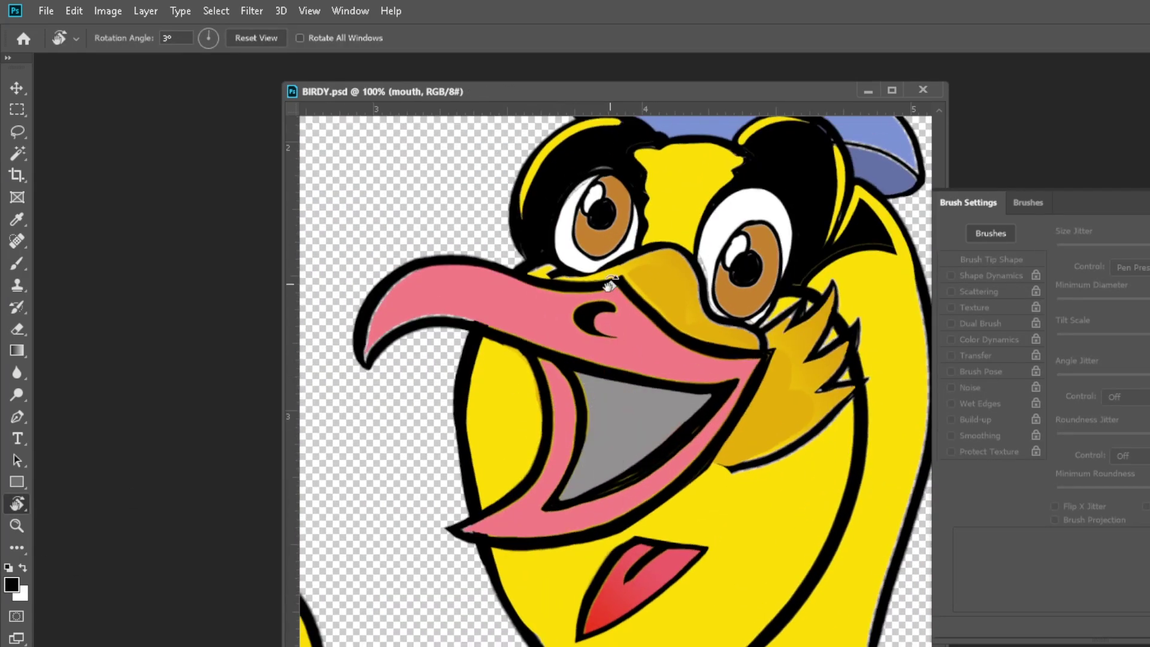
{"action": "key", "text": "v"}
{"action": "left_click_drag", "start_coordinate": [650, 578], "coordinate": [637, 429]}
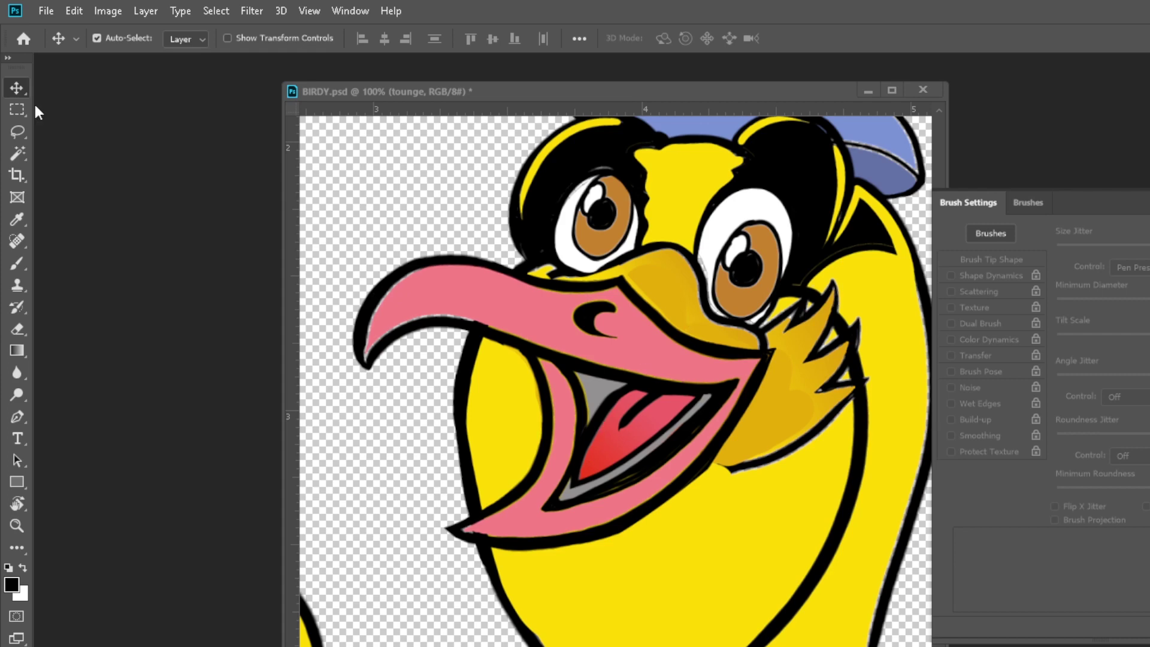
Step: Move the tongue left of the beak and copy the head area to a new layer
{"action": "left_click_drag", "start_coordinate": [641, 419], "coordinate": [387, 431]}
{"action": "key", "text": "w"}
{"action": "left_click", "coordinate": [635, 447]}
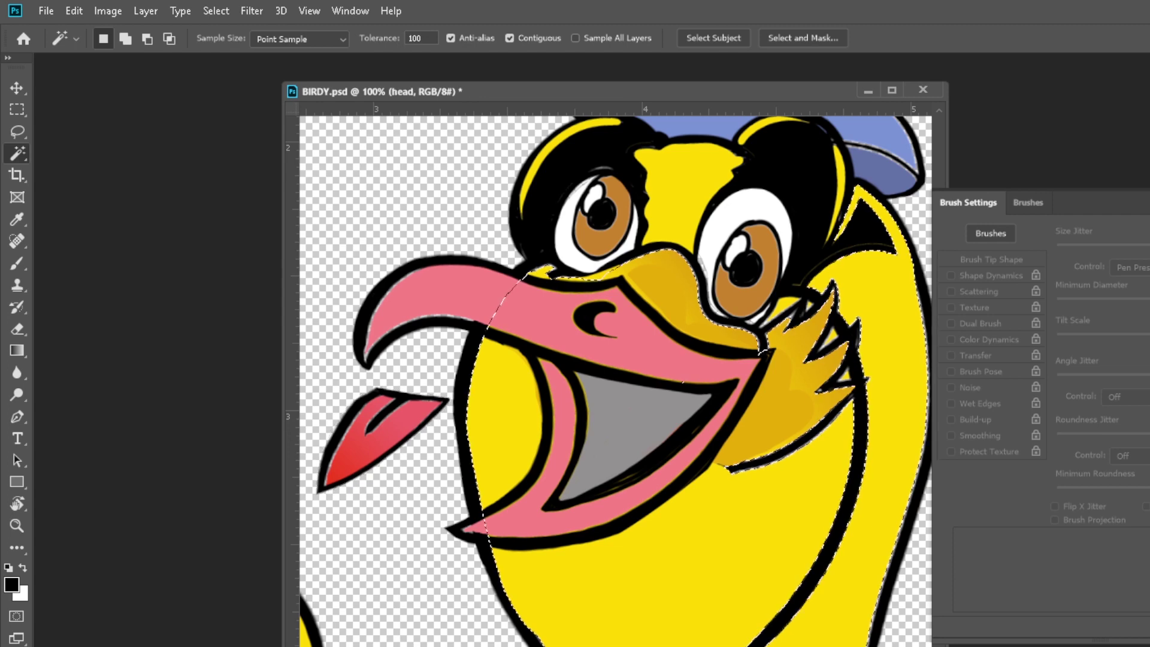
{"action": "key", "text": "ctrl+j"}
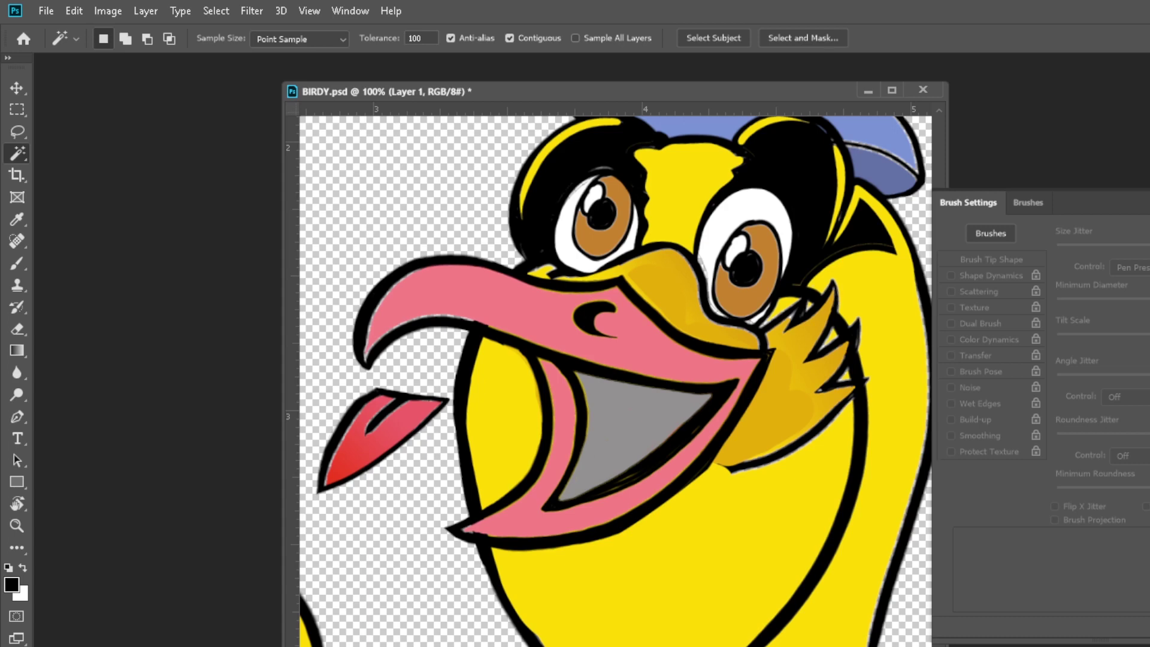
Step: Warp the grey mouth interior to stretch its top edge and bend its lower-left
{"action": "key", "text": "ctrl+t"}
{"action": "right_click", "coordinate": [569, 429]}
{"action": "left_click", "coordinate": [590, 528]}
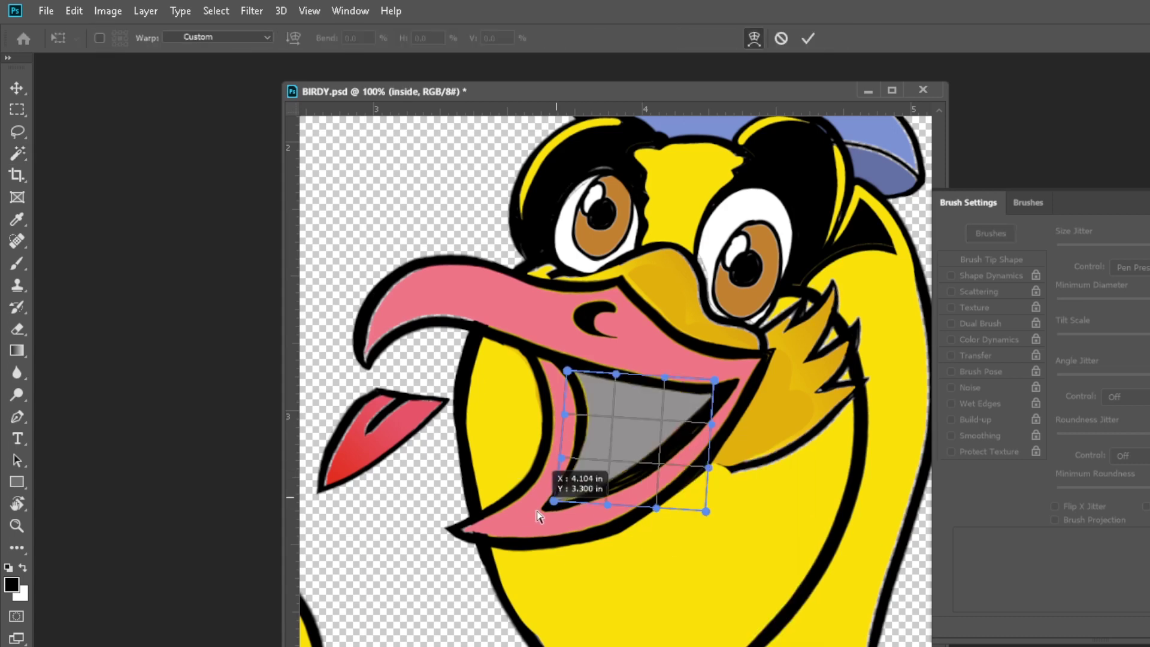
{"action": "left_click_drag", "start_coordinate": [569, 473], "coordinate": [584, 479]}
{"action": "mouse_move", "coordinate": [575, 383]}
{"action": "left_mouse_down"}
{"action": "mouse_move", "coordinate": [592, 419]}
{"action": "mouse_move", "coordinate": [608, 363]}
{"action": "left_mouse_up"}
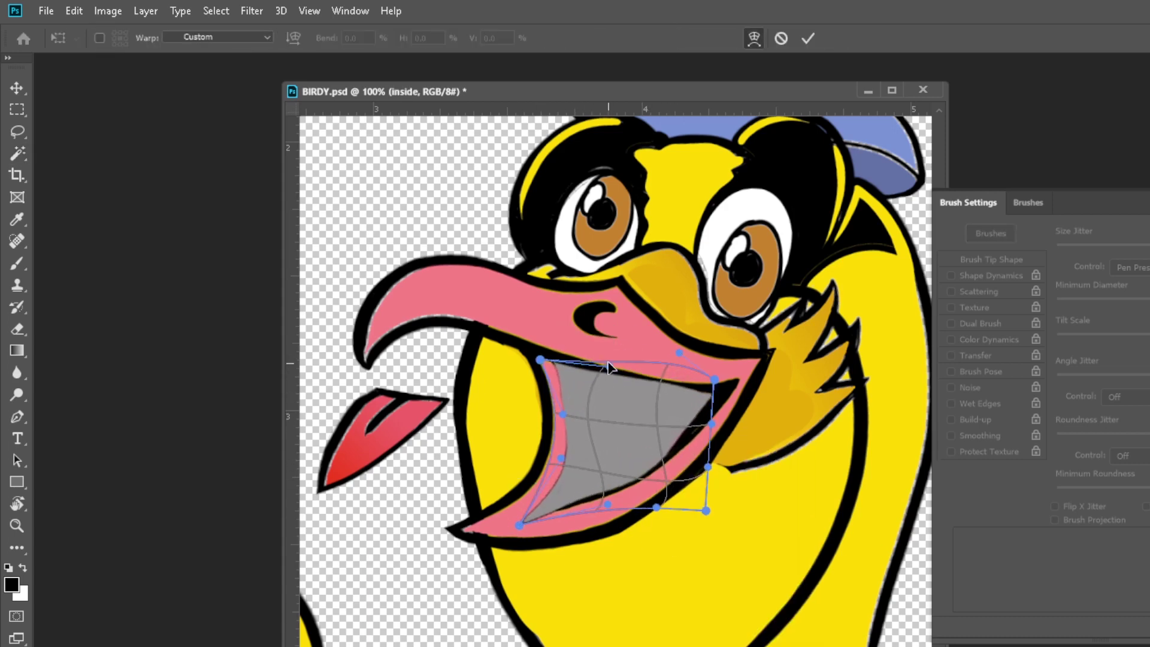
{"action": "key", "text": "Return"}
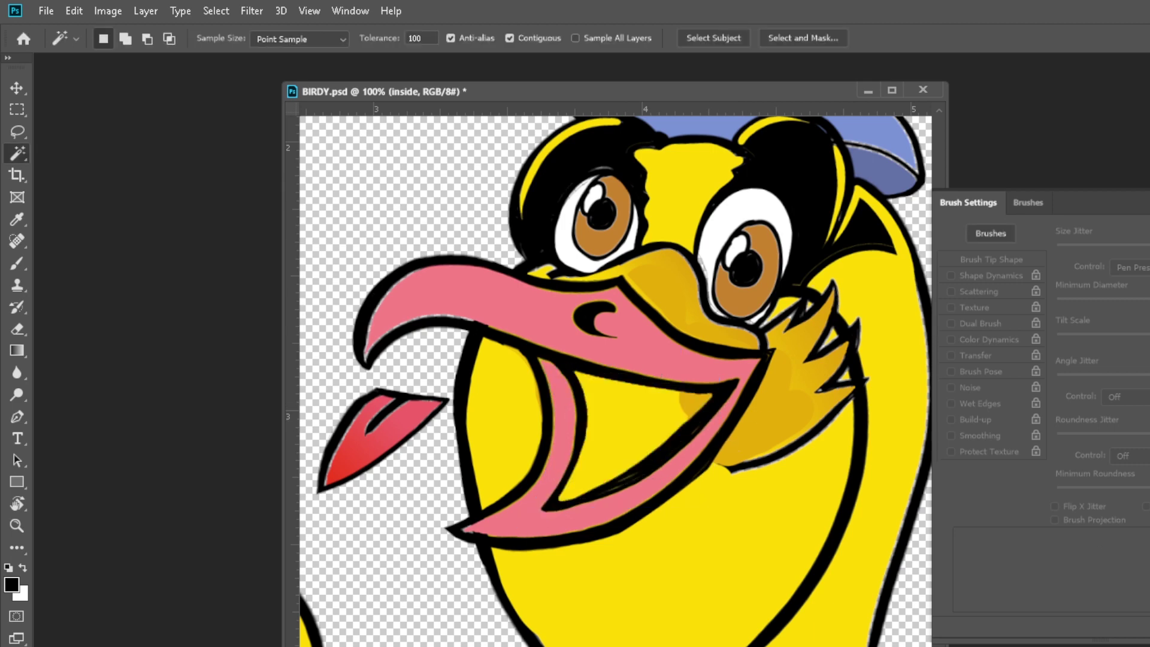
Step: Move the tongue back into the bird's mouth and adjust its fit
{"action": "left_click", "coordinate": [16, 88]}
{"action": "mouse_move", "coordinate": [401, 422]}
{"action": "left_mouse_down"}
{"action": "mouse_move", "coordinate": [648, 401]}
{"action": "mouse_move", "coordinate": [673, 414]}
{"action": "mouse_move", "coordinate": [736, 360]}
{"action": "left_mouse_up"}
{"action": "key", "text": "ctrl+t"}
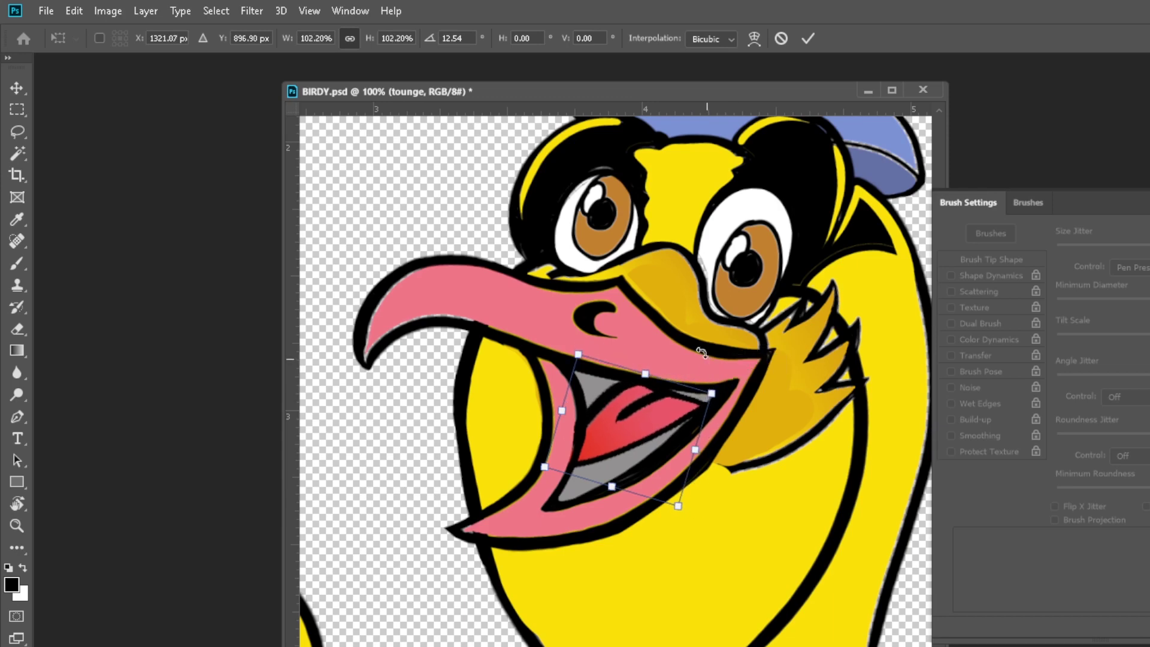
{"action": "key", "text": "Return"}
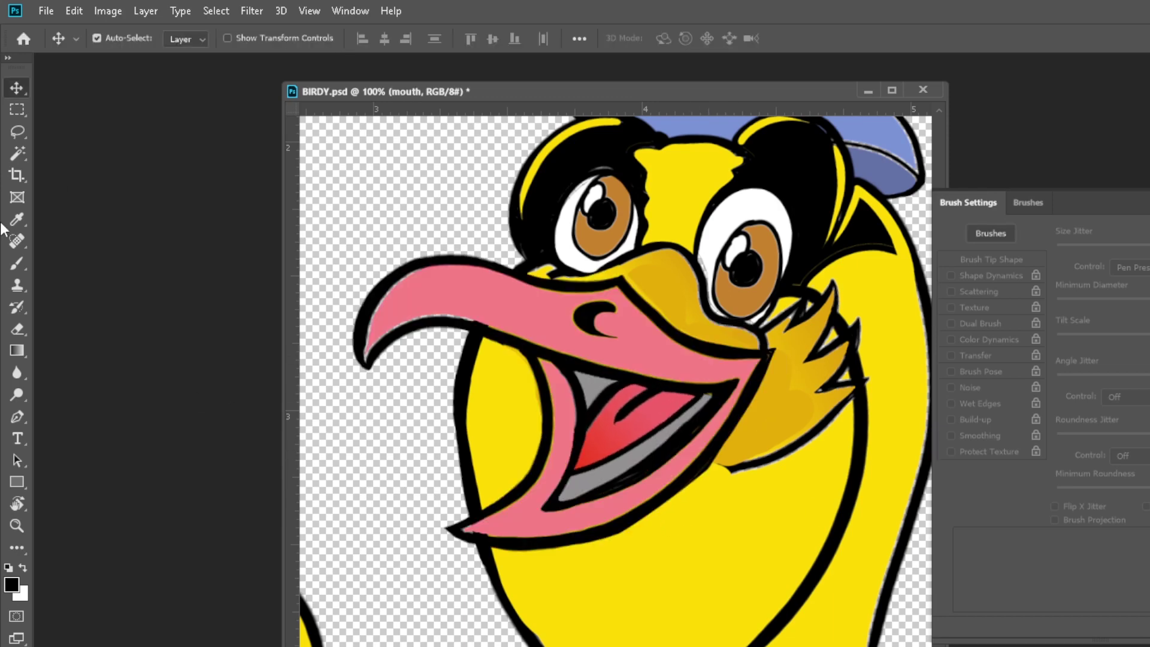
Step: Duplicate the mouth layer as mouth copy
{"action": "key", "text": "w"}
{"action": "left_click", "coordinate": [561, 431]}
{"action": "key", "text": "ctrl+d"}
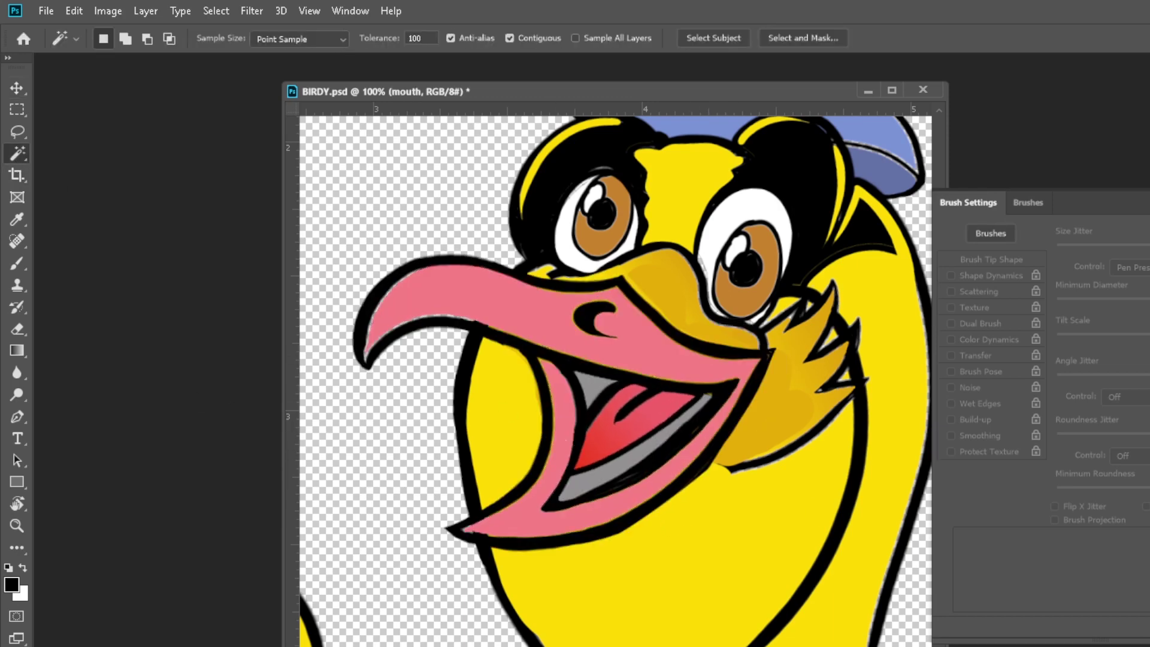
{"action": "key", "text": "ctrl+j"}
Step: Erase the pink upper beak and lower lip band from the mouth copy
{"action": "key", "text": "e"}
{"action": "mouse_move", "coordinate": [689, 323]}
{"action": "left_mouse_down"}
{"action": "mouse_move", "coordinate": [623, 311]}
{"action": "mouse_move", "coordinate": [351, 369]}
{"action": "mouse_move", "coordinate": [546, 321]}
{"action": "mouse_move", "coordinate": [506, 520]}
{"action": "mouse_move", "coordinate": [462, 526]}
{"action": "mouse_move", "coordinate": [663, 503]}
{"action": "left_mouse_up"}
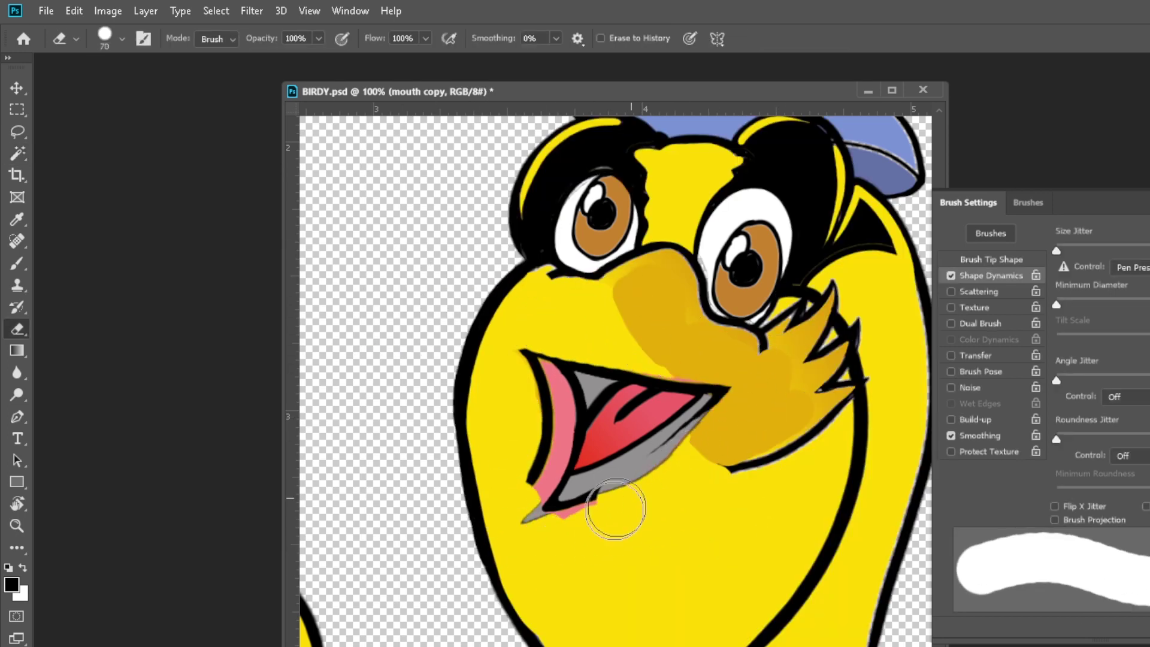
{"action": "key", "text": "ctrl+z"}
{"action": "mouse_move", "coordinate": [596, 524]}
{"action": "left_mouse_down"}
{"action": "mouse_move", "coordinate": [605, 501]}
{"action": "mouse_move", "coordinate": [500, 341]}
{"action": "mouse_move", "coordinate": [585, 341]}
{"action": "mouse_move", "coordinate": [527, 354]}
{"action": "left_mouse_up"}
{"action": "left_click", "coordinate": [16, 88]}
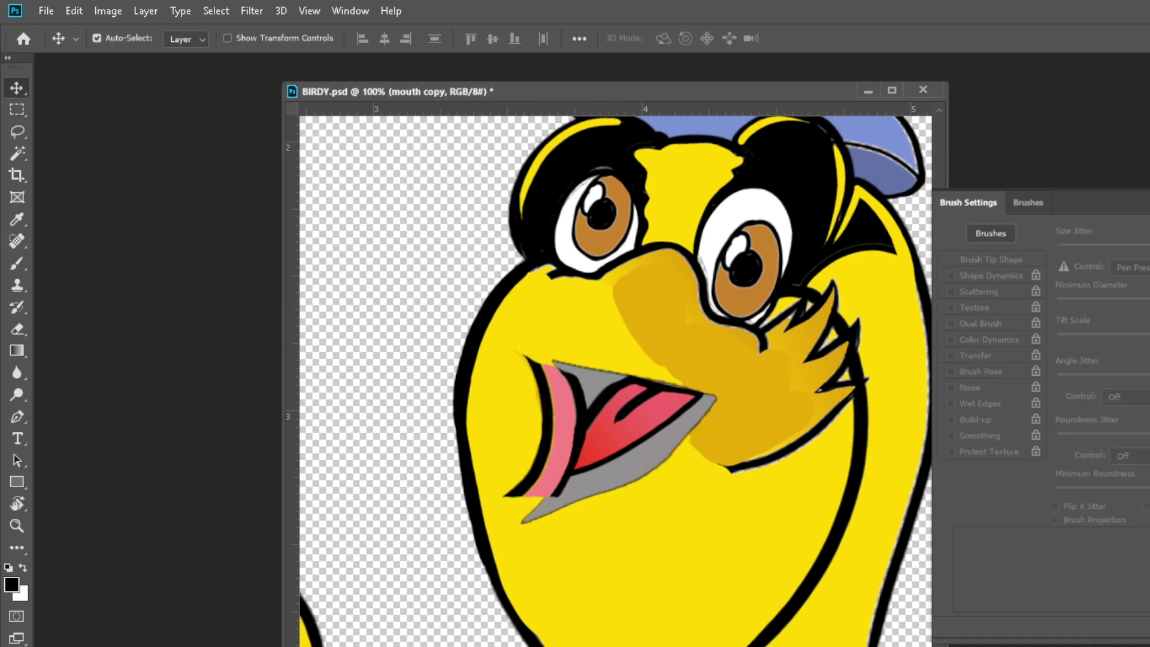
{"action": "key", "text": "ctrl+z"}
{"action": "key", "text": "ctrl+z"}
{"action": "key", "text": "ctrl+z"}
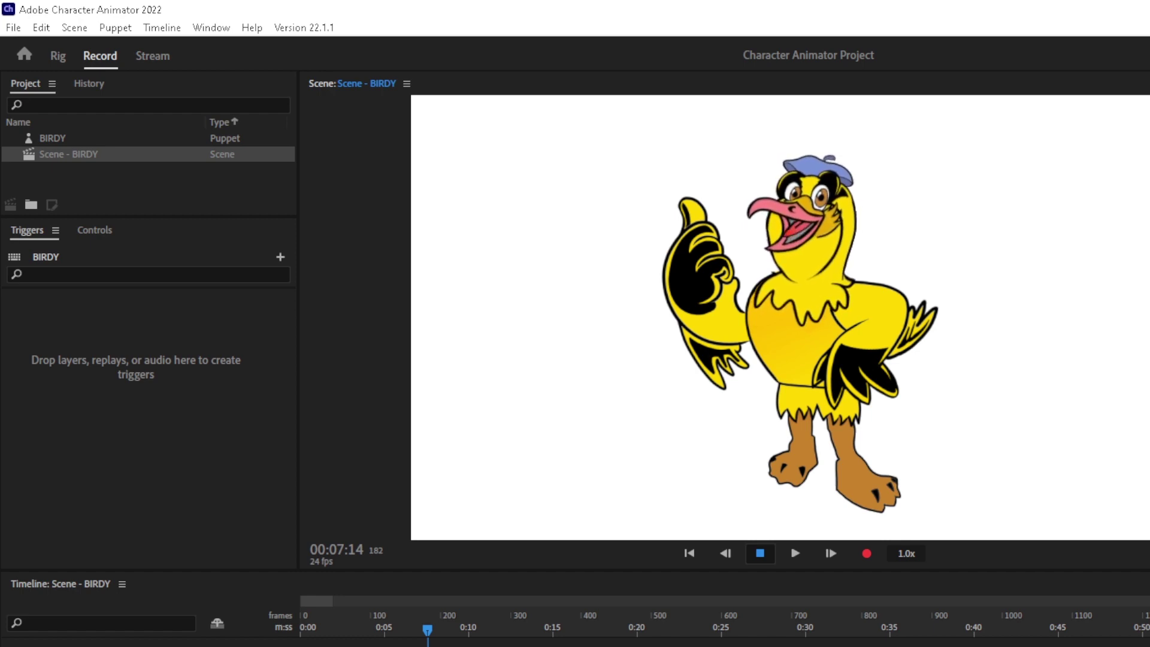
Step: Select the hat layer in the BIRDY rig, preview the puppet, and rewind to 00:00:00
{"action": "left_click", "coordinate": [57, 56]}
{"action": "left_click", "coordinate": [954, 159]}
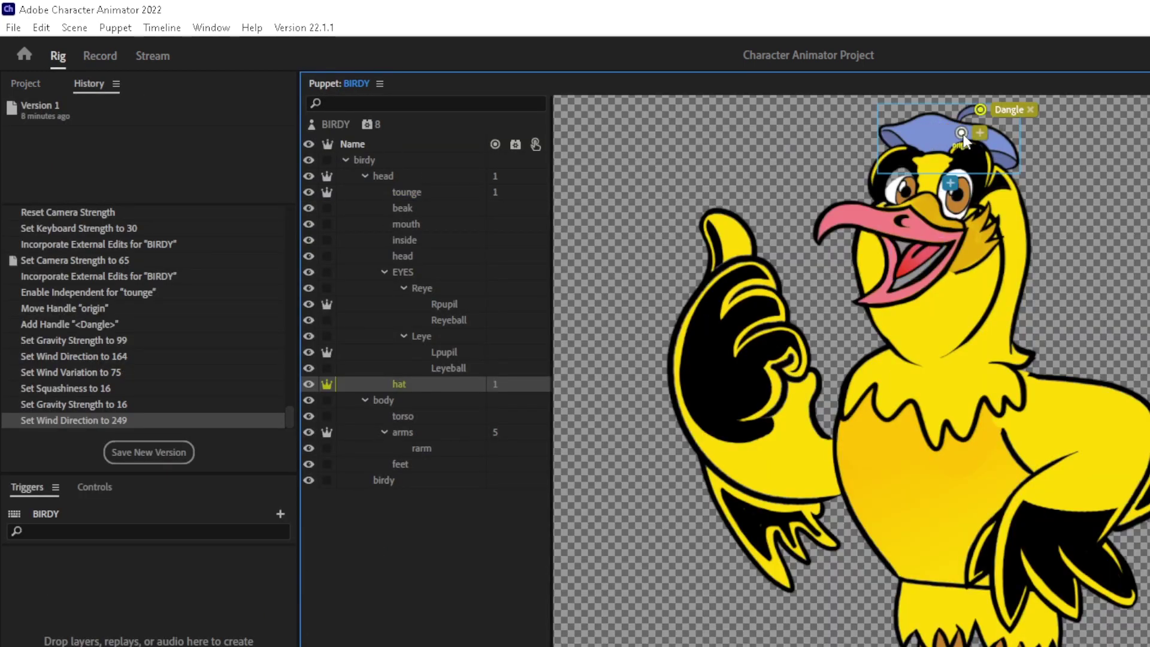
{"action": "key", "text": "ctrl+3"}
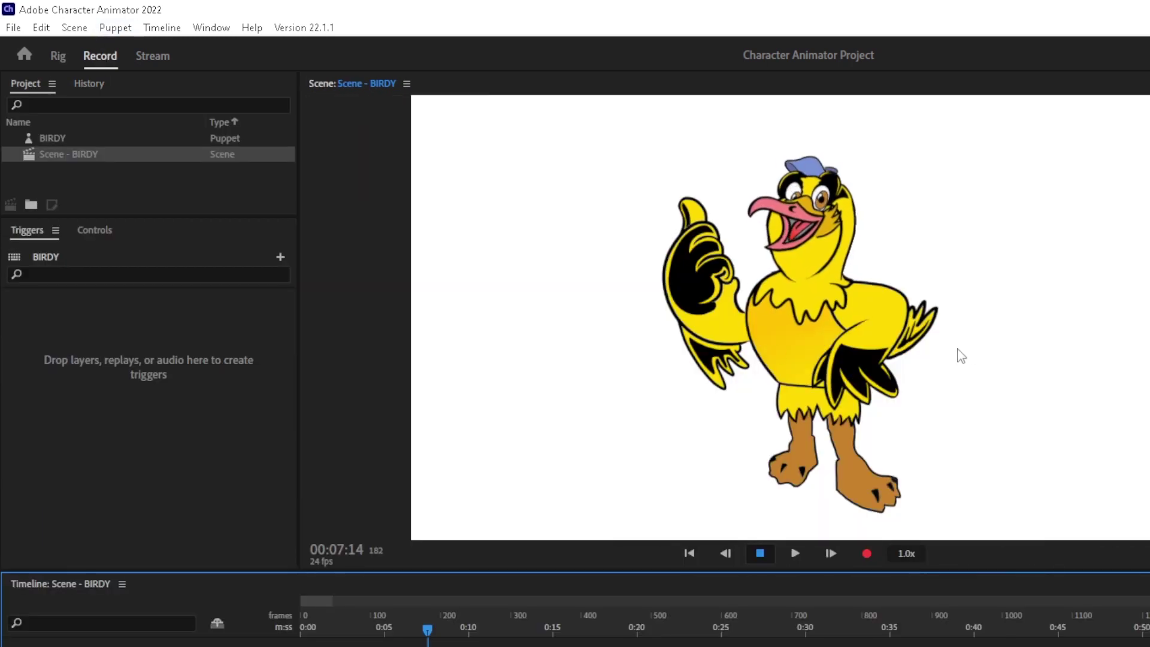
{"action": "key", "text": "ctrl+2"}
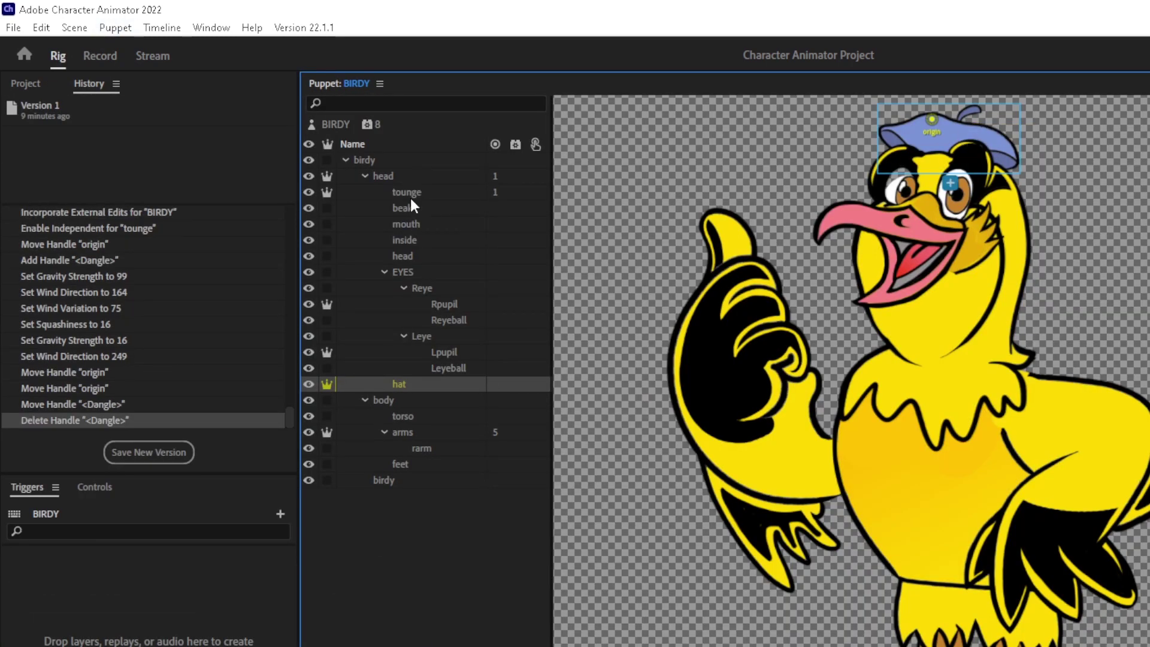
{"action": "left_click", "coordinate": [99, 56]}
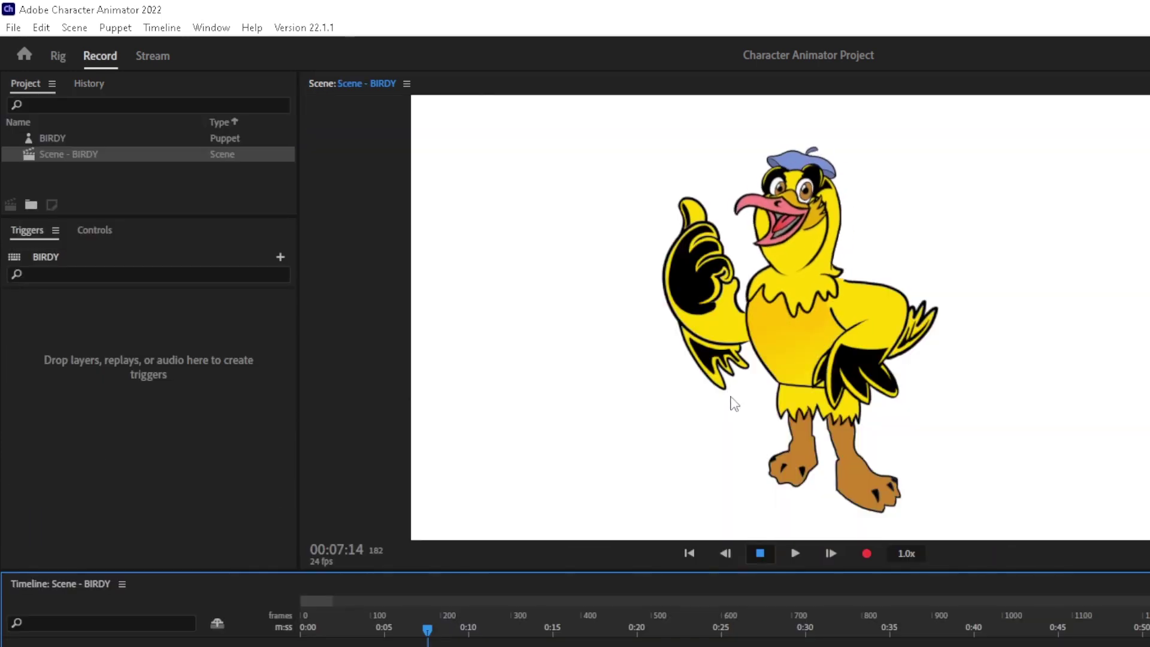
{"action": "left_click", "coordinate": [691, 201]}
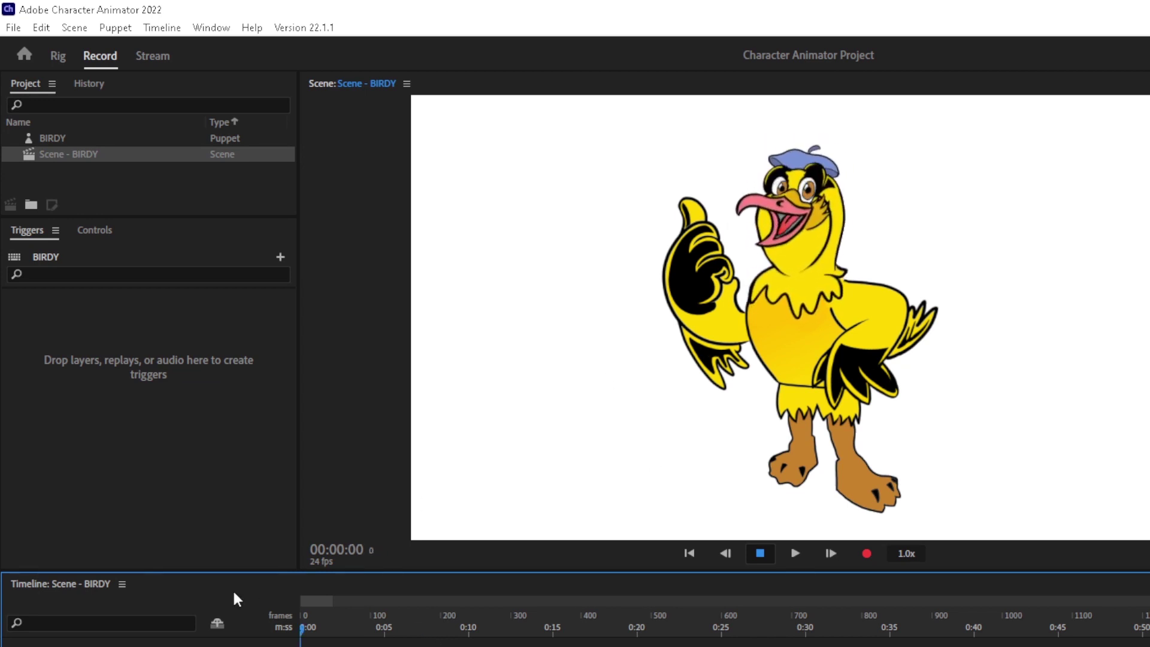
{"action": "left_click", "coordinate": [863, 553]}
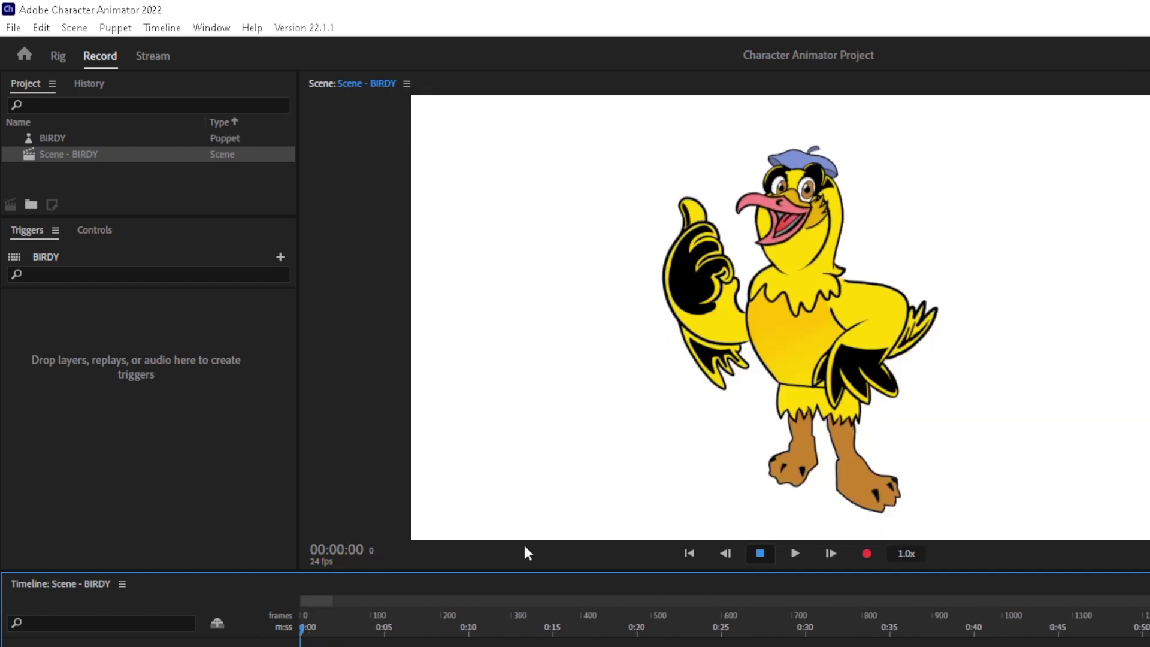
Step: Record a take moving the bird's wing and hand, then scrub back to frame 1257
{"action": "left_click", "coordinate": [718, 255]}
{"action": "key", "text": "ctrl+r"}
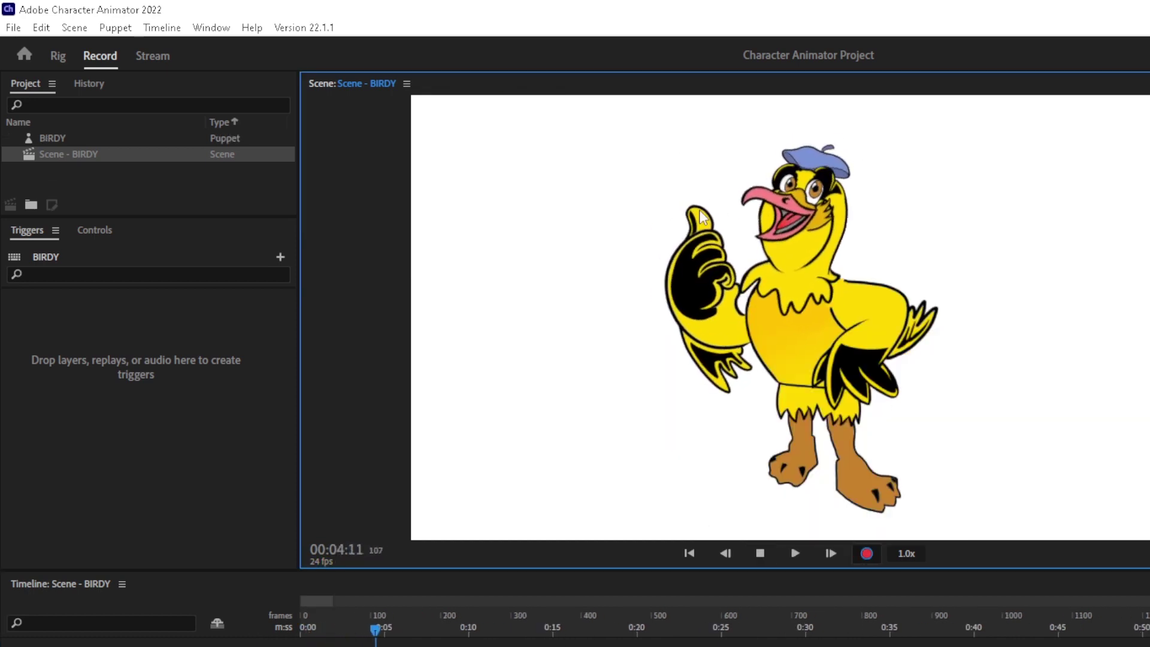
{"action": "mouse_move", "coordinate": [692, 207]}
{"action": "left_mouse_down"}
{"action": "mouse_move", "coordinate": [642, 221]}
{"action": "mouse_move", "coordinate": [685, 200]}
{"action": "mouse_move", "coordinate": [659, 212]}
{"action": "mouse_move", "coordinate": [706, 226]}
{"action": "mouse_move", "coordinate": [705, 238]}
{"action": "mouse_move", "coordinate": [712, 227]}
{"action": "mouse_move", "coordinate": [676, 228]}
{"action": "mouse_move", "coordinate": [703, 241]}
{"action": "left_mouse_up"}
{"action": "key", "text": "space"}
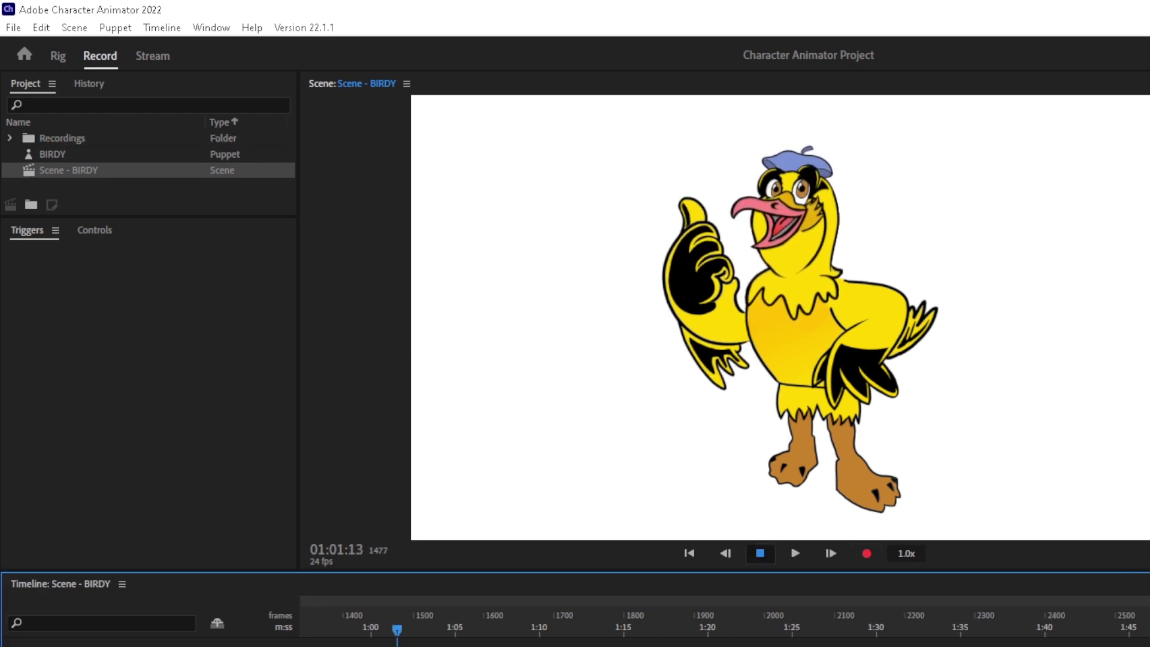
{"action": "left_click_drag", "start_coordinate": [397, 629], "coordinate": [316, 630]}
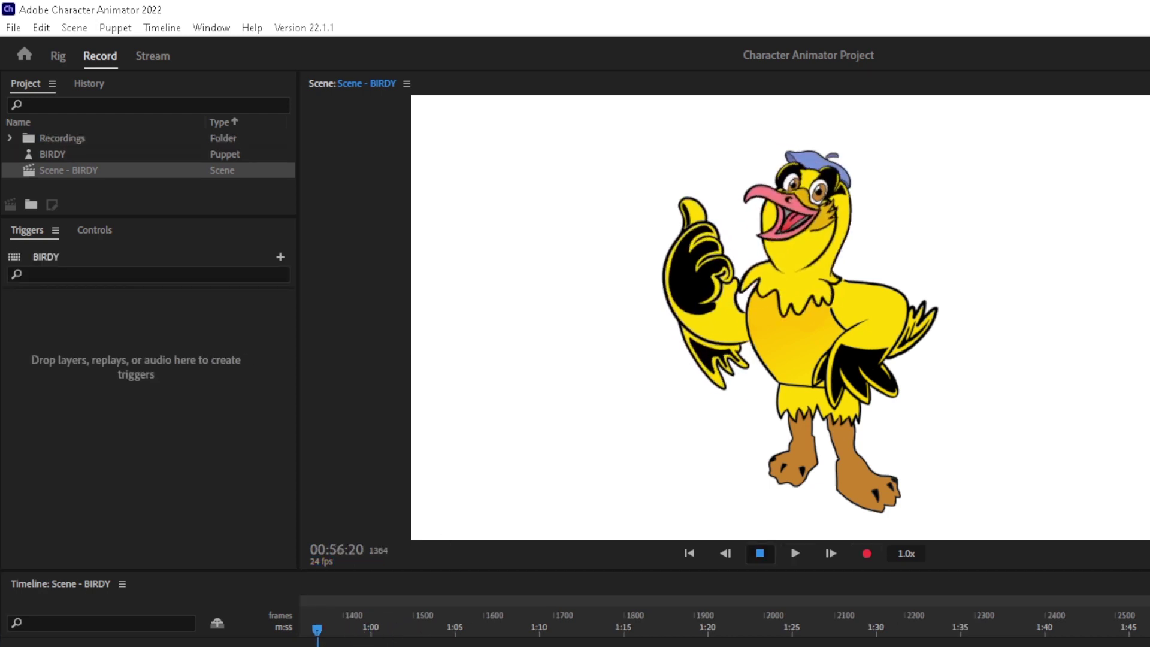
{"action": "left_click", "coordinate": [455, 584]}
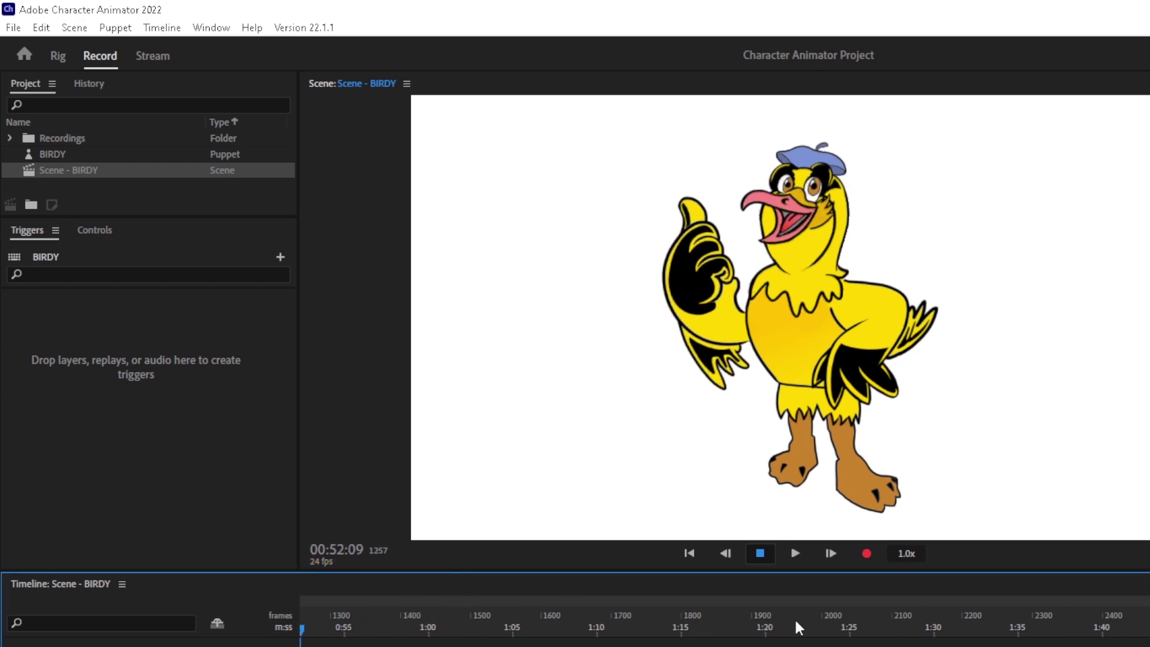
Step: Make BIRDY's body group independent in Rig and move its origin handle
{"action": "left_click", "coordinate": [63, 55]}
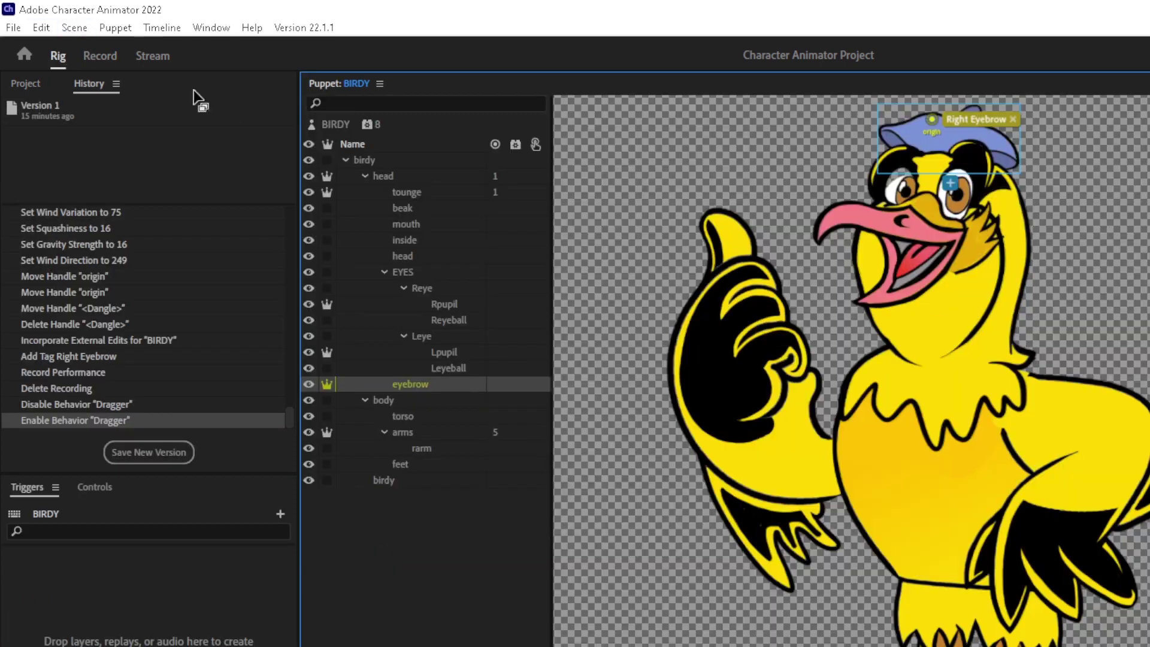
{"action": "left_click", "coordinate": [327, 399]}
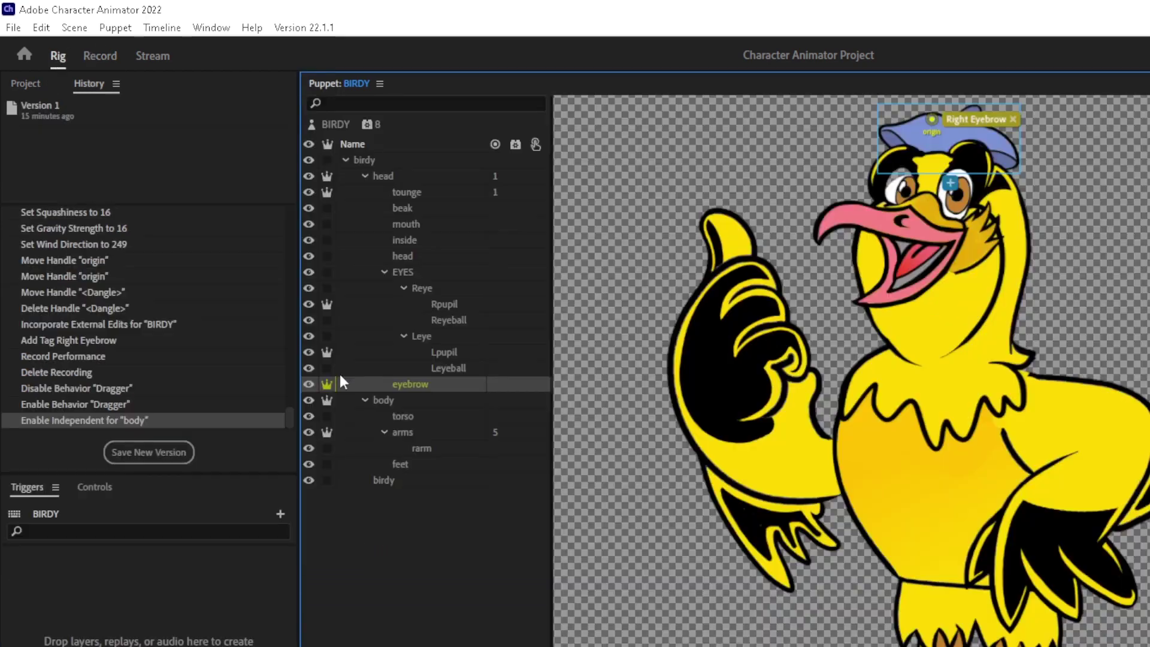
{"action": "double_click", "coordinate": [308, 400]}
{"action": "left_click", "coordinate": [353, 400]}
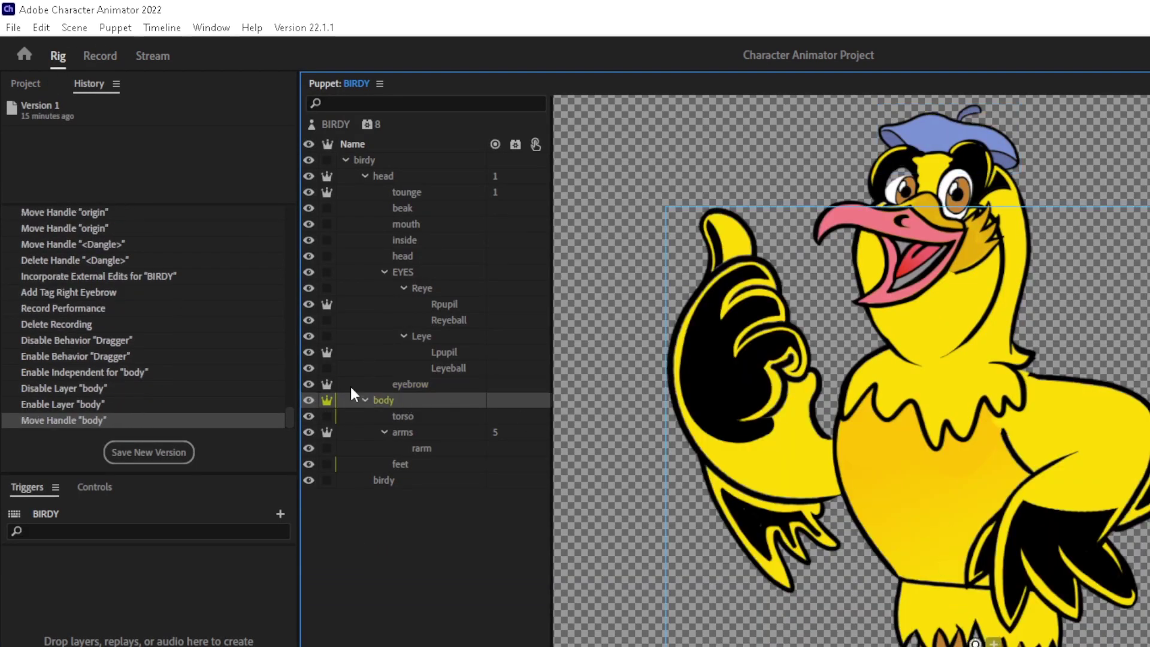
{"action": "left_click", "coordinate": [100, 55]}
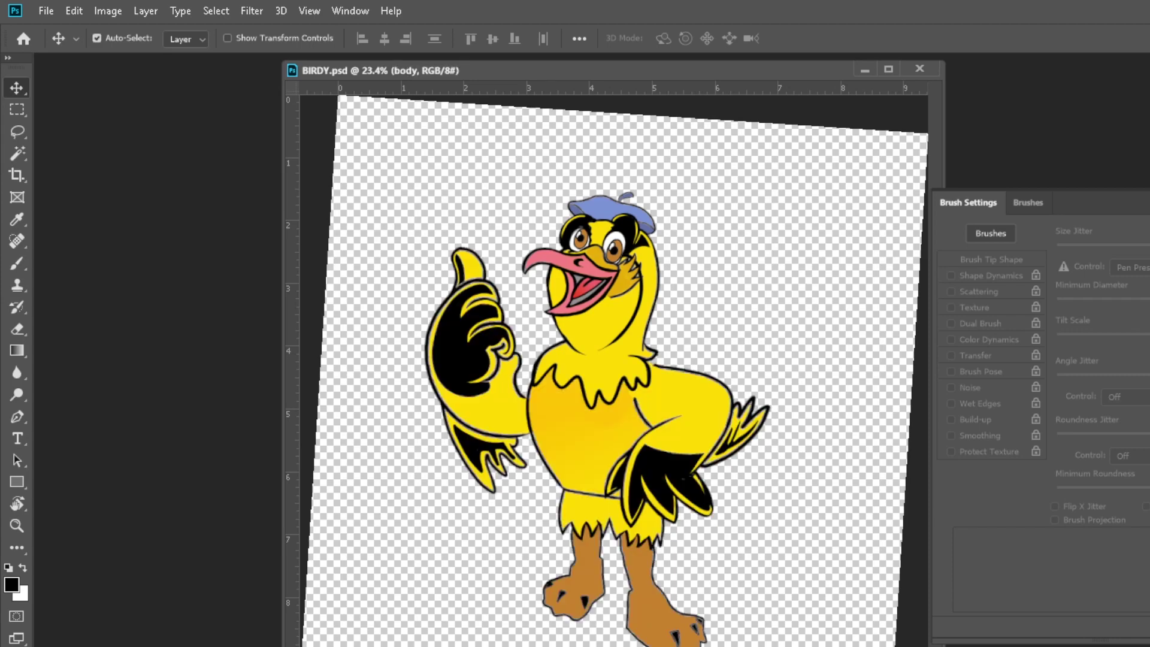
Step: Nest the head layer under body in Photoshop and turn off arms independence
{"action": "key", "text": "Delete"}
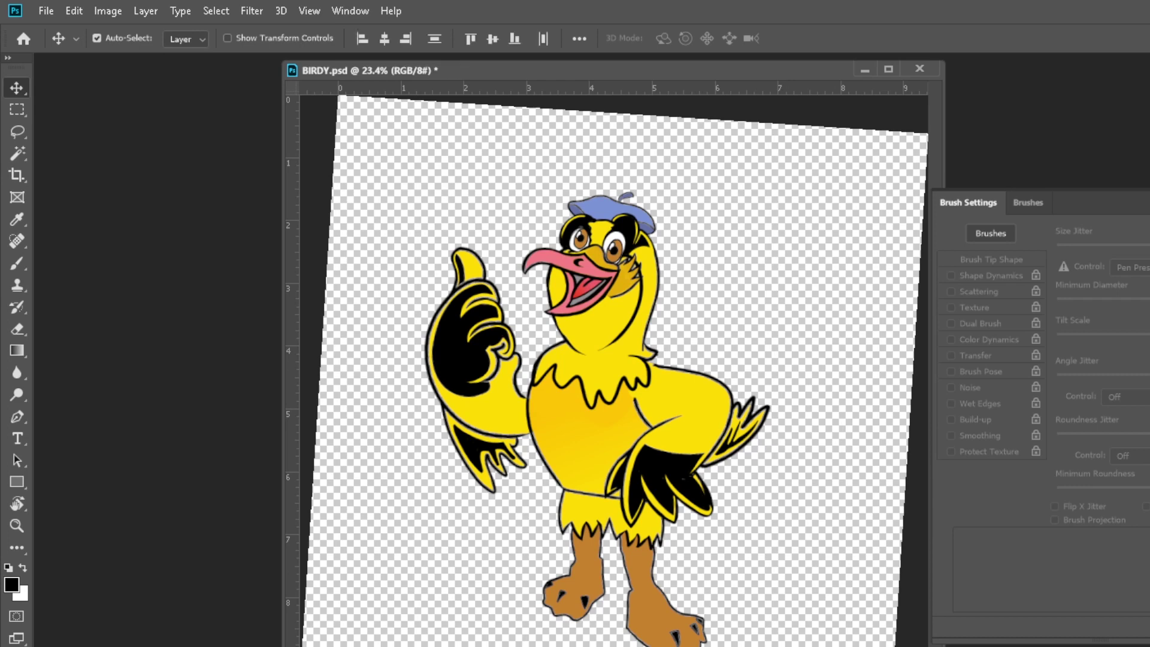
{"action": "key", "text": "alt+bracketright"}
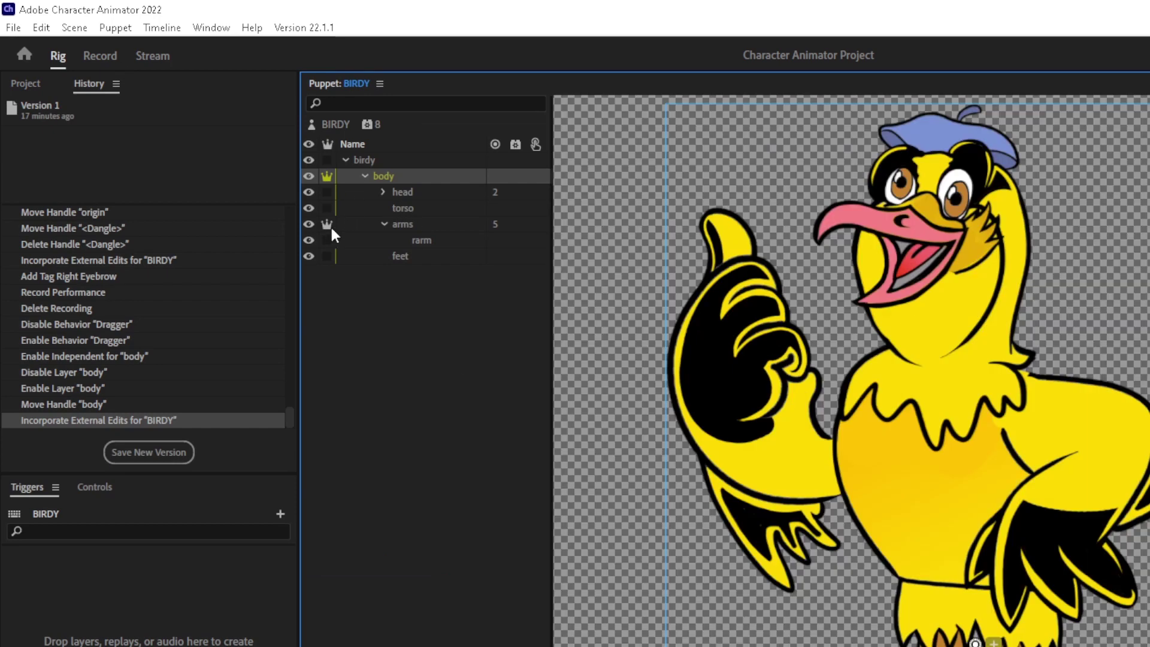
{"action": "left_click", "coordinate": [327, 224]}
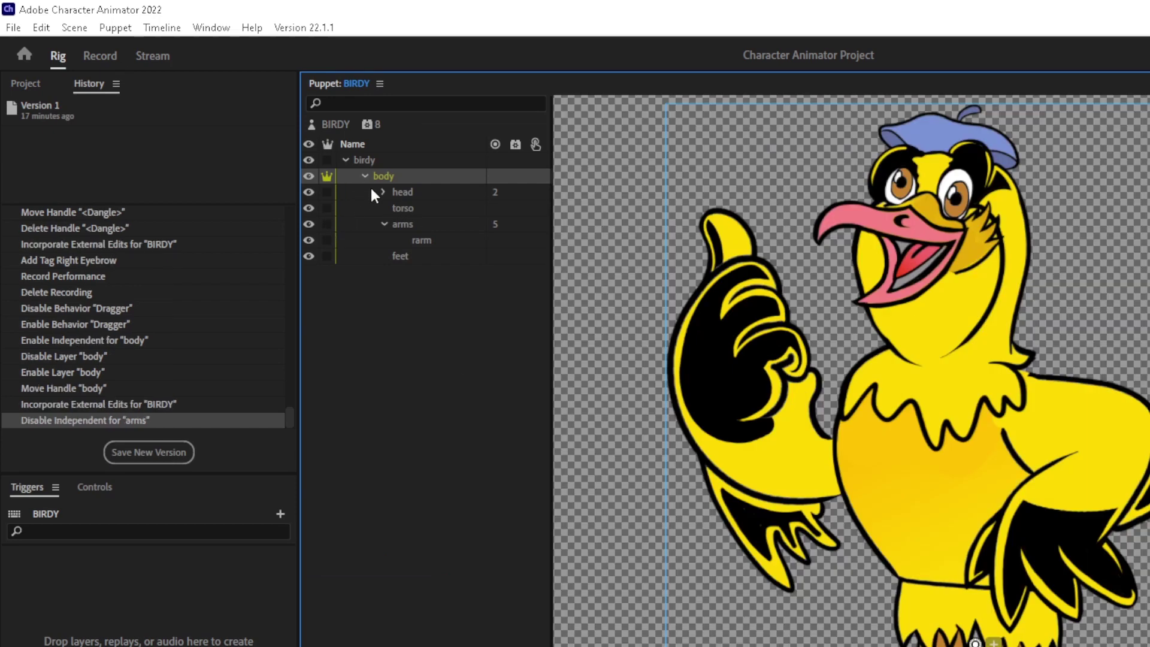
{"action": "left_click", "coordinate": [100, 56]}
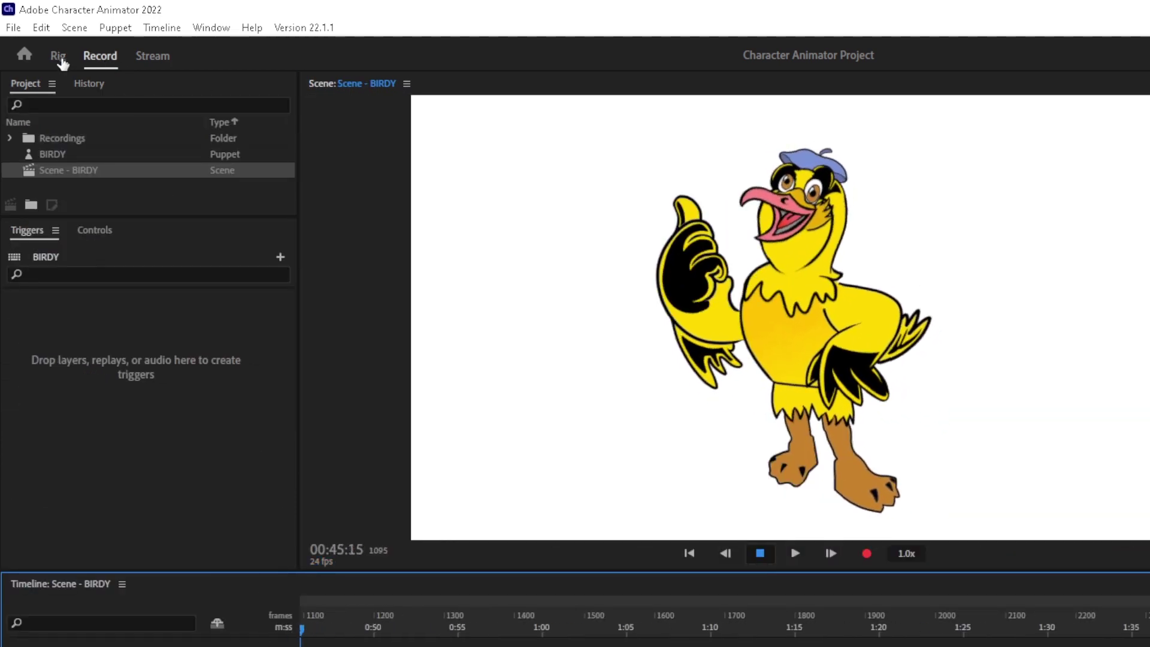
Step: Readjust the body and birdy groups in Rig and return to the scene view
{"action": "left_click", "coordinate": [58, 56]}
{"action": "left_click", "coordinate": [314, 177]}
{"action": "left_click", "coordinate": [314, 177]}
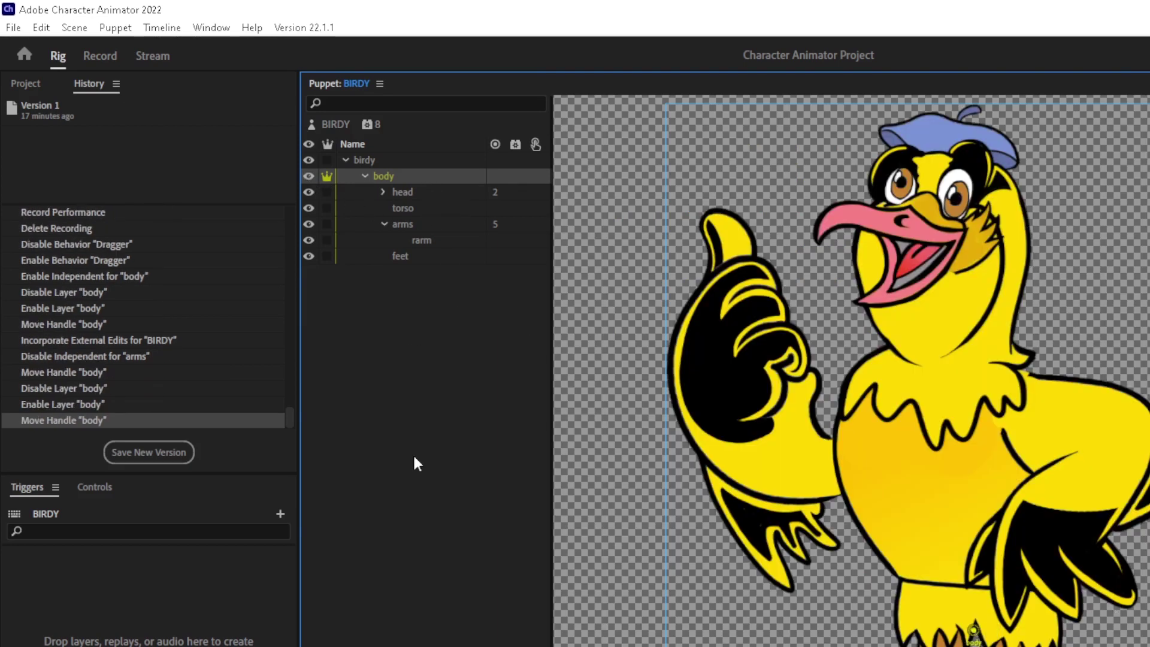
{"action": "left_click", "coordinate": [325, 158]}
{"action": "left_click", "coordinate": [100, 56]}
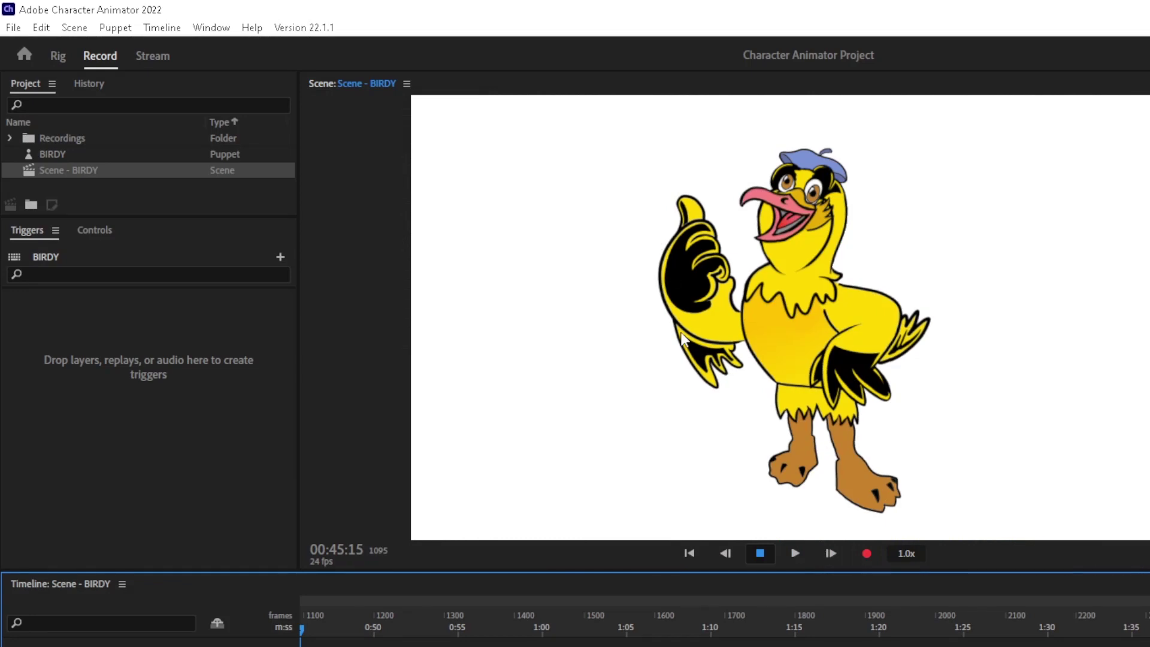
Step: Toggle the body group's independence in Rig and check the pose in the scene
{"action": "left_click", "coordinate": [58, 56]}
{"action": "left_click", "coordinate": [327, 177]}
{"action": "left_click", "coordinate": [100, 56]}
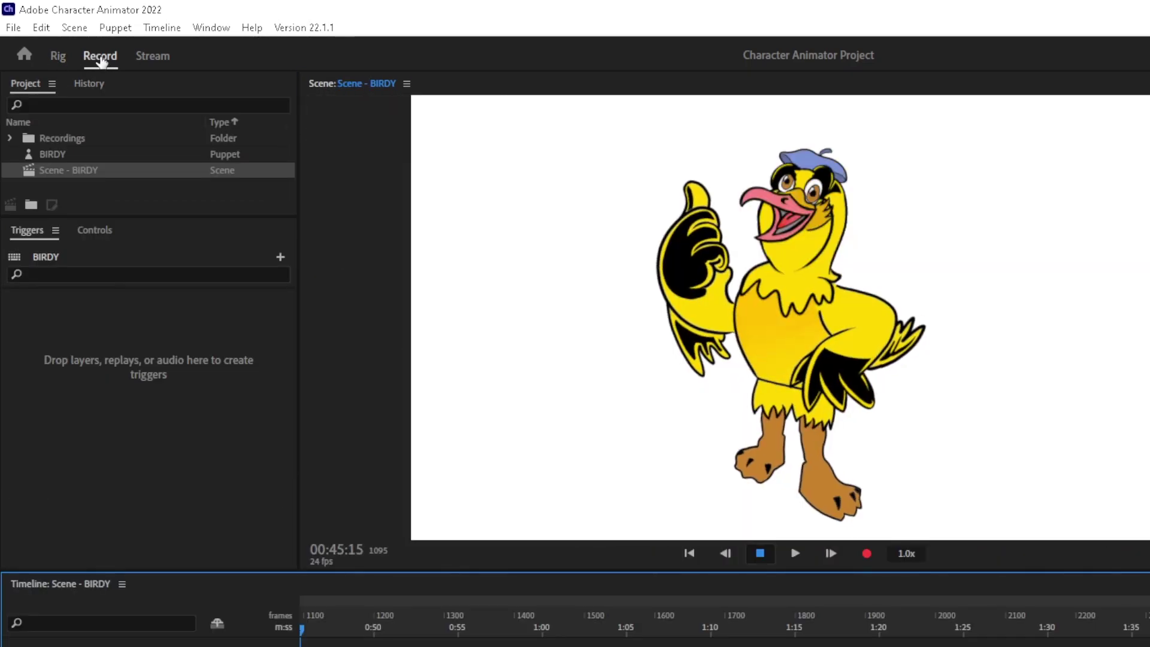
{"action": "left_click", "coordinate": [60, 57]}
{"action": "left_click", "coordinate": [325, 164]}
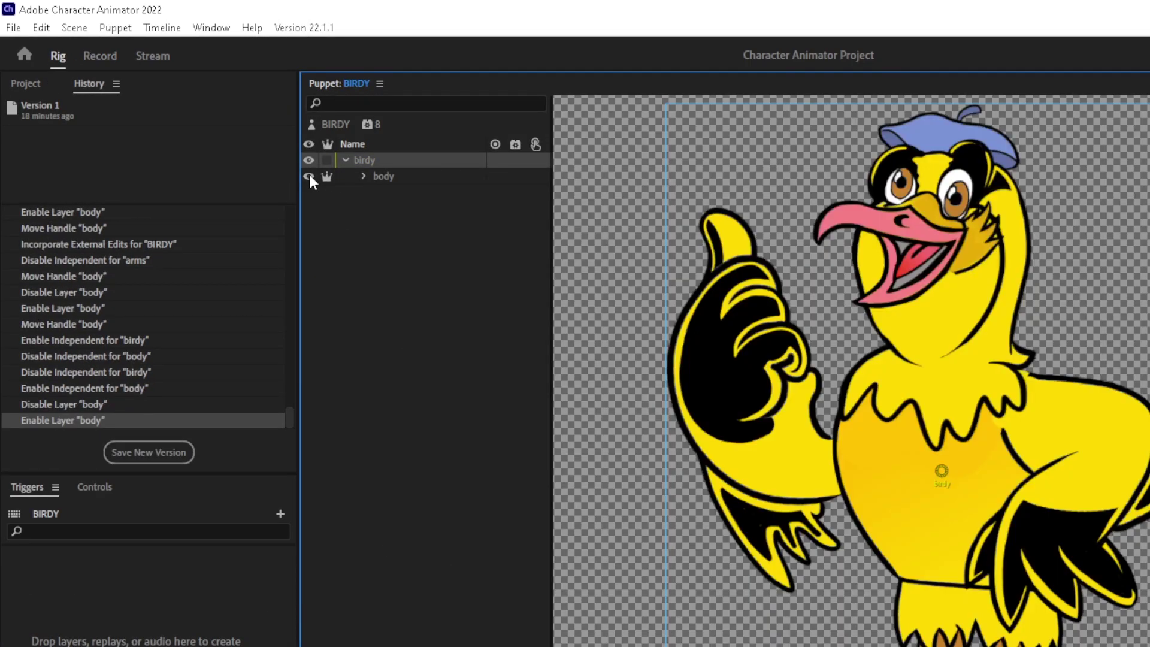
{"action": "left_click", "coordinate": [101, 57]}
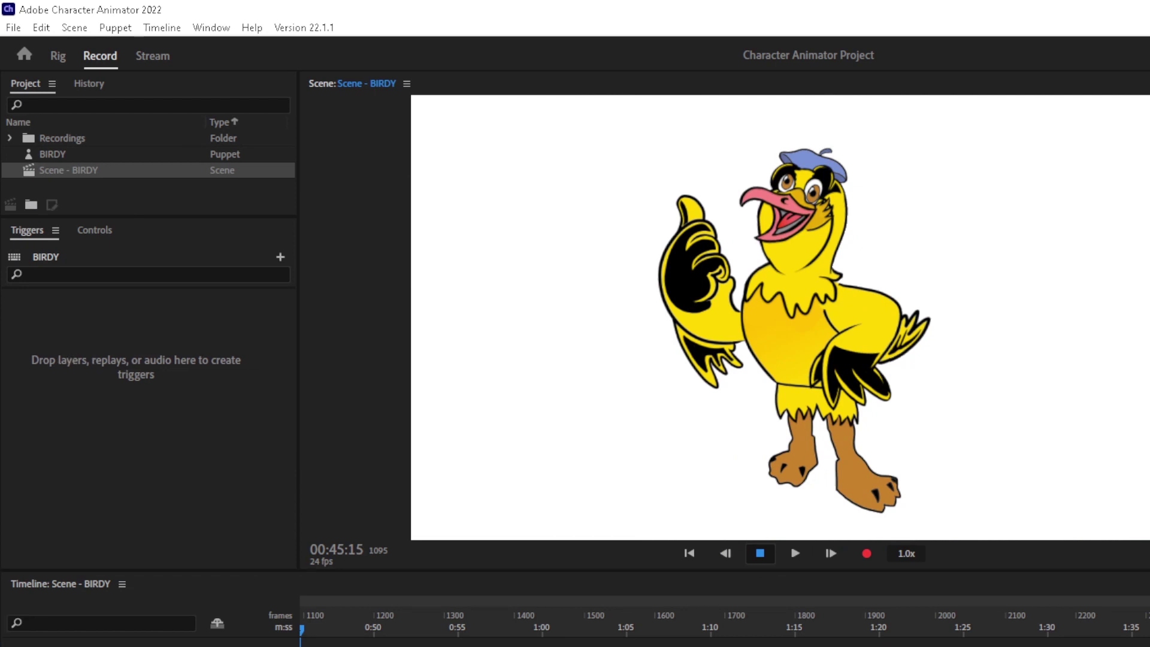
Step: Record a new BIRDY performance take starting from about 0:40
{"action": "left_click", "coordinate": [868, 552]}
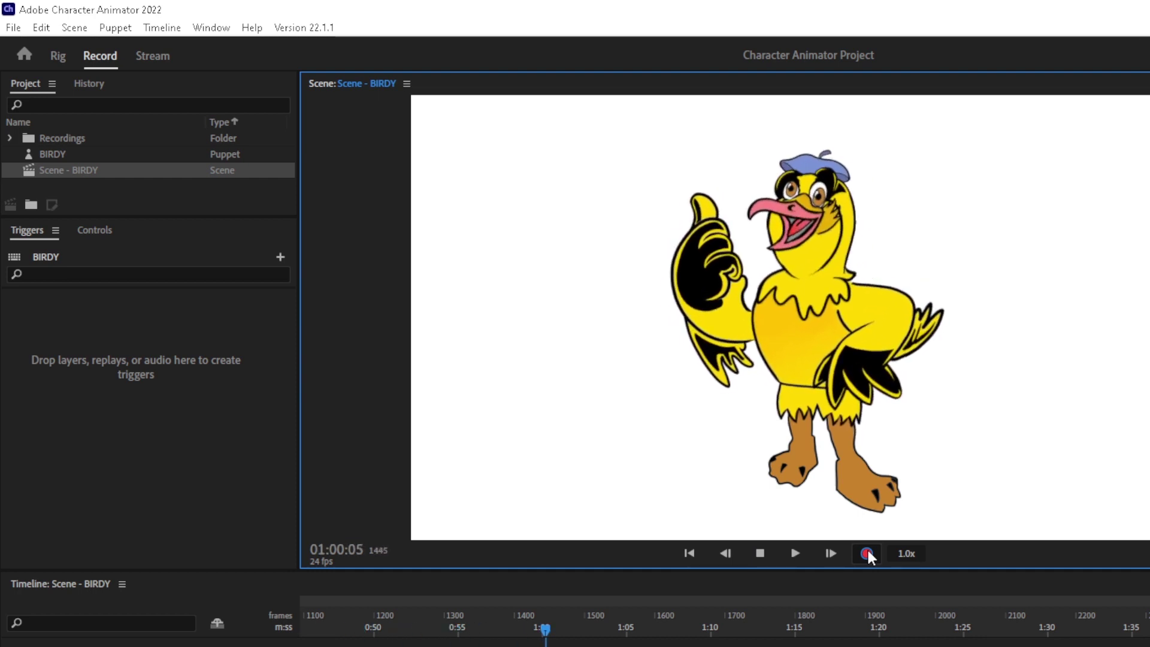
{"action": "left_click", "coordinate": [867, 552]}
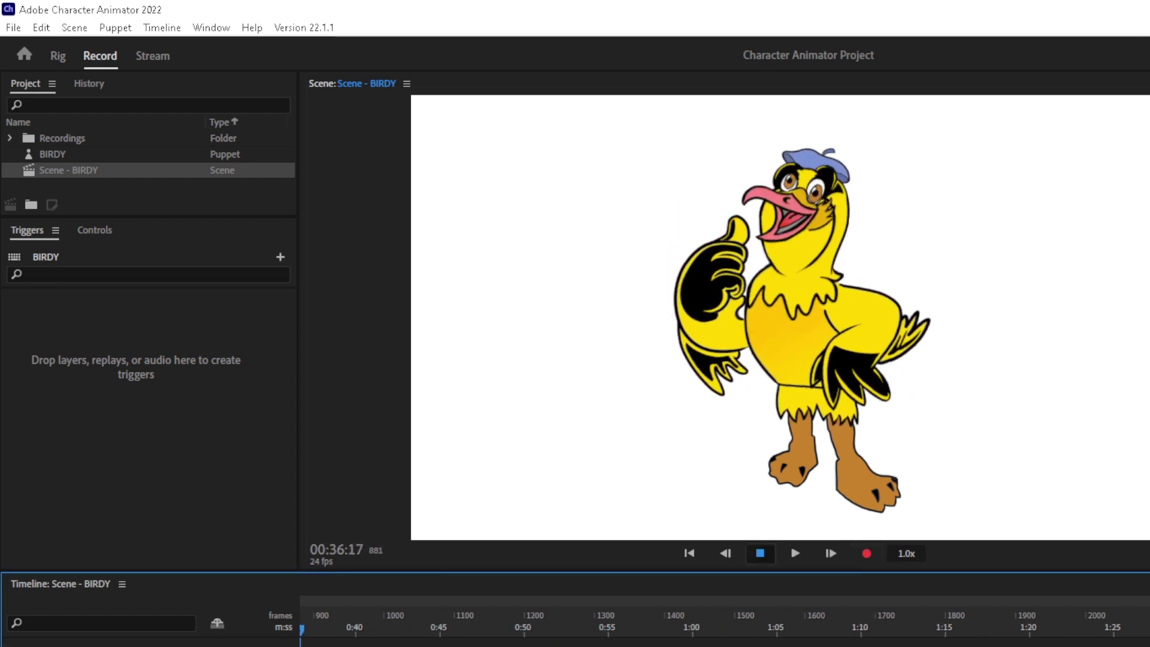
{"action": "left_click_drag", "start_coordinate": [446, 629], "coordinate": [304, 636]}
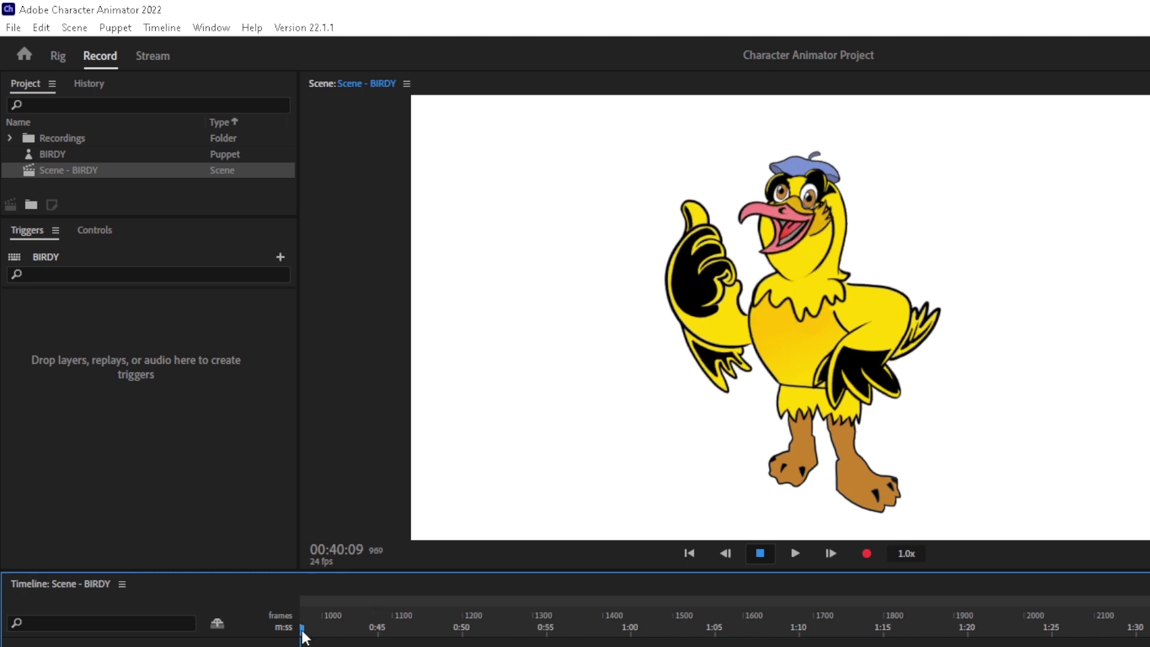
{"action": "left_click", "coordinate": [862, 551]}
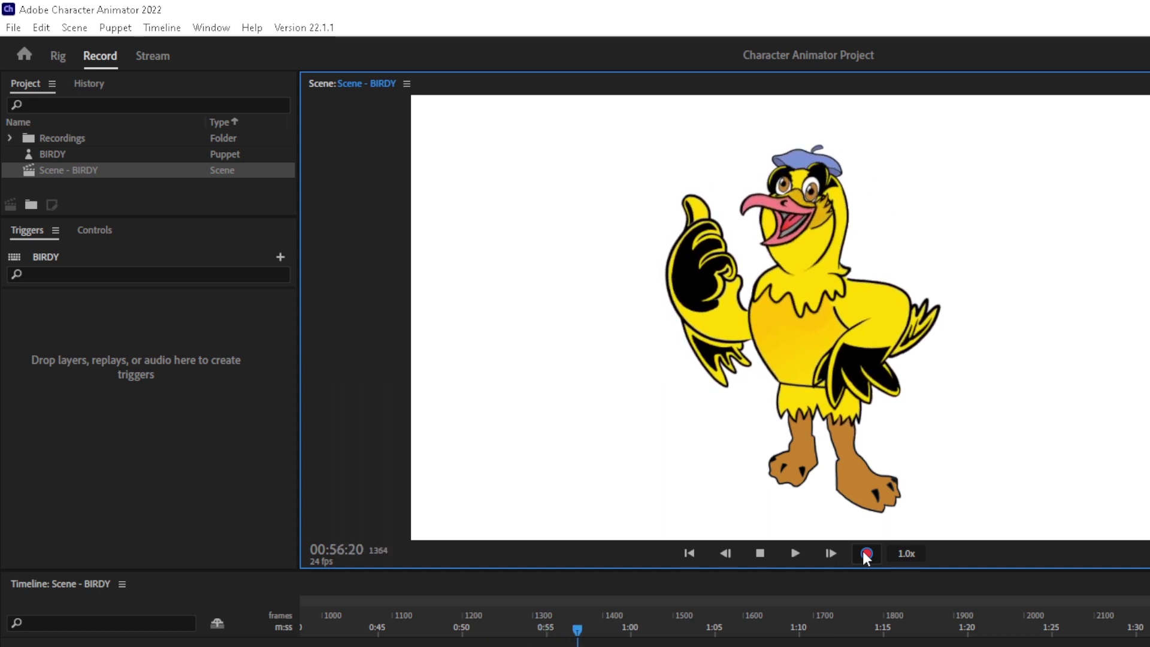
{"action": "left_click", "coordinate": [866, 553]}
Step: Play back and review the new take from around 0:40
{"action": "left_click_drag", "start_coordinate": [428, 628], "coordinate": [314, 629]}
{"action": "key", "text": "space"}
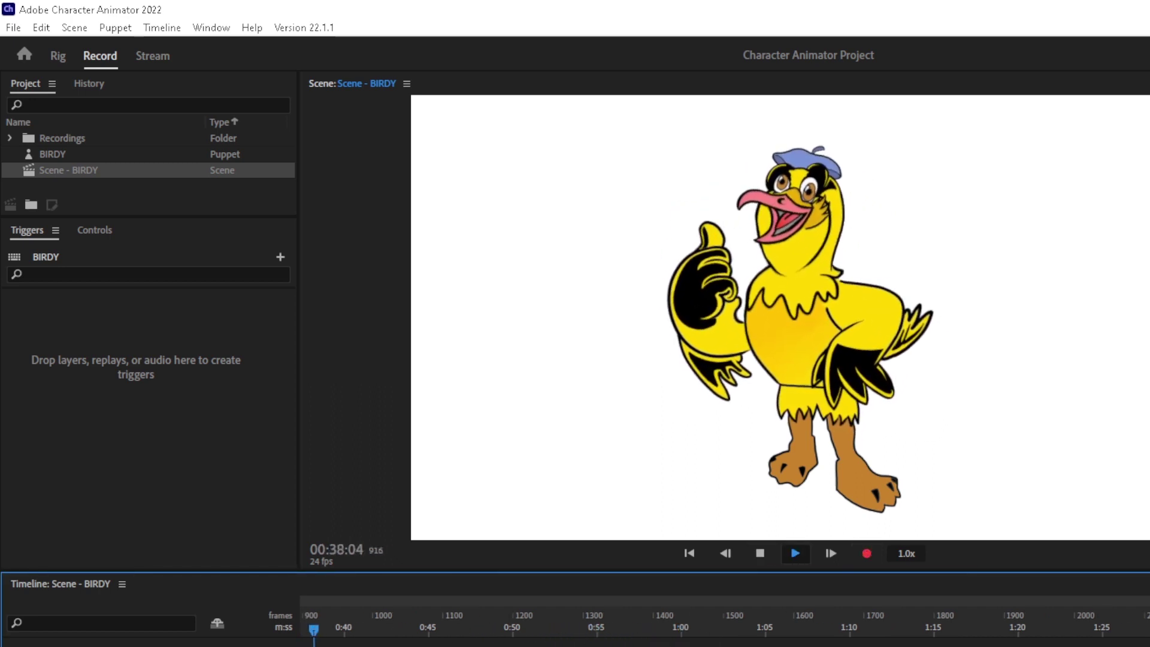
{"action": "key", "text": "space"}
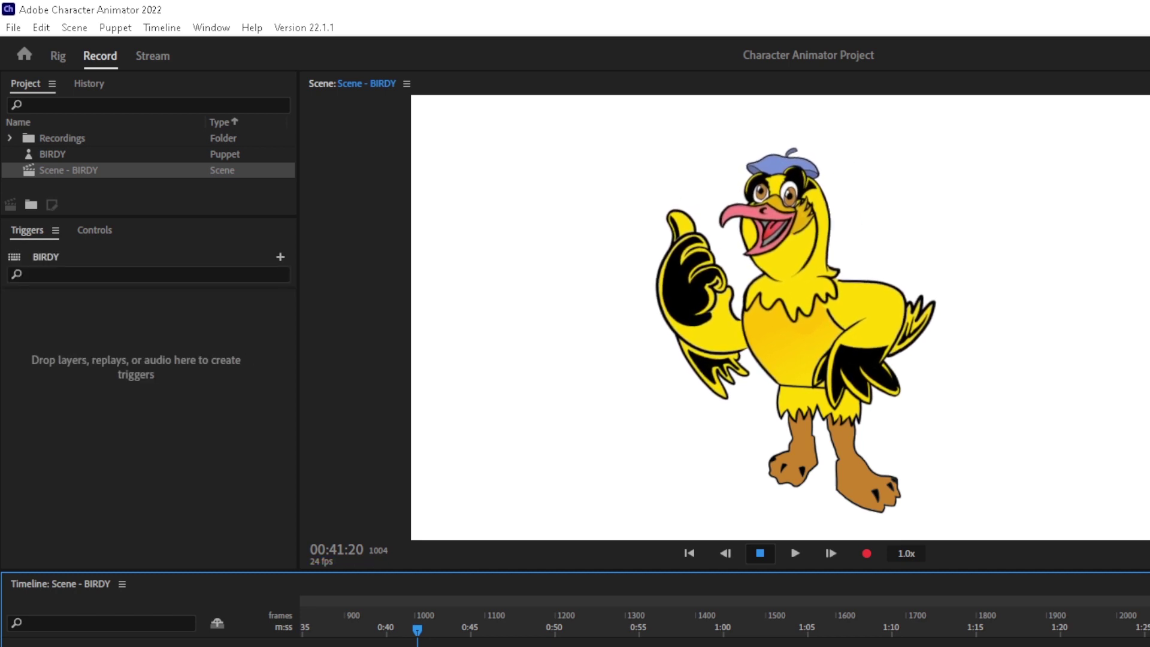
{"action": "key", "text": "space"}
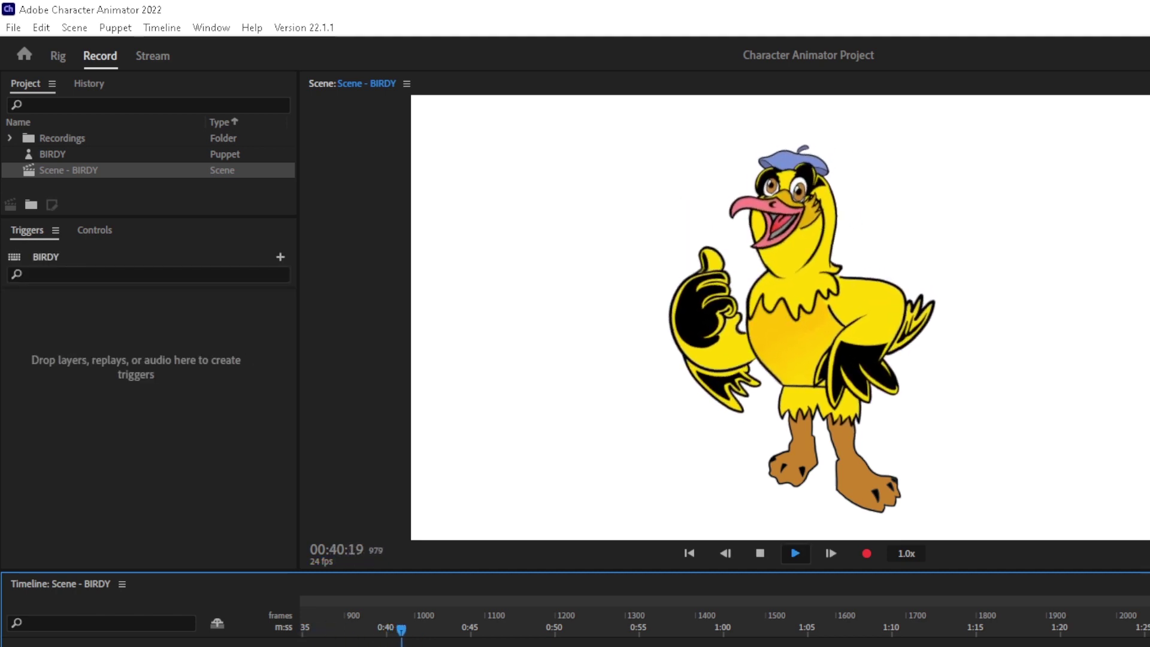
{"action": "key", "text": "space"}
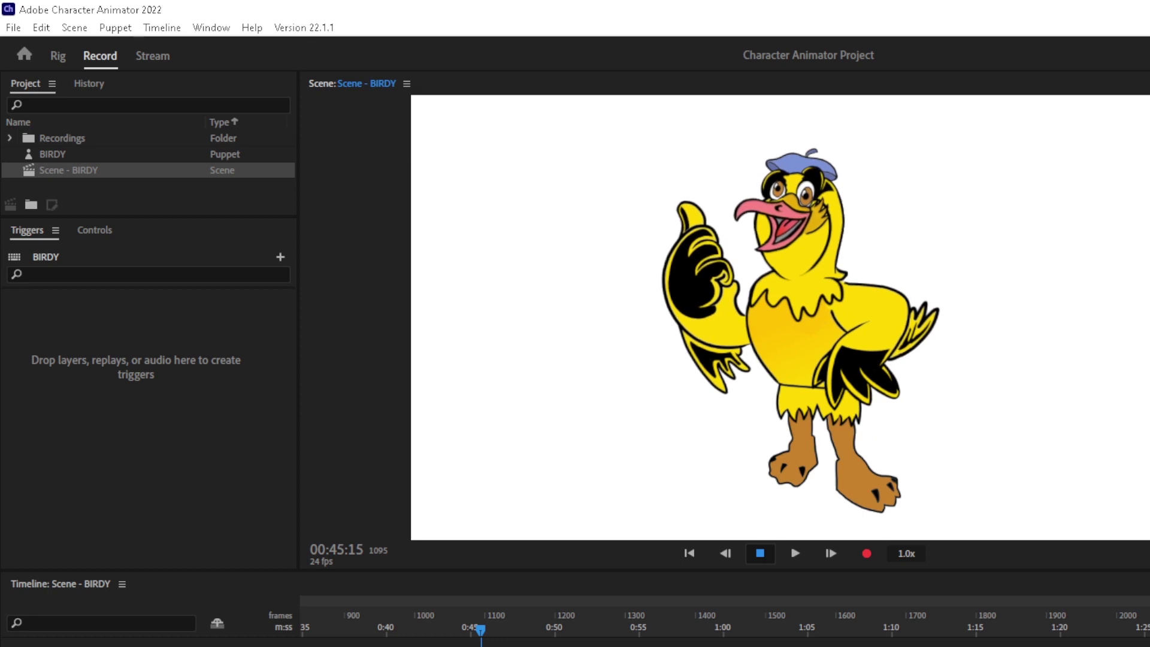
{"action": "key", "text": "space"}
{"action": "key", "text": "space"}
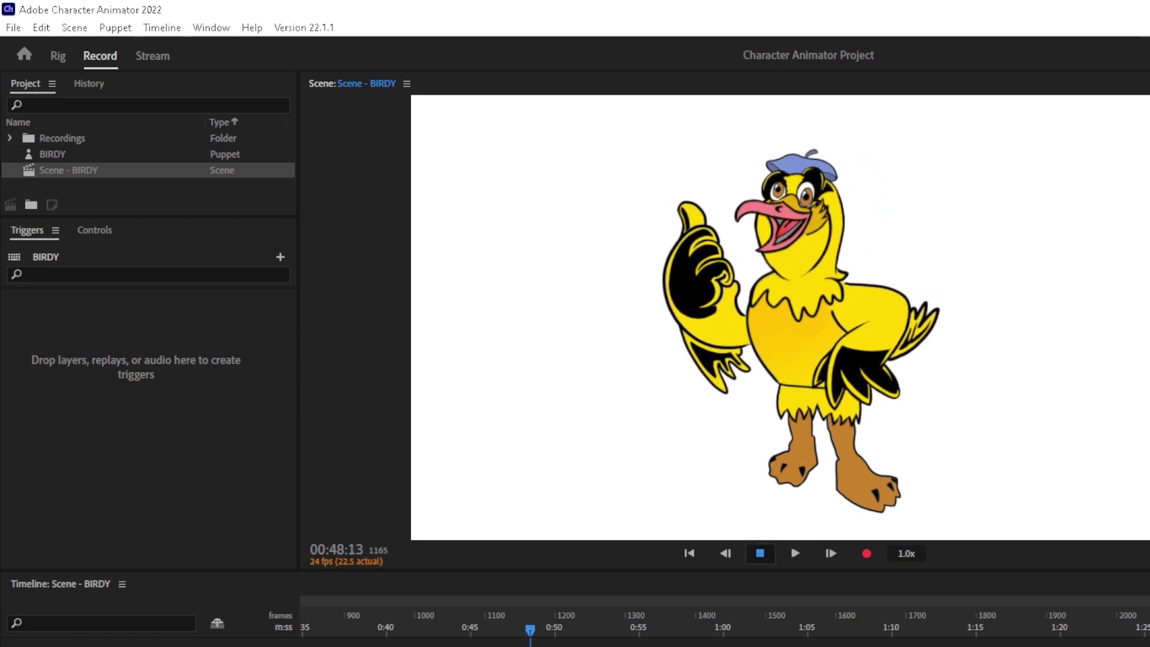
{"action": "left_click", "coordinate": [405, 629]}
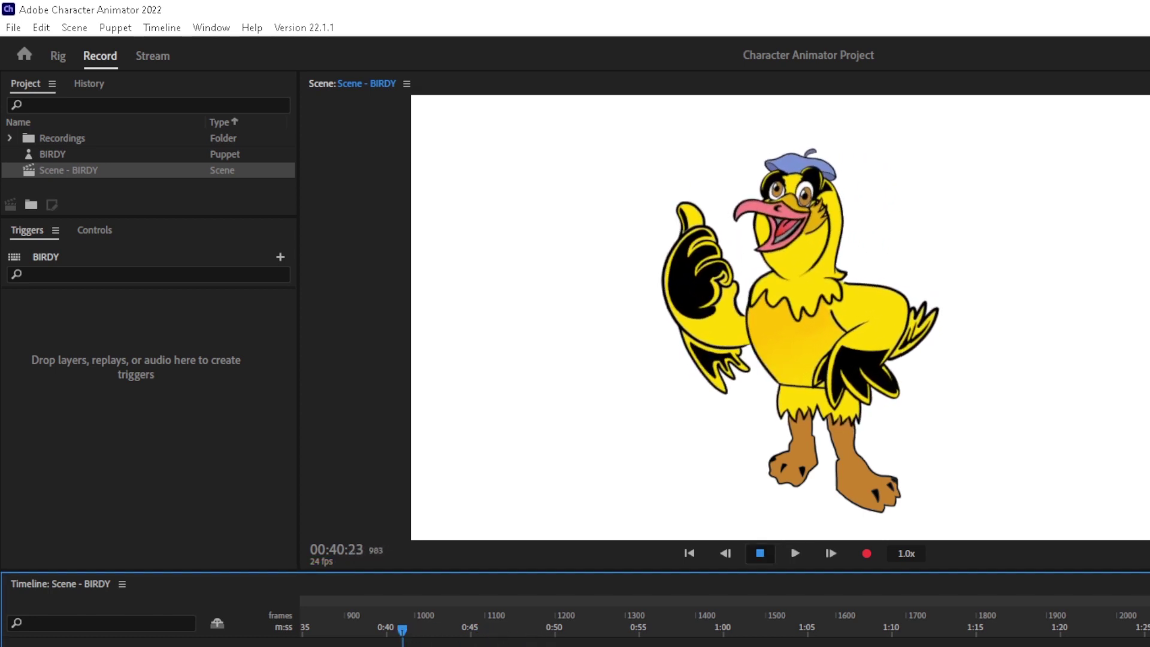
{"action": "left_click", "coordinate": [58, 56]}
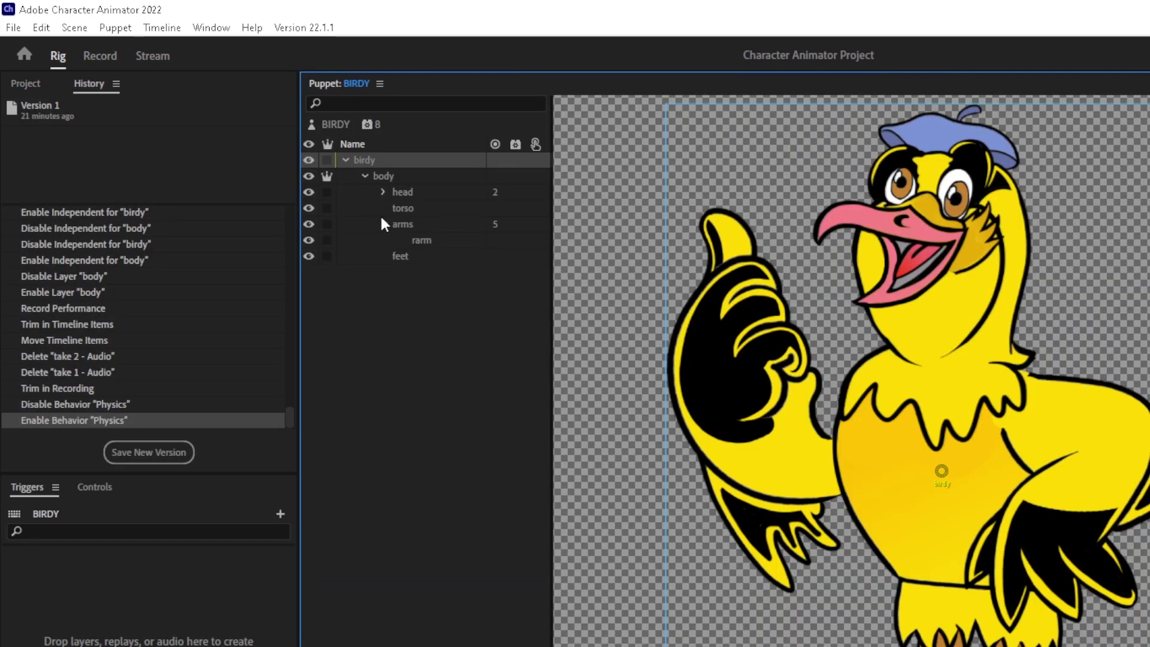
Step: Make the tounge layer independent and raise its origin point
{"action": "left_click", "coordinate": [327, 208]}
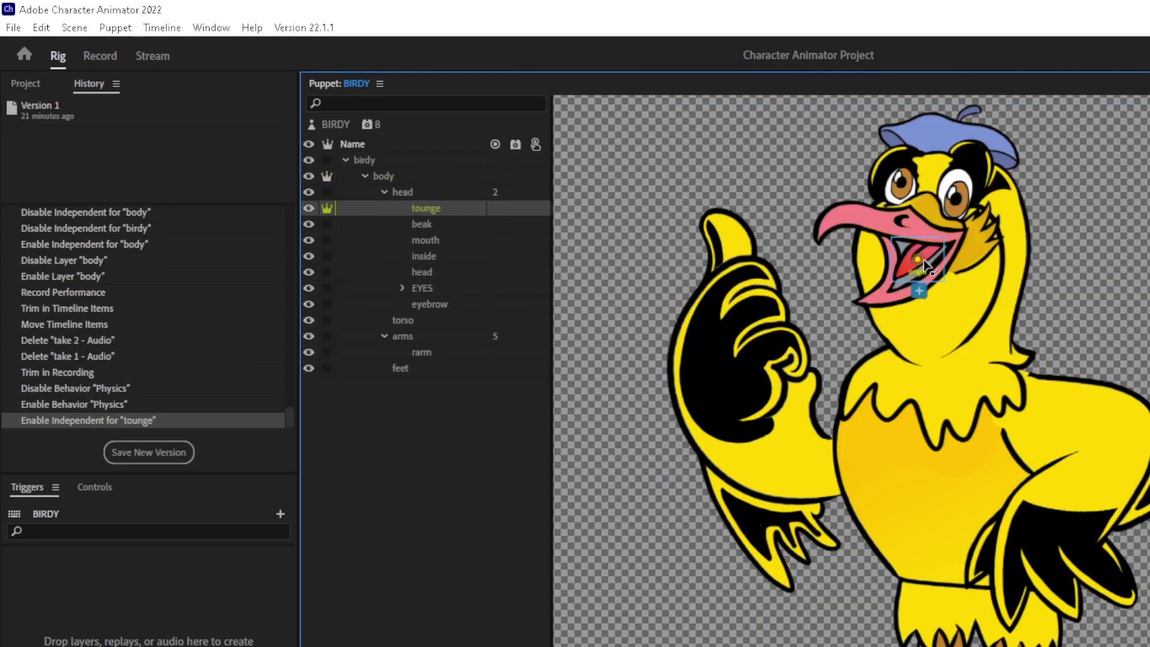
{"action": "left_click_drag", "start_coordinate": [931, 268], "coordinate": [932, 248]}
{"action": "key", "text": "ctrl+2"}
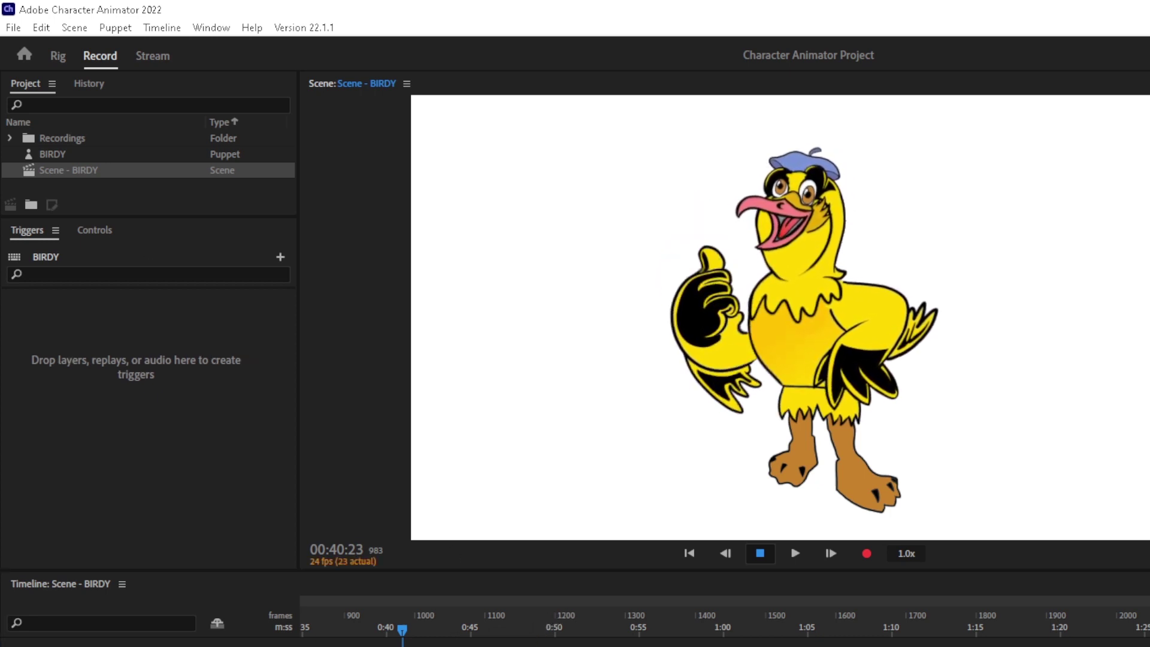
Step: Record a test take from around frame 400 and play it back
{"action": "left_click_drag", "start_coordinate": [418, 637], "coordinate": [356, 634]}
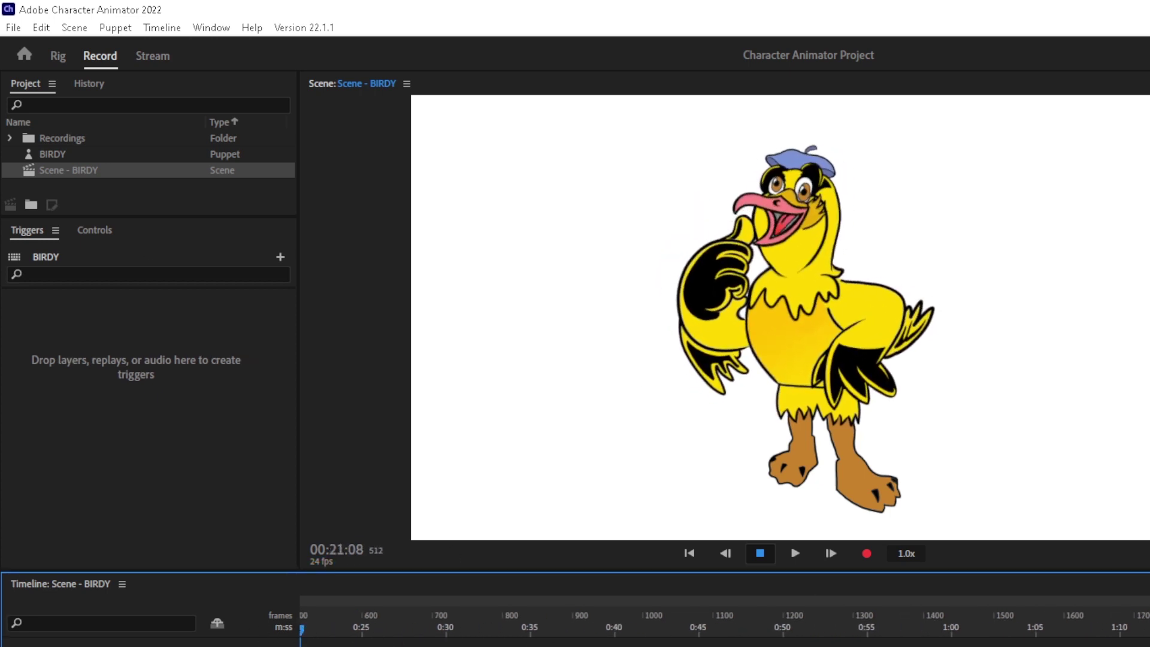
{"action": "left_click", "coordinate": [864, 553]}
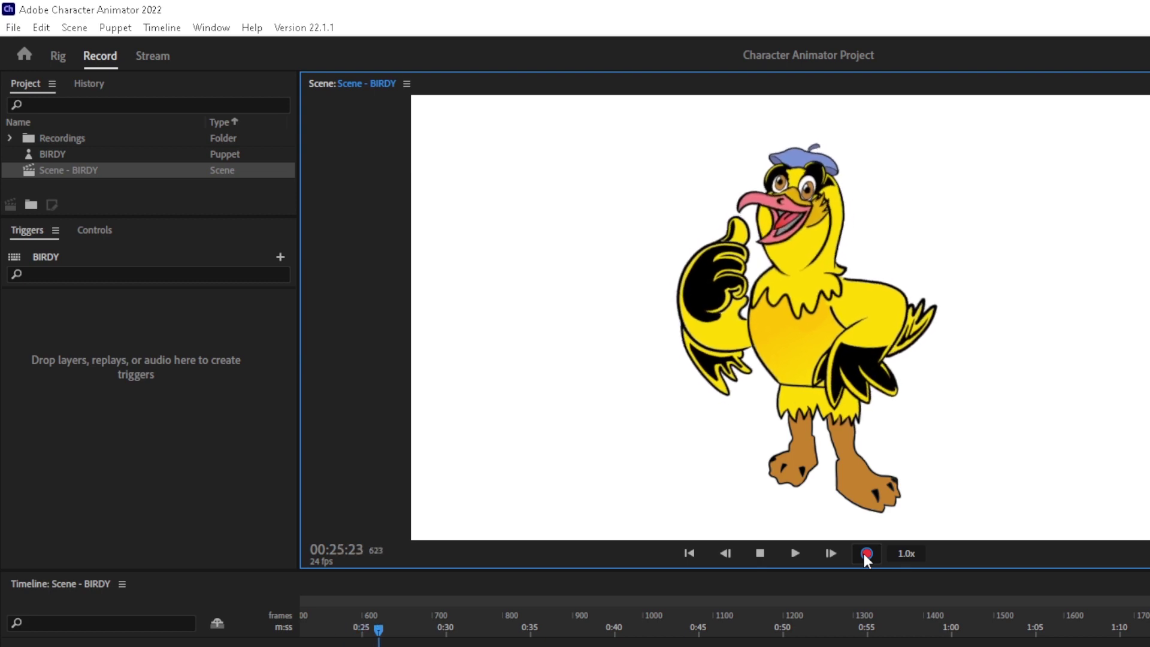
{"action": "left_click", "coordinate": [542, 630]}
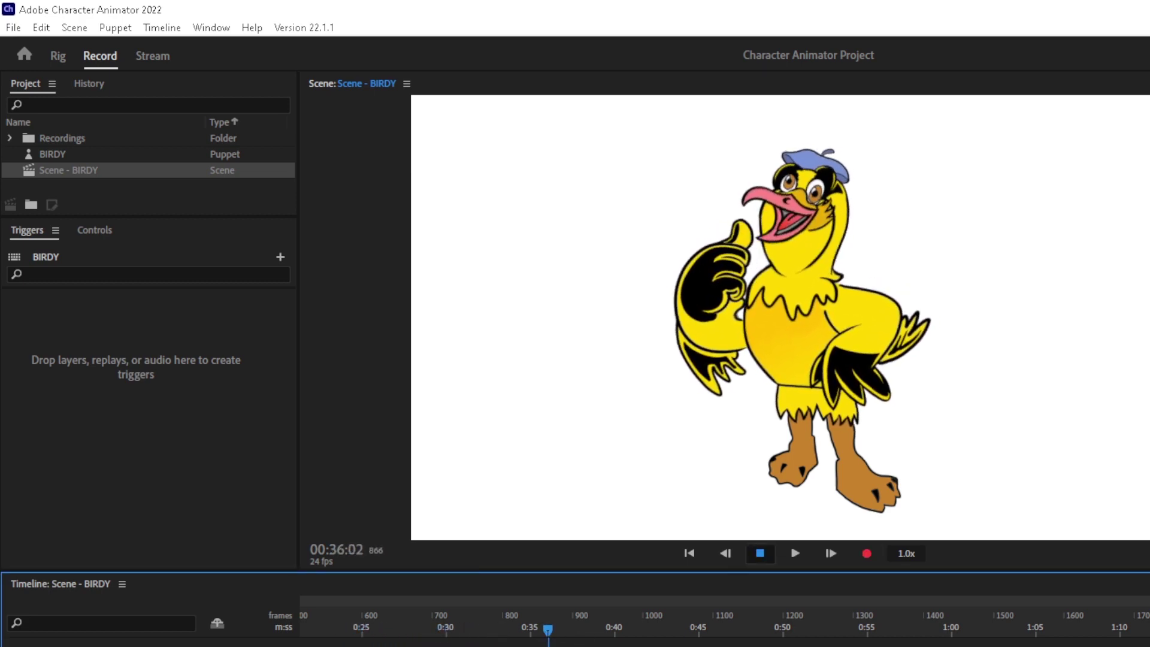
{"action": "left_click_drag", "start_coordinate": [547, 630], "coordinate": [356, 634]}
{"action": "key", "text": "space"}
{"action": "key", "text": "space"}
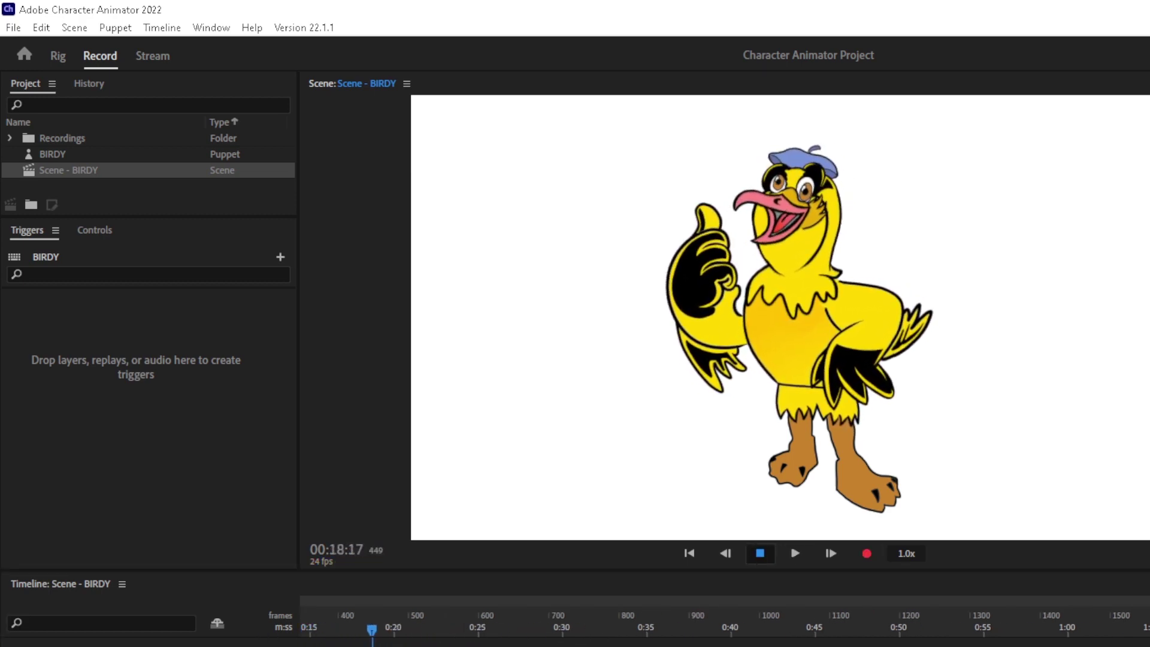
{"action": "key", "text": "Home"}
{"action": "key", "text": "space"}
{"action": "key", "text": "space"}
{"action": "key", "text": "Home"}
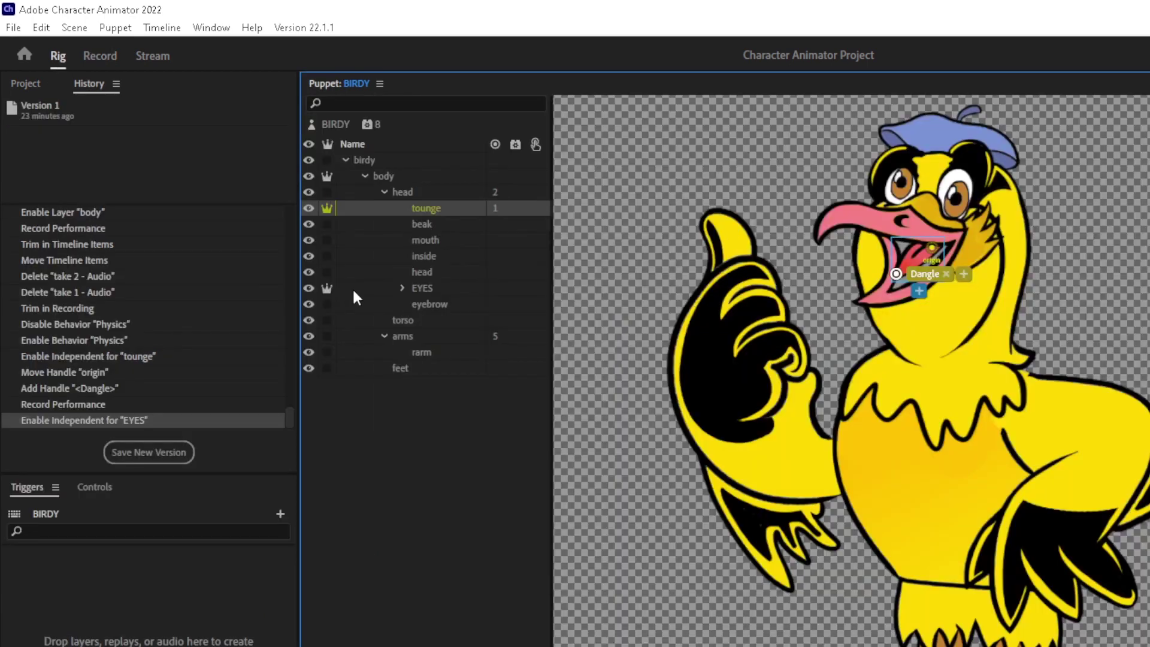
Step: Make Rpupil, Lpupil and eyebrow independent and tag the eyebrow as Right Eyebrow
{"action": "left_click", "coordinate": [326, 320]}
{"action": "left_click", "coordinate": [422, 352]}
{"action": "left_click", "coordinate": [326, 368]}
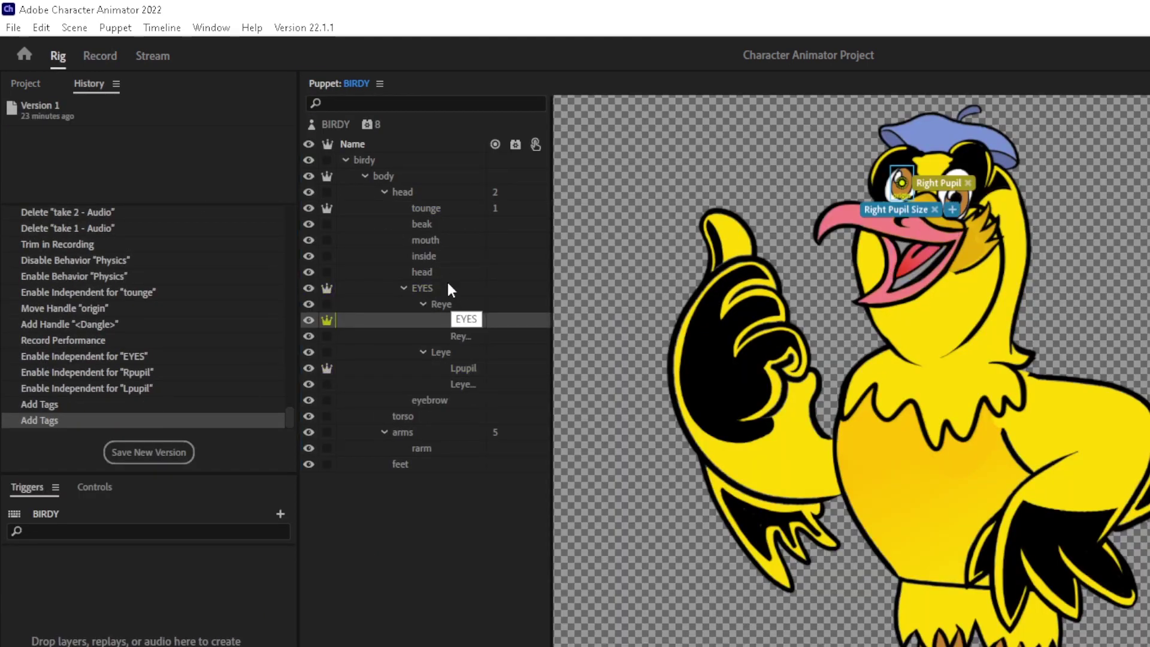
{"action": "left_click", "coordinate": [429, 400]}
{"action": "left_click", "coordinate": [326, 400]}
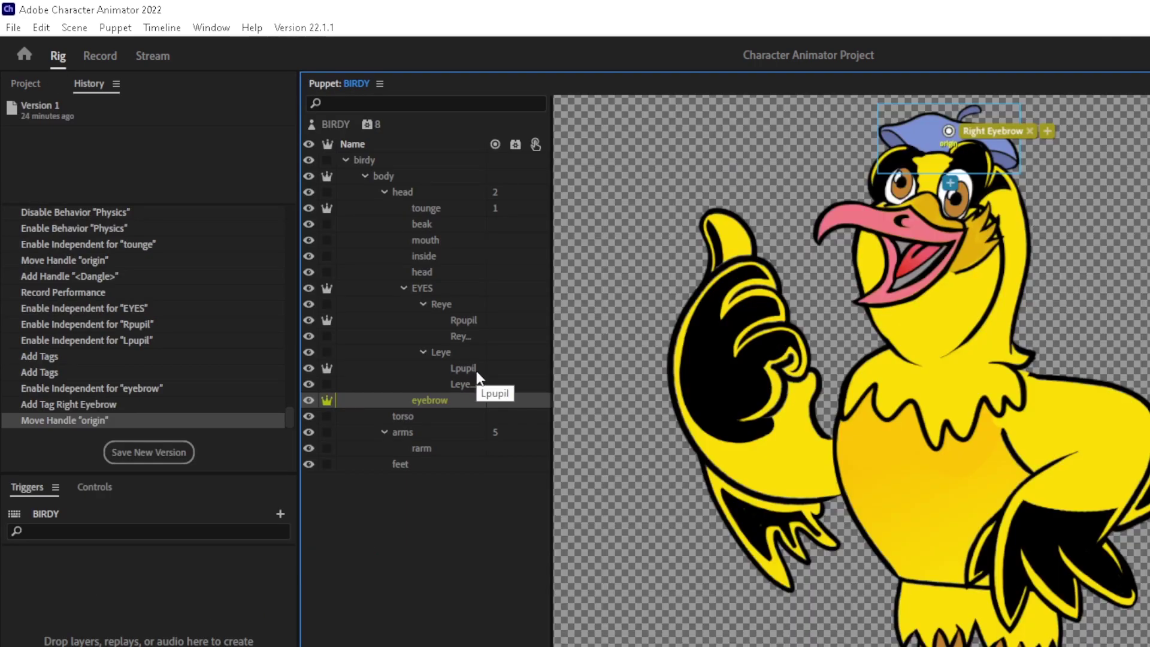
Step: Reposition the Rpupil origin handle and delete the stray extra handle
{"action": "left_click", "coordinate": [463, 319]}
{"action": "mouse_move", "coordinate": [905, 189]}
{"action": "left_mouse_down"}
{"action": "mouse_move", "coordinate": [845, 161]}
{"action": "mouse_move", "coordinate": [906, 189]}
{"action": "left_mouse_up"}
{"action": "key", "text": "Delete"}
Step: Record a fresh BIRDY performance take of about 55 seconds
{"action": "left_click", "coordinate": [100, 55]}
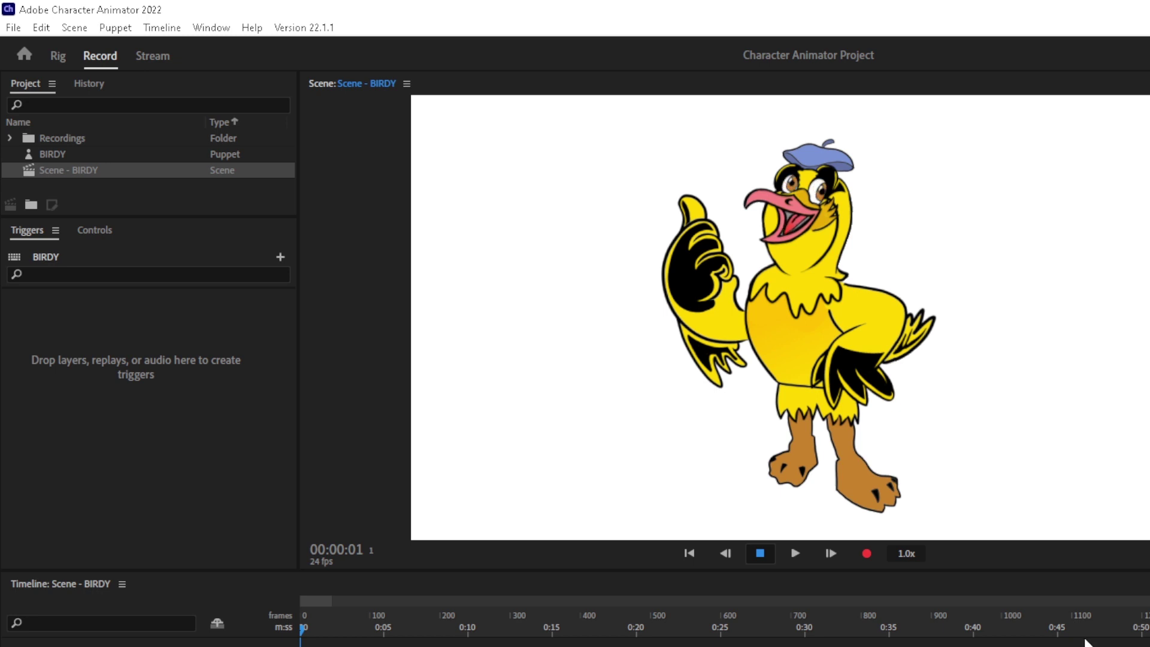
{"action": "left_click", "coordinate": [866, 553]}
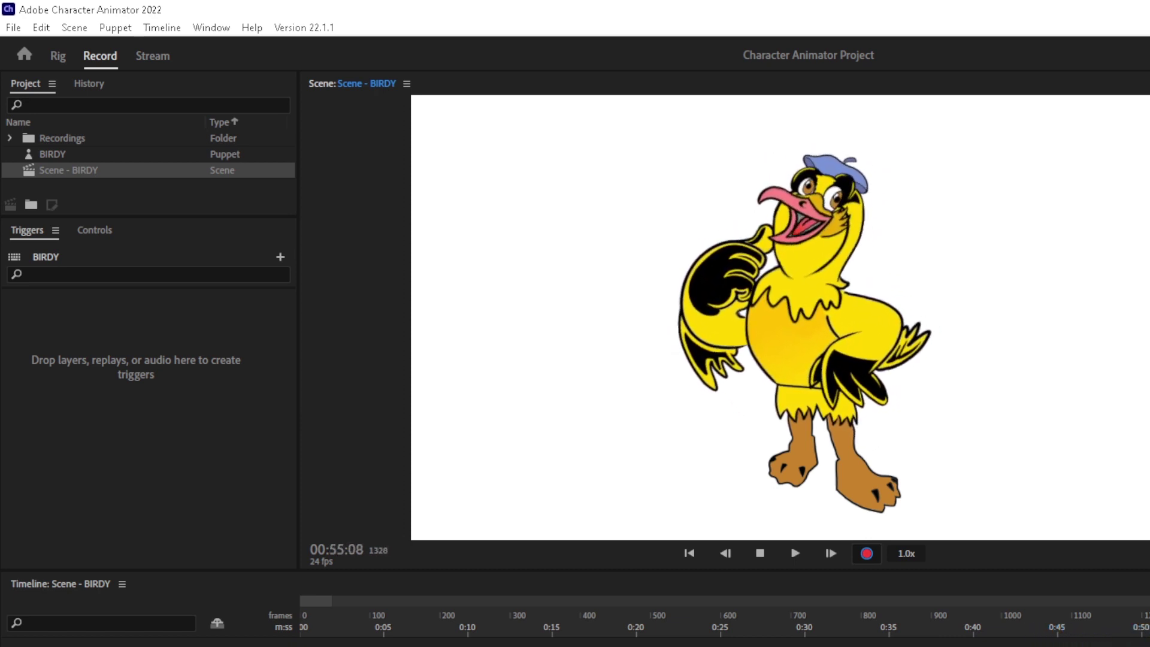
{"action": "key", "text": "space"}
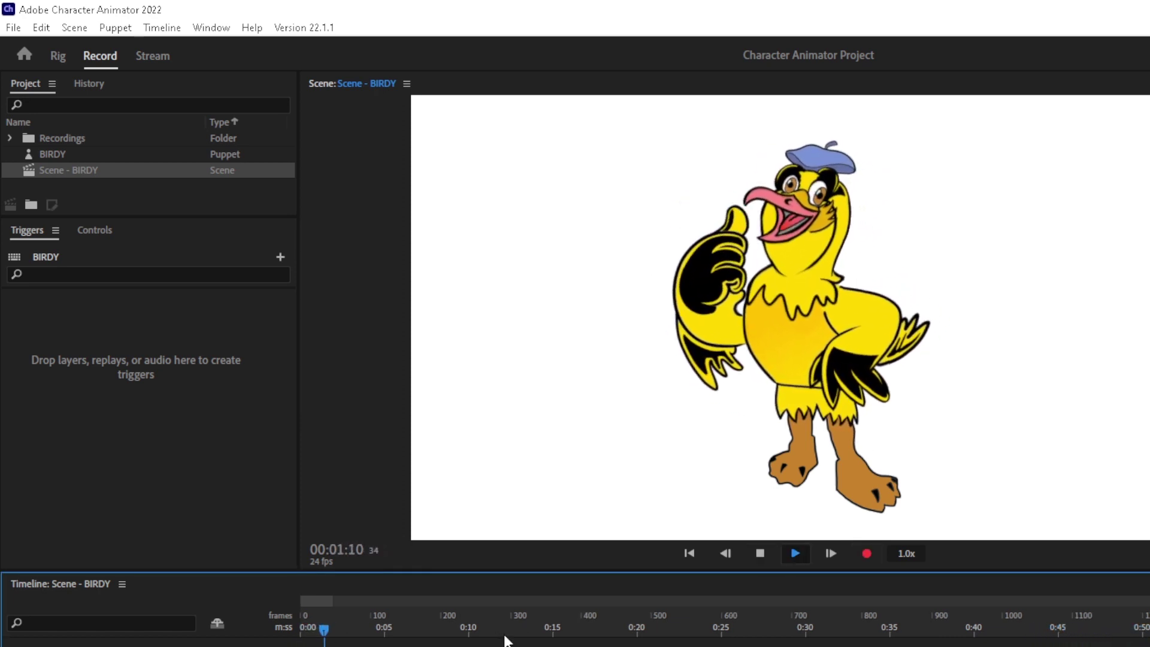
{"action": "left_click", "coordinate": [13, 27]}
Step: Export Scene - BIRDY as video, browsing to the ANIMATION folder on D:
{"action": "left_click", "coordinate": [354, 389]}
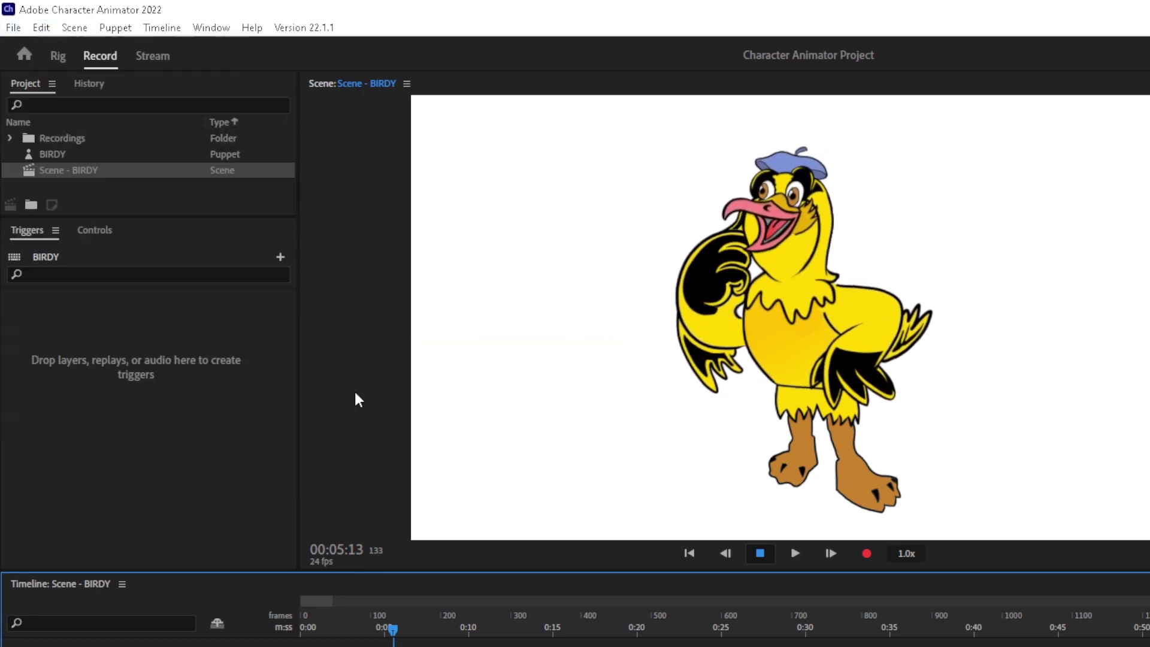
{"action": "scroll", "coordinate": [123, 320], "scroll_direction": "up", "scroll_amount": 3}
{"action": "scroll", "coordinate": [102, 257], "scroll_direction": "up", "scroll_amount": 3}
{"action": "scroll", "coordinate": [90, 300], "scroll_direction": "down", "scroll_amount": 5}
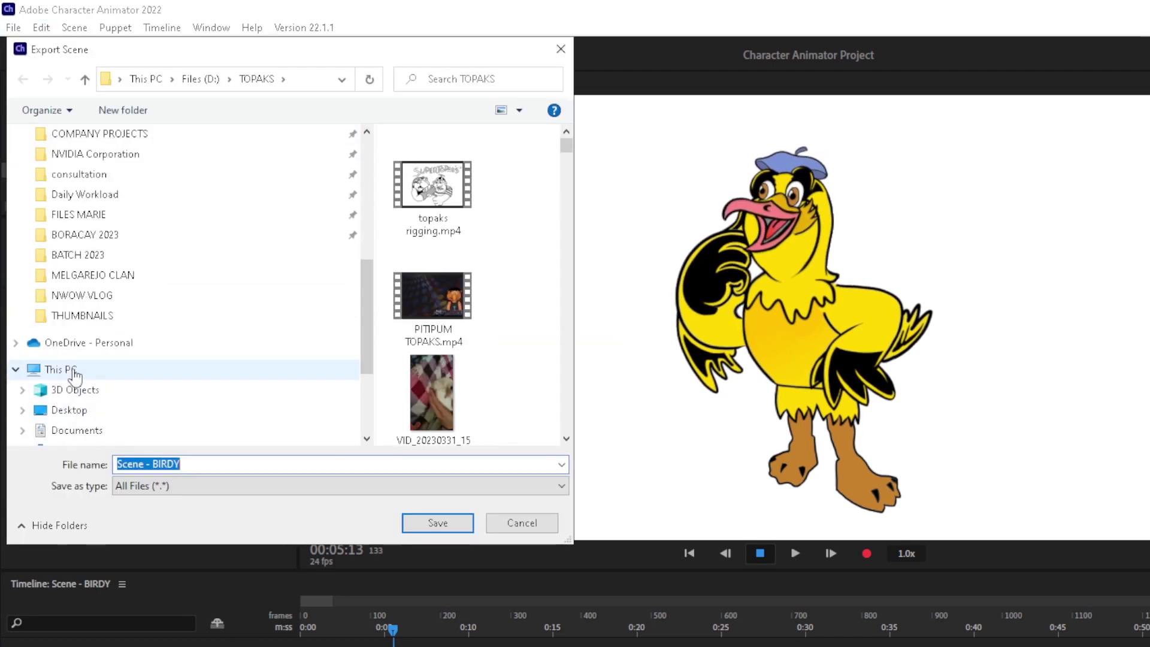
{"action": "left_click", "coordinate": [72, 370]}
{"action": "scroll", "coordinate": [534, 239], "scroll_direction": "down", "scroll_amount": 3}
{"action": "double_click", "coordinate": [437, 398]}
{"action": "scroll", "coordinate": [458, 382], "scroll_direction": "down", "scroll_amount": 3}
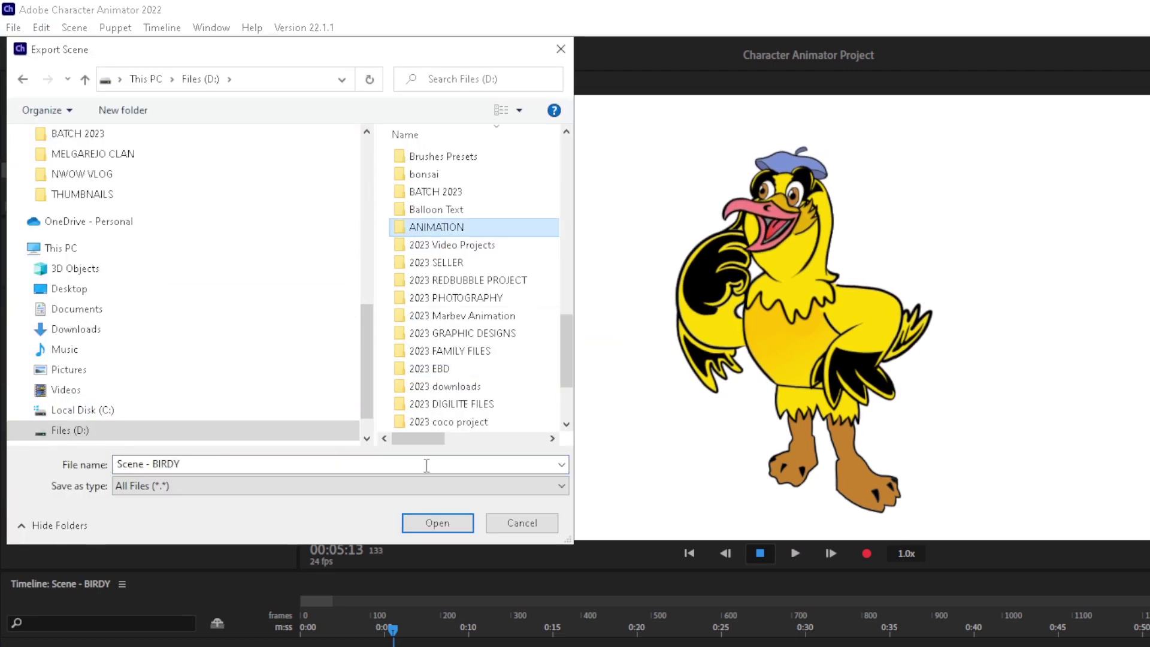
{"action": "double_click", "coordinate": [435, 226]}
Step: Create a VBIRDY folder there and save the export to start rendering
{"action": "left_click", "coordinate": [122, 109]}
{"action": "type", "text": "VBIRDY"}
{"action": "key", "text": "Return"}
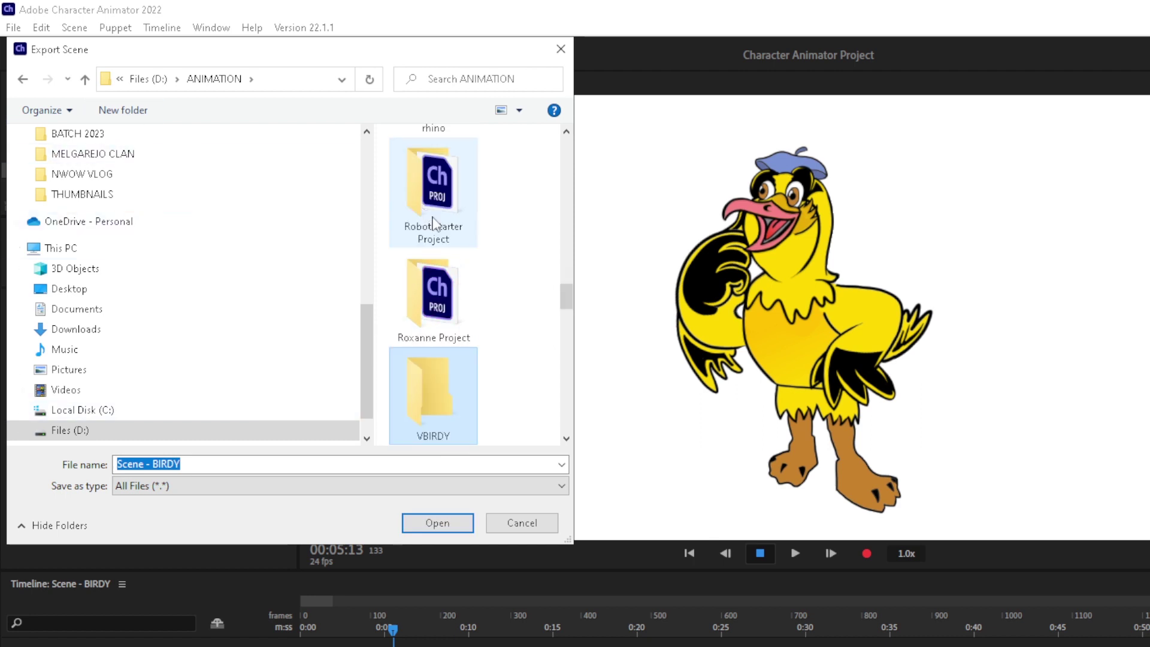
{"action": "left_click", "coordinate": [446, 524]}
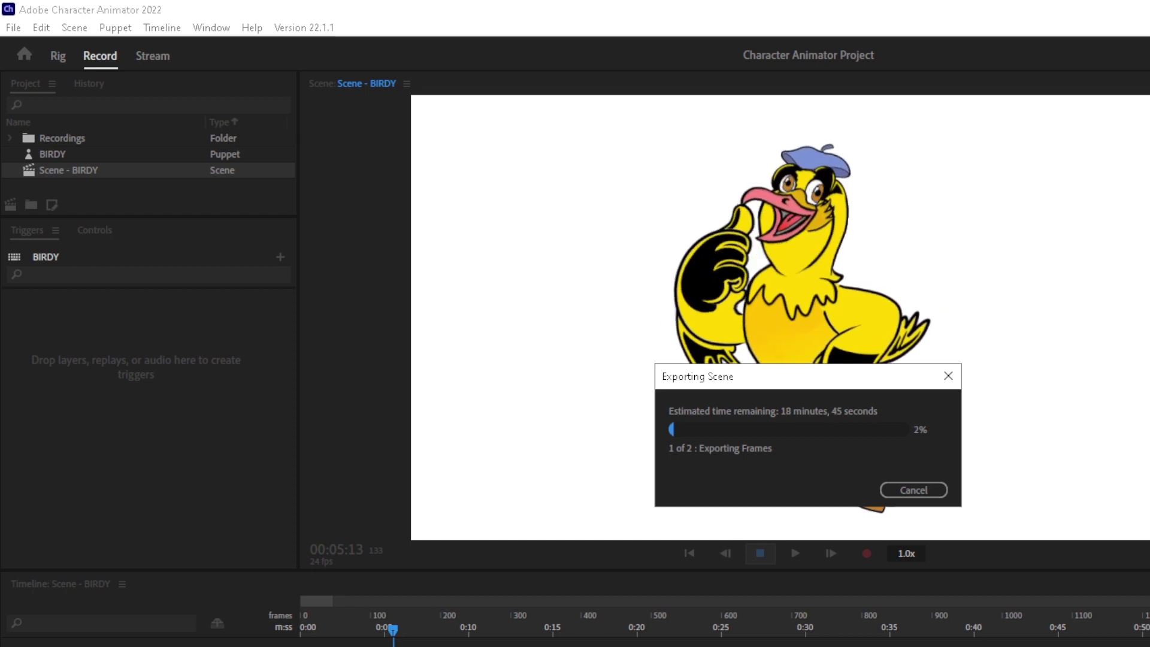
{"action": "key", "text": "super"}
{"action": "key", "text": "super"}
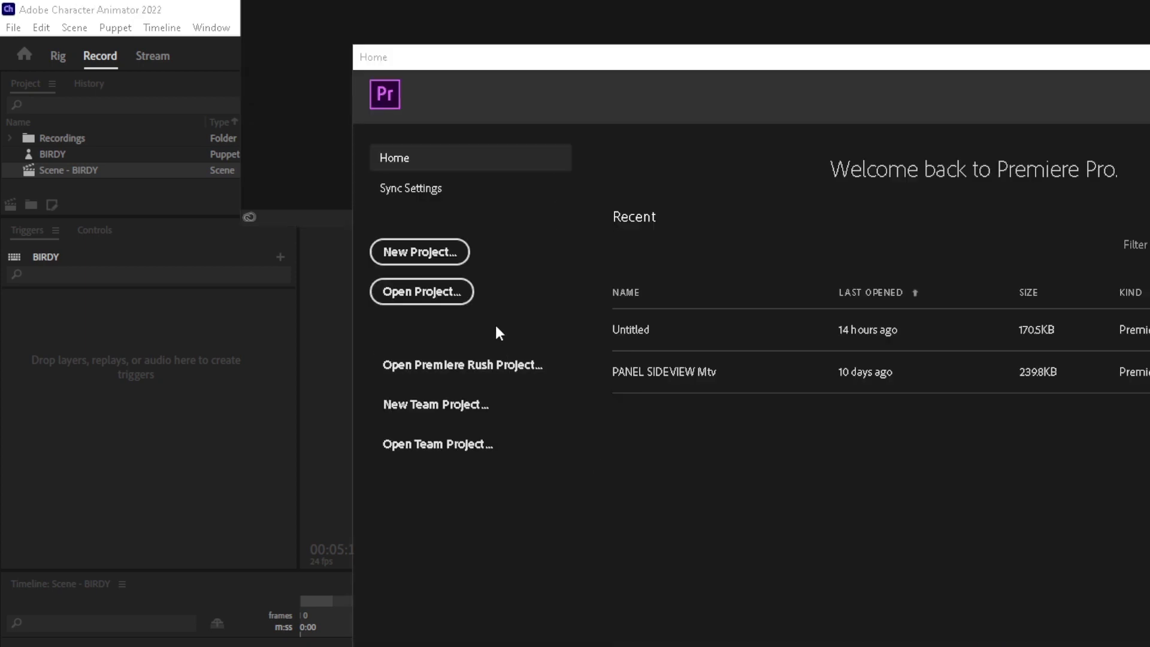
Step: Create a Premiere Pro project named BIRDY in 2023 Video Projects > PENDING VIDEOS
{"action": "left_click", "coordinate": [440, 254]}
{"action": "type", "text": "BIRDY"}
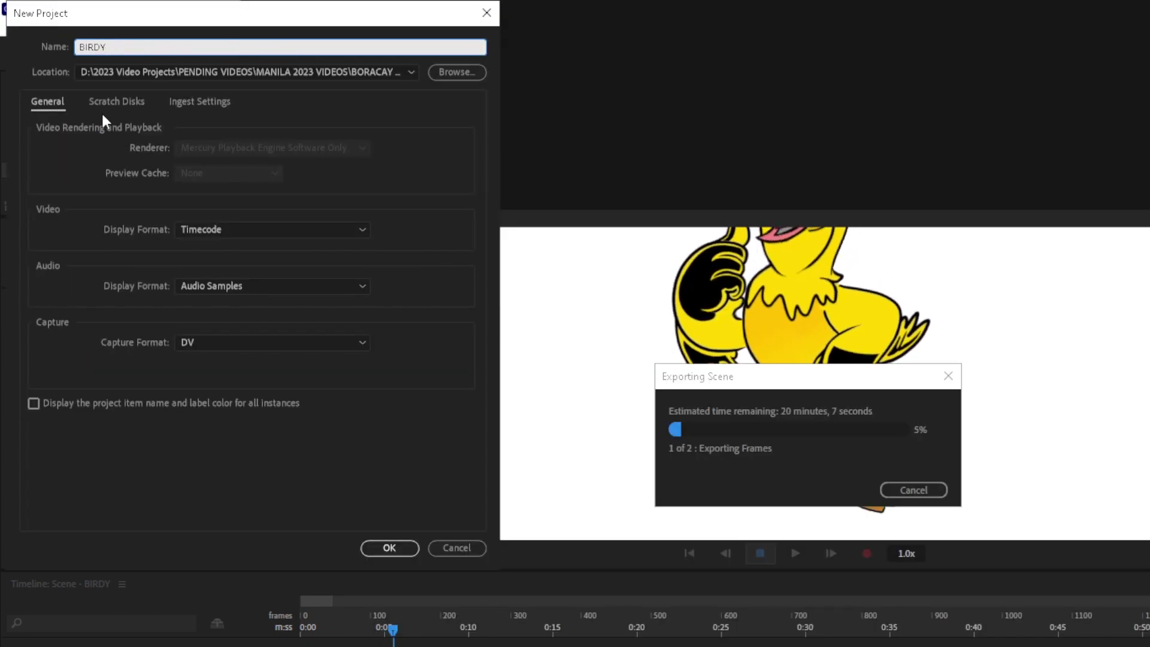
{"action": "left_click", "coordinate": [298, 72]}
{"action": "left_click", "coordinate": [457, 71]}
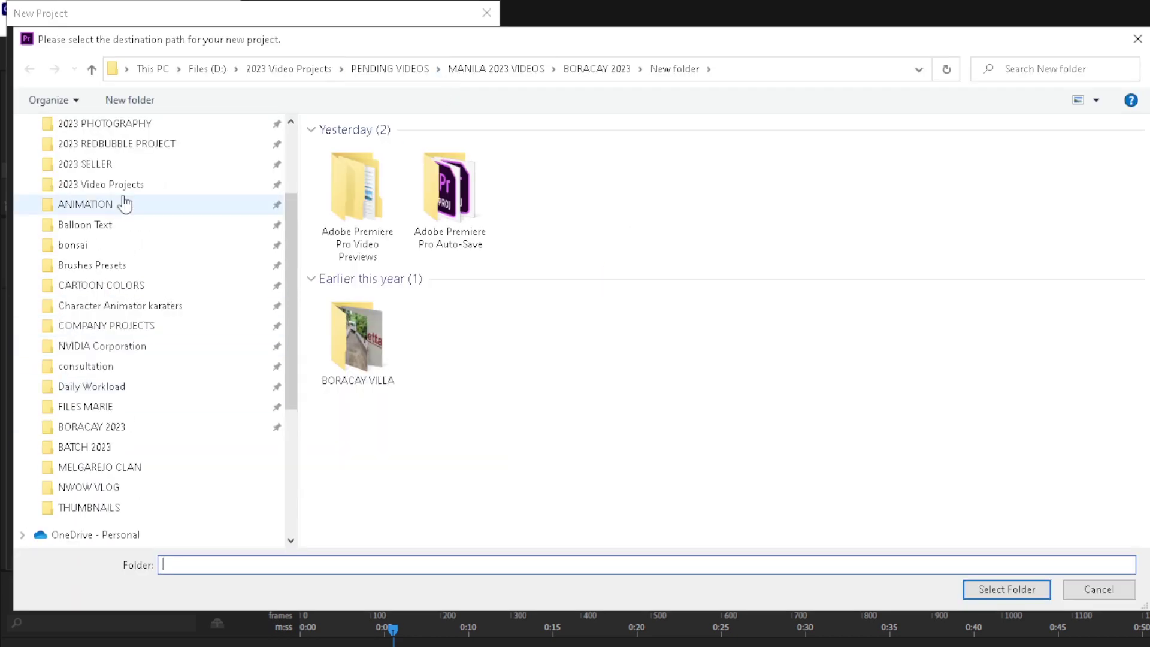
{"action": "left_click", "coordinate": [100, 184]}
{"action": "double_click", "coordinate": [544, 476]}
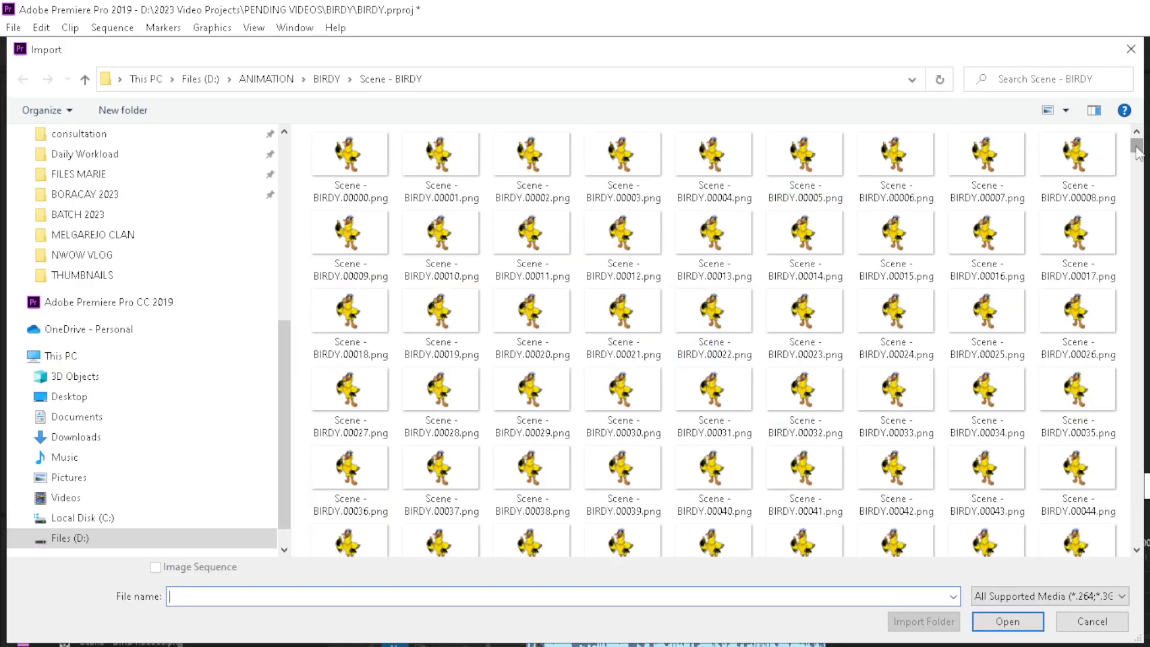
Step: Scrub through the BIRDY clip and play it from about 30 seconds
{"action": "left_click_drag", "start_coordinate": [1137, 147], "coordinate": [1137, 533]}
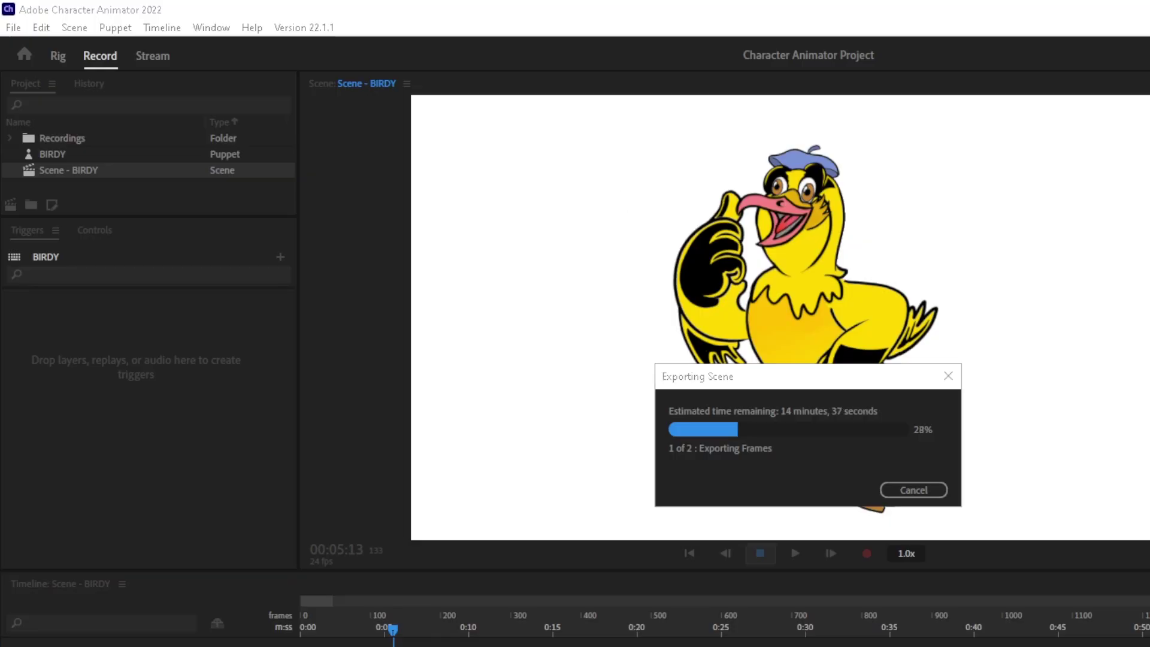
{"action": "left_click_drag", "start_coordinate": [829, 385], "coordinate": [521, 375]}
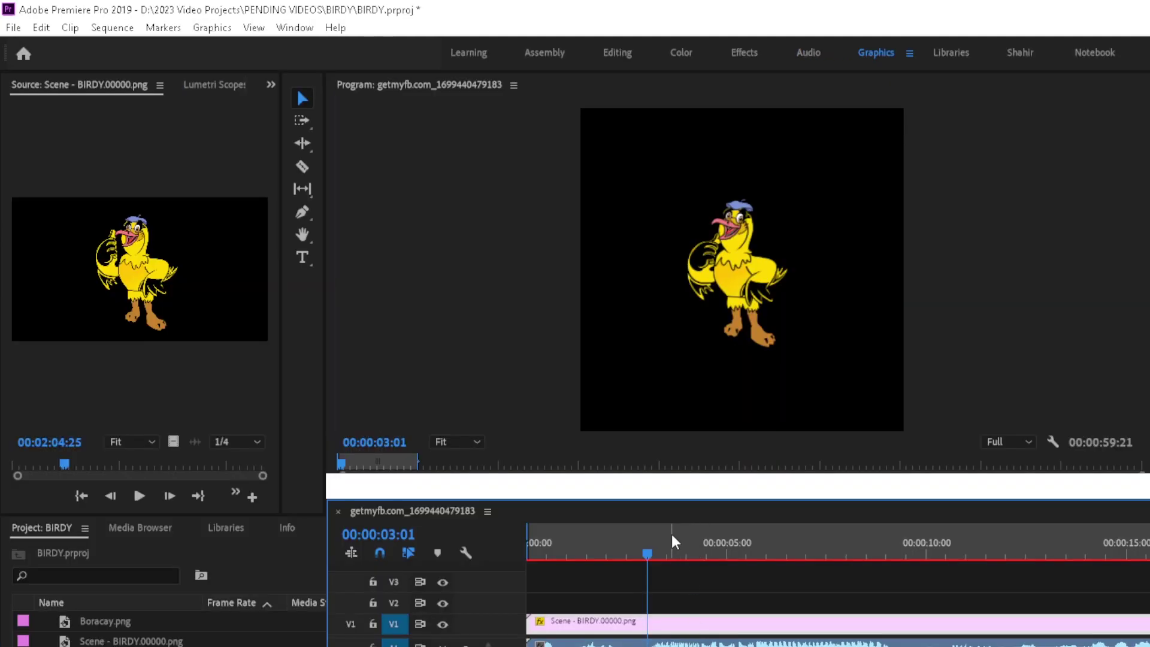
{"action": "left_click_drag", "start_coordinate": [669, 560], "coordinate": [779, 556]}
{"action": "key", "text": "minus"}
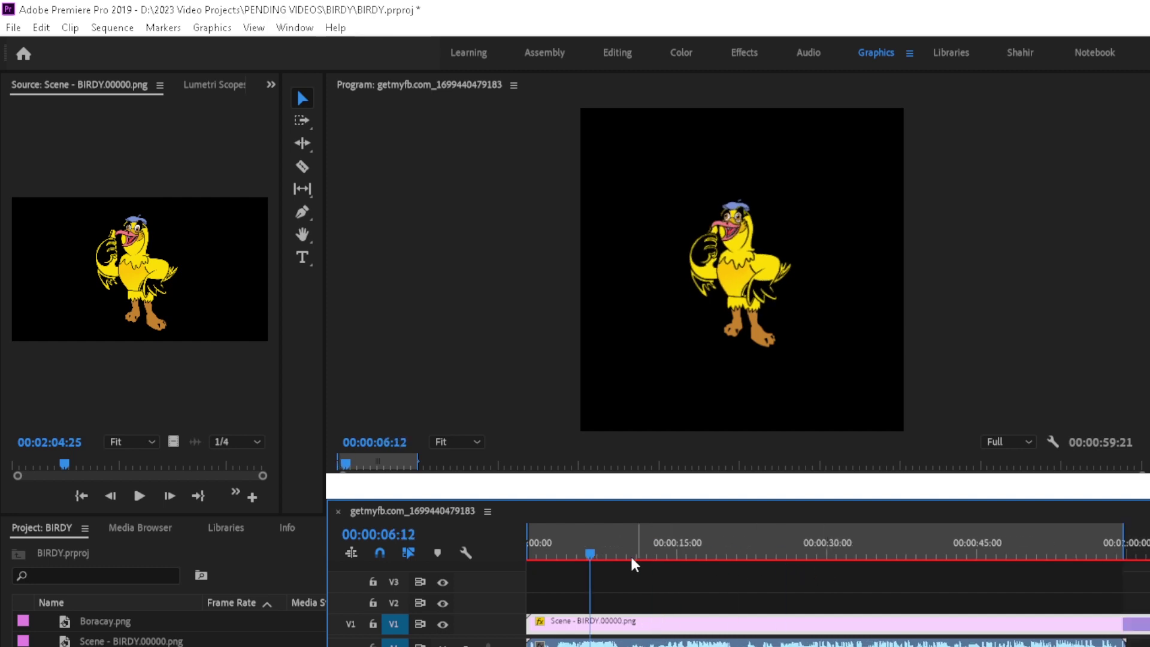
{"action": "left_click_drag", "start_coordinate": [629, 554], "coordinate": [1065, 588]}
{"action": "key", "text": "minus"}
{"action": "key", "text": "minus"}
{"action": "left_click", "coordinate": [602, 556]}
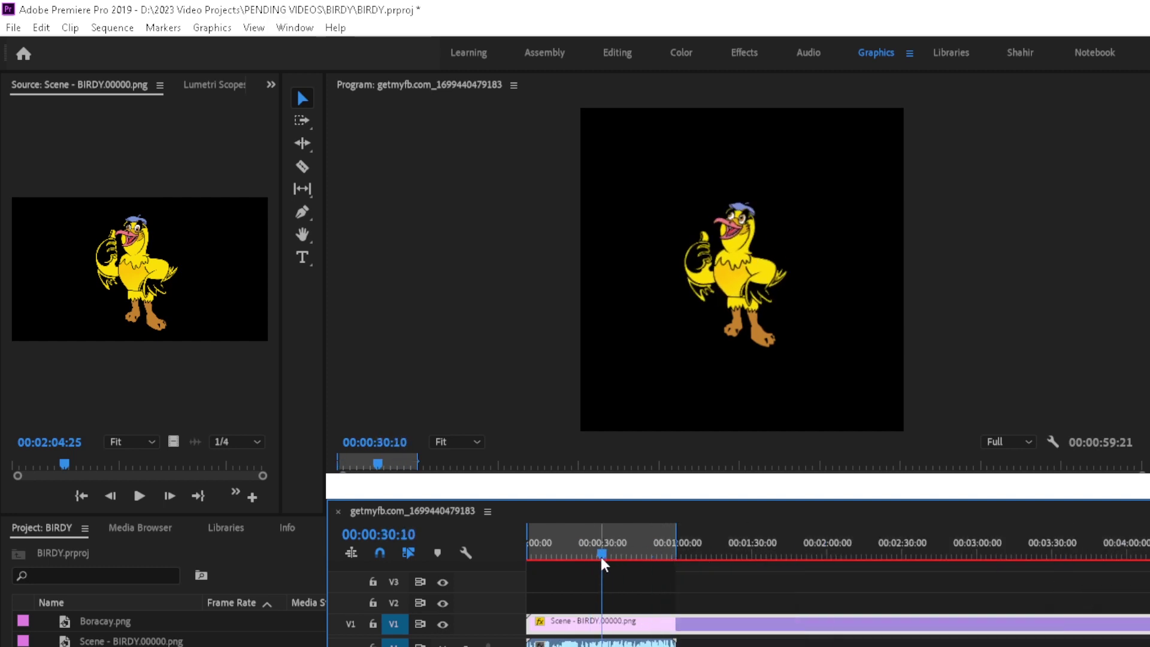
{"action": "key", "text": "space"}
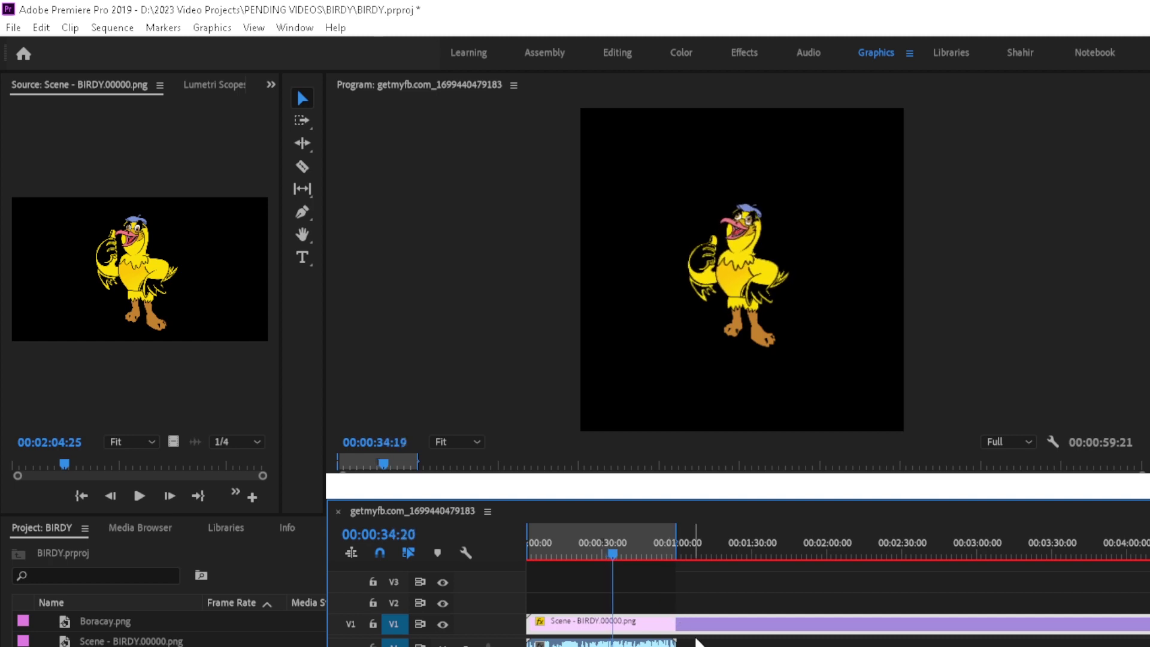
Step: Trim the clip's end so the sequence ends at exactly 00:01:00:00
{"action": "key", "text": "minus"}
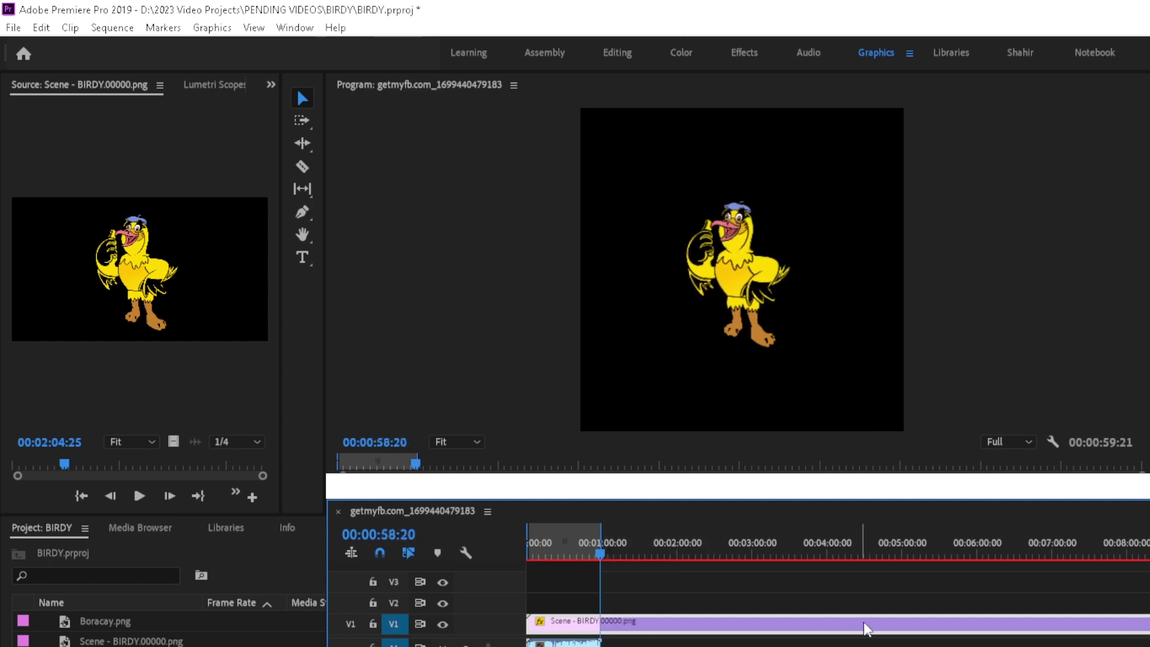
{"action": "key", "text": "minus"}
{"action": "left_click_drag", "start_coordinate": [898, 622], "coordinate": [566, 609]}
{"action": "key", "text": "equal"}
{"action": "key", "text": "equal"}
{"action": "key", "text": "equal"}
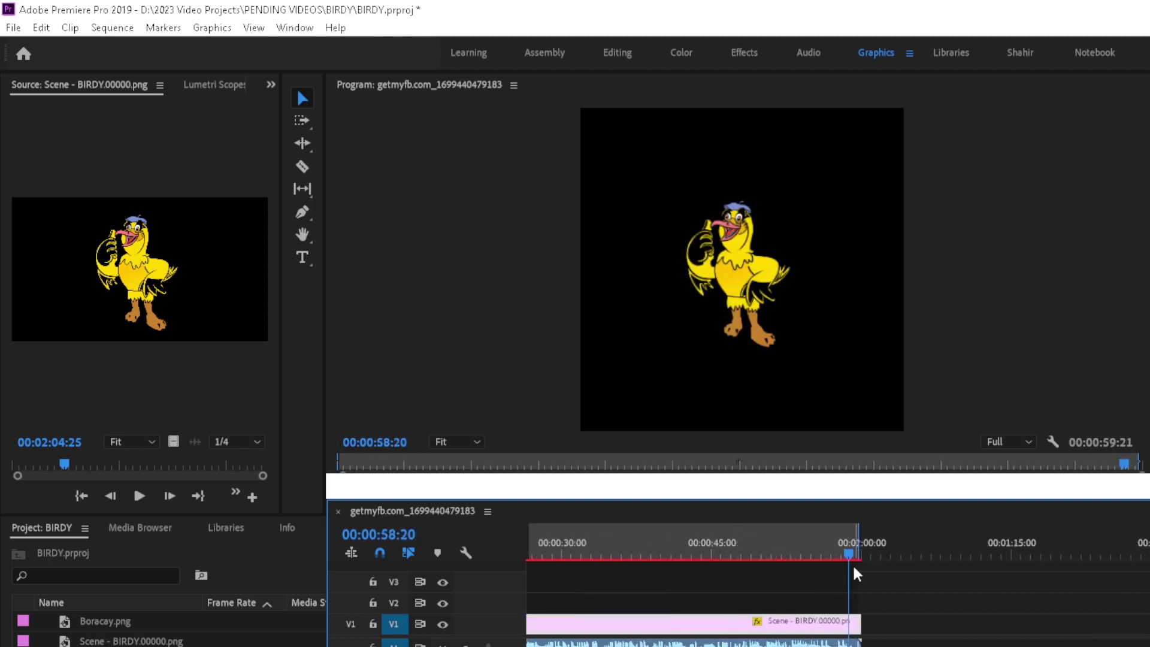
{"action": "left_click_drag", "start_coordinate": [857, 549], "coordinate": [862, 548]}
{"action": "key", "text": "equal"}
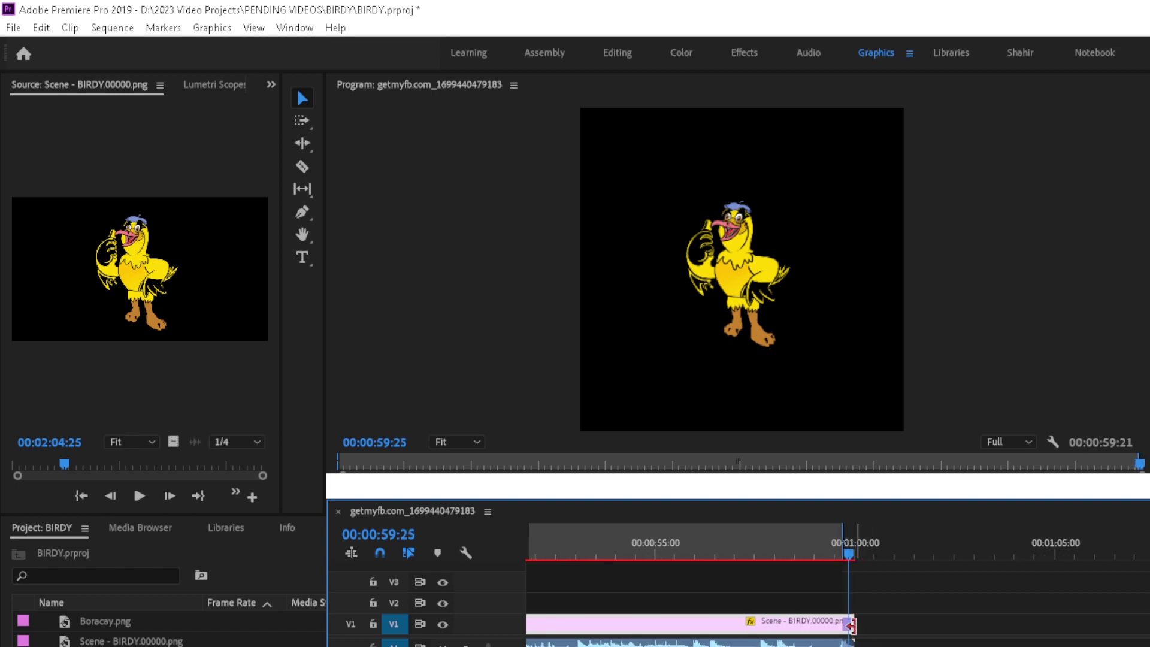
{"action": "left_click_drag", "start_coordinate": [849, 623], "coordinate": [852, 566]}
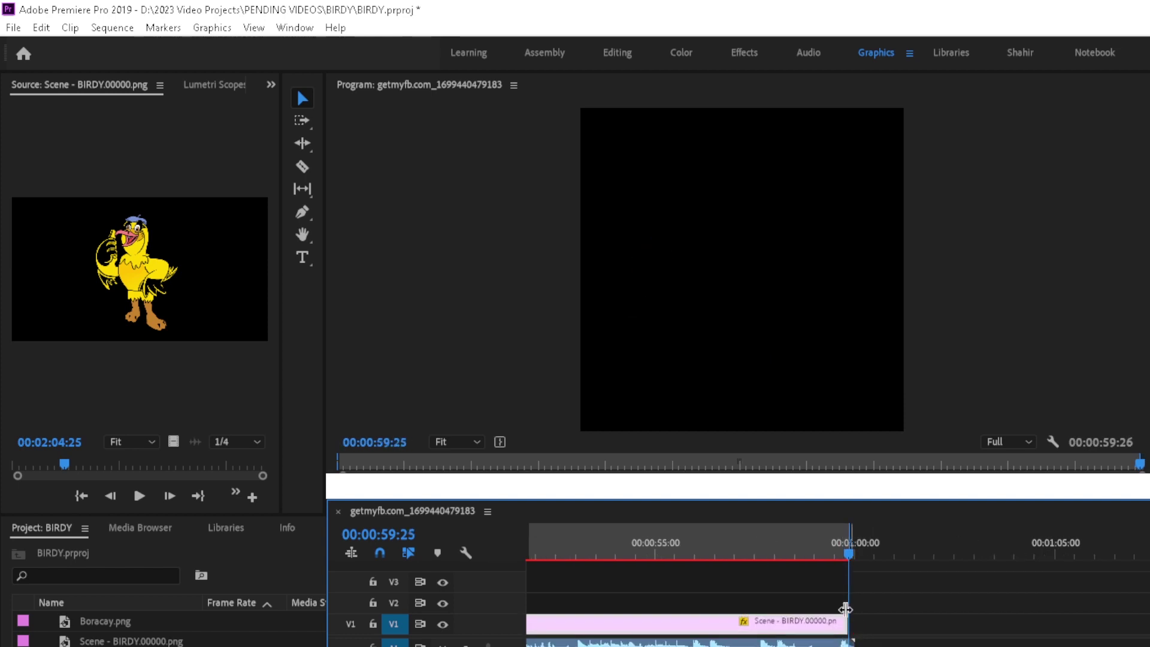
{"action": "left_click", "coordinate": [853, 552]}
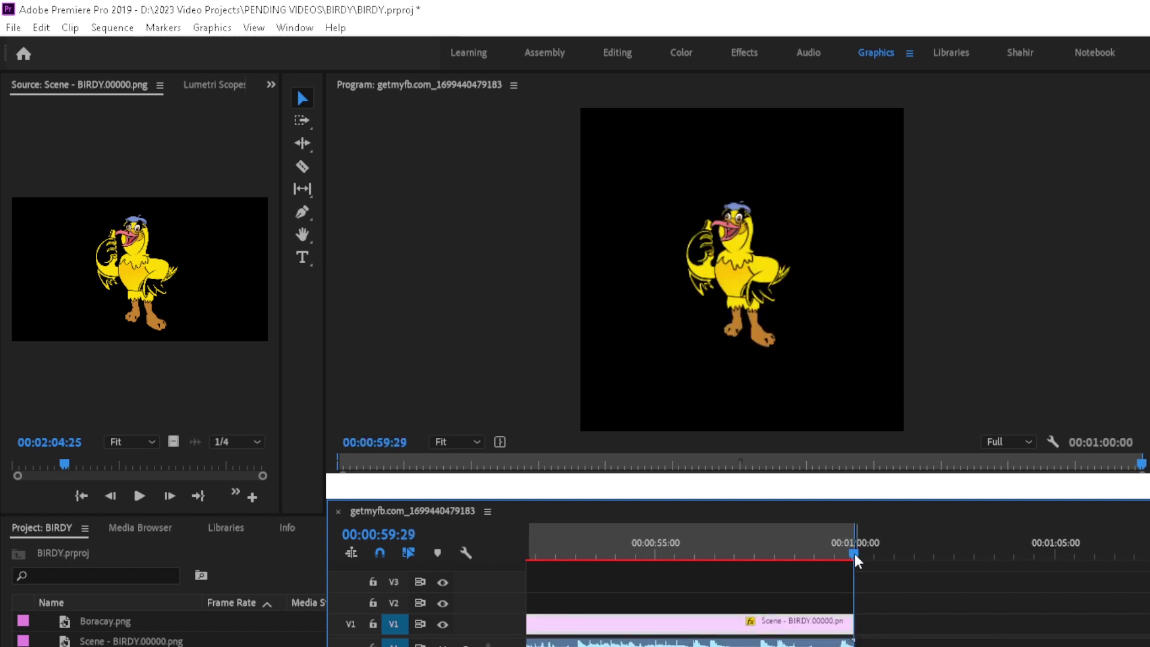
{"action": "key", "text": "Return"}
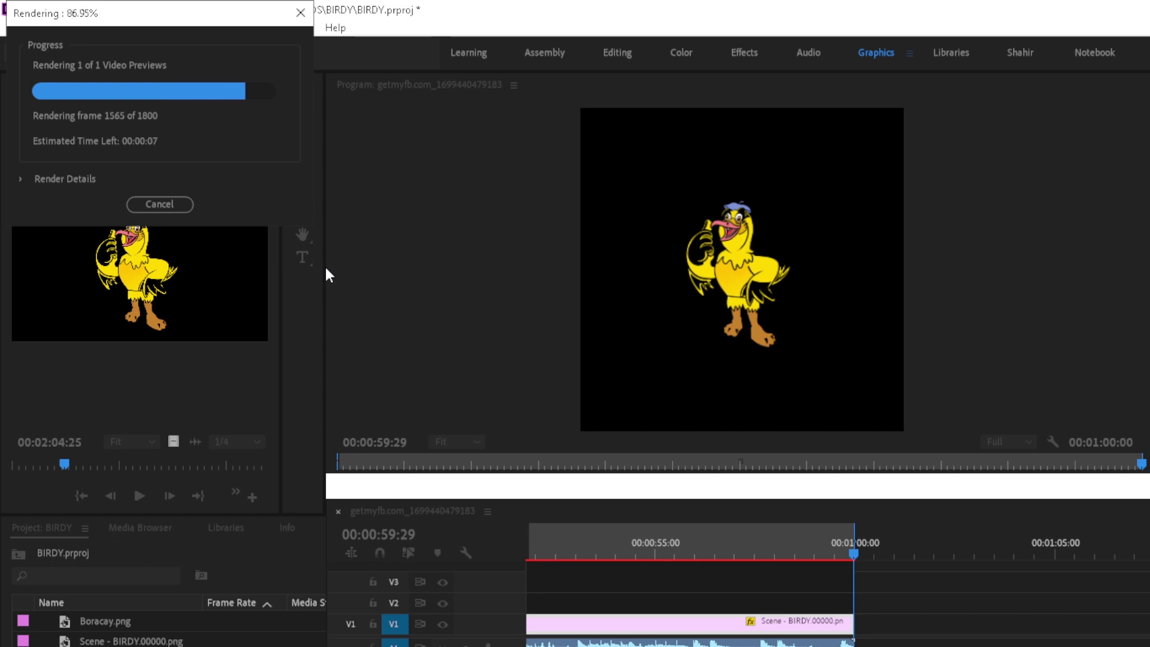
Step: Let the preview render finish, then zoom out to the whole one-minute sequence
{"action": "key", "text": "minus"}
{"action": "key", "text": "minus"}
{"action": "key", "text": "minus"}
{"action": "key", "text": "minus"}
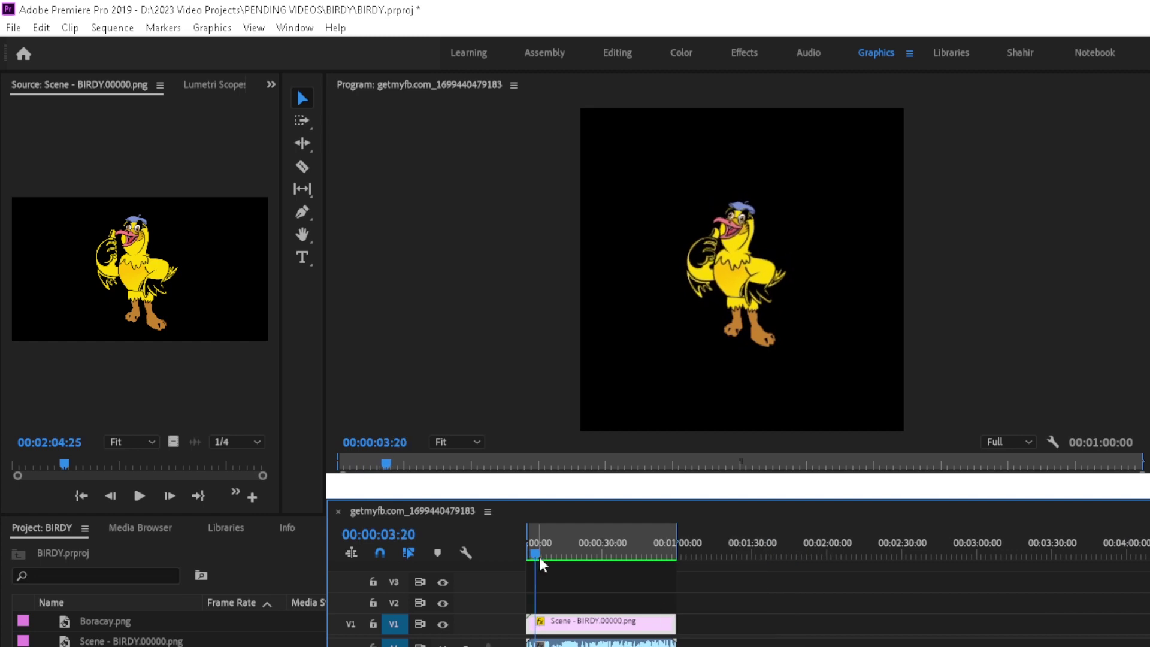
{"action": "left_click_drag", "start_coordinate": [538, 555], "coordinate": [557, 563]}
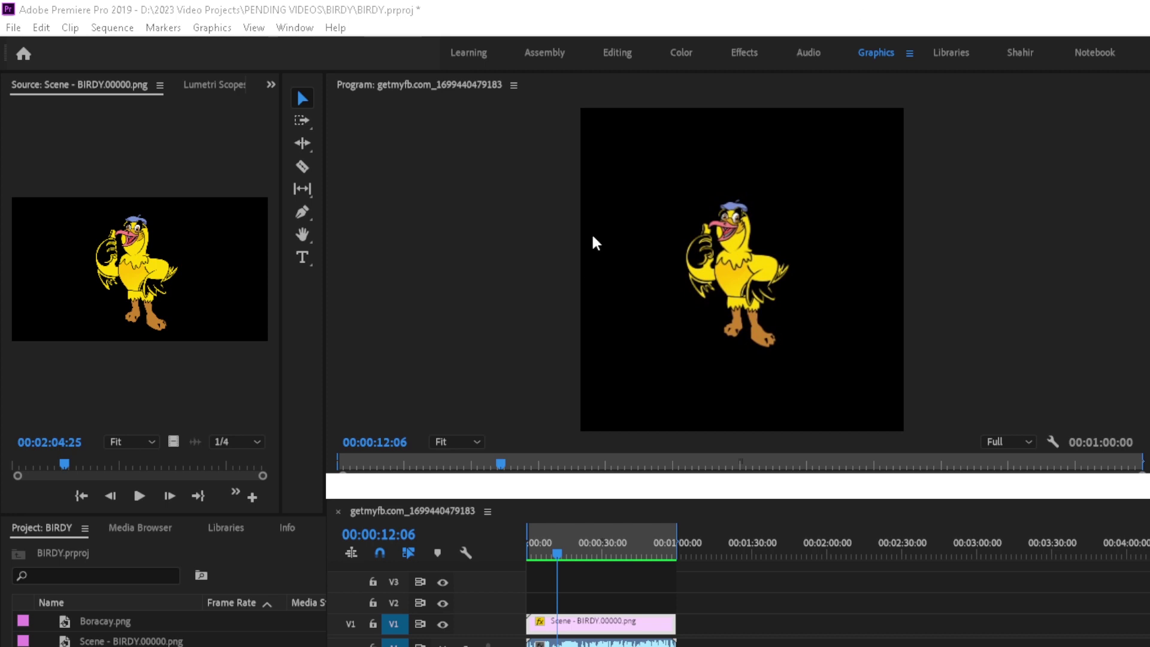
{"action": "left_click_drag", "start_coordinate": [514, 549], "coordinate": [643, 548]}
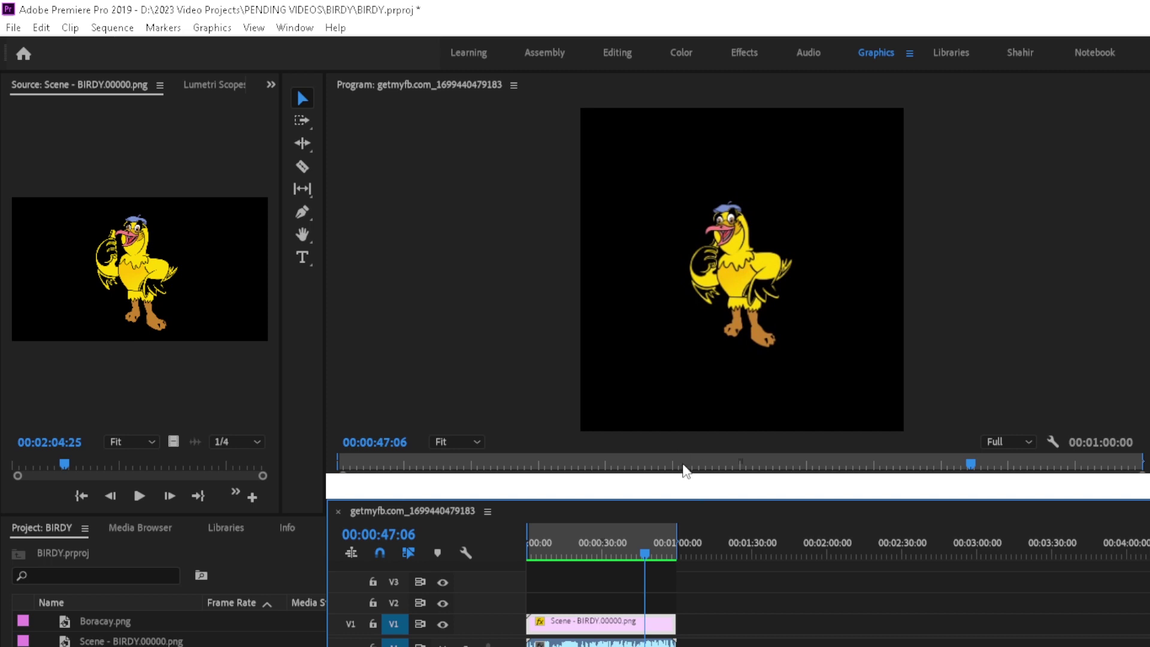
{"action": "left_click", "coordinate": [13, 28]}
{"action": "left_click", "coordinate": [378, 515]}
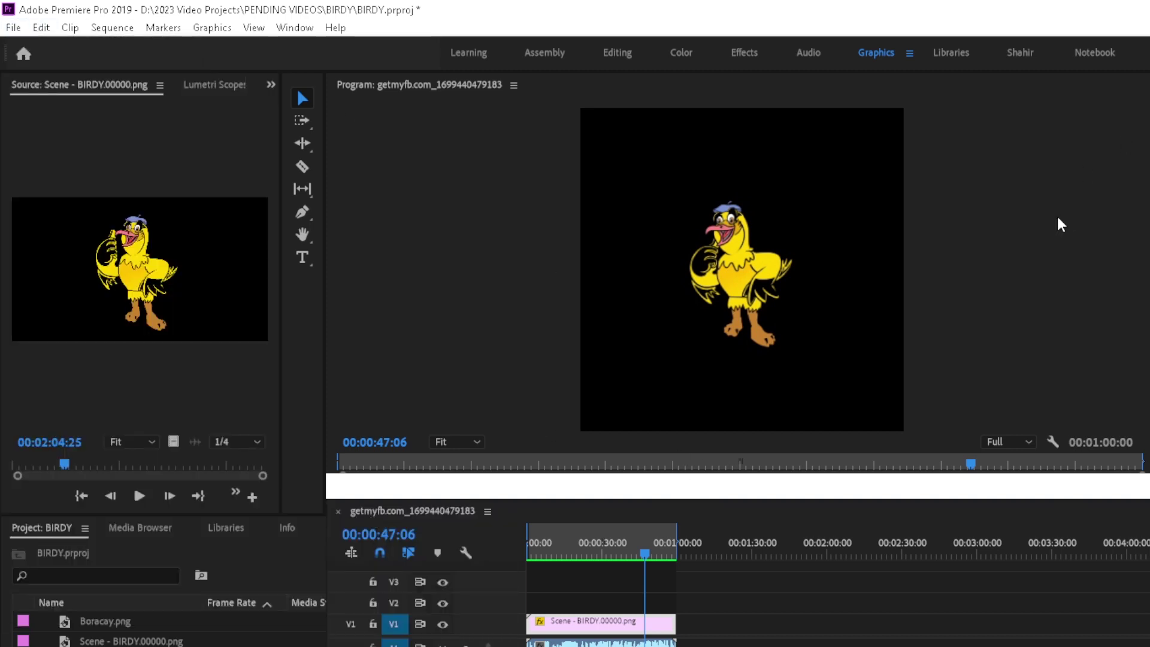
{"action": "left_click", "coordinate": [827, 241]}
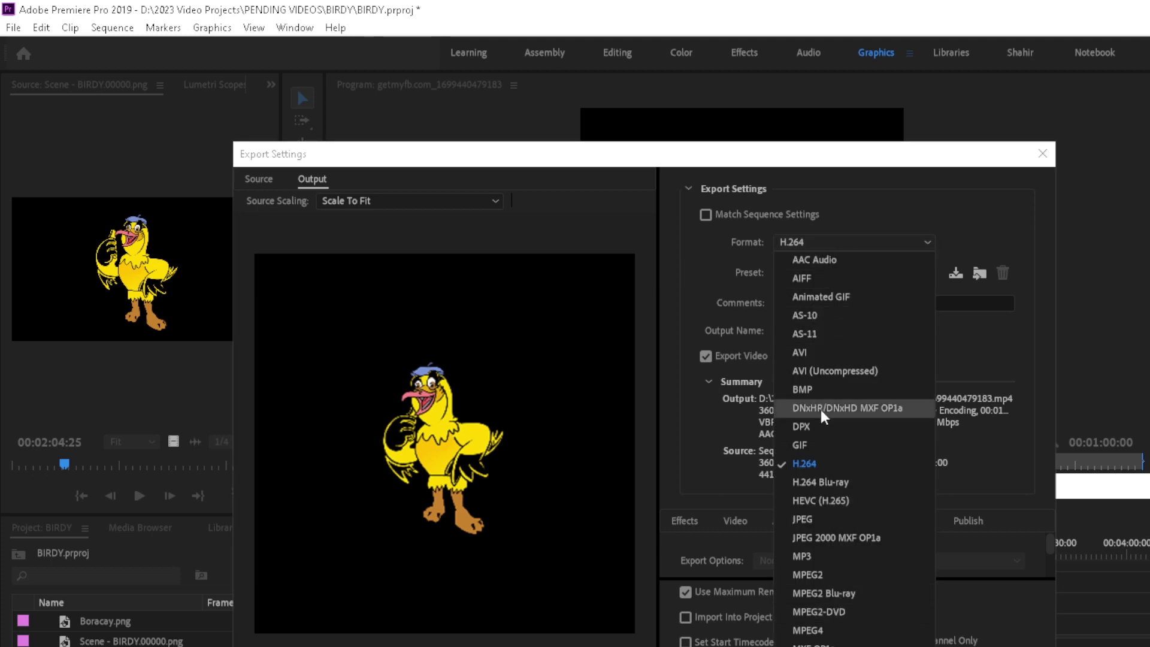
{"action": "left_click", "coordinate": [922, 241]}
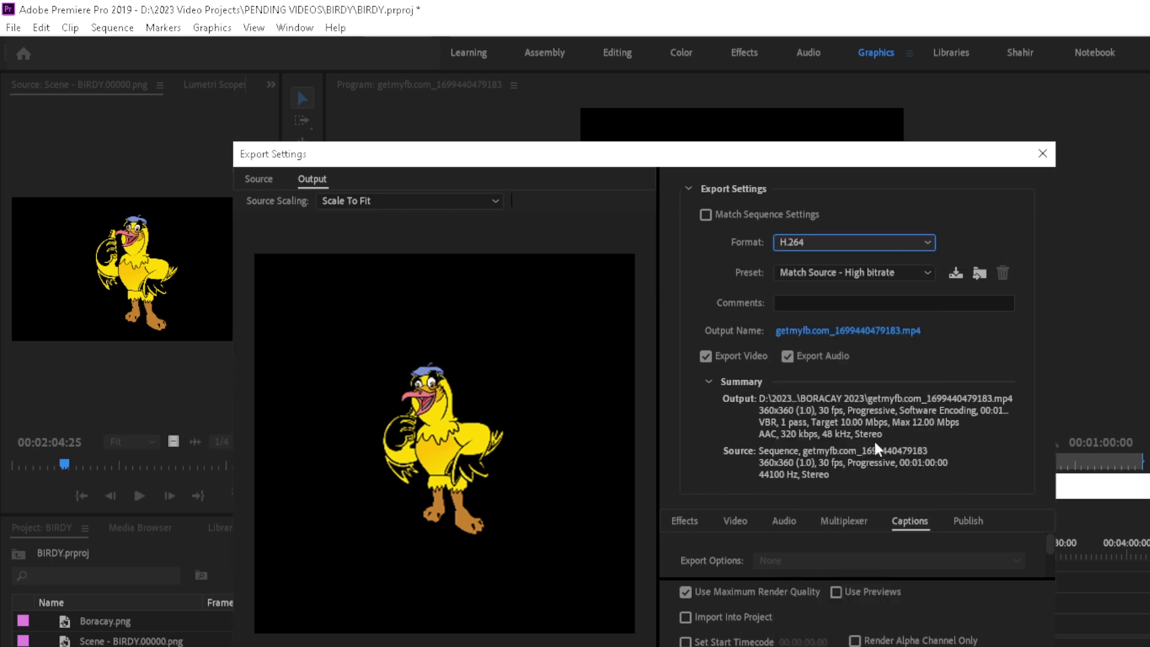
{"action": "left_click", "coordinate": [927, 241]}
{"action": "left_click", "coordinate": [682, 288]}
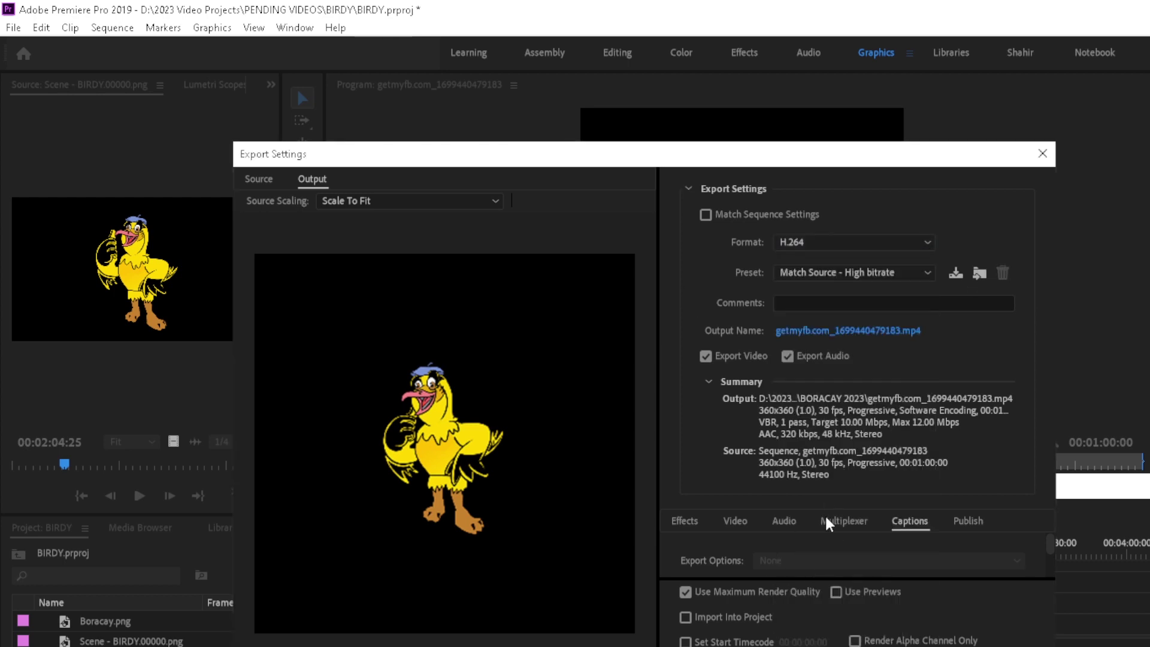
{"action": "key", "text": "Escape"}
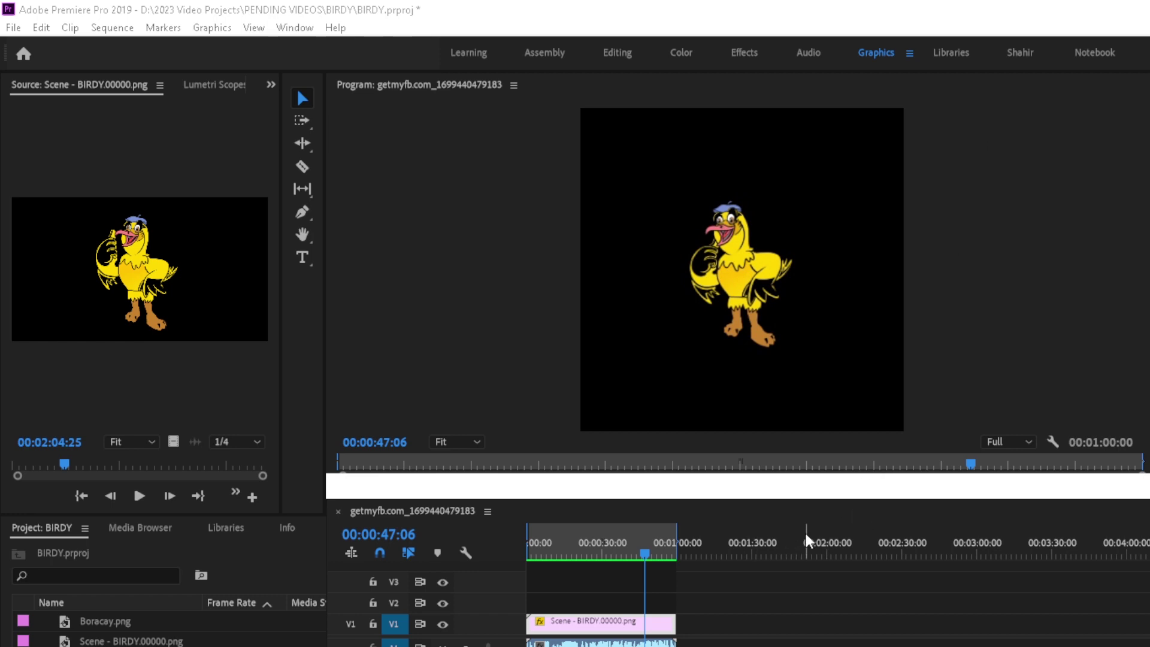
Step: Import Untitled design (3).mp4 from the Downloads folder
{"action": "key", "text": "ctrl+i"}
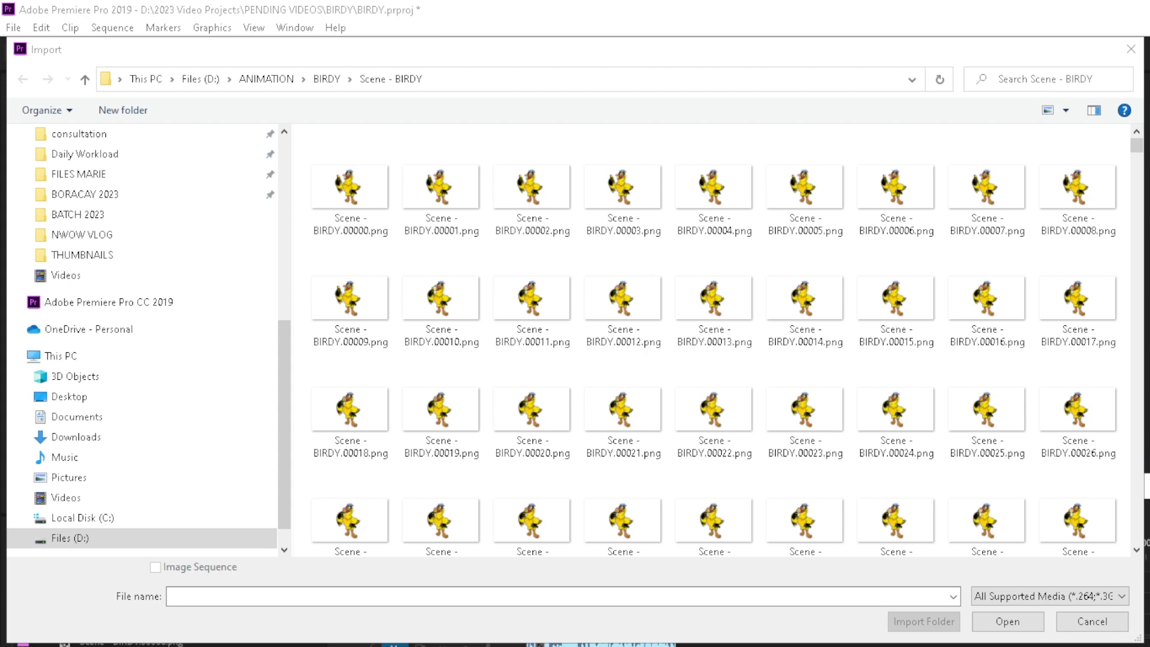
{"action": "scroll", "coordinate": [142, 234], "scroll_direction": "up", "scroll_amount": 3}
{"action": "scroll", "coordinate": [141, 216], "scroll_direction": "up", "scroll_amount": 4}
{"action": "left_click", "coordinate": [76, 188]}
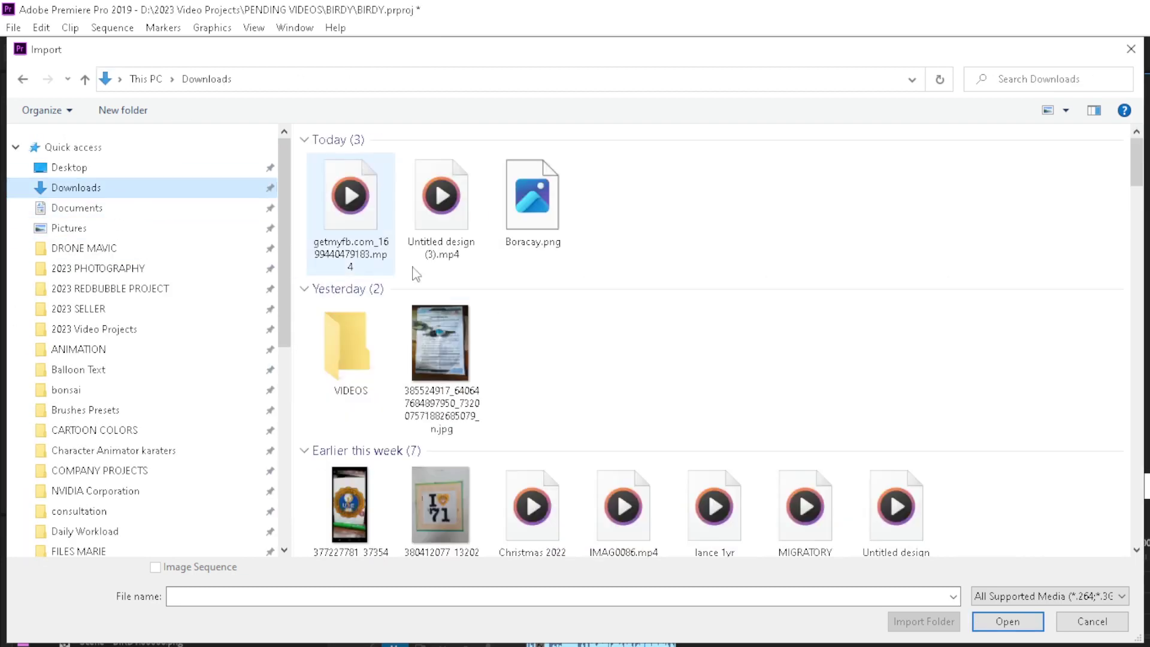
{"action": "left_click", "coordinate": [441, 198]}
{"action": "key", "text": "Return"}
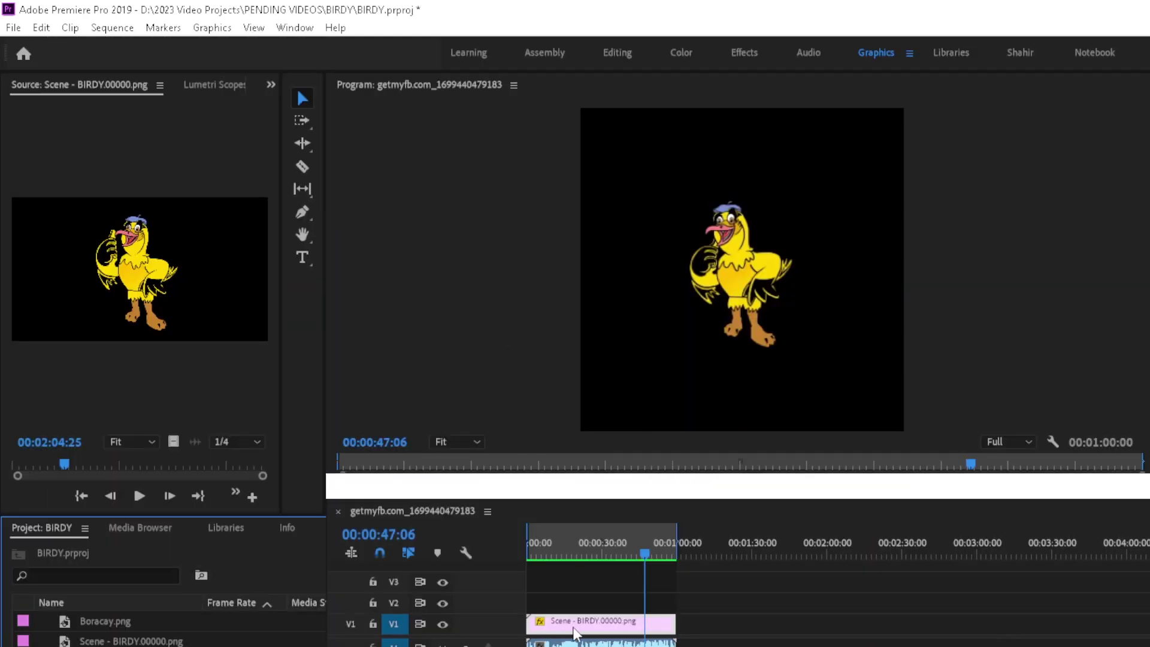
Step: Move the bird clip to V2 and align the jungle video beneath it on V1
{"action": "left_click_drag", "start_coordinate": [575, 623], "coordinate": [575, 602]}
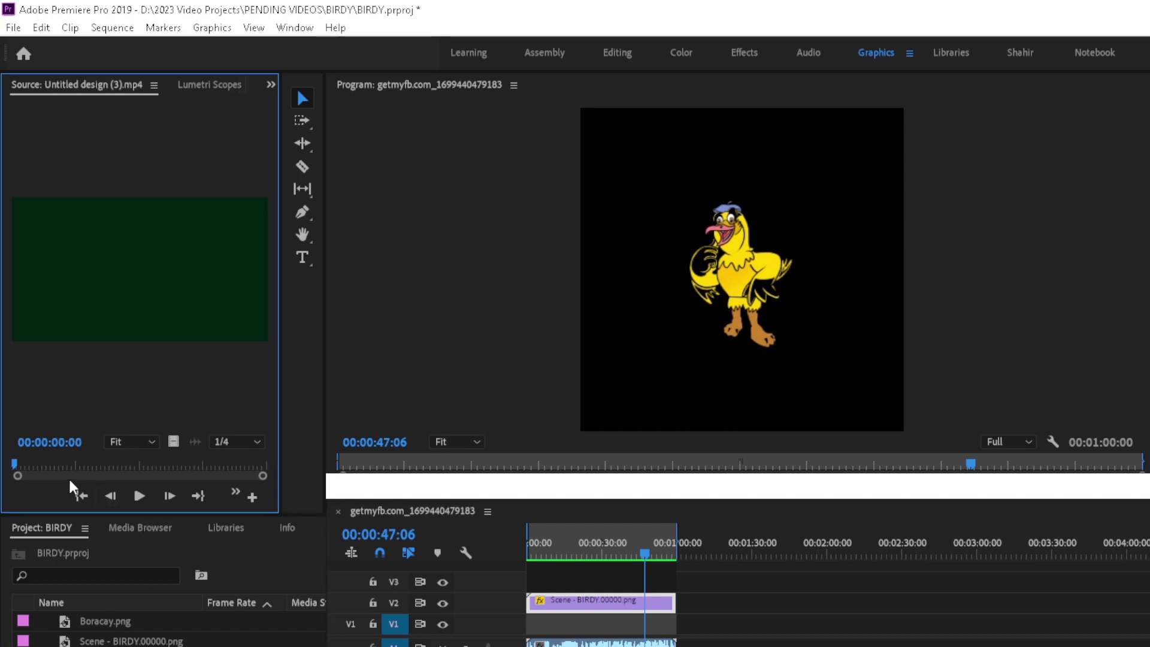
{"action": "left_click_drag", "start_coordinate": [173, 441], "coordinate": [599, 623]}
{"action": "mouse_move", "coordinate": [638, 553]}
{"action": "left_mouse_down"}
{"action": "mouse_move", "coordinate": [551, 554]}
{"action": "mouse_move", "coordinate": [587, 554]}
{"action": "left_mouse_up"}
{"action": "right_click", "coordinate": [602, 626]}
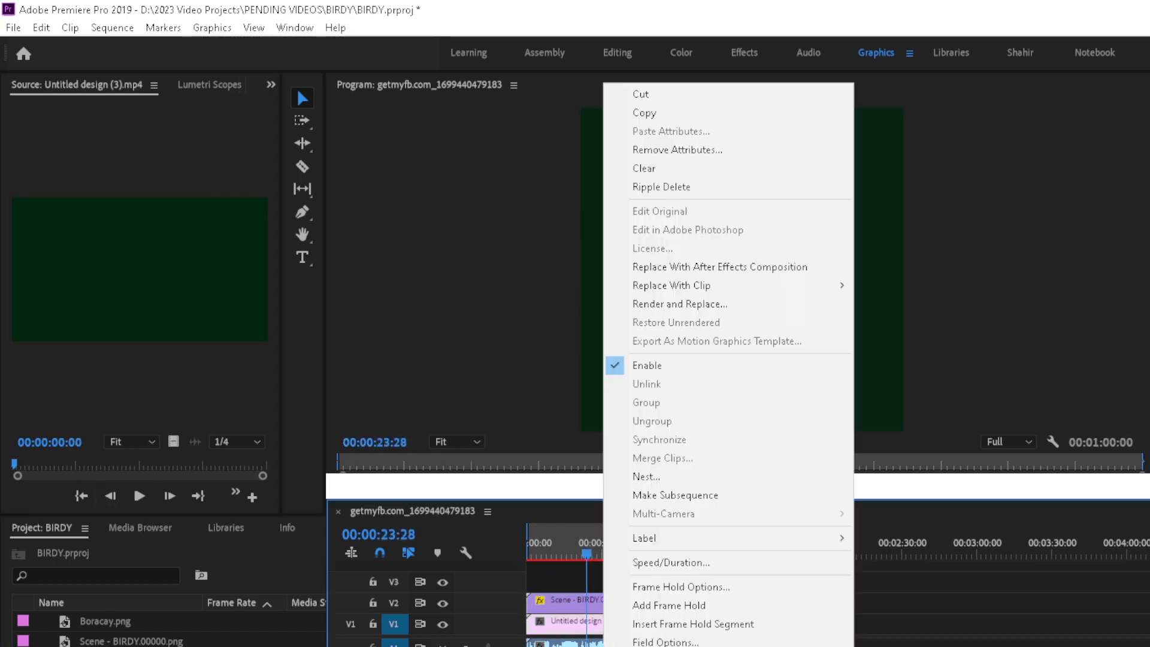
{"action": "key", "text": "Escape"}
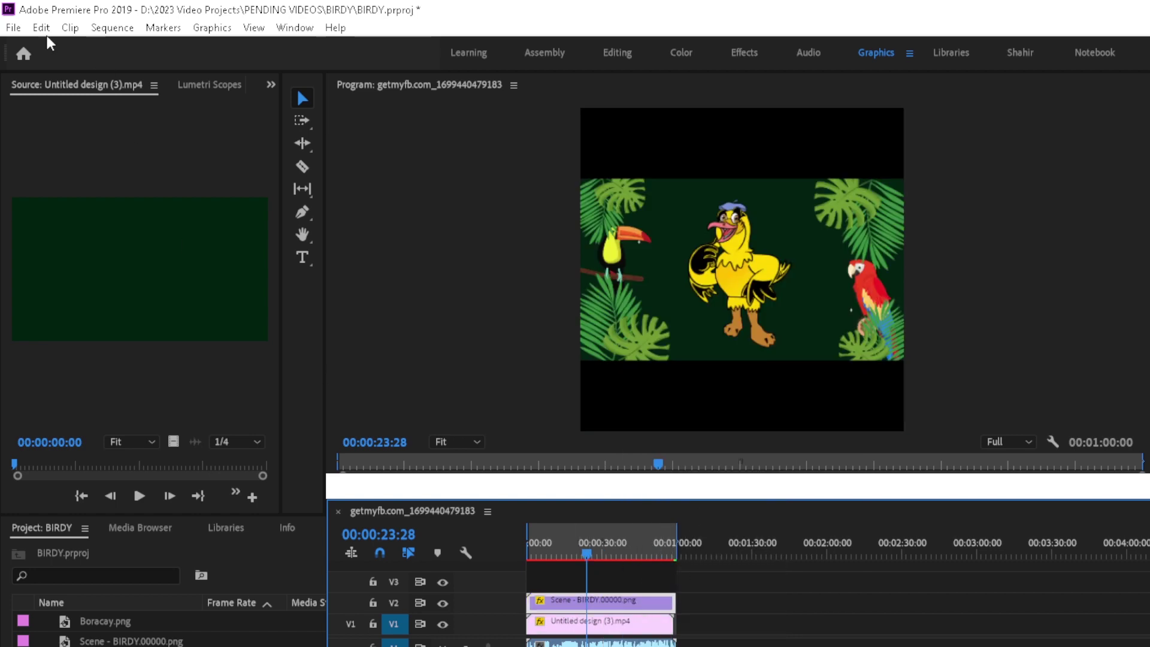
Step: Change the Custom sequence frame size from 360×360 to 1080 × 1920 and discard previews
{"action": "left_click", "coordinate": [112, 28]}
{"action": "left_click", "coordinate": [157, 45]}
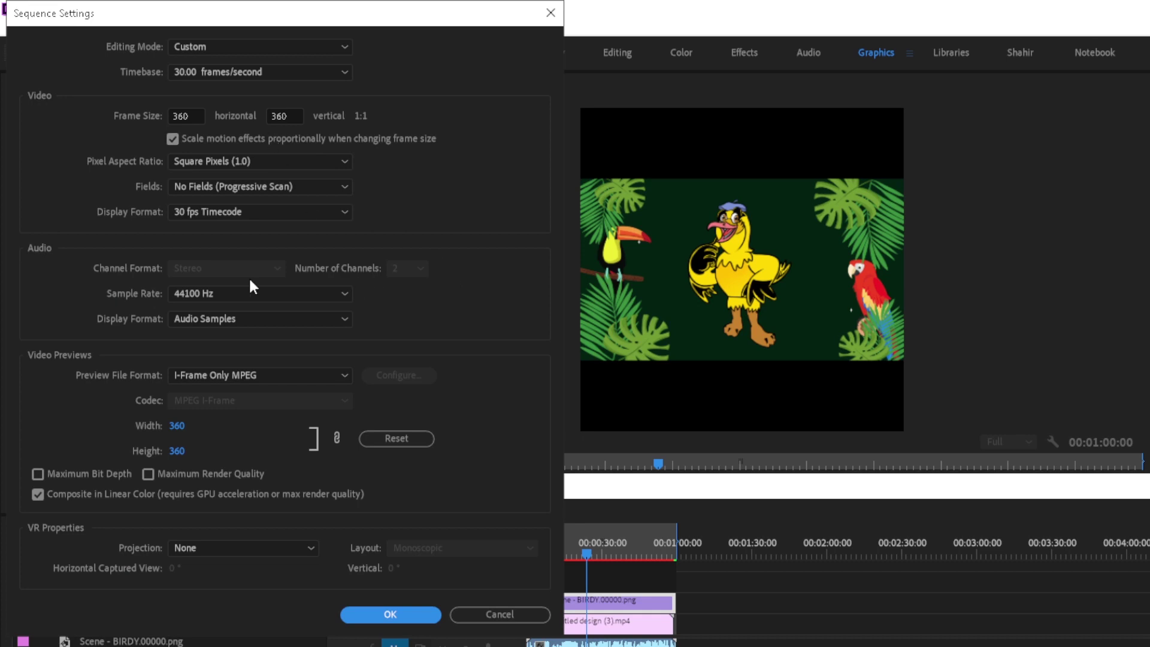
{"action": "double_click", "coordinate": [201, 114]}
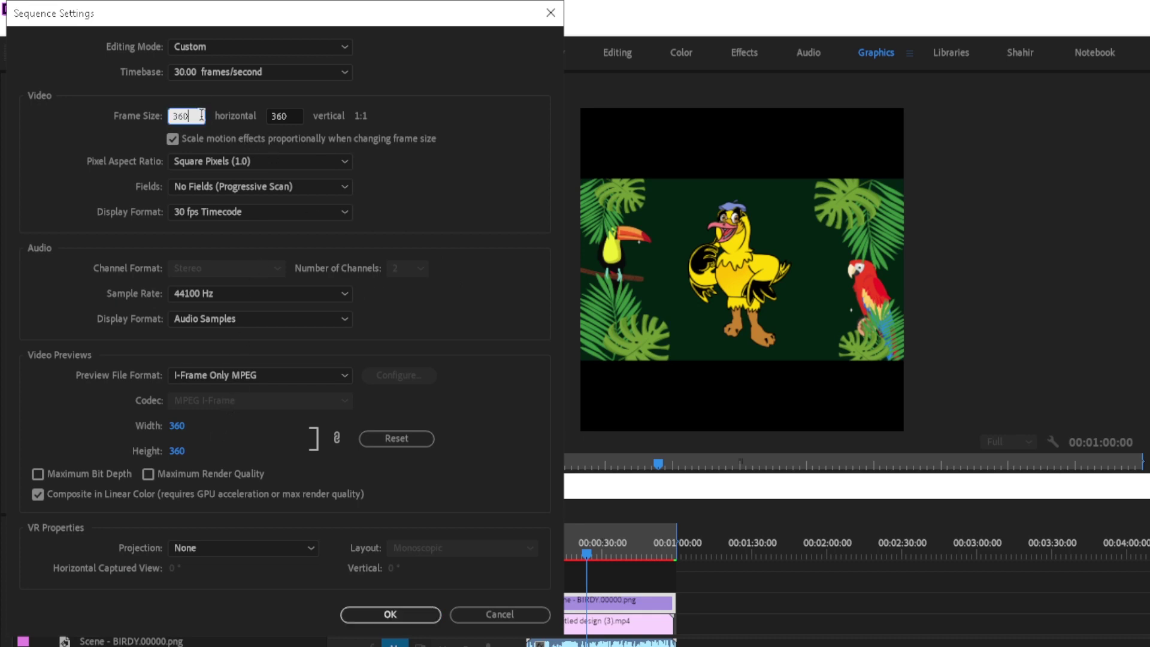
{"action": "left_click_drag", "start_coordinate": [201, 113], "coordinate": [173, 120]}
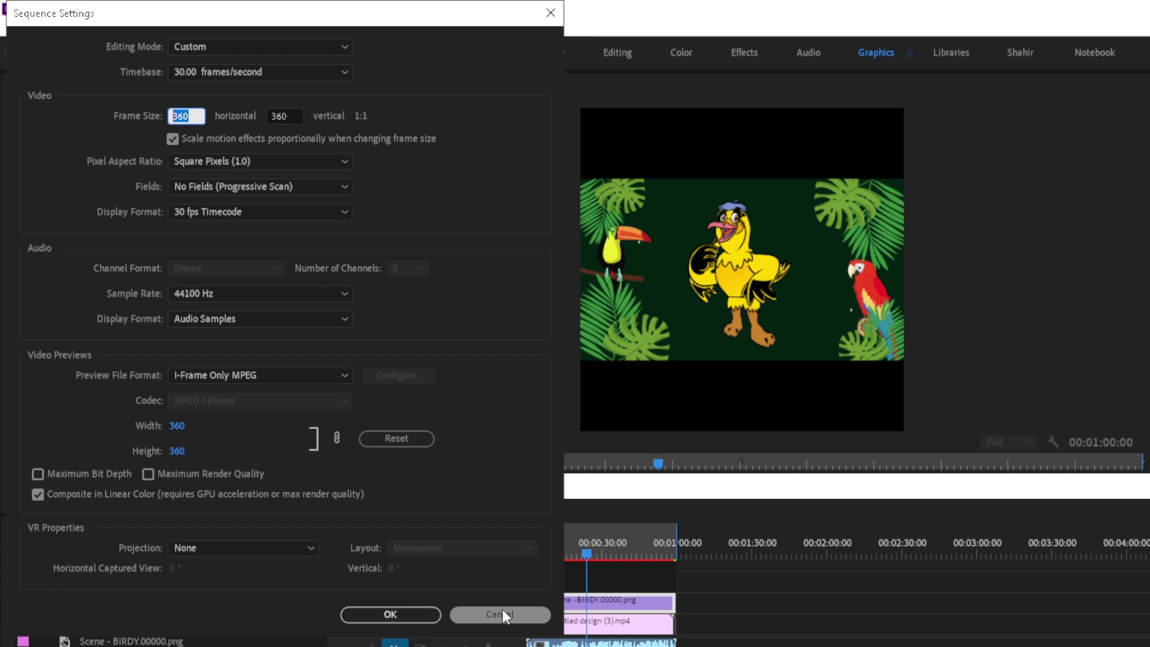
{"action": "left_click", "coordinate": [343, 46]}
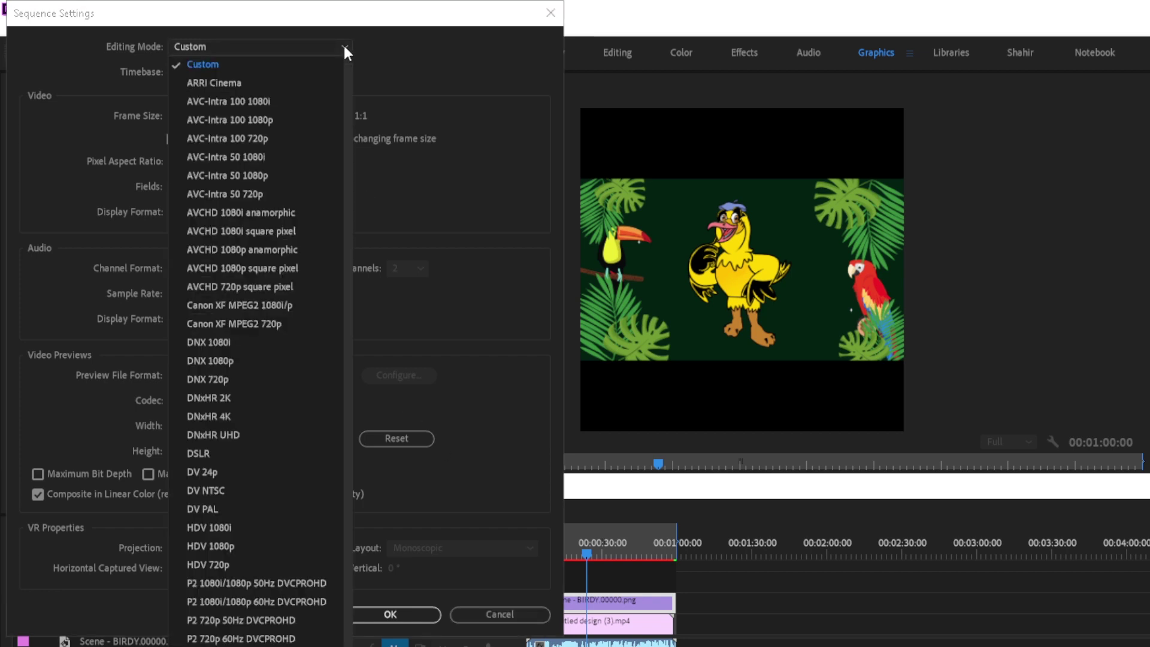
{"action": "left_click", "coordinate": [166, 97]}
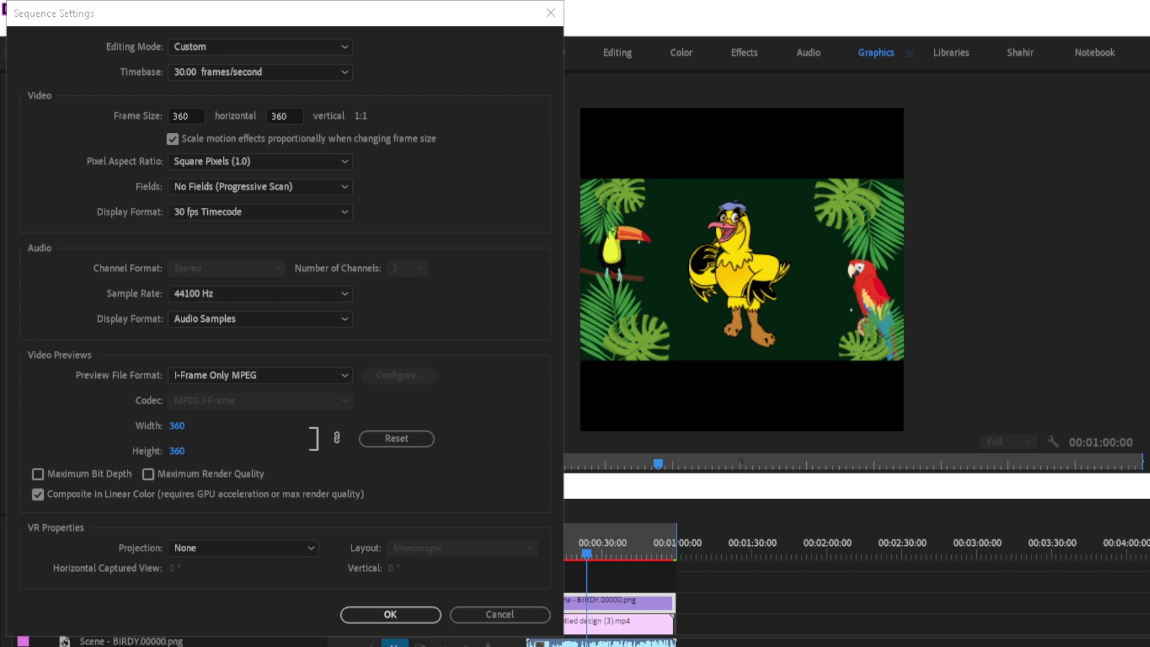
{"action": "double_click", "coordinate": [180, 117]}
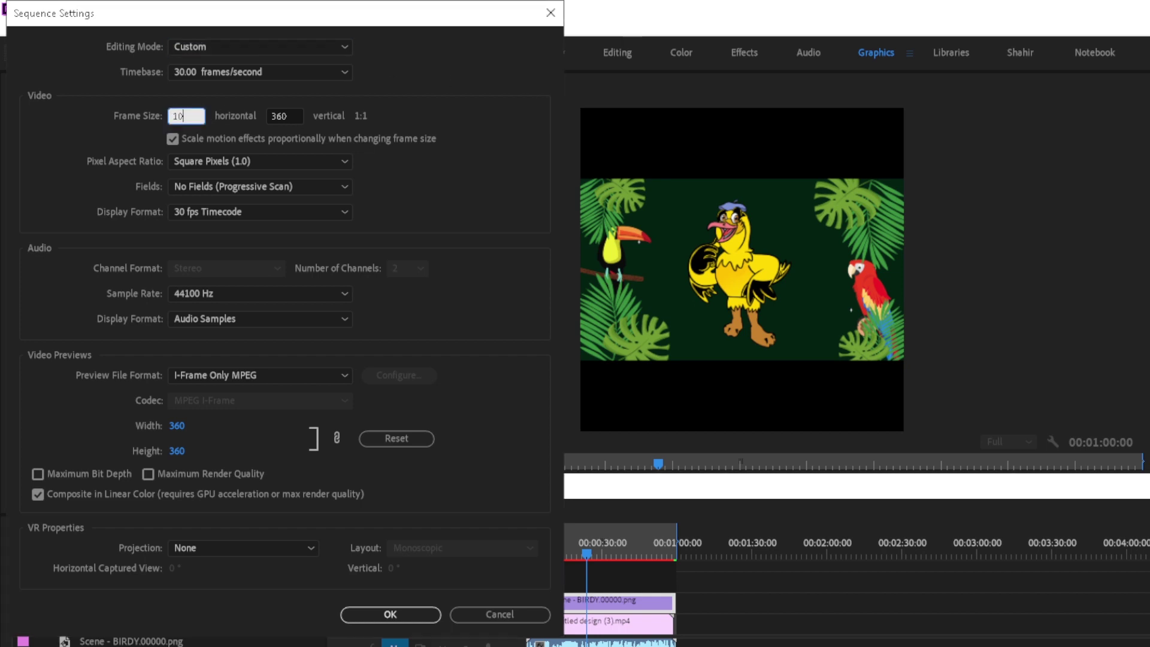
{"action": "type", "text": "1080"}
{"action": "key", "text": "Tab"}
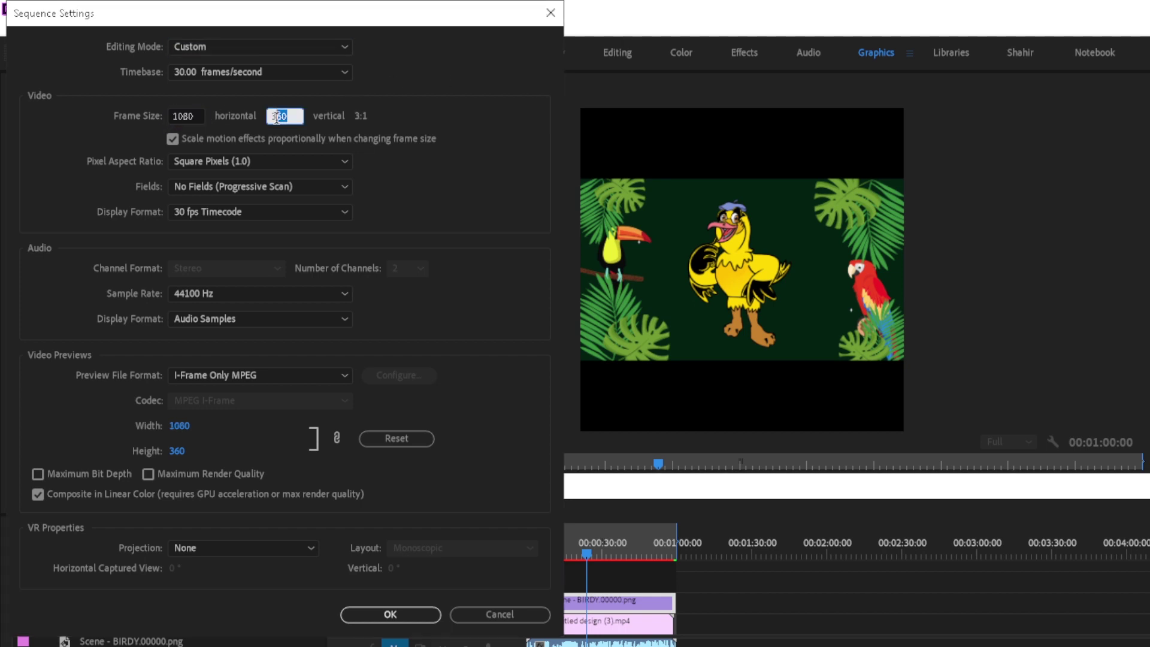
{"action": "type", "text": "1920"}
{"action": "left_click", "coordinate": [414, 613]}
{"action": "left_click", "coordinate": [372, 349]}
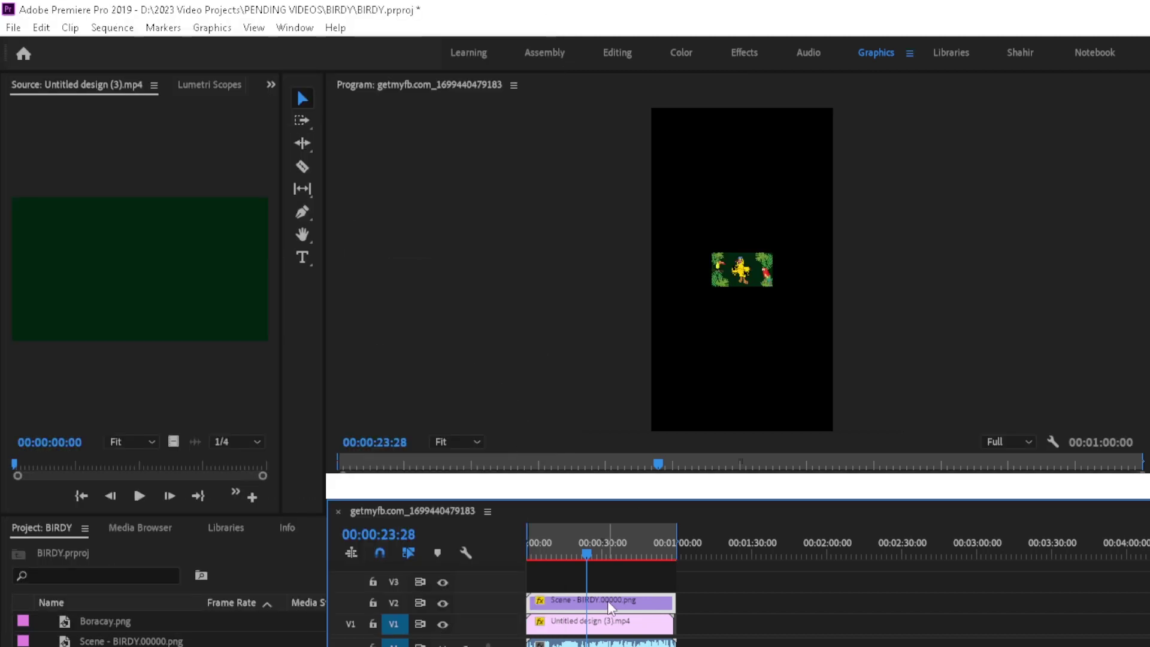
Step: Enlarge the bird clip to about 165.8% and hide the V1 jungle background track
{"action": "left_click", "coordinate": [271, 85]}
{"action": "left_click", "coordinate": [300, 134]}
{"action": "left_click", "coordinate": [570, 599]}
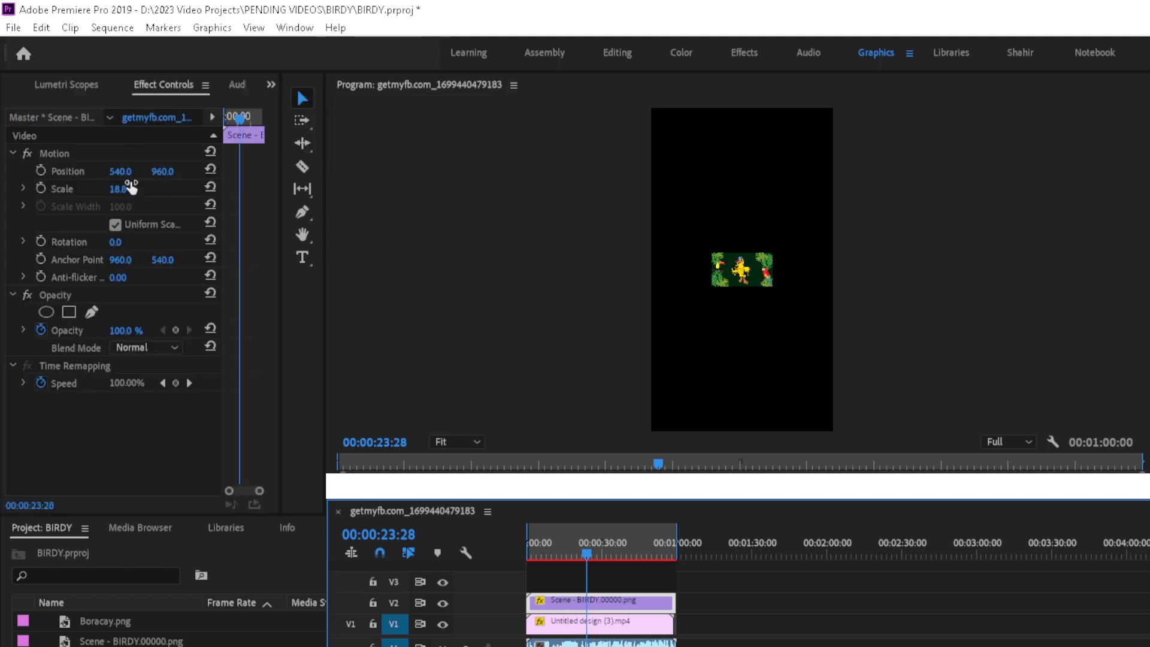
{"action": "mouse_move", "coordinate": [131, 189]}
{"action": "left_mouse_down"}
{"action": "mouse_move", "coordinate": [156, 189]}
{"action": "mouse_move", "coordinate": [123, 189]}
{"action": "left_mouse_up"}
{"action": "left_click", "coordinate": [599, 623]}
{"action": "left_click_drag", "start_coordinate": [587, 552], "coordinate": [519, 541]}
{"action": "key", "text": "space"}
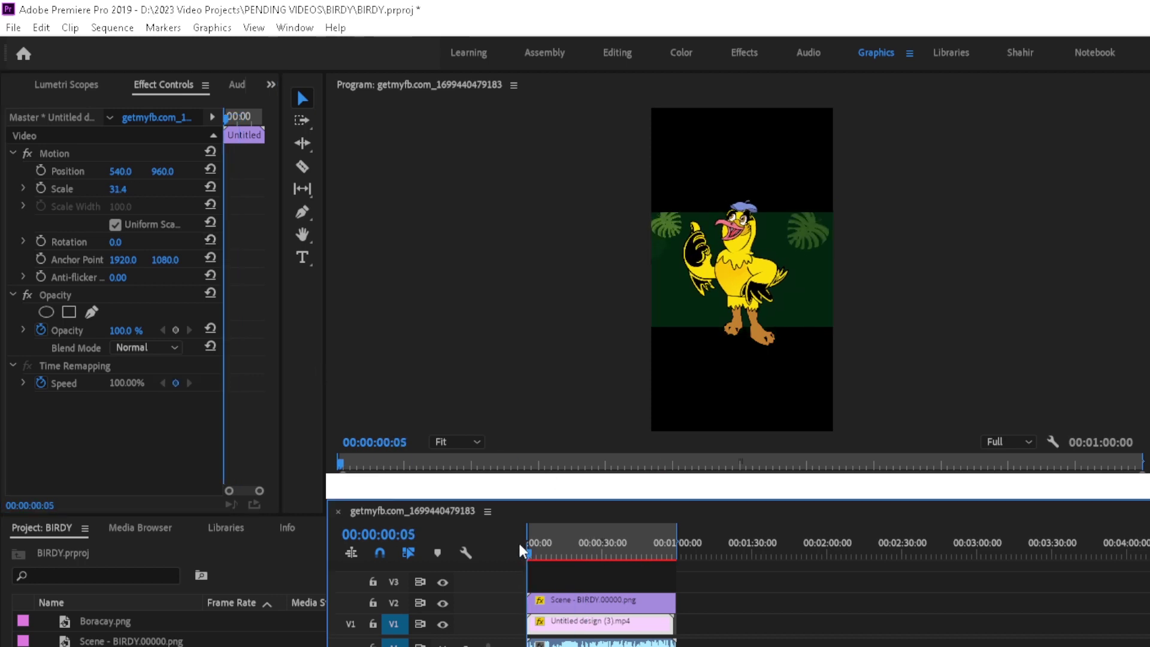
{"action": "left_click", "coordinate": [571, 609]}
{"action": "left_click_drag", "start_coordinate": [117, 189], "coordinate": [186, 189]}
{"action": "left_click", "coordinate": [812, 317]}
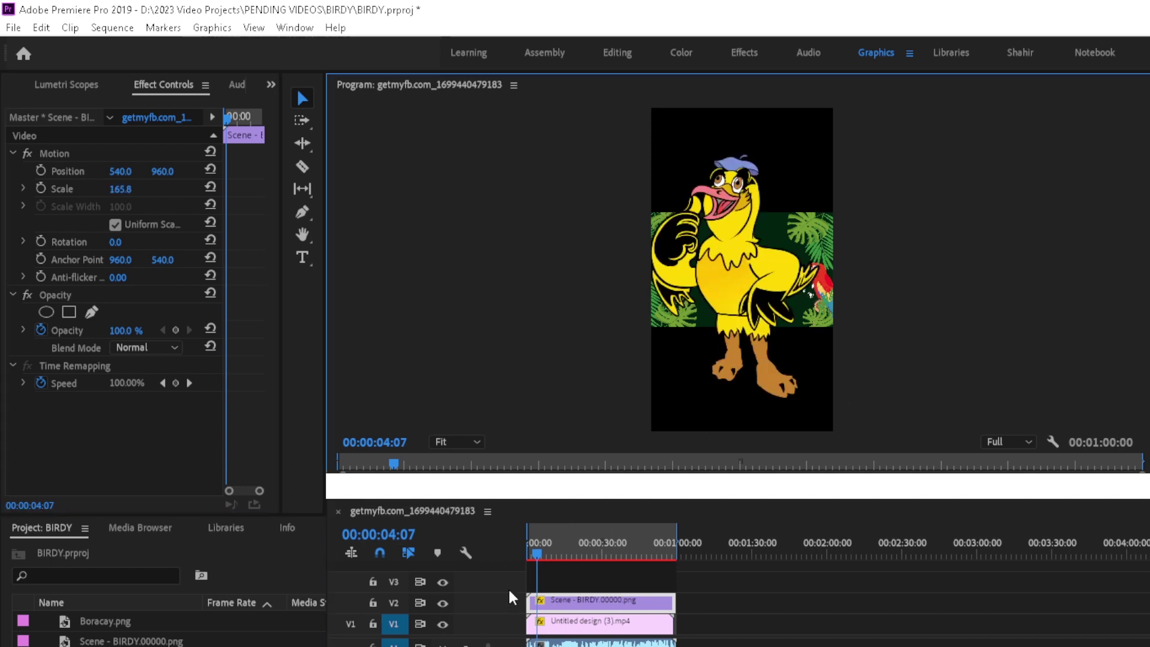
{"action": "left_click", "coordinate": [442, 623]}
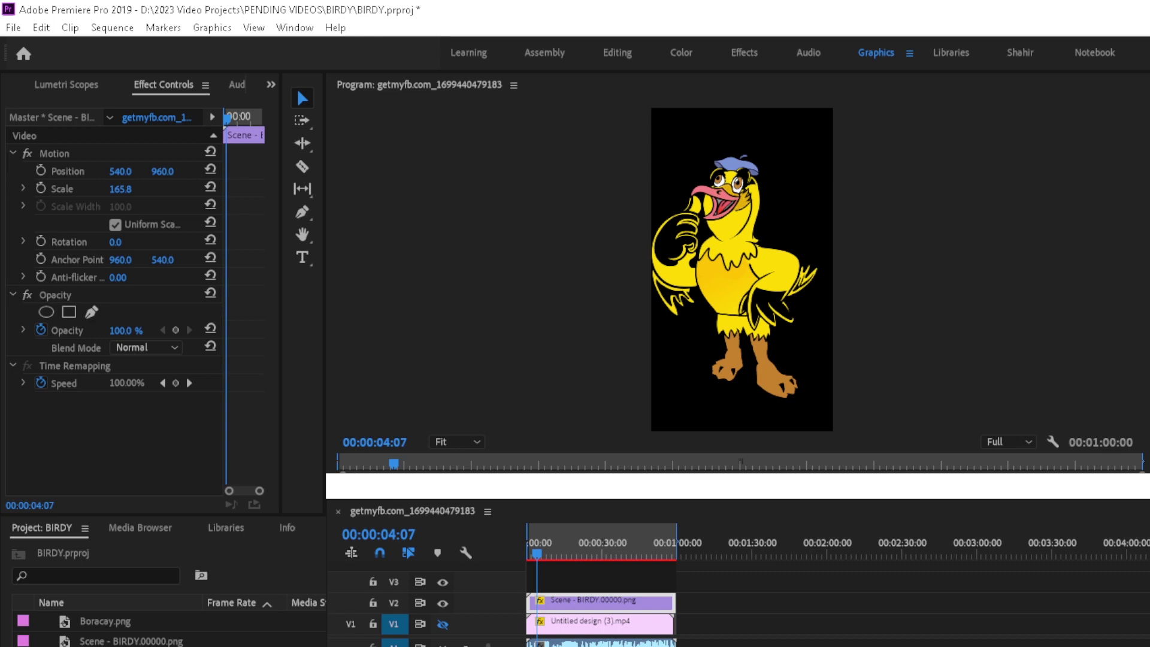
Step: Shrink the bird to 123.8% at position 646, 1235 and preview it
{"action": "left_click", "coordinate": [563, 608]}
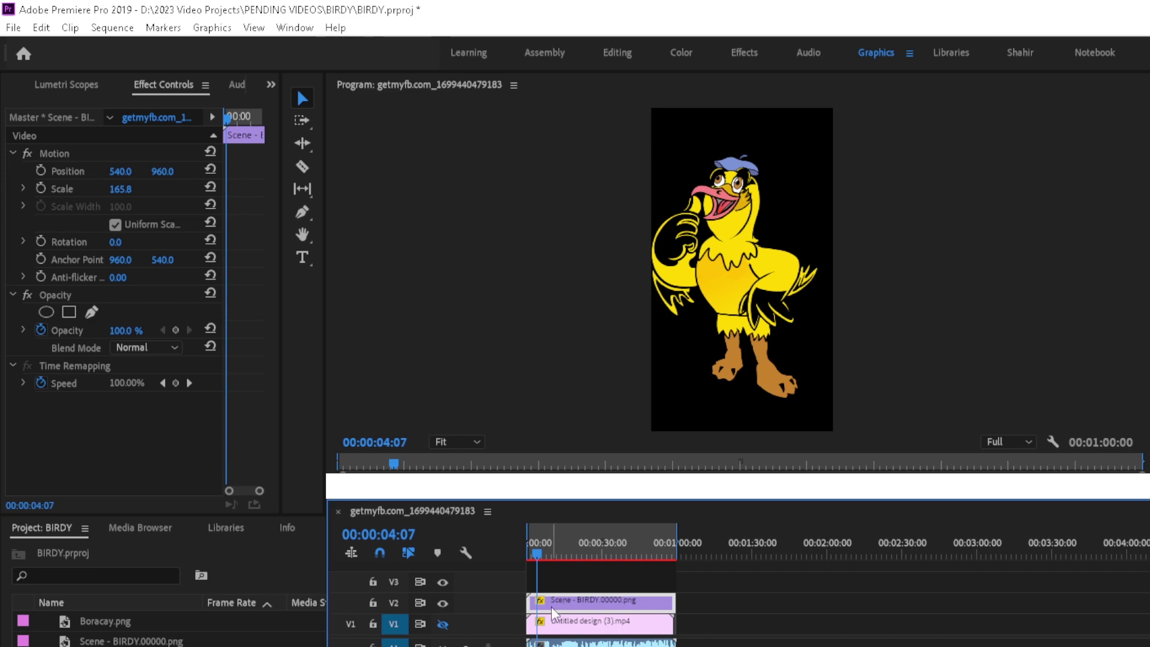
{"action": "left_click_drag", "start_coordinate": [120, 189], "coordinate": [89, 188]}
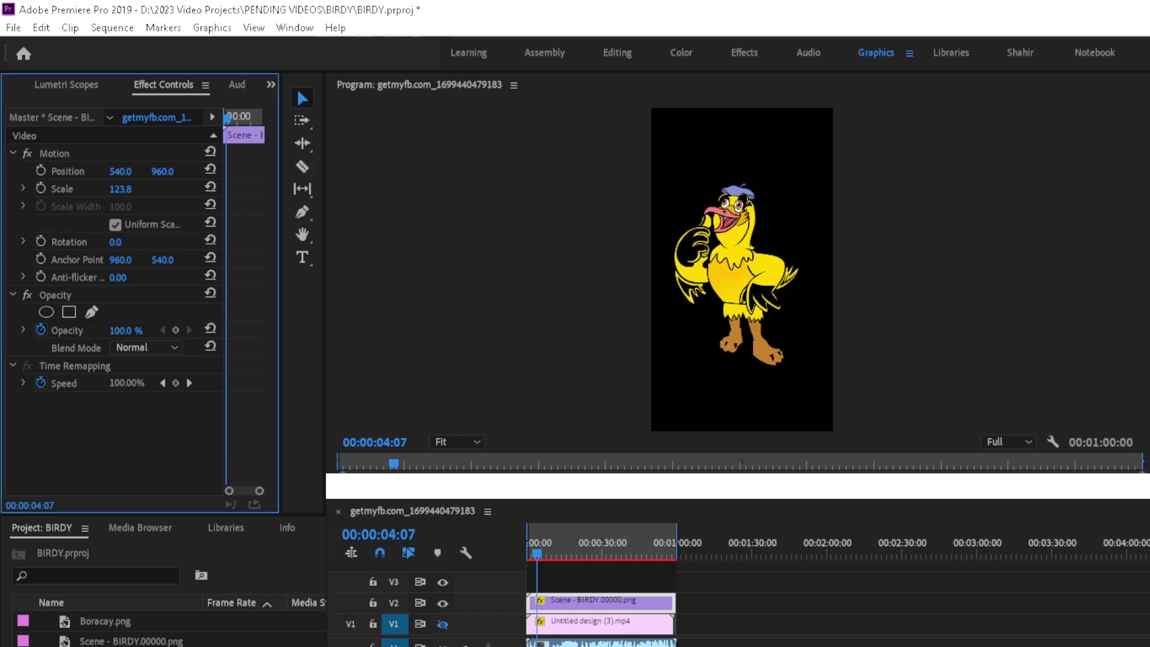
{"action": "left_click_drag", "start_coordinate": [163, 171], "coordinate": [209, 171]}
{"action": "left_click_drag", "start_coordinate": [120, 171], "coordinate": [150, 172]}
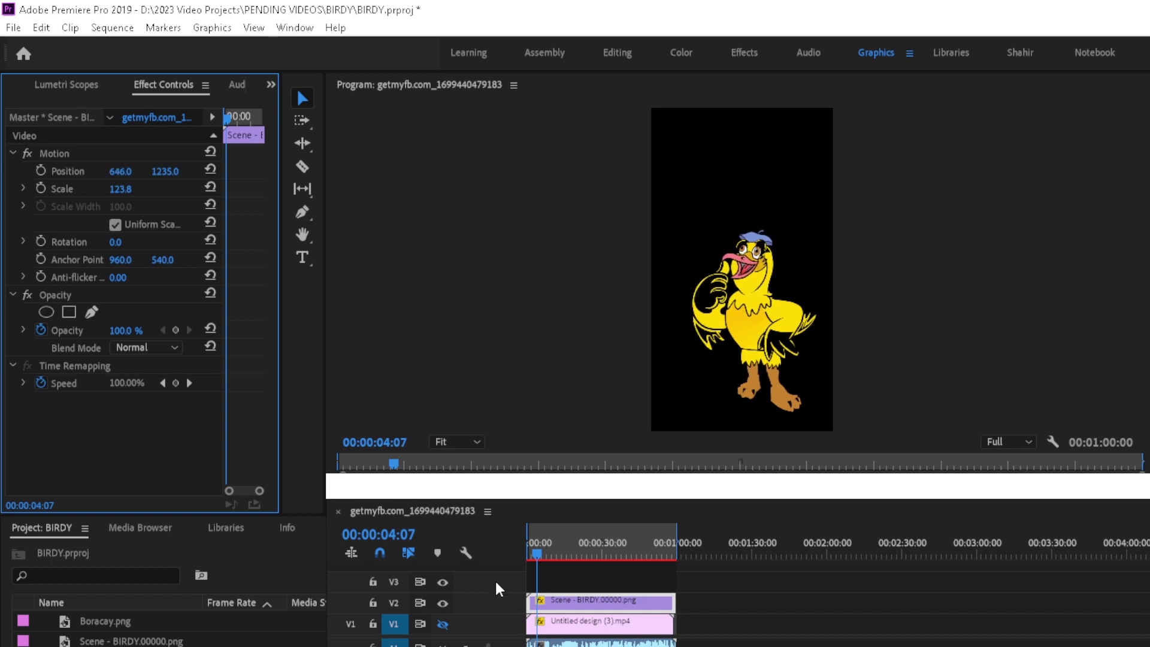
{"action": "key", "text": "space"}
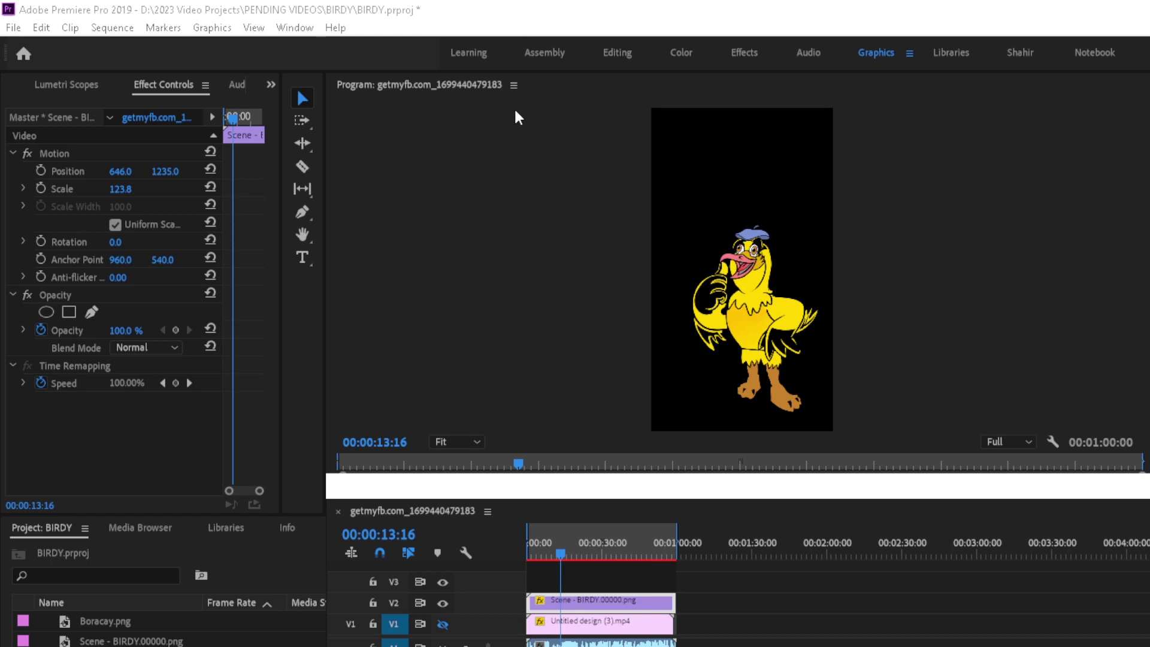
{"action": "mouse_move", "coordinate": [532, 530]}
{"action": "left_mouse_down"}
{"action": "mouse_move", "coordinate": [527, 544]}
{"action": "mouse_move", "coordinate": [554, 545]}
{"action": "left_mouse_up"}
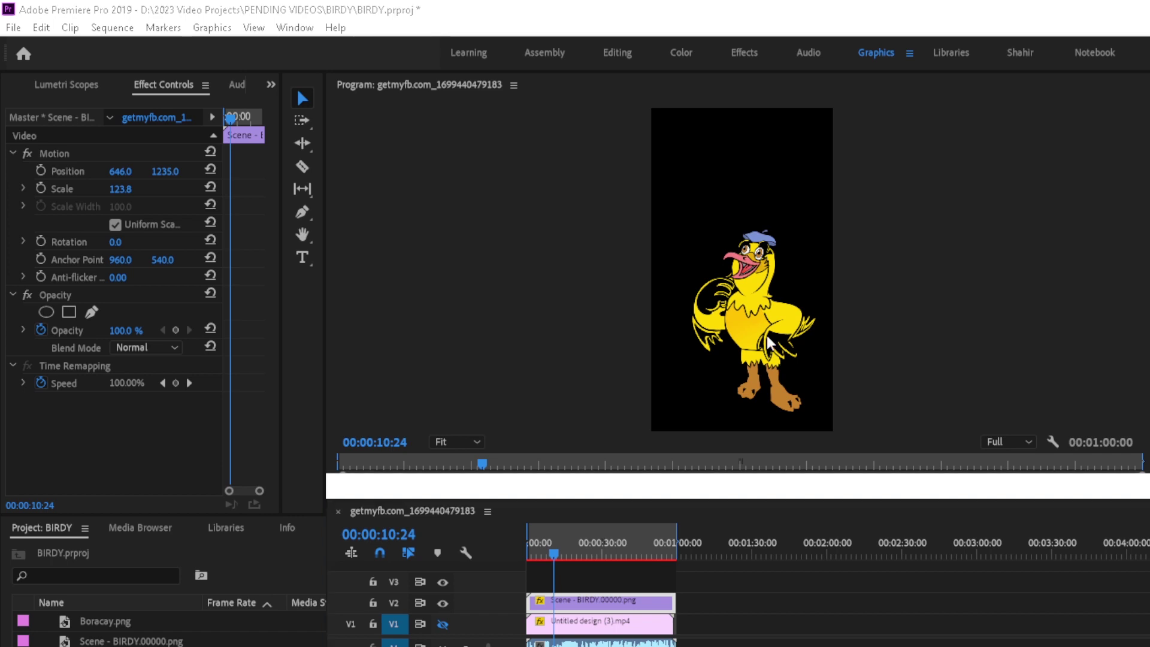
{"action": "left_click", "coordinate": [867, 609]}
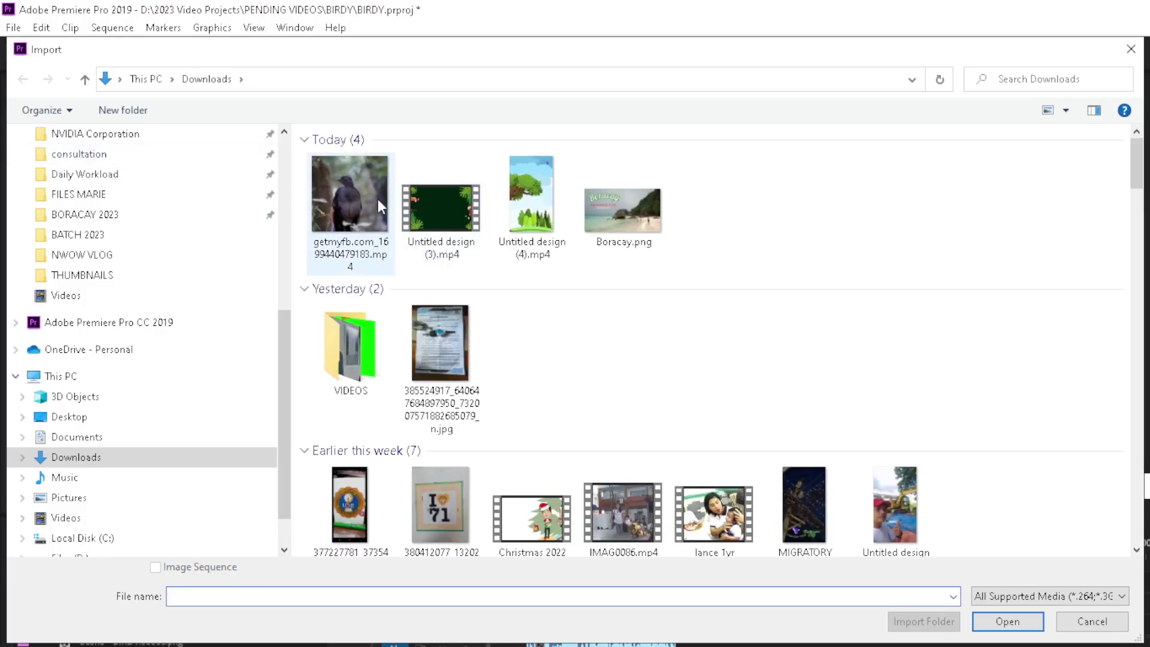
Step: Import Untitled design (4).mp4 onto visible V1 under the bird, scaled to about 45%
{"action": "double_click", "coordinate": [377, 199]}
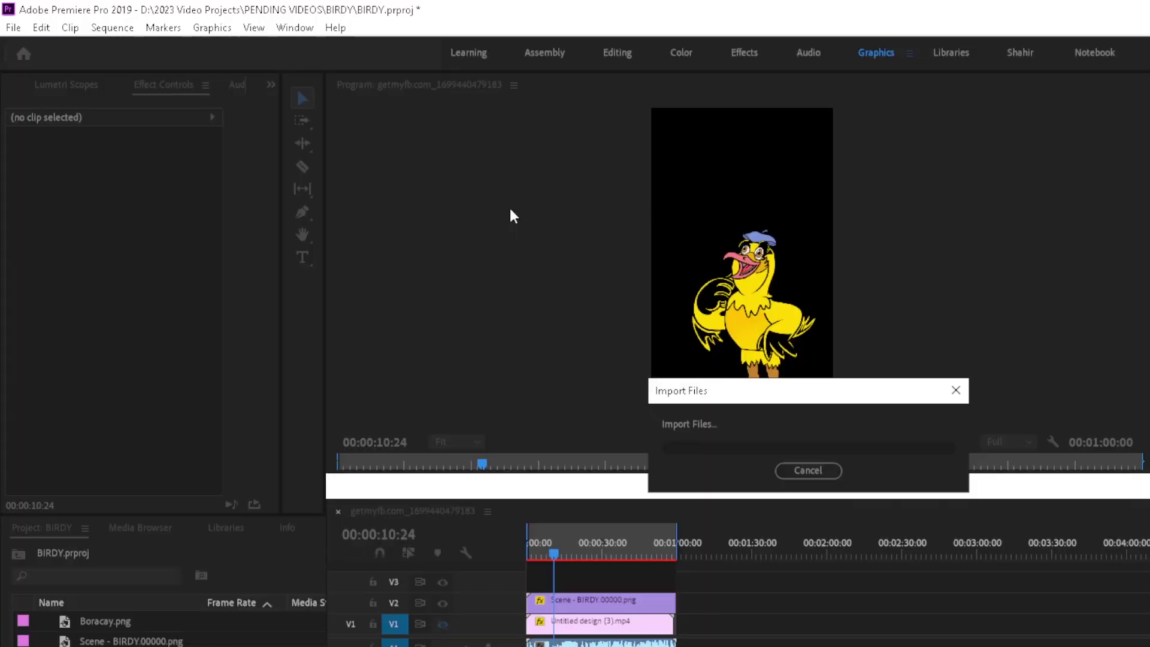
{"action": "left_click", "coordinate": [44, 466]}
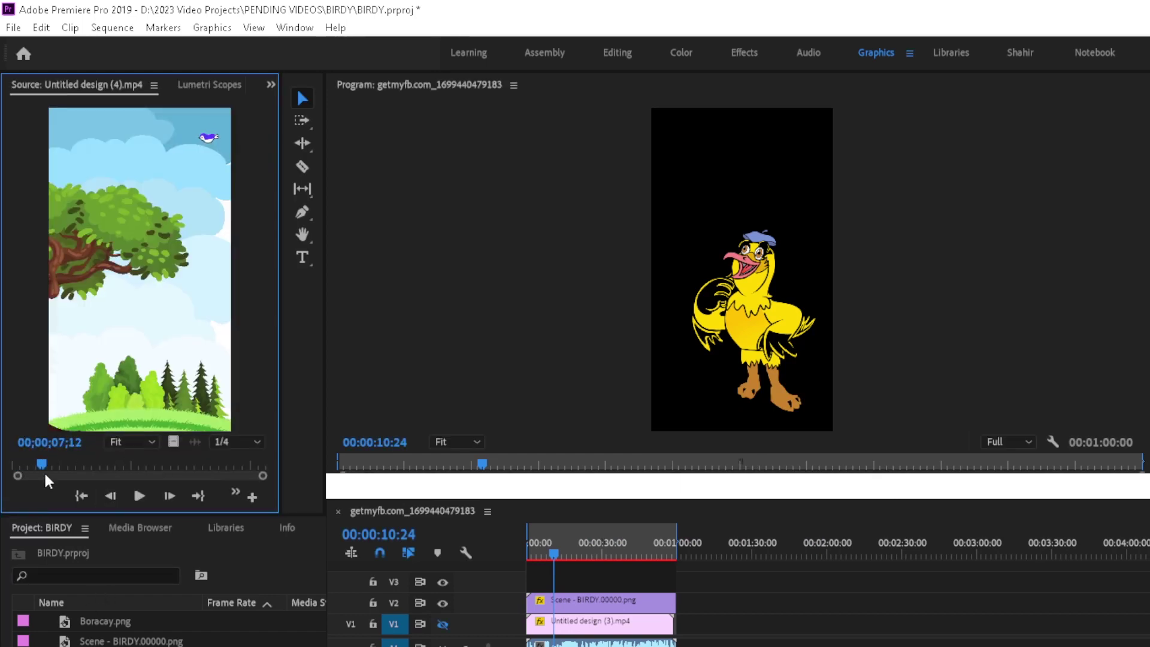
{"action": "mouse_move", "coordinate": [139, 270]}
{"action": "left_mouse_down"}
{"action": "mouse_move", "coordinate": [552, 639]}
{"action": "mouse_move", "coordinate": [552, 626]}
{"action": "left_mouse_up"}
{"action": "left_click_drag", "start_coordinate": [562, 550], "coordinate": [534, 554]}
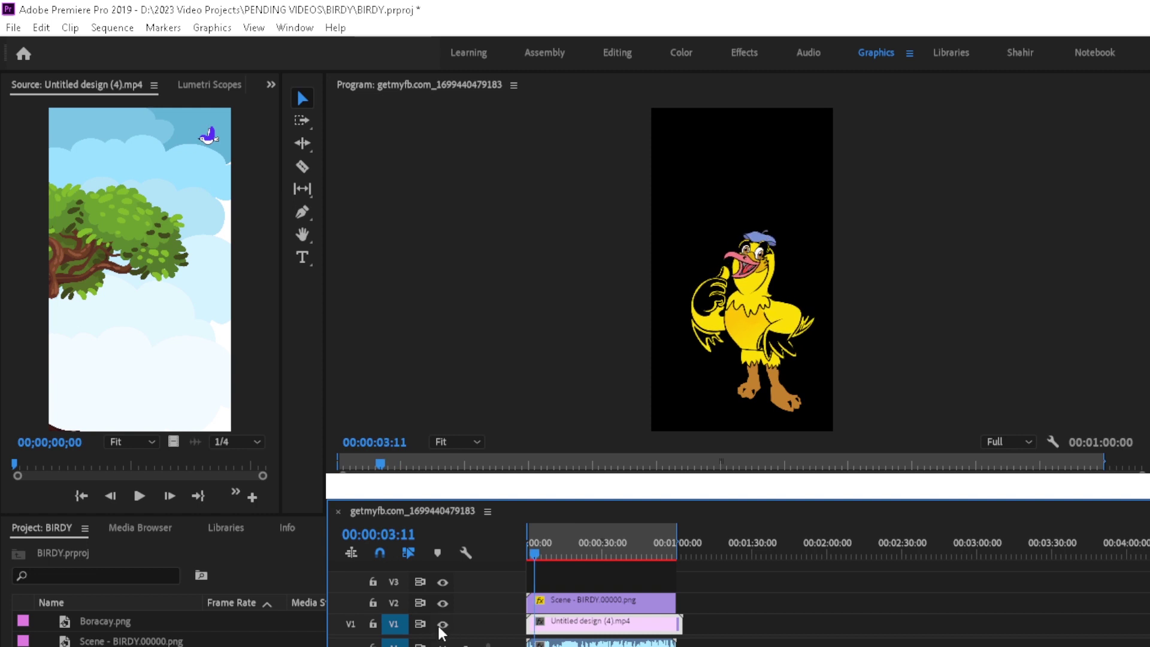
{"action": "left_click", "coordinate": [442, 624]}
{"action": "left_click", "coordinate": [270, 84]}
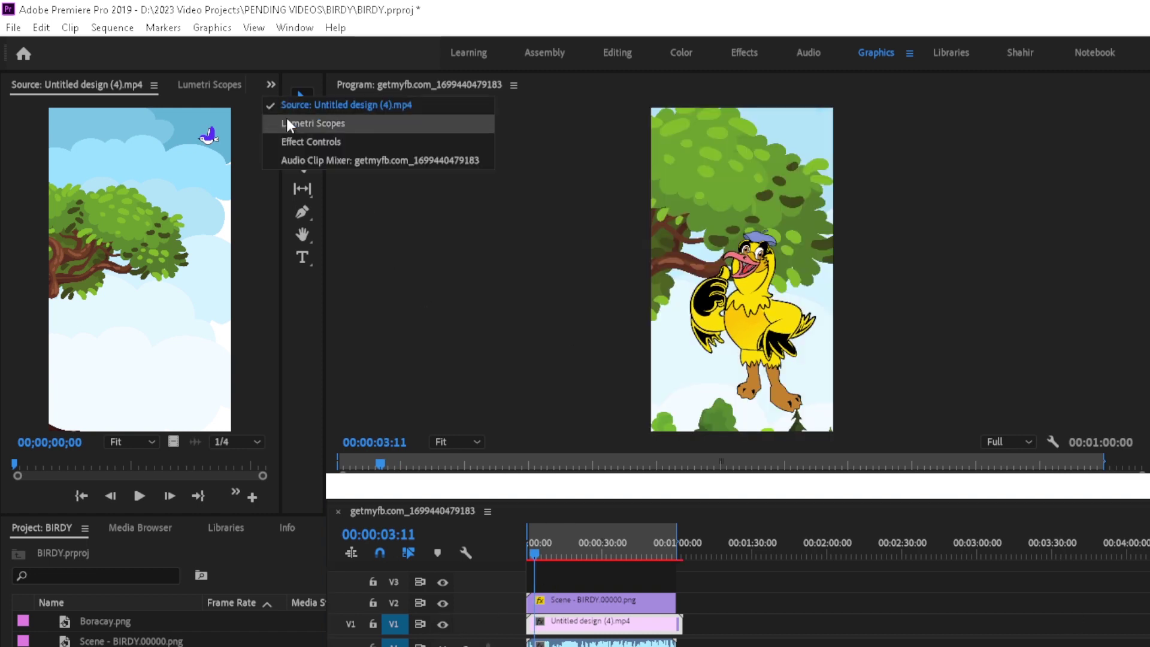
{"action": "left_click", "coordinate": [291, 143]}
{"action": "mouse_move", "coordinate": [119, 189]}
{"action": "left_mouse_down"}
{"action": "mouse_move", "coordinate": [96, 188]}
{"action": "mouse_move", "coordinate": [197, 172]}
{"action": "left_mouse_up"}
Step: Set the bird to 154.8% scale at position 610, 1307, previewing playback from the start
{"action": "left_click", "coordinate": [569, 600]}
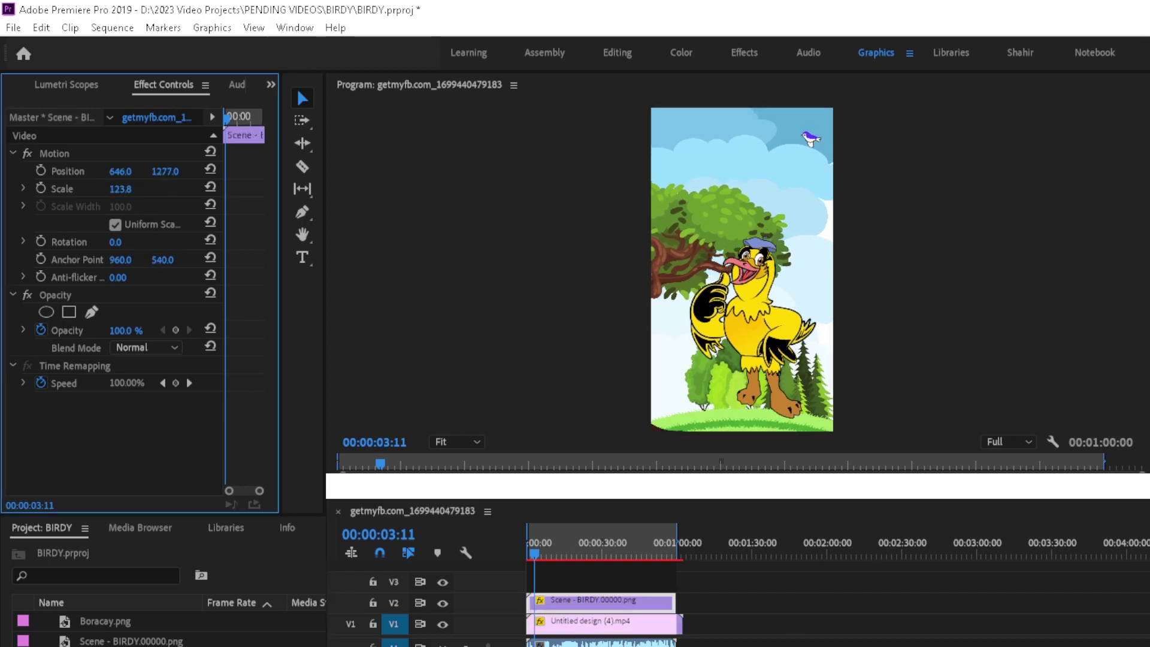
{"action": "mouse_move", "coordinate": [123, 189]}
{"action": "left_mouse_down"}
{"action": "mouse_move", "coordinate": [156, 189]}
{"action": "mouse_move", "coordinate": [144, 172]}
{"action": "mouse_move", "coordinate": [119, 171]}
{"action": "mouse_move", "coordinate": [110, 189]}
{"action": "mouse_move", "coordinate": [181, 172]}
{"action": "left_mouse_up"}
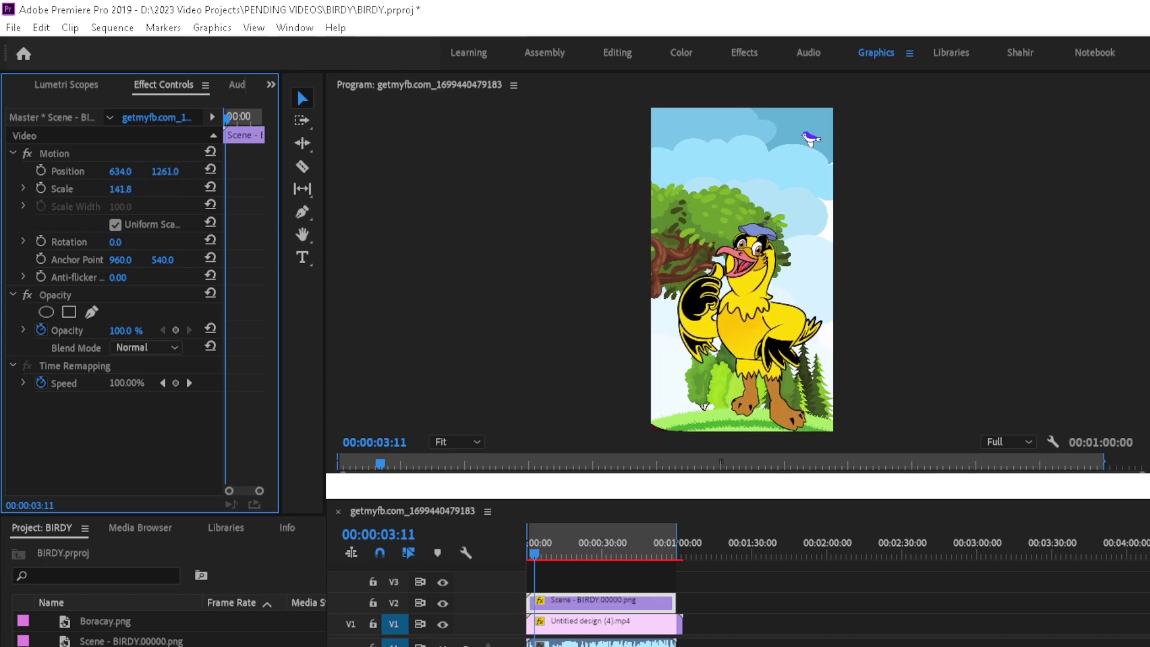
{"action": "left_click", "coordinate": [534, 558]}
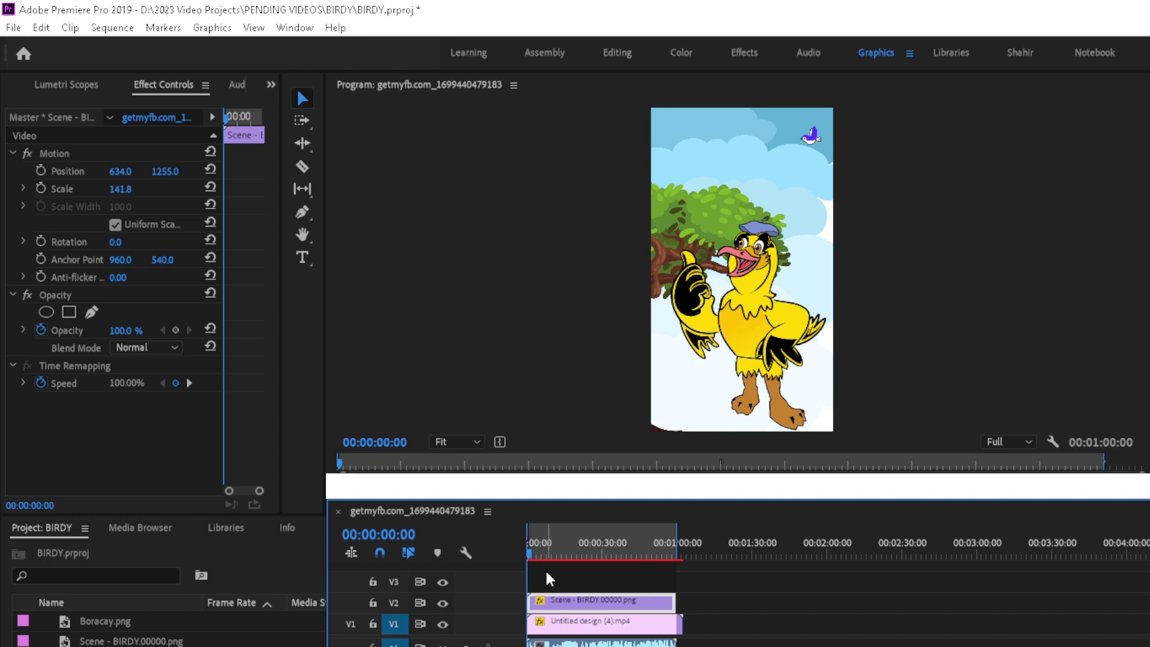
{"action": "key", "text": "space"}
{"action": "left_click", "coordinate": [530, 548]}
{"action": "key", "text": "space"}
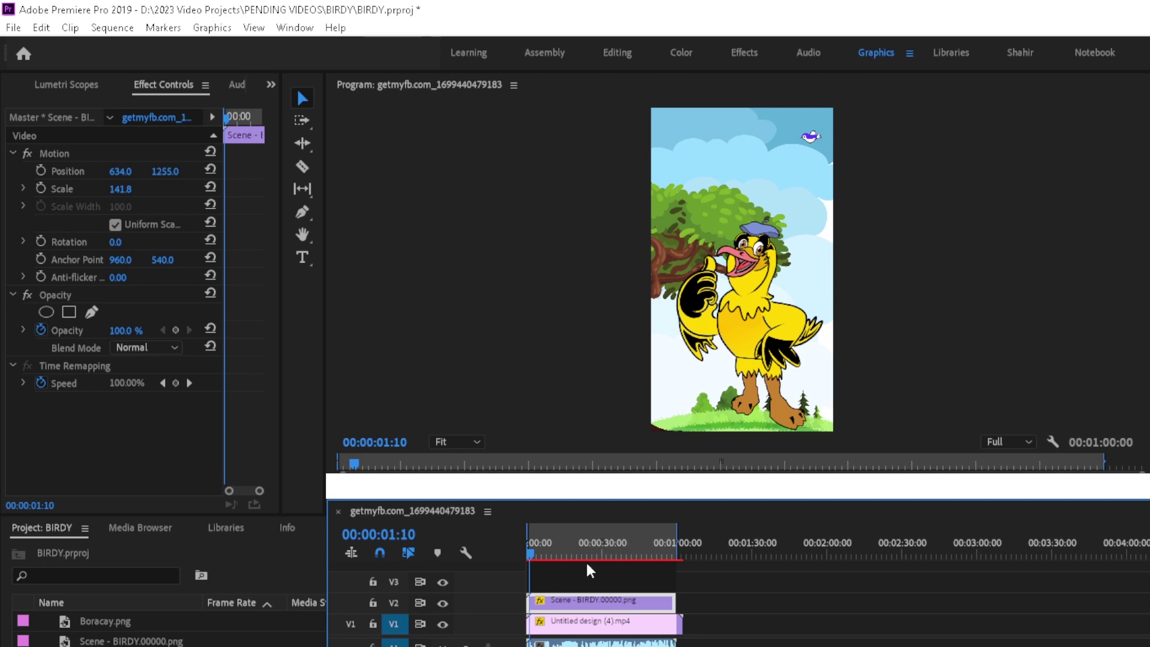
{"action": "left_click", "coordinate": [122, 188]}
{"action": "left_click_drag", "start_coordinate": [162, 177], "coordinate": [158, 174]}
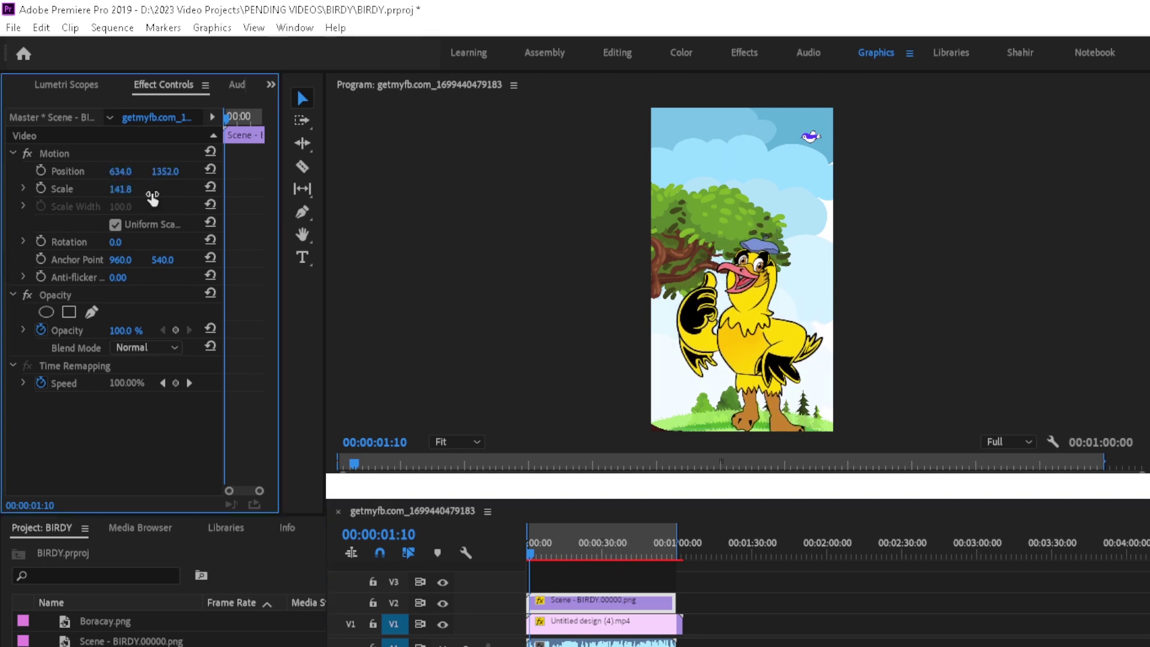
{"action": "mouse_move", "coordinate": [121, 188]}
{"action": "left_mouse_down"}
{"action": "mouse_move", "coordinate": [144, 188]}
{"action": "mouse_move", "coordinate": [111, 171]}
{"action": "mouse_move", "coordinate": [150, 171]}
{"action": "left_mouse_up"}
{"action": "left_click", "coordinate": [521, 577]}
{"action": "key", "text": "Home"}
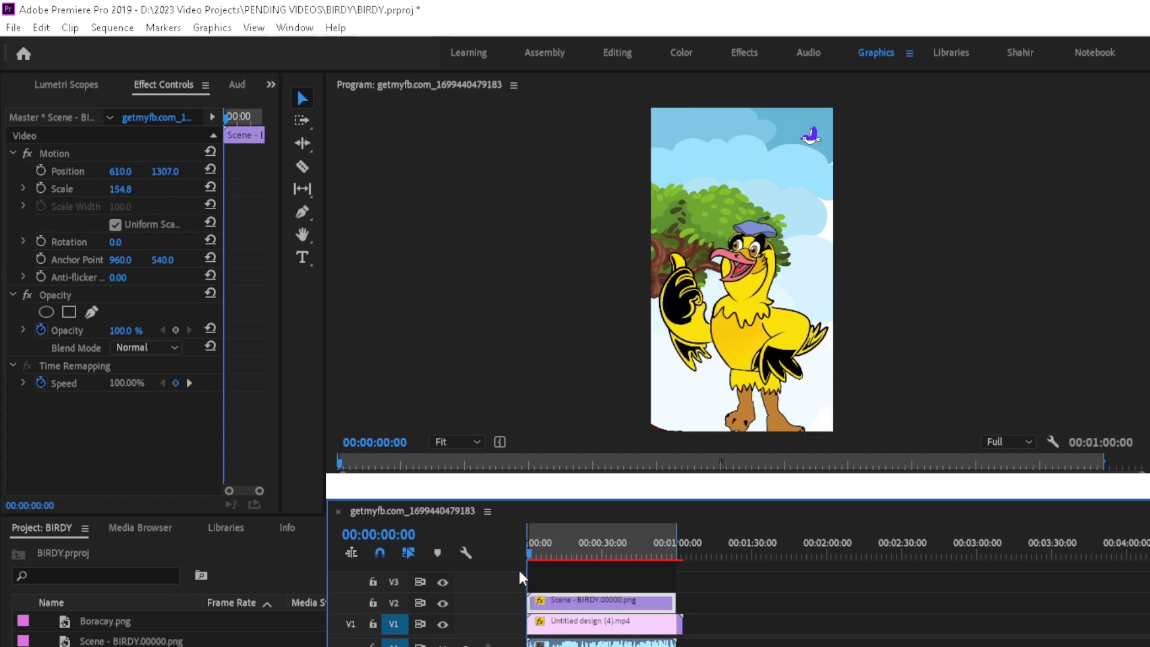
{"action": "key", "text": "space"}
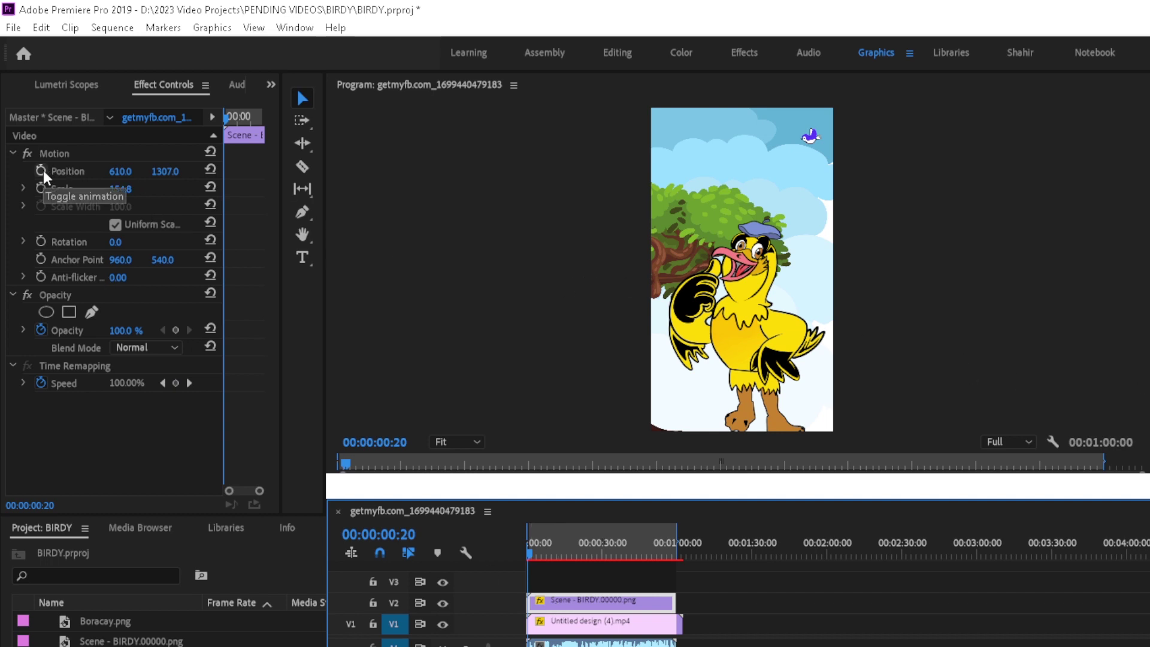
Step: Add a Scale keyframe and move the bird's anchor point down toward its feet
{"action": "left_click", "coordinate": [40, 189]}
{"action": "left_click_drag", "start_coordinate": [281, 212], "coordinate": [386, 212]}
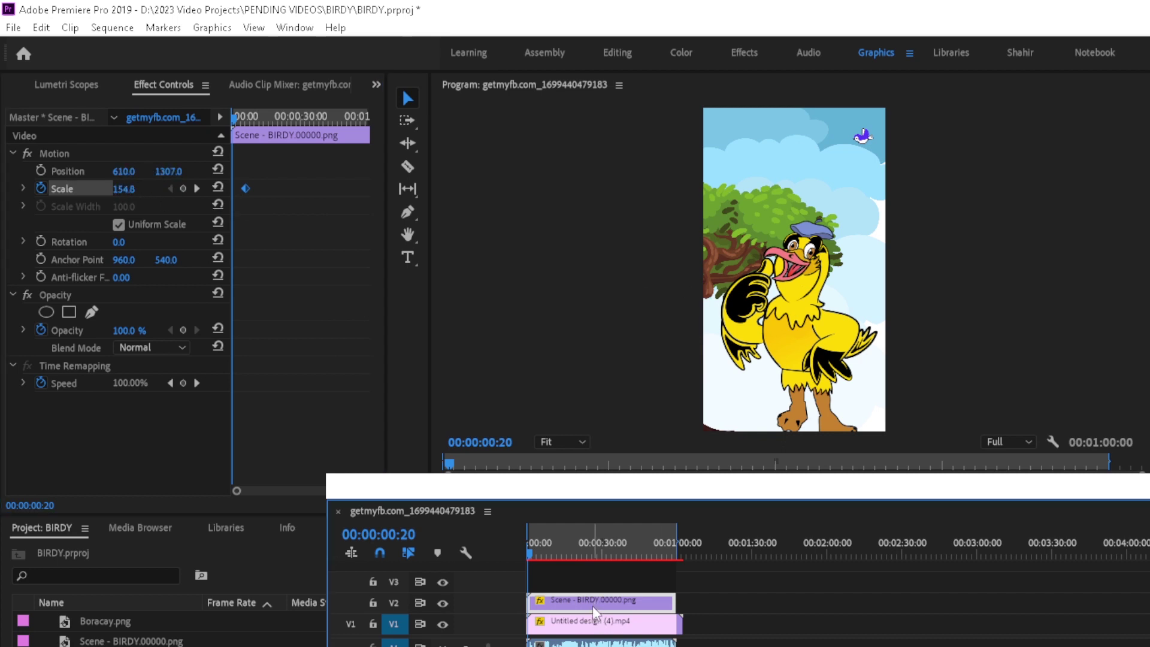
{"action": "left_click", "coordinate": [116, 157]}
{"action": "left_click_drag", "start_coordinate": [806, 328], "coordinate": [807, 420]}
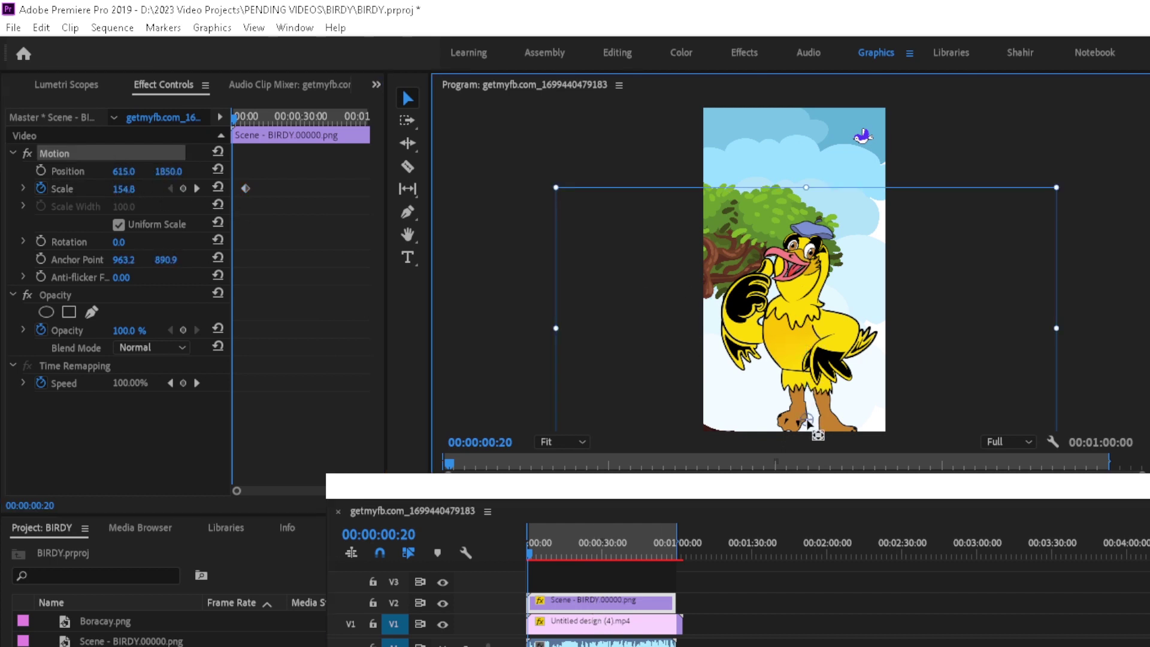
{"action": "left_click", "coordinate": [128, 184]}
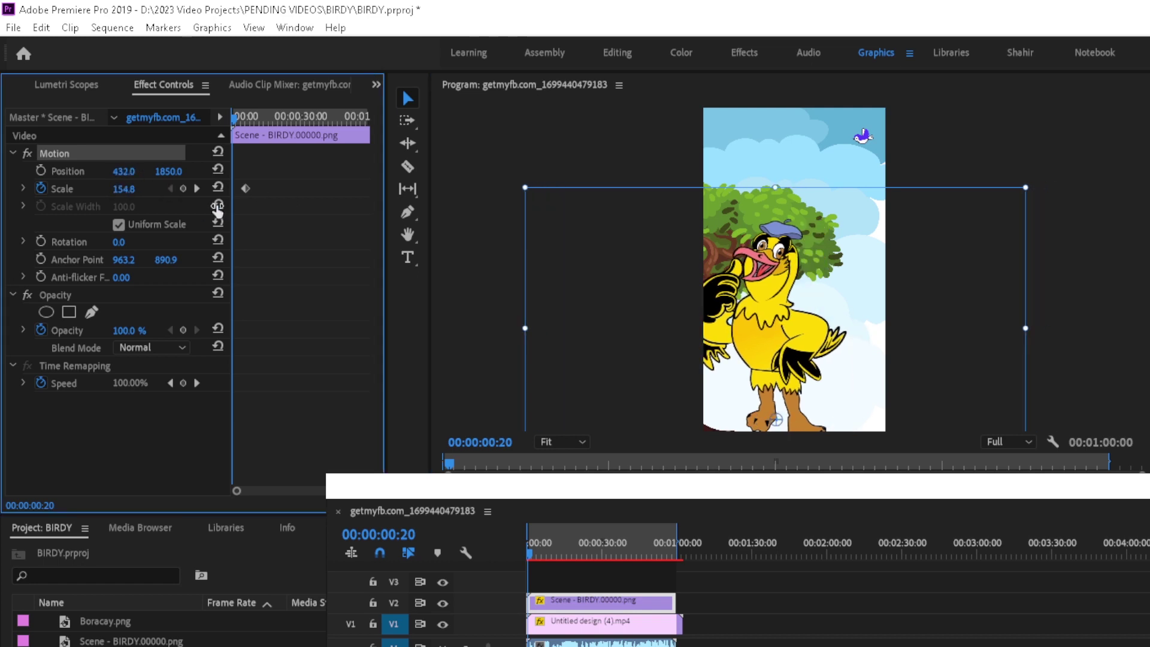
{"action": "mouse_move", "coordinate": [124, 171]}
{"action": "left_mouse_down"}
{"action": "mouse_move", "coordinate": [144, 172]}
{"action": "mouse_move", "coordinate": [364, 470]}
{"action": "left_mouse_up"}
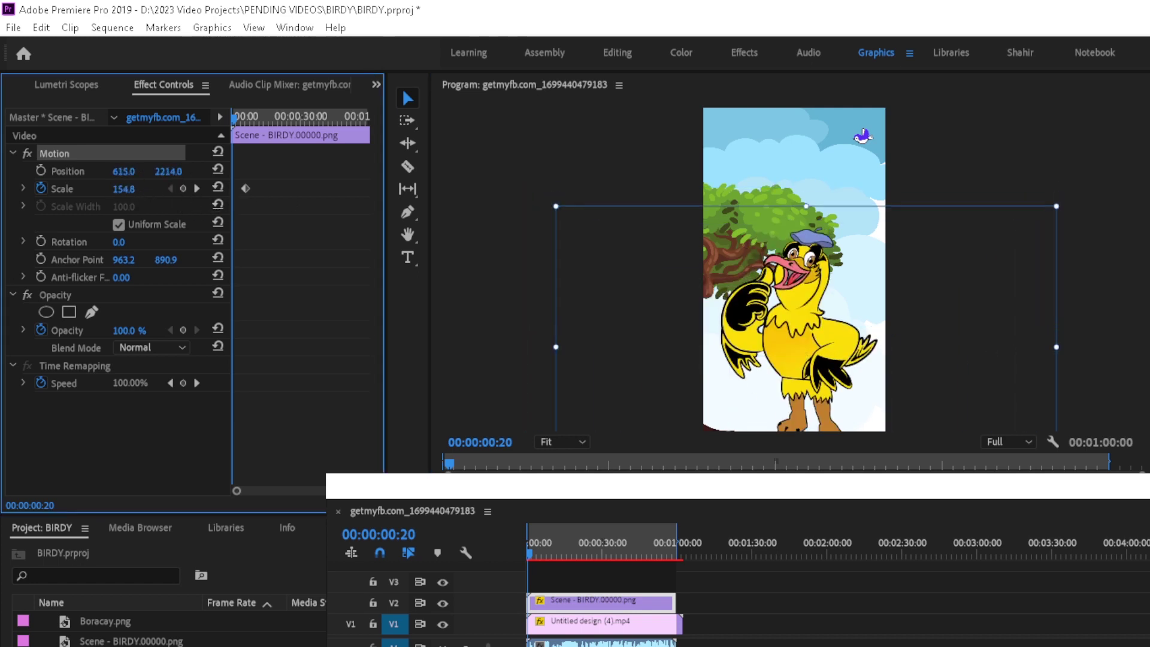
{"action": "key", "text": "space"}
{"action": "key", "text": "space"}
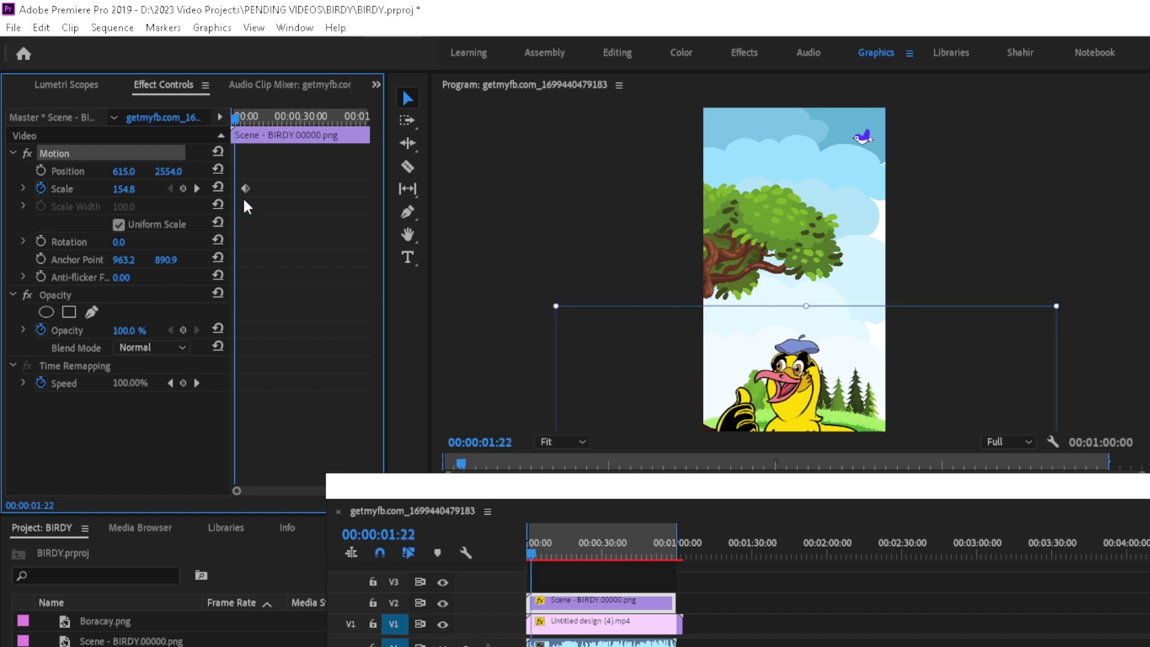
Step: Add a second Scale keyframe about four seconds in, with the bird raised before the tree
{"action": "left_click_drag", "start_coordinate": [245, 188], "coordinate": [236, 188]}
{"action": "left_click_drag", "start_coordinate": [239, 119], "coordinate": [243, 120]}
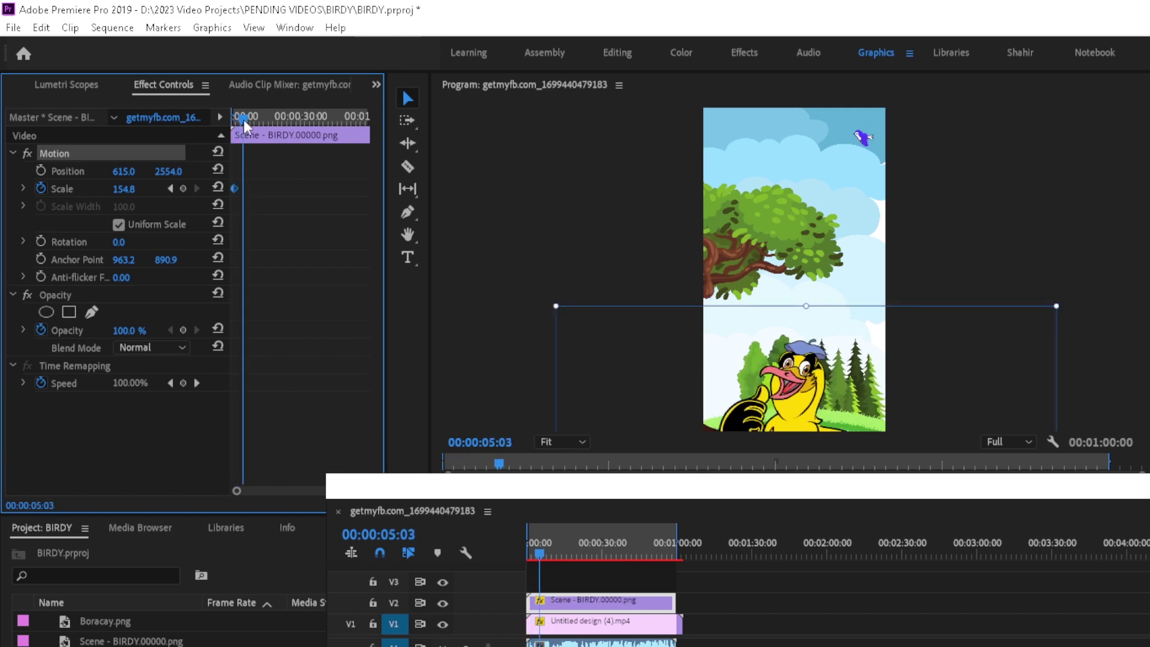
{"action": "mouse_move", "coordinate": [168, 172]}
{"action": "left_mouse_down"}
{"action": "mouse_move", "coordinate": [108, 172]}
{"action": "mouse_move", "coordinate": [162, 172]}
{"action": "left_mouse_up"}
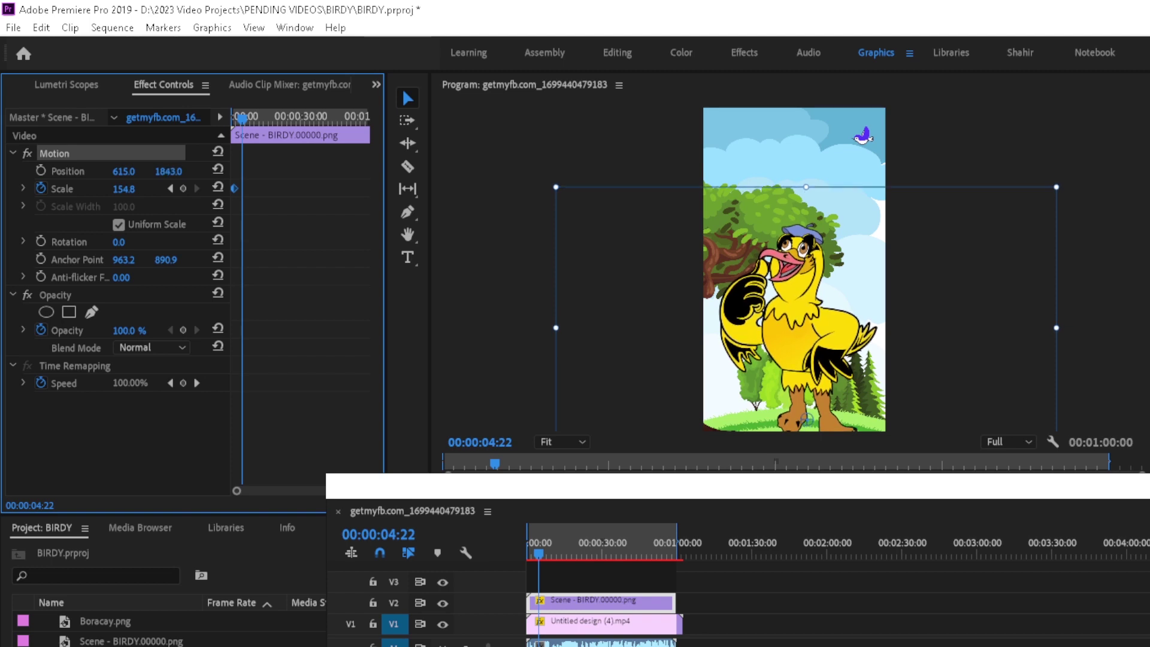
{"action": "left_click", "coordinate": [183, 188]}
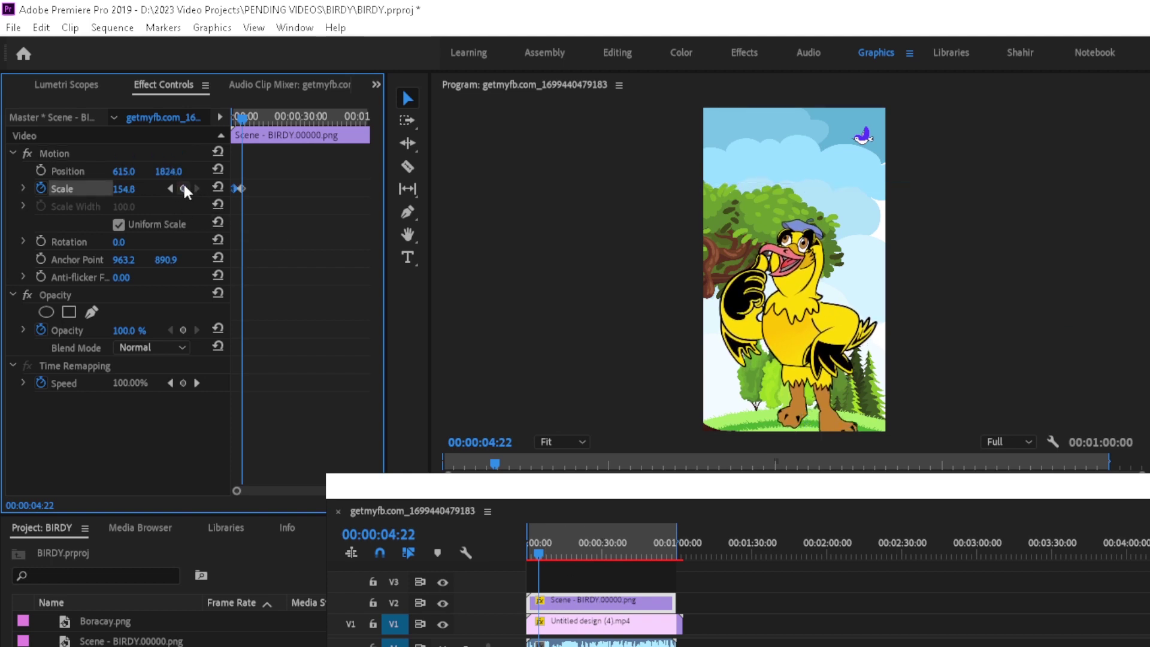
{"action": "left_click", "coordinate": [534, 551]}
{"action": "key", "text": "space"}
Step: Try shrinking the bird to 154.8 and lowering it below frame, then undo
{"action": "left_click", "coordinate": [170, 188]}
{"action": "left_click_drag", "start_coordinate": [124, 188], "coordinate": [103, 189]}
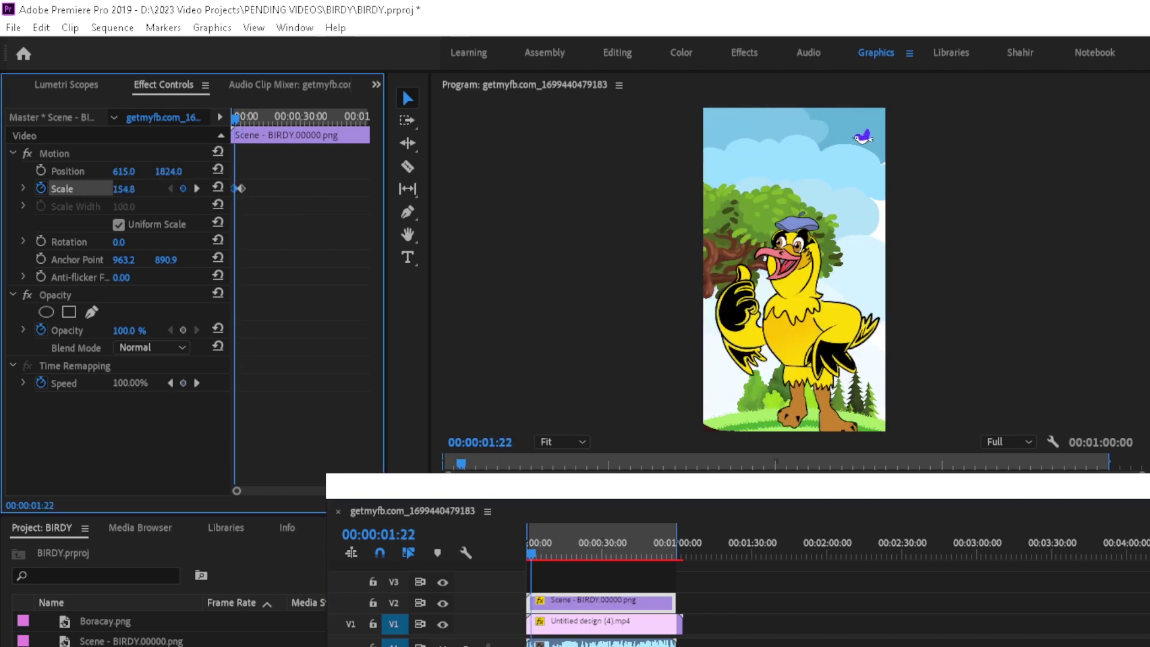
{"action": "left_click_drag", "start_coordinate": [168, 171], "coordinate": [216, 171]}
{"action": "key", "text": "space"}
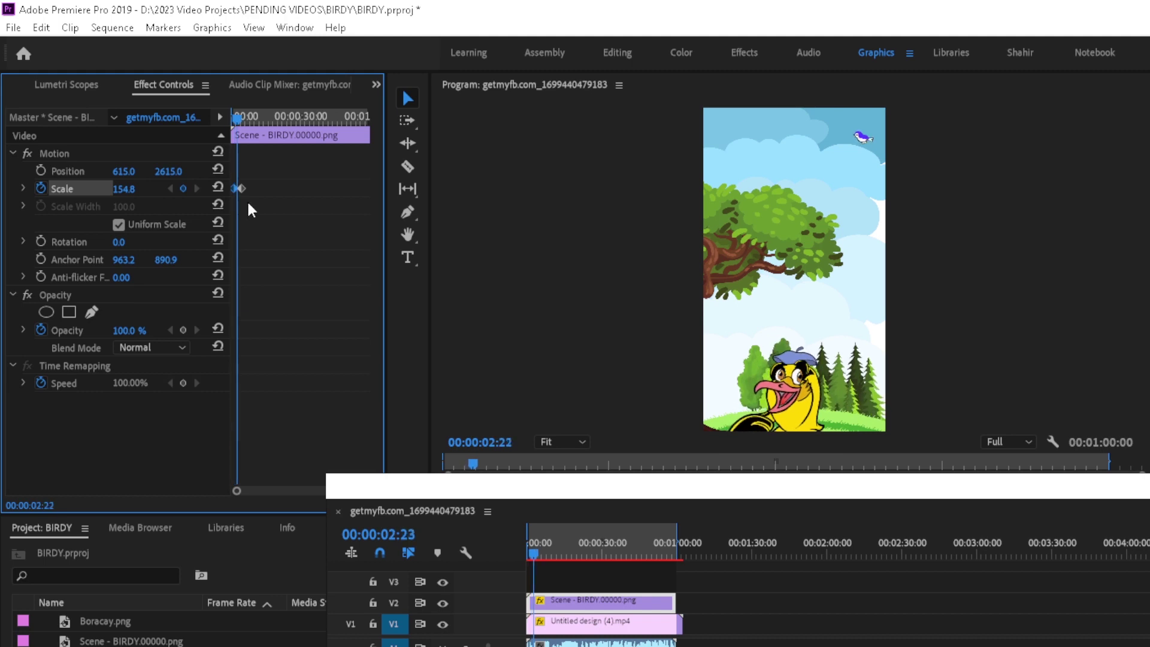
{"action": "key", "text": "ctrl+z"}
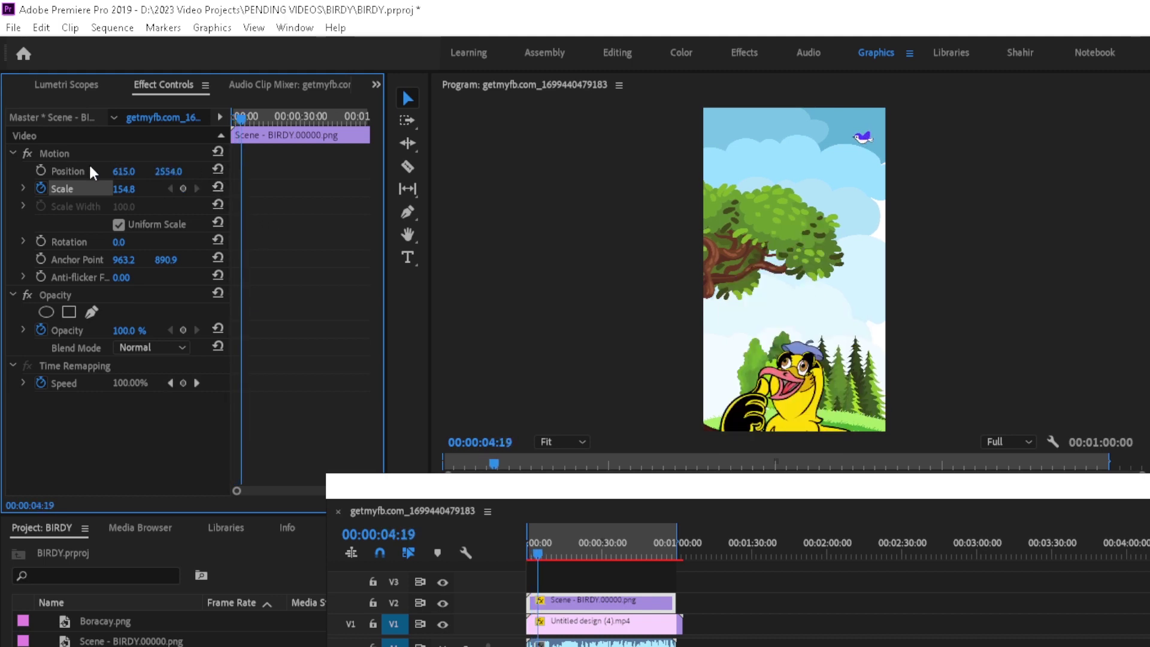
Step: Keyframe Position so the bird rises from Y 2554 to about 1844; trim the background end
{"action": "left_click", "coordinate": [40, 171]}
{"action": "left_click_drag", "start_coordinate": [170, 170], "coordinate": [119, 170]}
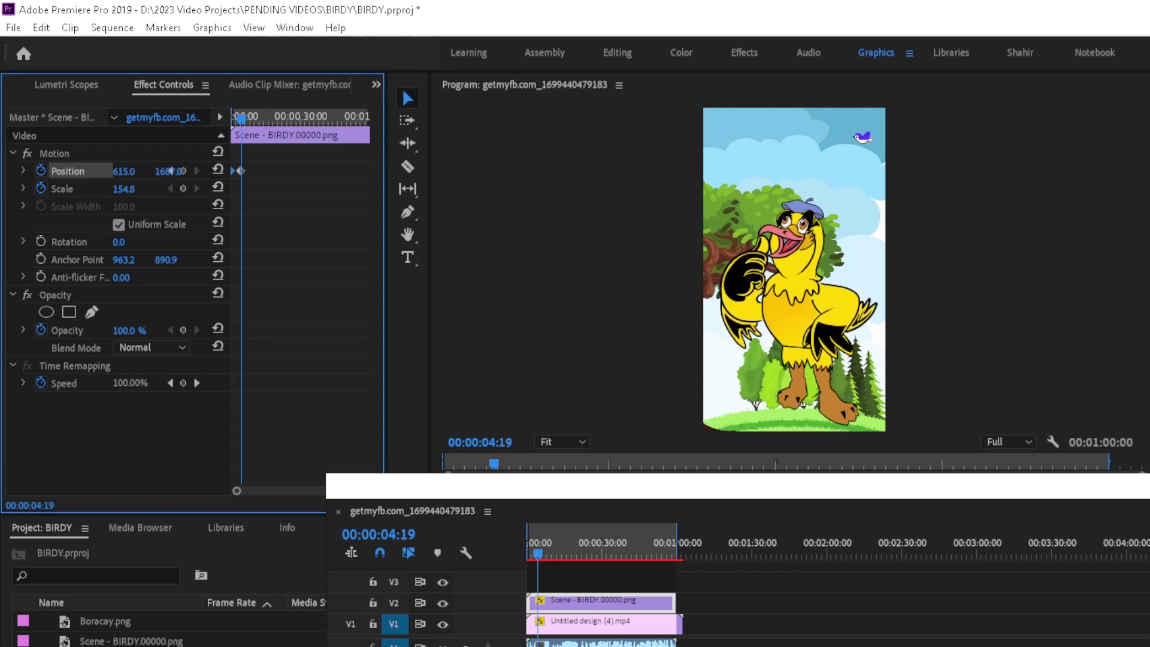
{"action": "key", "text": "Home"}
{"action": "key", "text": "space"}
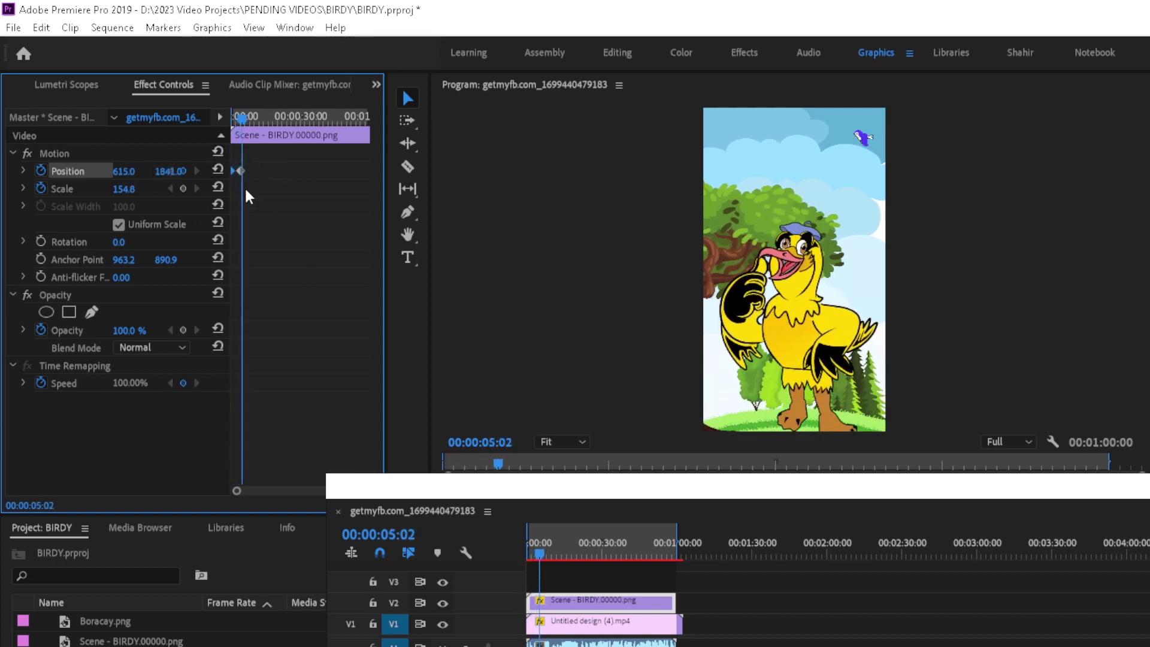
{"action": "key", "text": "space"}
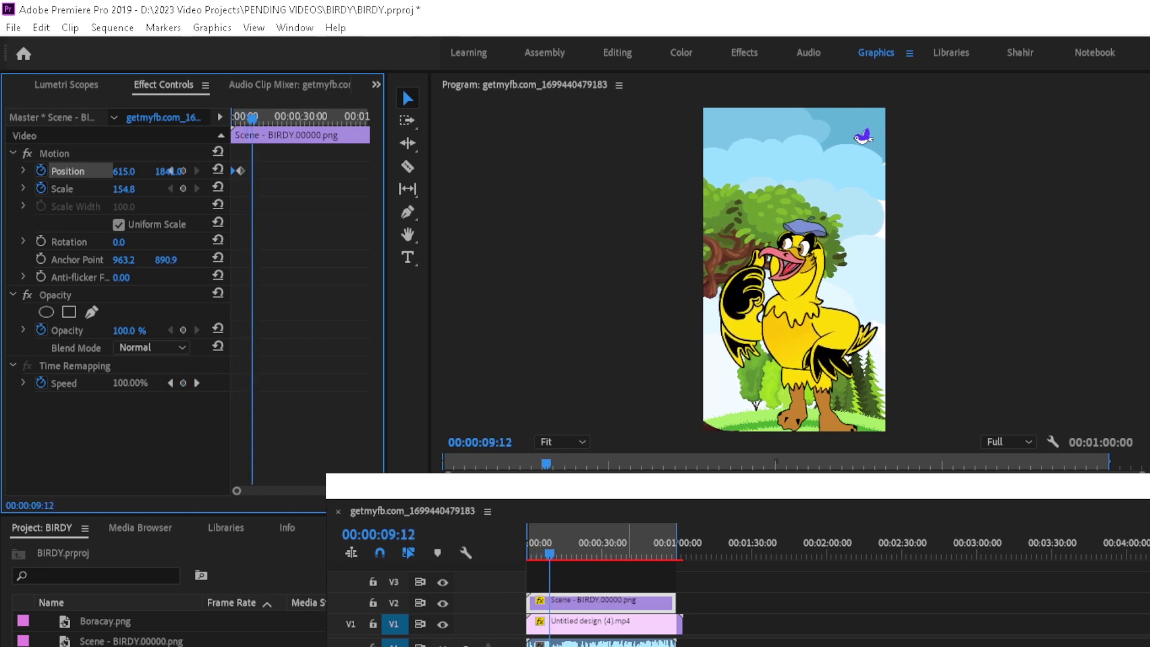
{"action": "left_click_drag", "start_coordinate": [681, 623], "coordinate": [778, 626]}
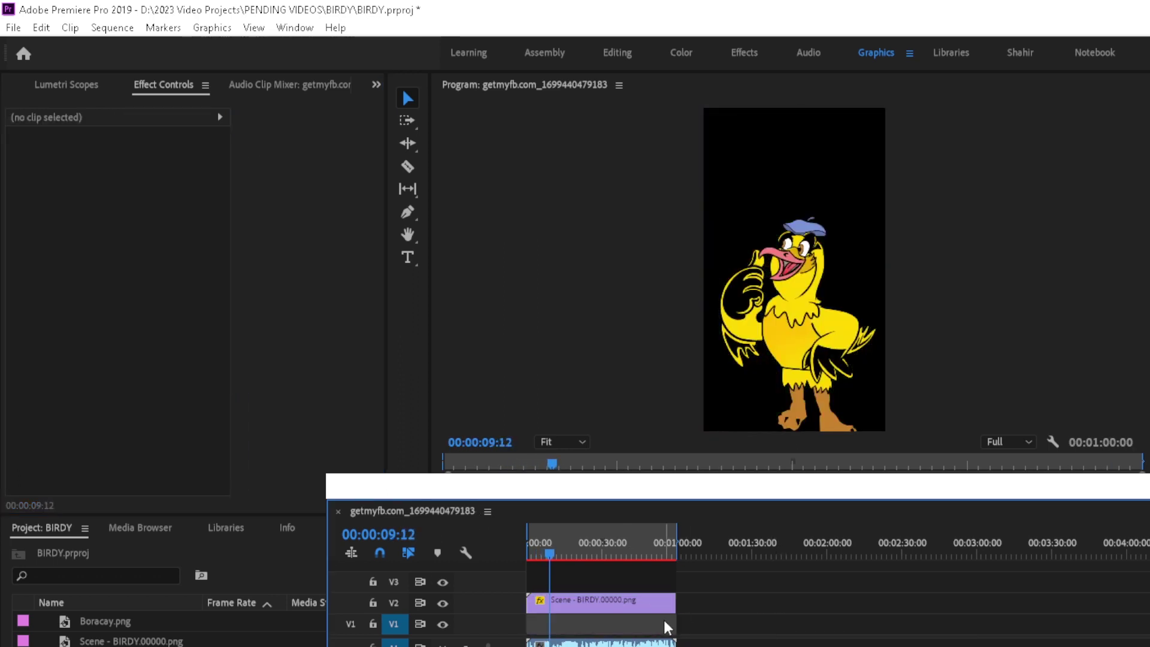
Step: Lengthen the BIRDY clip and set its speed to 150%
{"action": "left_click_drag", "start_coordinate": [675, 602], "coordinate": [787, 605]}
{"action": "right_click", "coordinate": [752, 609]}
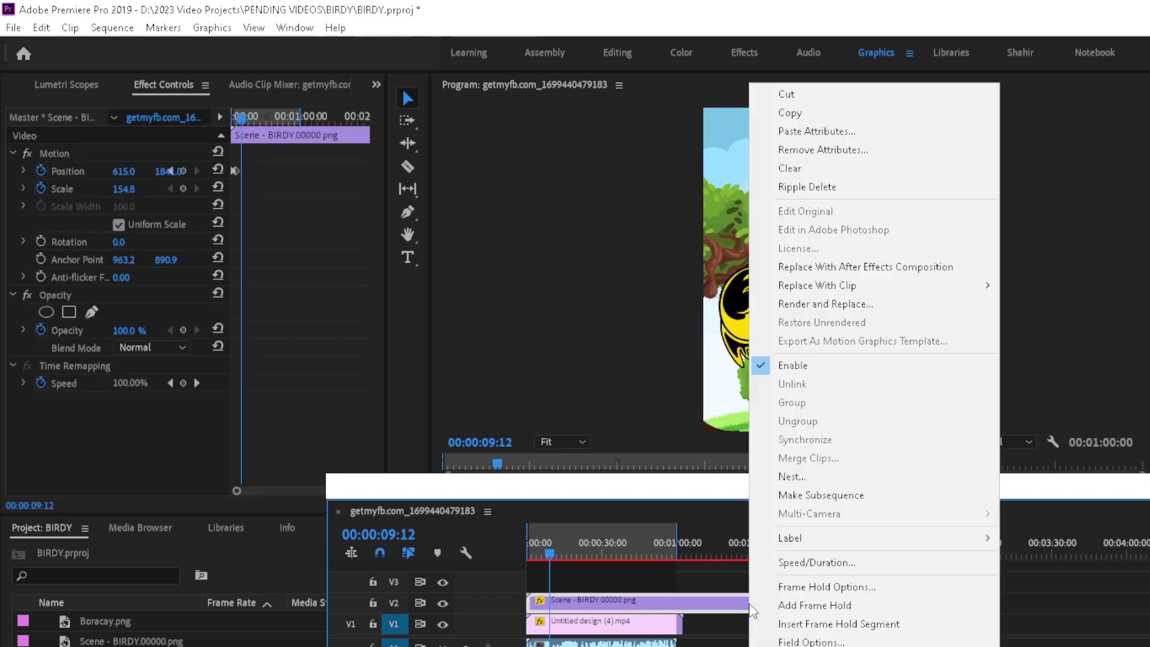
{"action": "left_click", "coordinate": [787, 563]}
{"action": "type", "text": "150"}
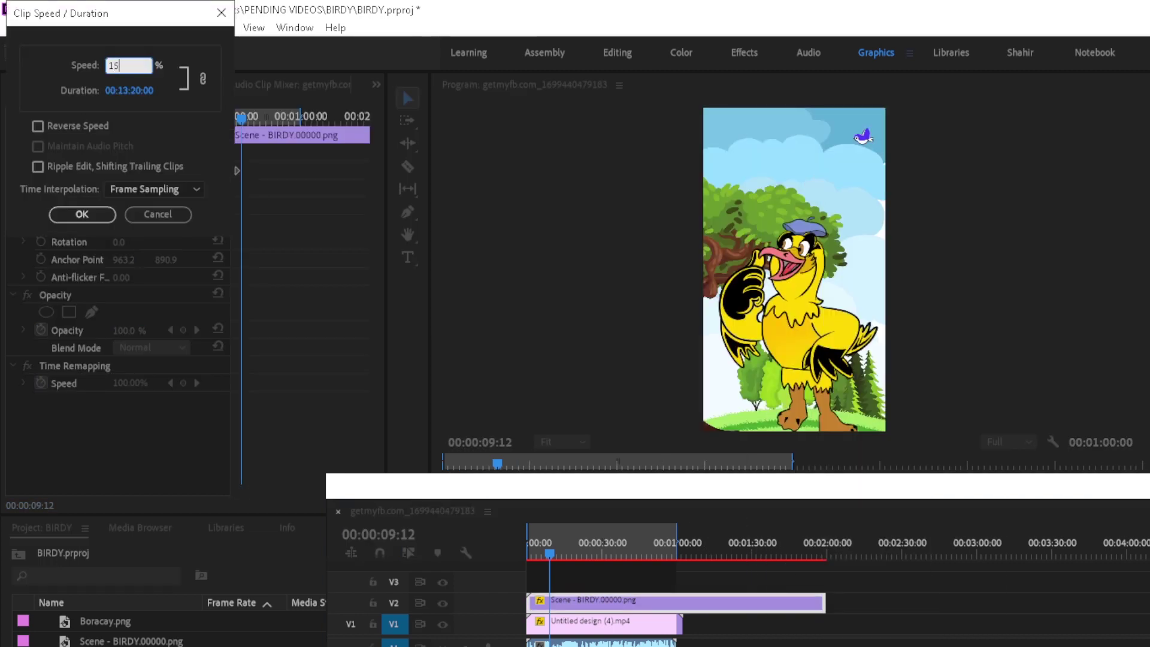
{"action": "key", "text": "Return"}
Step: Trim the BIRDY and background clips to end together at the one-minute mark
{"action": "left_click_drag", "start_coordinate": [725, 602], "coordinate": [680, 599]}
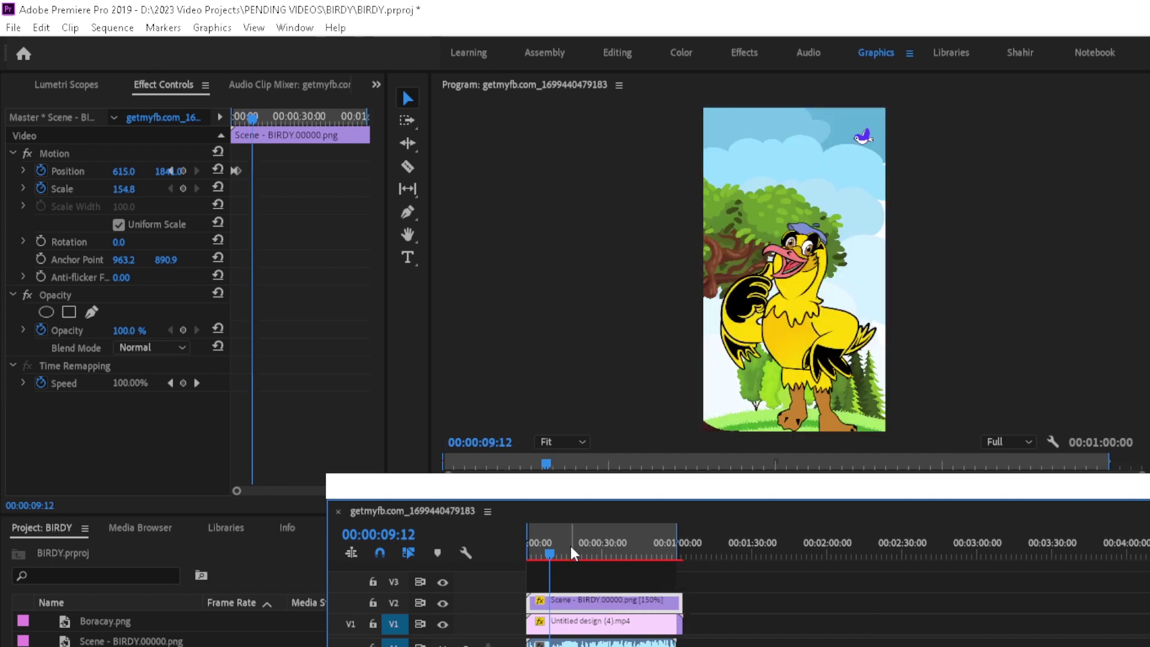
{"action": "left_click_drag", "start_coordinate": [684, 560], "coordinate": [676, 559]}
{"action": "left_click_drag", "start_coordinate": [680, 624], "coordinate": [674, 602]}
{"action": "left_click", "coordinate": [650, 581]}
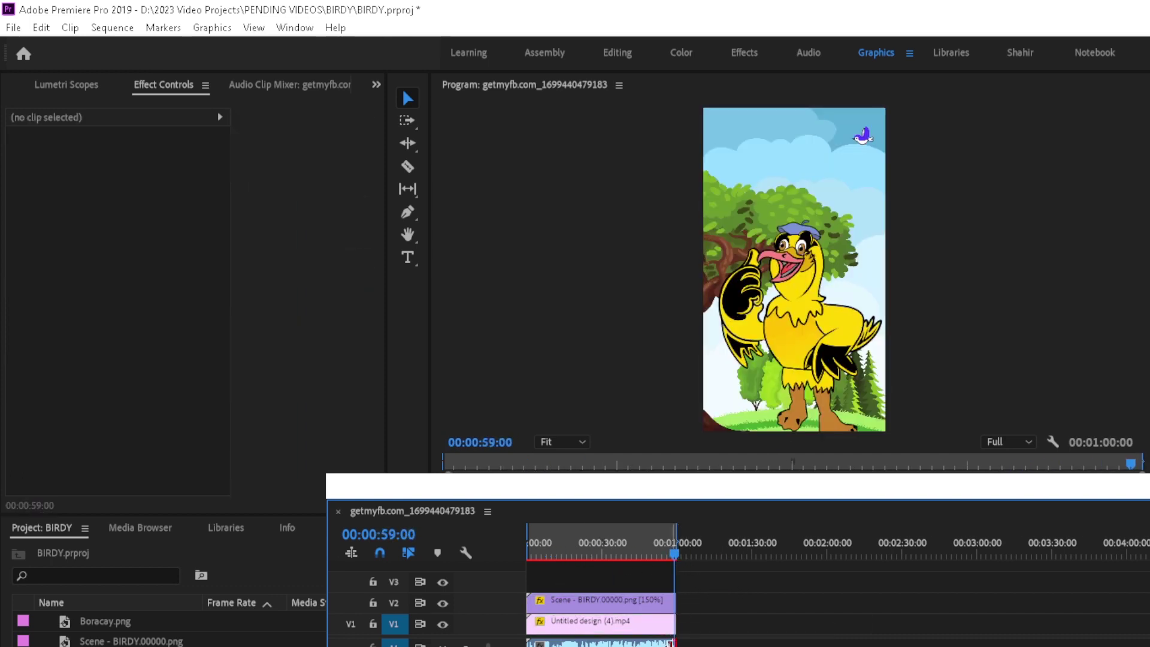
{"action": "scroll", "coordinate": [650, 580], "scroll_direction": "up", "scroll_amount": 3}
{"action": "left_click", "coordinate": [589, 553]}
{"action": "scroll", "coordinate": [587, 592], "scroll_direction": "down", "scroll_amount": 3}
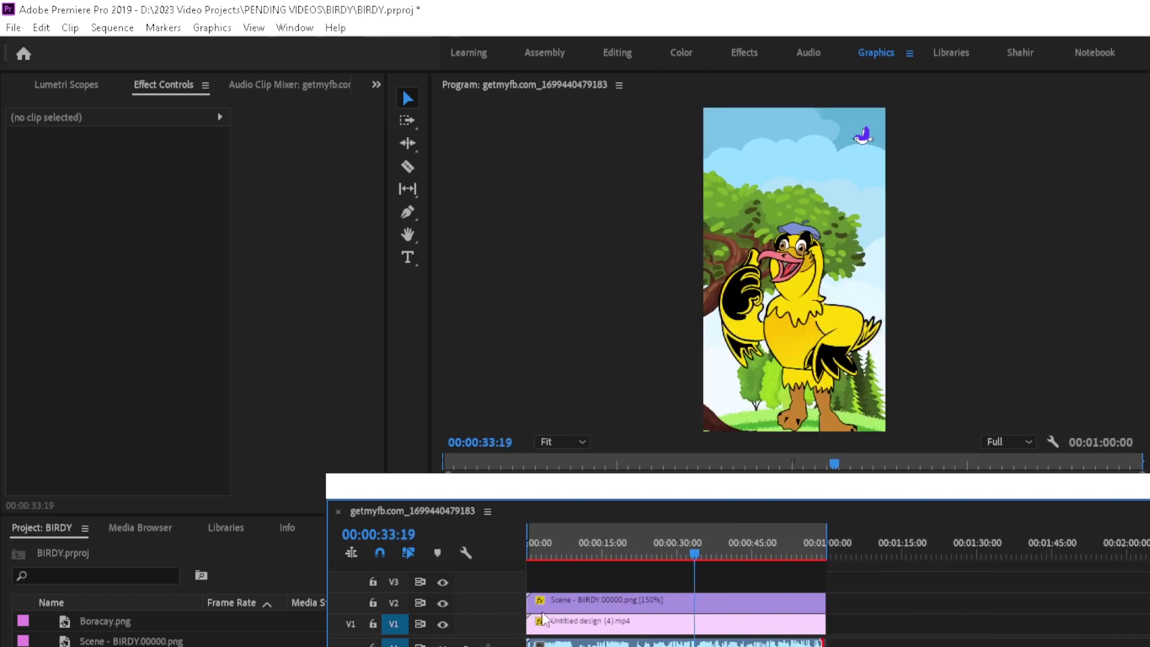
{"action": "left_click_drag", "start_coordinate": [587, 554], "coordinate": [497, 552]}
Step: Preview the sequence, undo a trial background shift, and render the 1800-frame preview
{"action": "key", "text": "space"}
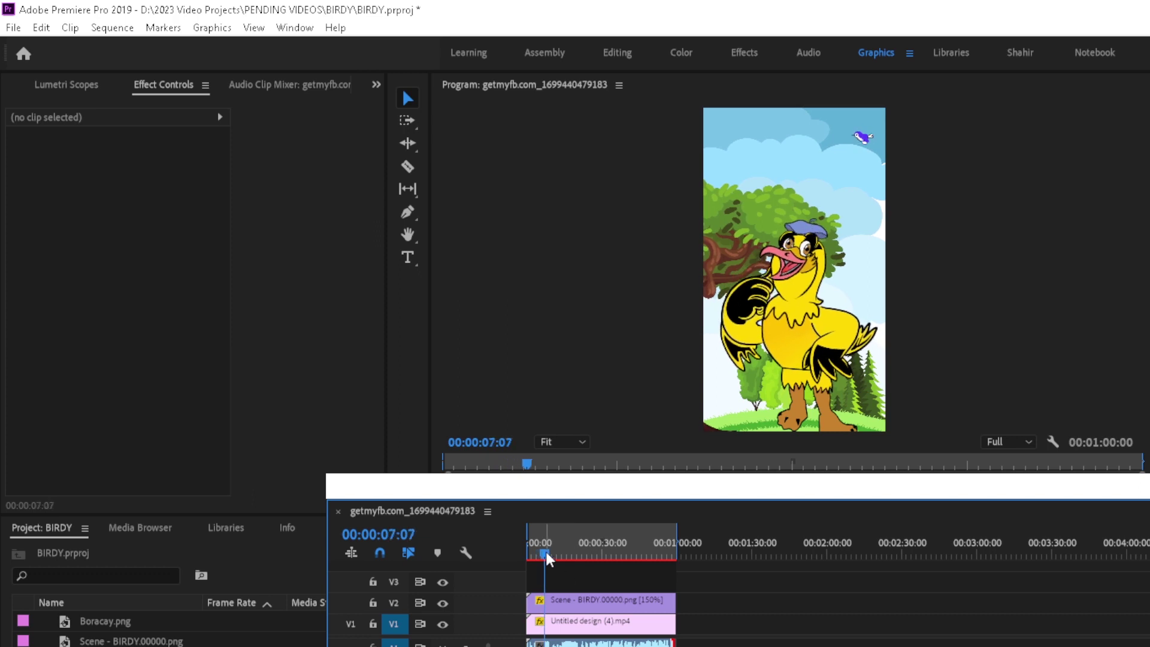
{"action": "left_click_drag", "start_coordinate": [545, 551], "coordinate": [502, 545]}
{"action": "key", "text": "space"}
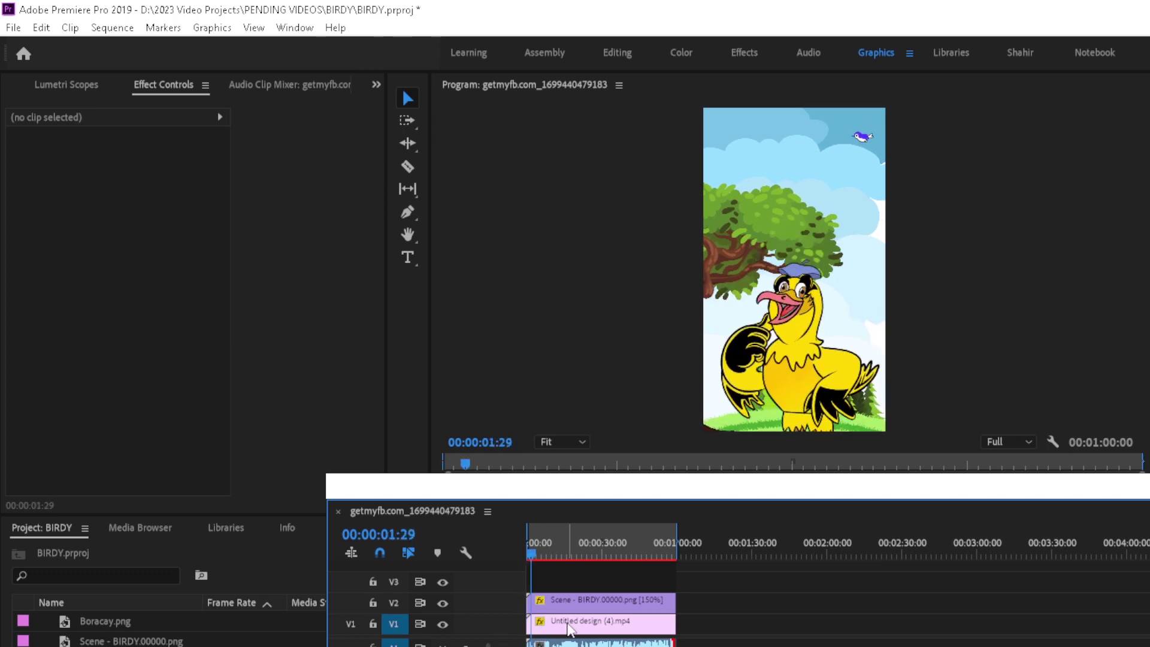
{"action": "left_click_drag", "start_coordinate": [535, 623], "coordinate": [550, 623]}
{"action": "left_click_drag", "start_coordinate": [542, 546], "coordinate": [602, 554]}
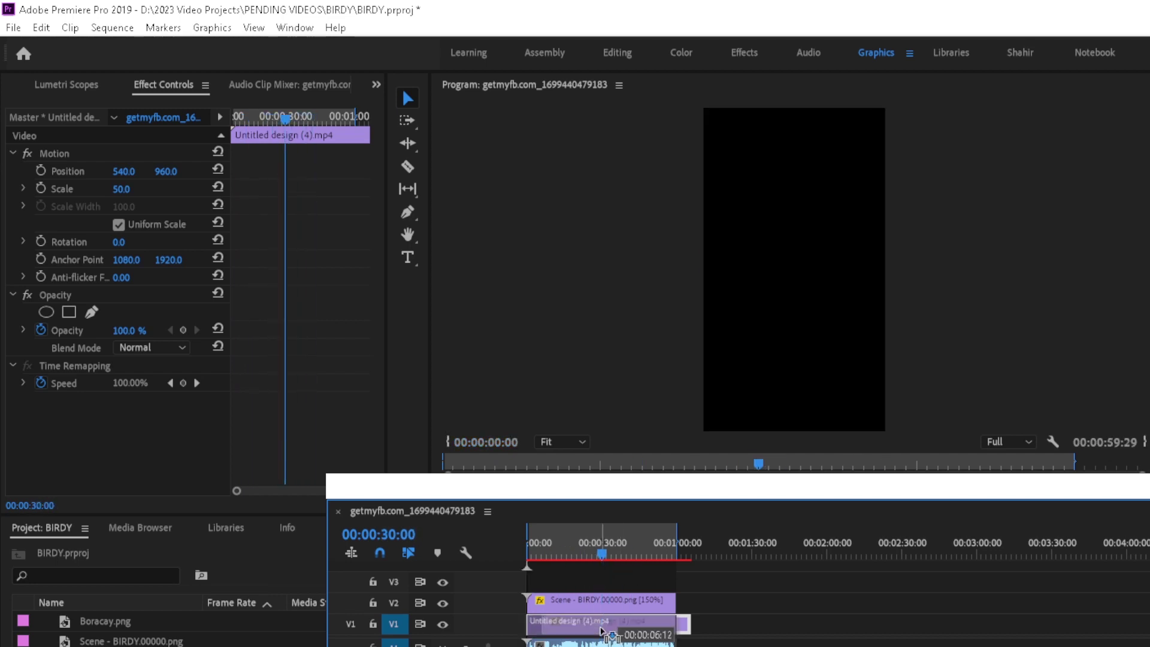
{"action": "key", "text": "ctrl+z"}
{"action": "key", "text": "Home"}
{"action": "key", "text": "space"}
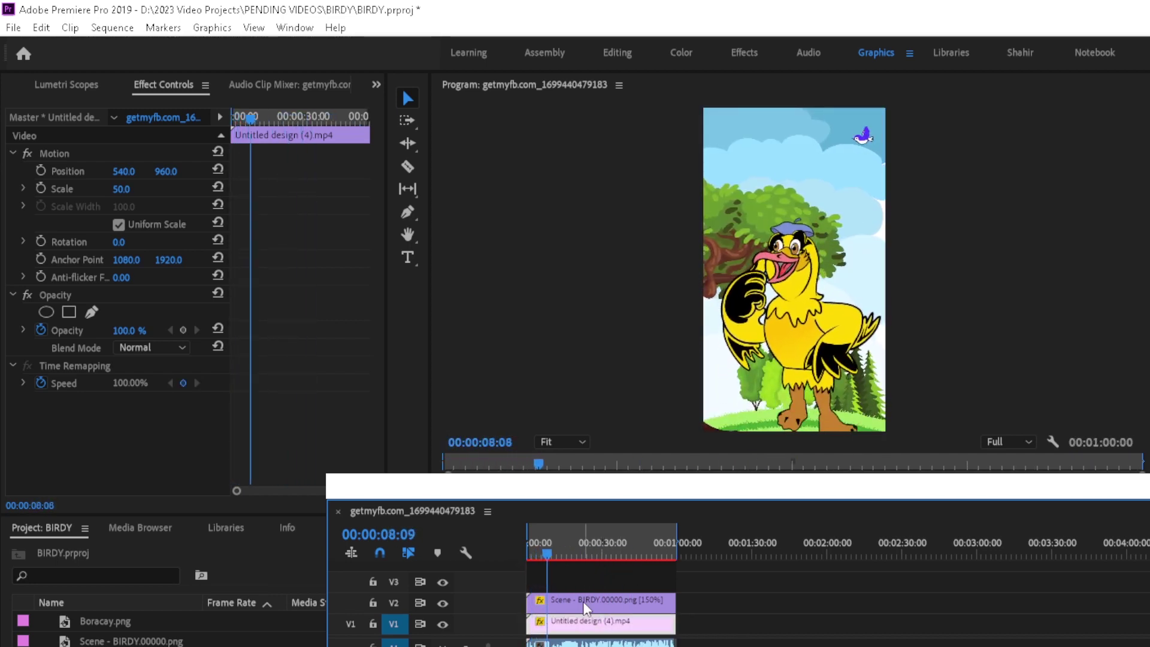
{"action": "key", "text": "Return"}
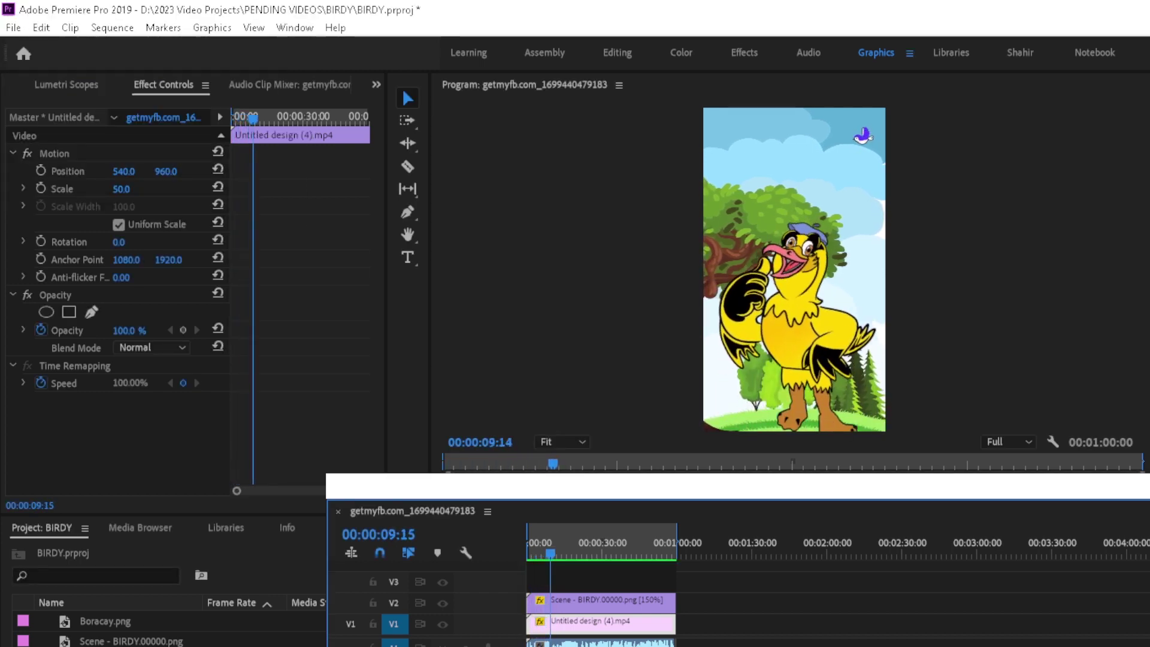
Step: Export the sequence as H.264 birdy.mp4 to the Desktop
{"action": "mouse_move", "coordinate": [572, 554]}
{"action": "left_mouse_down"}
{"action": "mouse_move", "coordinate": [671, 564]}
{"action": "mouse_move", "coordinate": [709, 554]}
{"action": "left_mouse_up"}
{"action": "key", "text": "="}
{"action": "key", "text": "="}
{"action": "left_click", "coordinate": [14, 28]}
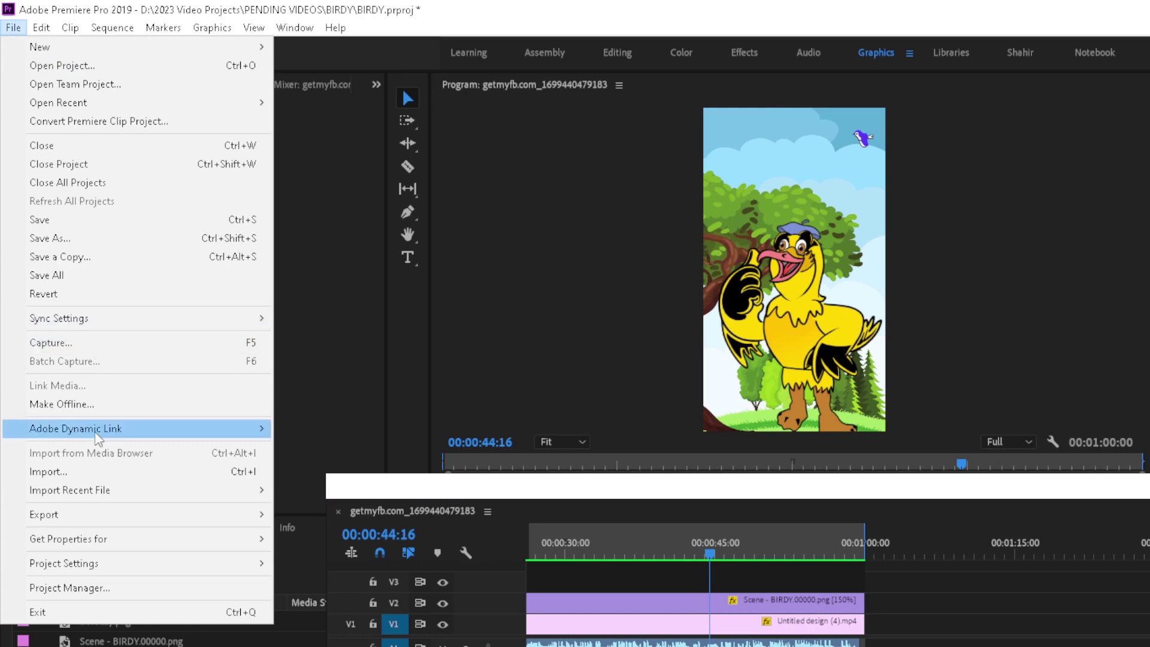
{"action": "mouse_move", "coordinate": [44, 514]}
{"action": "left_click", "coordinate": [300, 514]}
{"action": "left_click", "coordinate": [851, 332]}
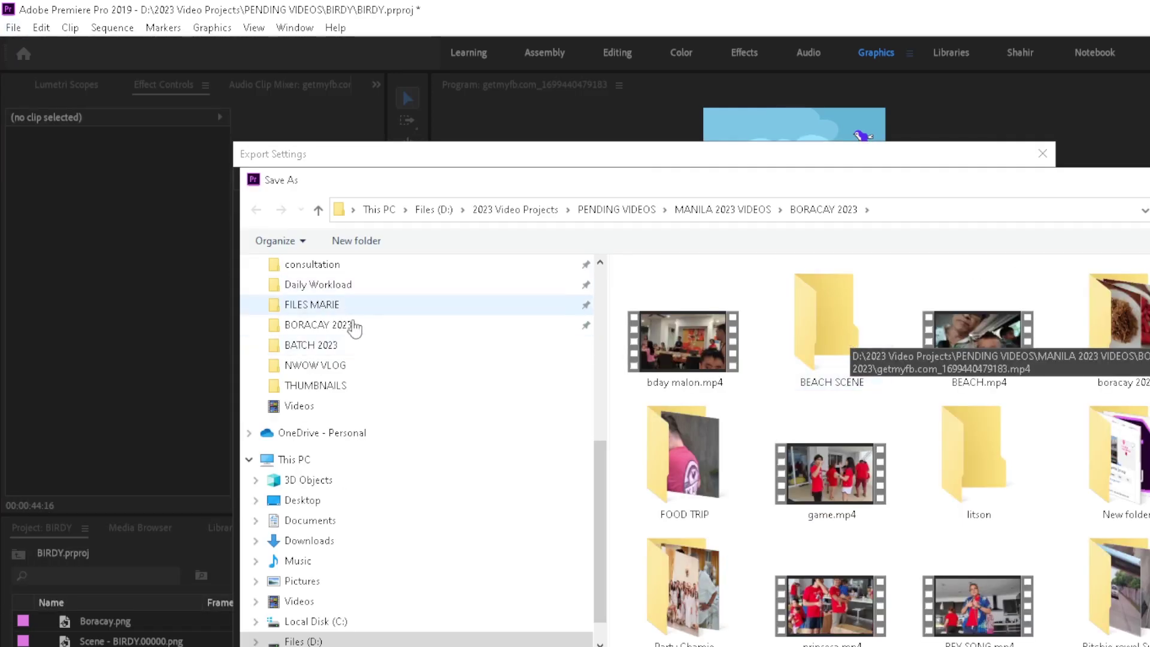
{"action": "left_click", "coordinate": [311, 501]}
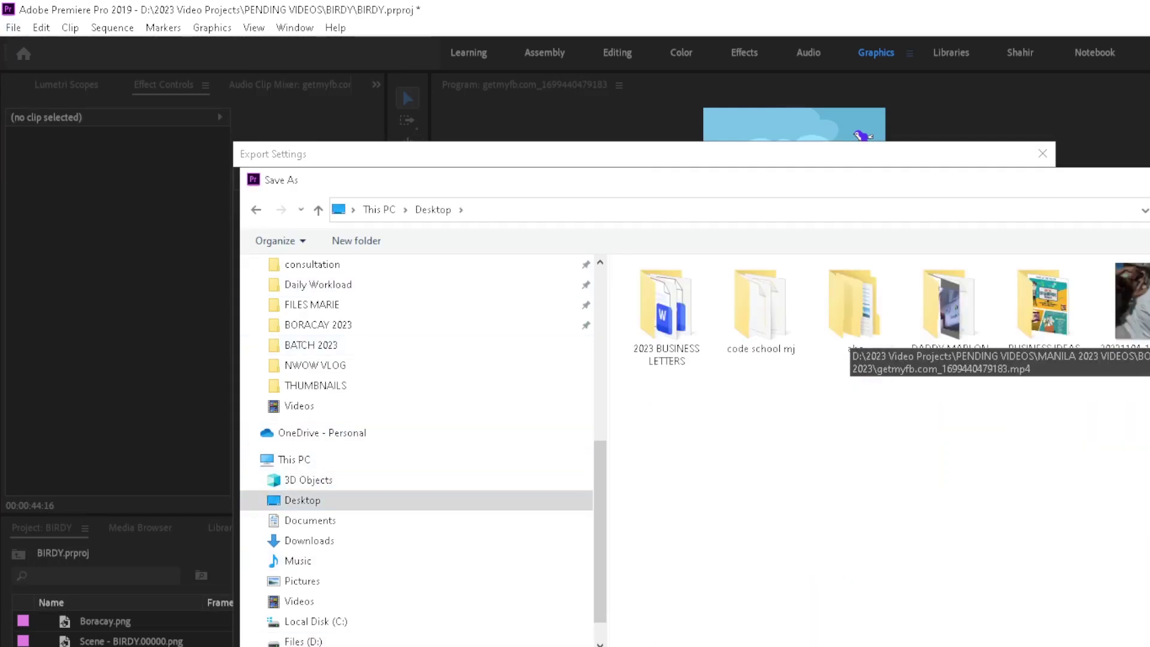
{"action": "left_click", "coordinate": [1097, 640]}
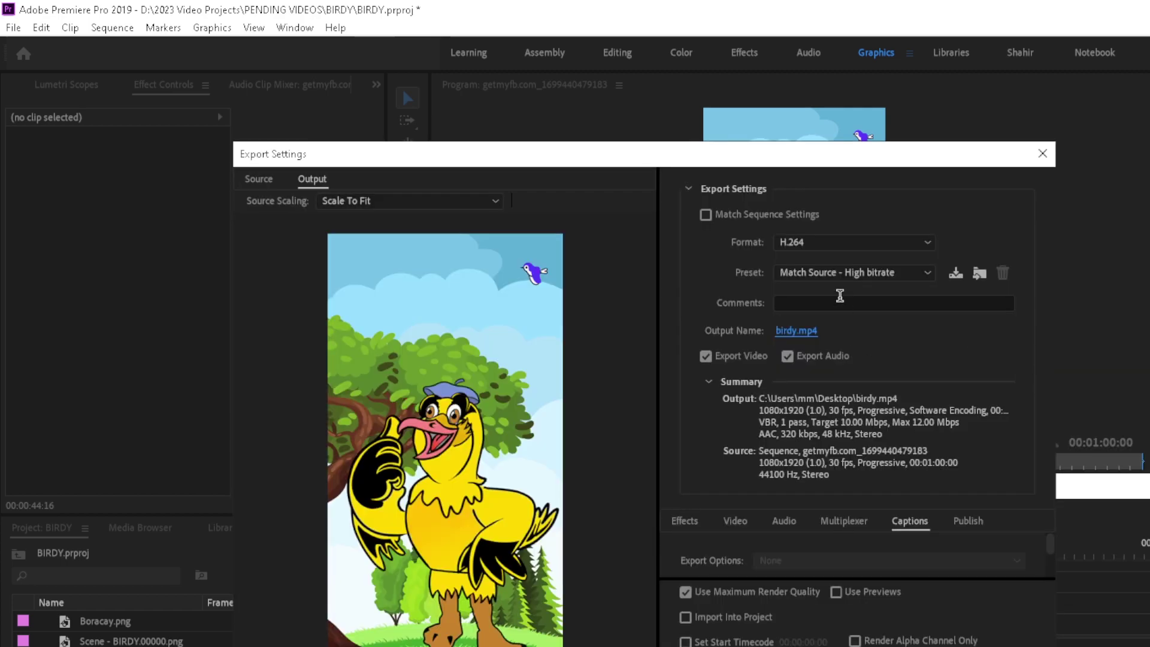
{"action": "left_click", "coordinate": [958, 641]}
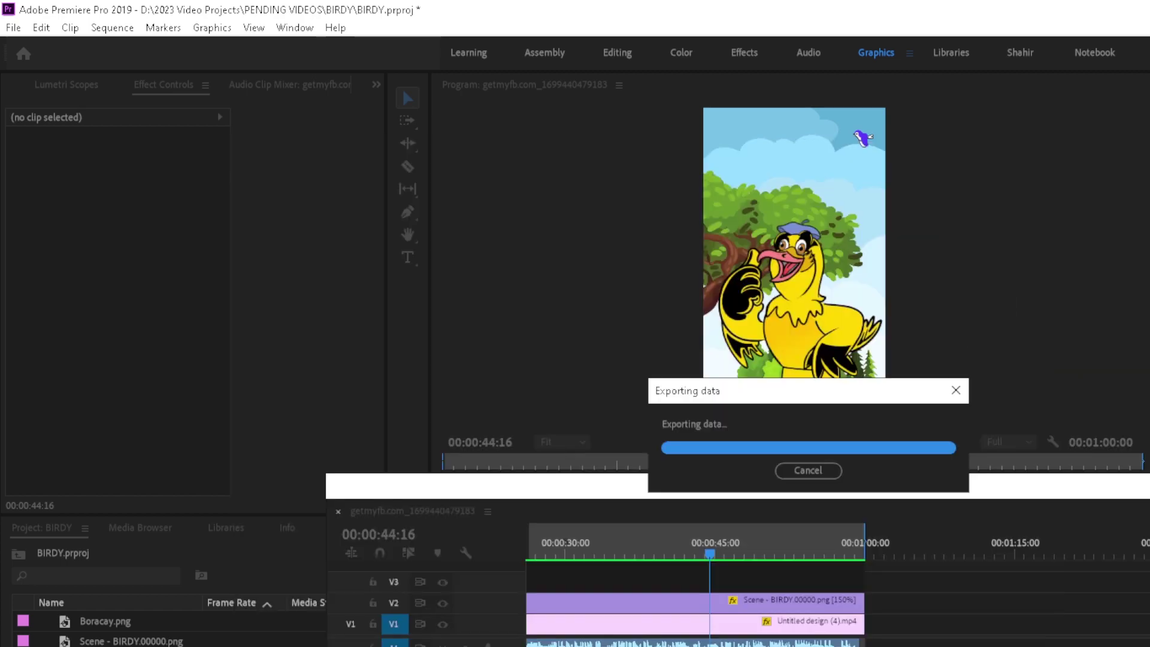